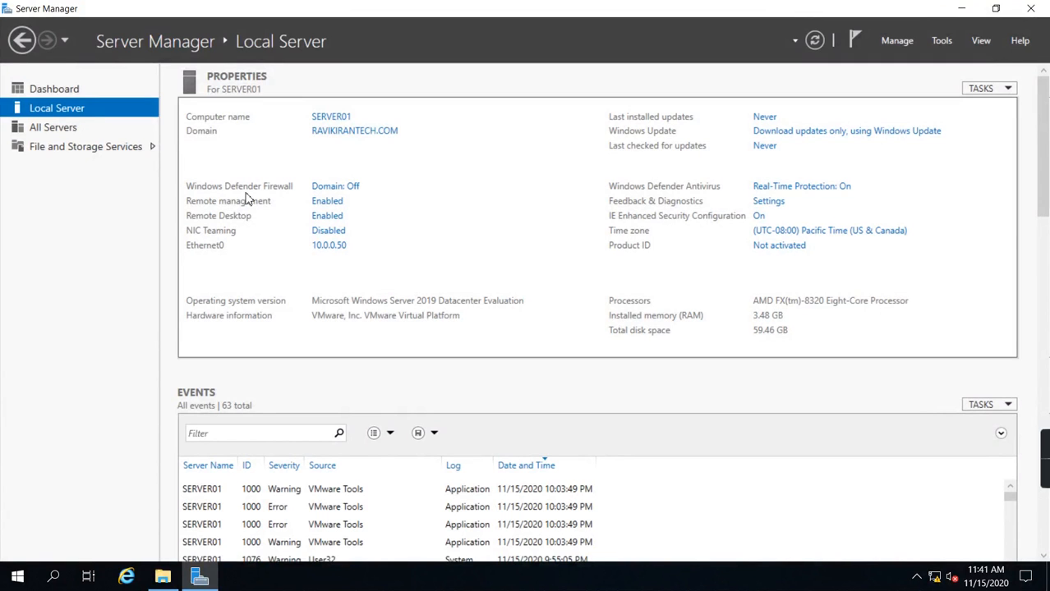
# Step: Start adding roles and features from the dashboard, choosing a role-based or feature-based installation on SERVER01 from the server pool
pyautogui.click(52, 87)
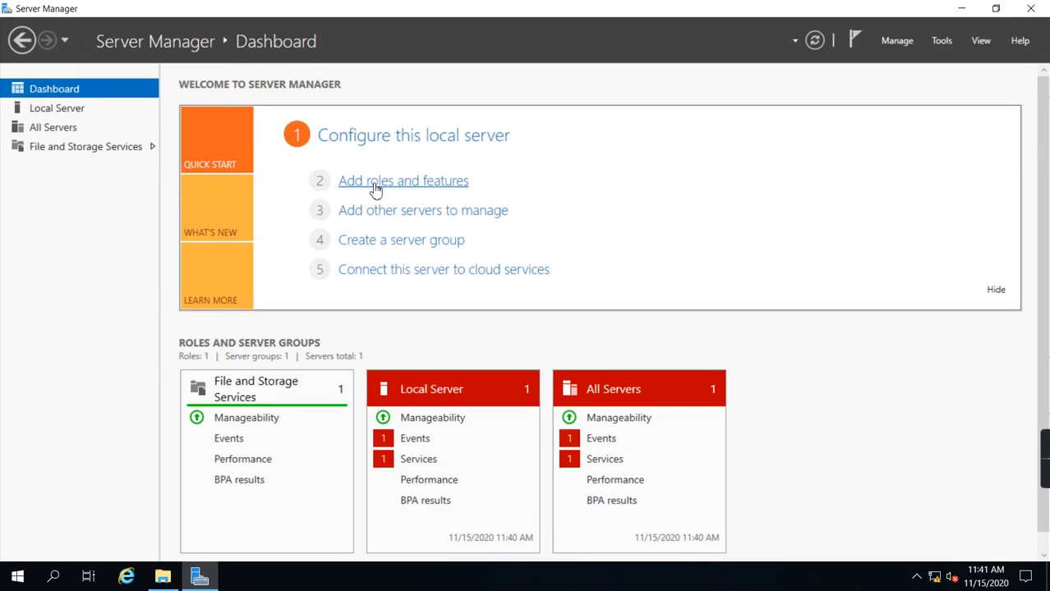
pyautogui.click(392, 182)
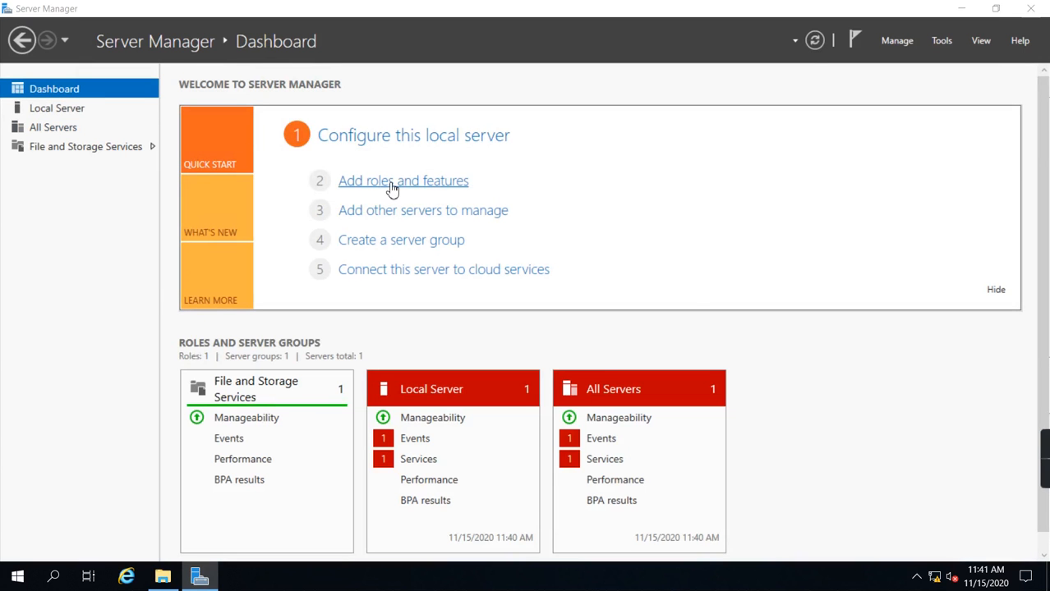
pyautogui.moveTo(428, 130); pyautogui.dragTo(427, 97)
pyautogui.click(509, 516)
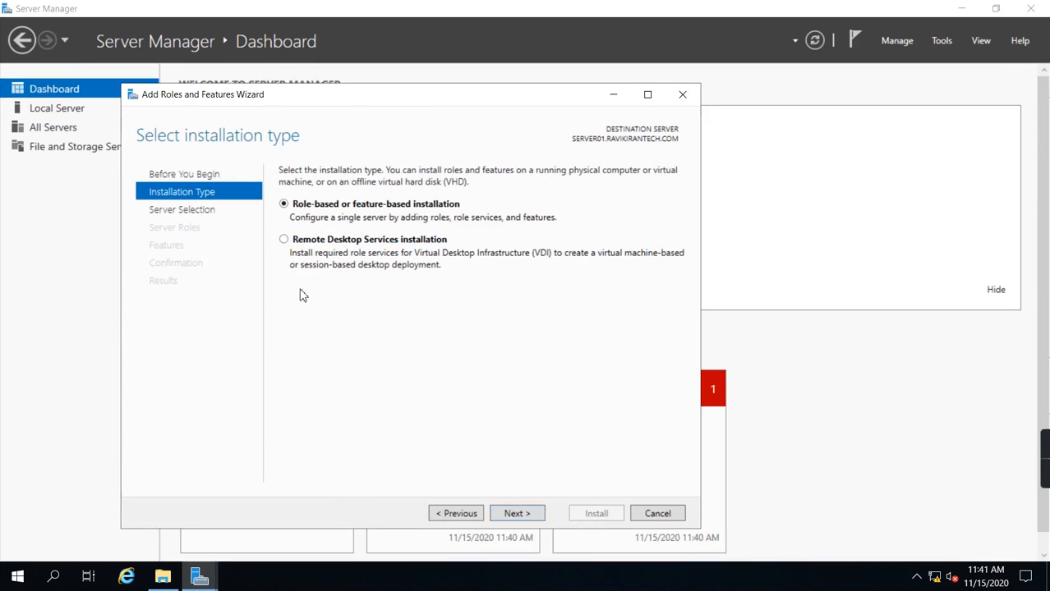
pyautogui.click(520, 518)
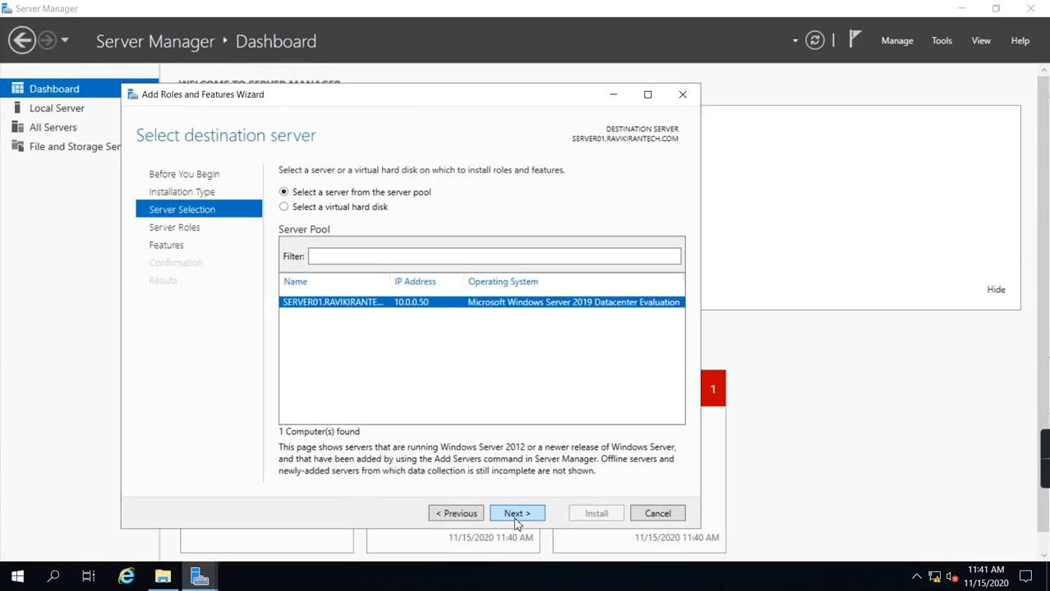
pyautogui.click(515, 521)
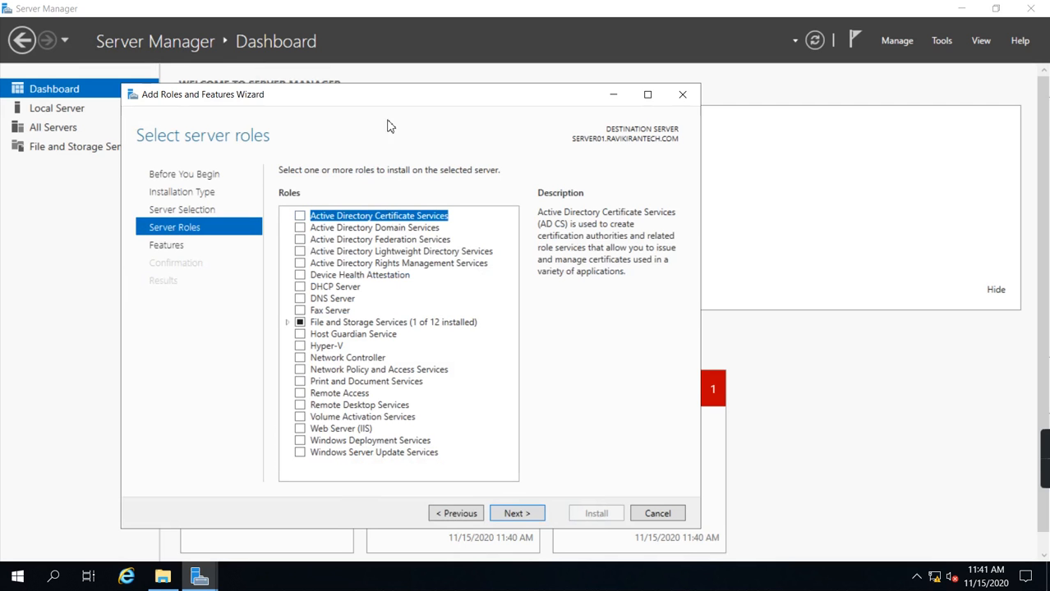
# Step: Select the Web Server (IIS) role, add its required management tools and continue to the features selection
pyautogui.moveTo(398, 105); pyautogui.dragTo(451, 75)
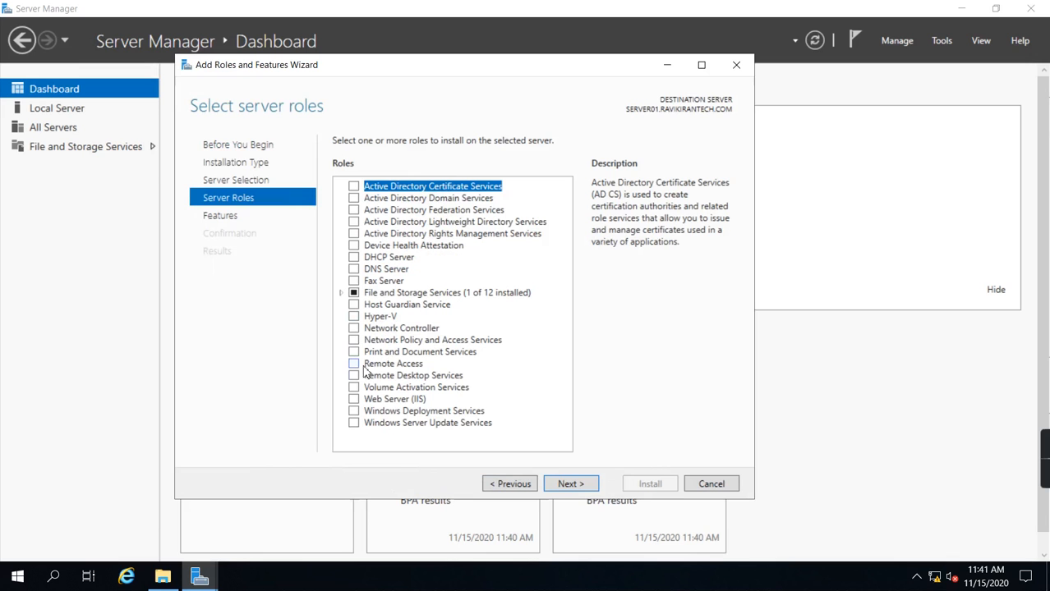
pyautogui.click(354, 400)
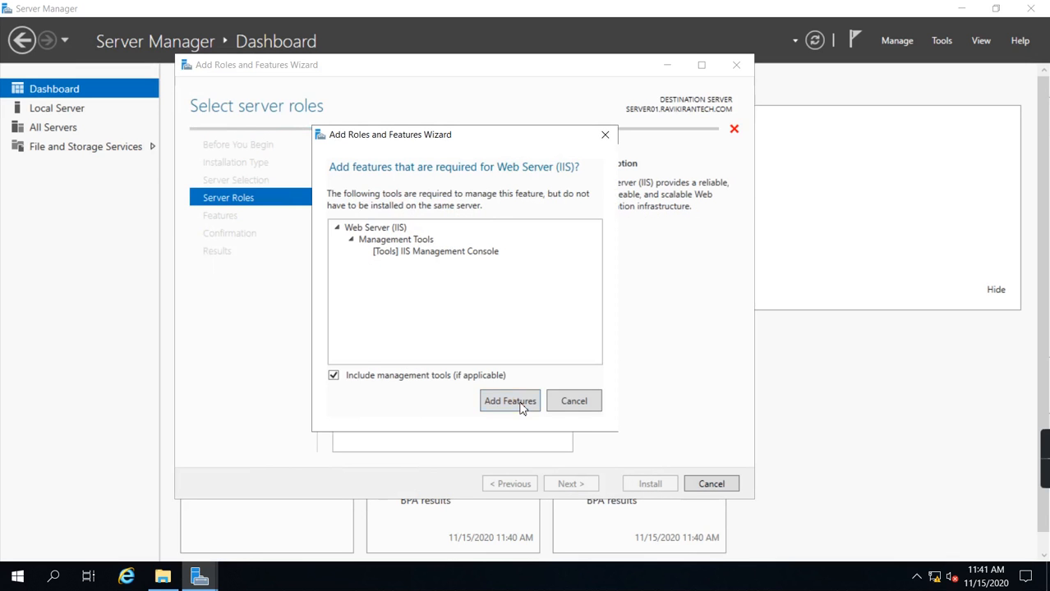
pyautogui.click(522, 403)
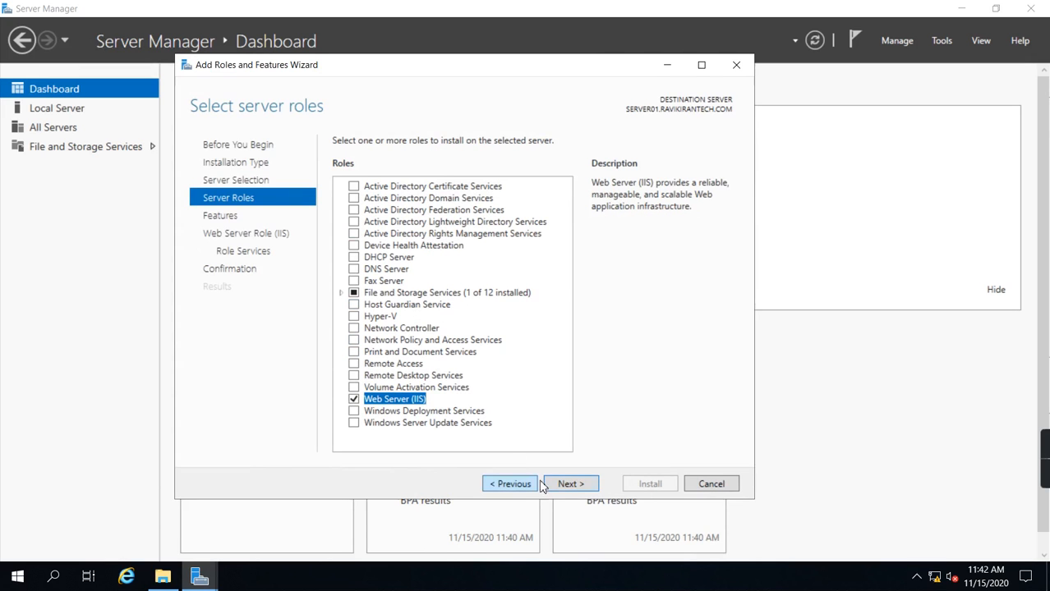
pyautogui.click(565, 484)
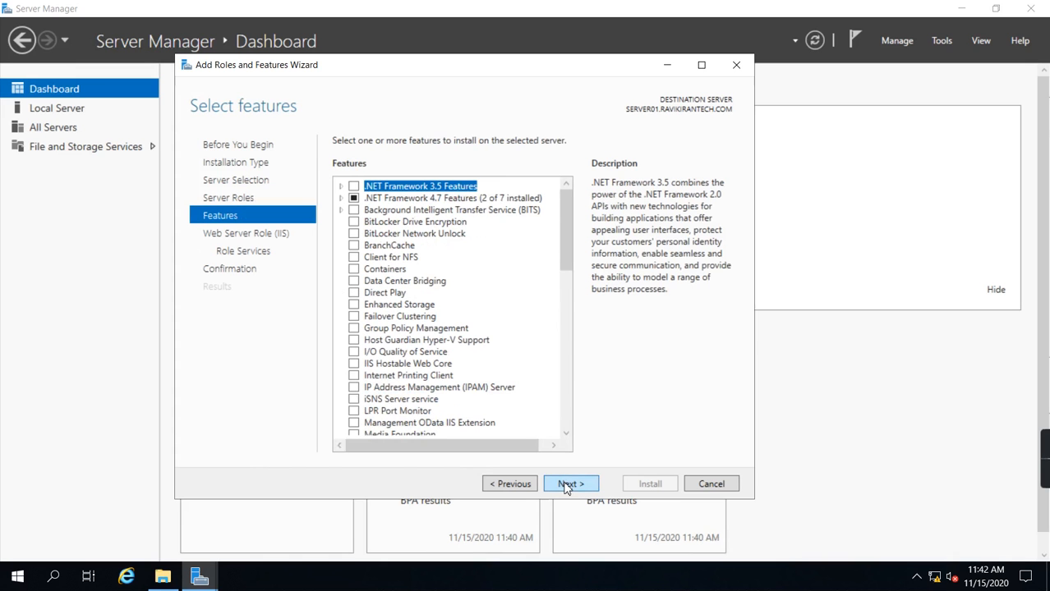
# Step: Review the feature and role service lists, keep the default selections and proceed to the installation confirmation
pyautogui.scroll(-1, 565, 286)
pyautogui.moveTo(565, 286); pyautogui.dragTo(565, 427)
pyautogui.click(570, 483)
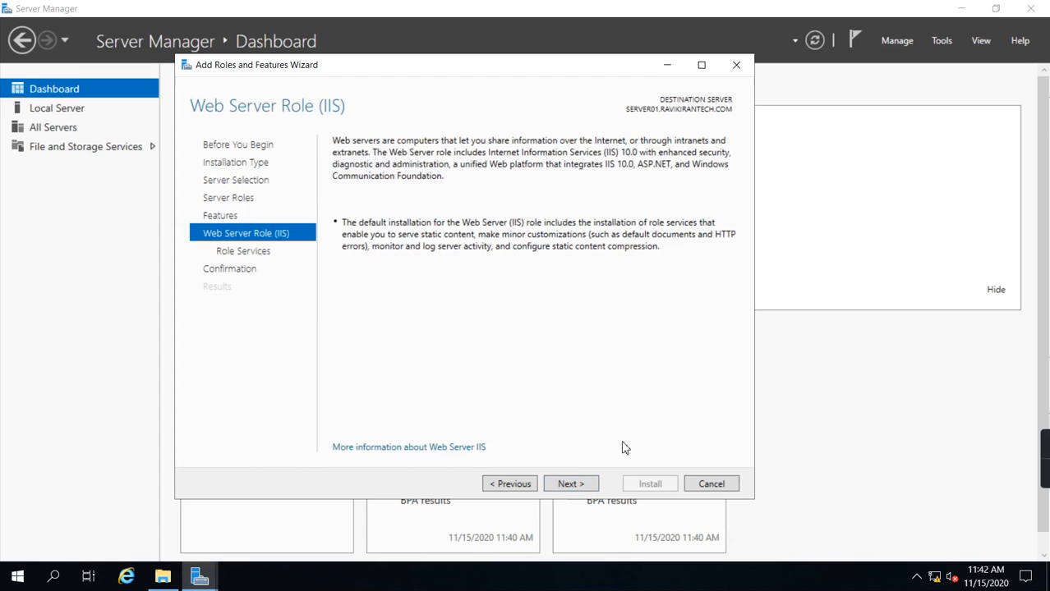
pyautogui.click(571, 485)
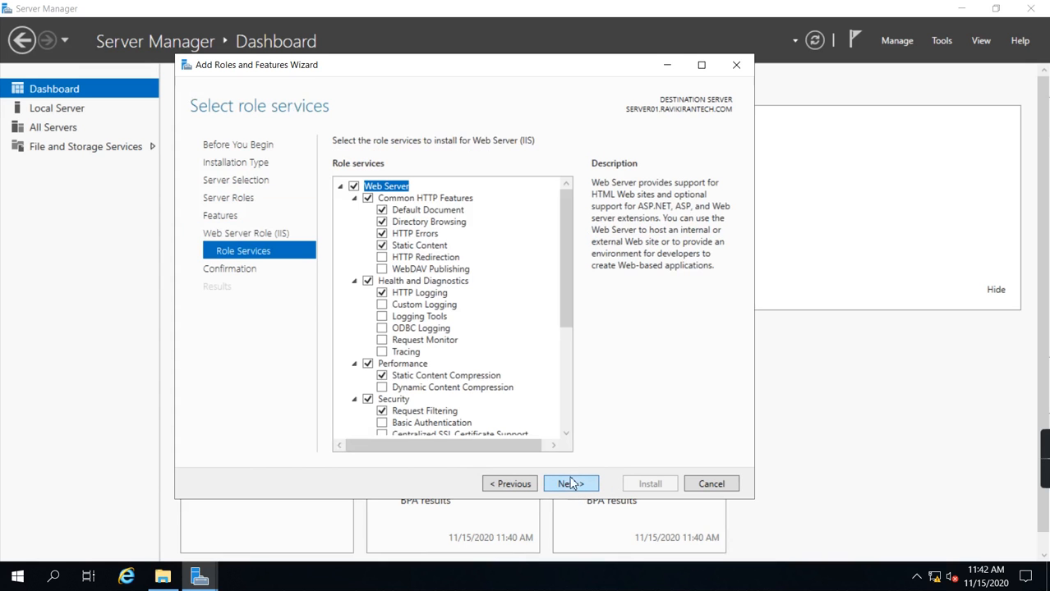
pyautogui.moveTo(566, 272); pyautogui.dragTo(575, 413)
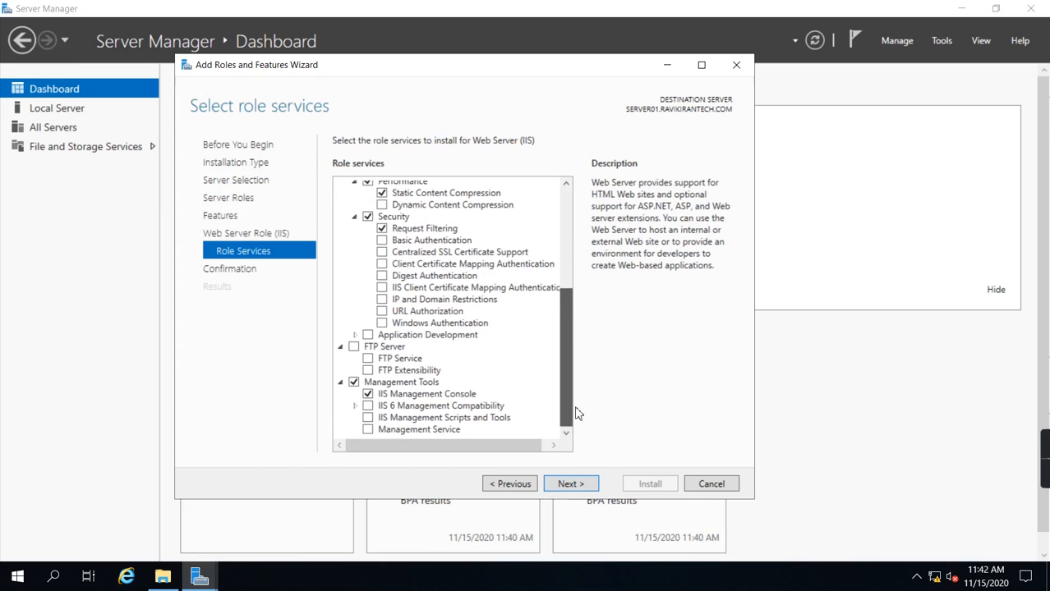
pyautogui.click(570, 484)
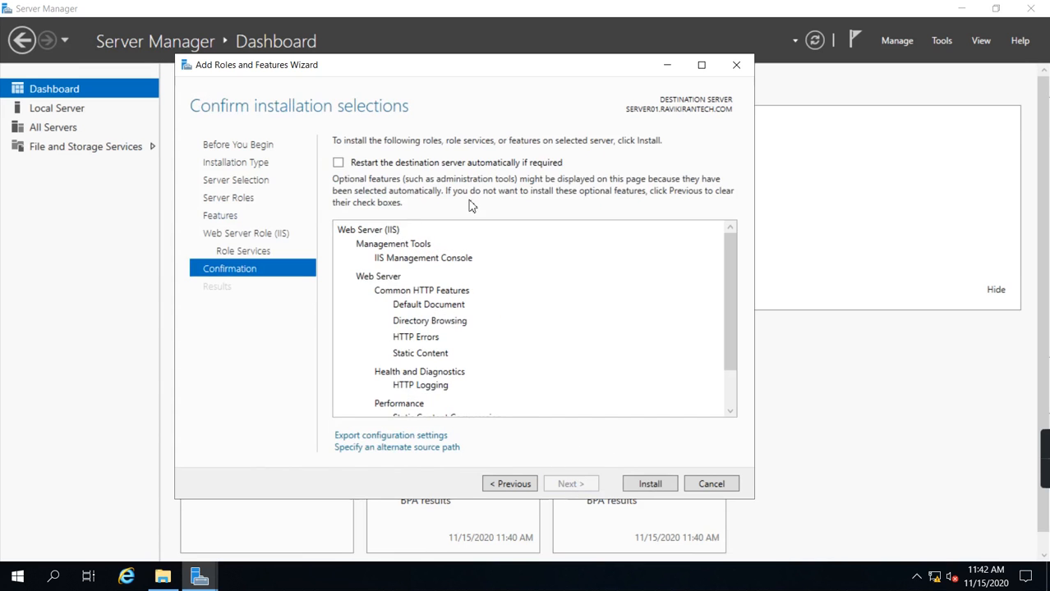
# Step: Install the Web Server (IIS) role and close the wizard once the installation completes
pyautogui.click(650, 486)
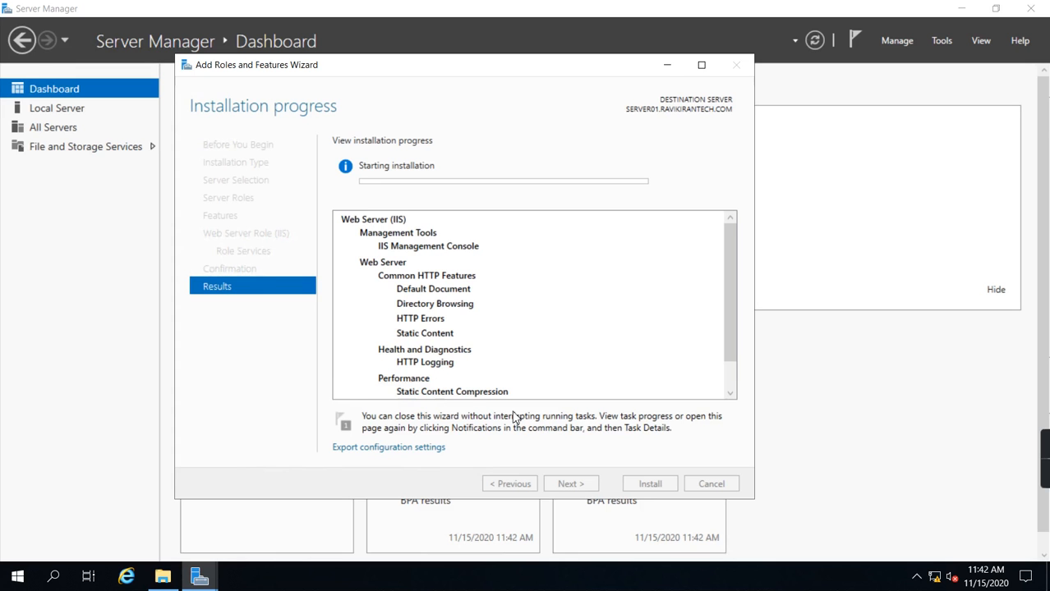
pyautogui.moveTo(390, 69); pyautogui.dragTo(500, 85)
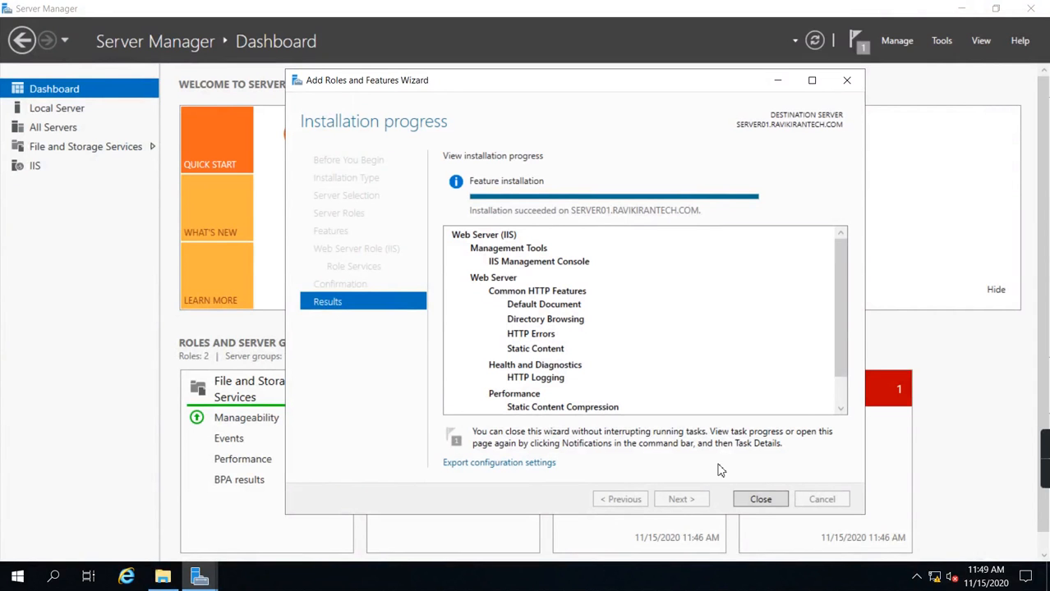
pyautogui.click(763, 499)
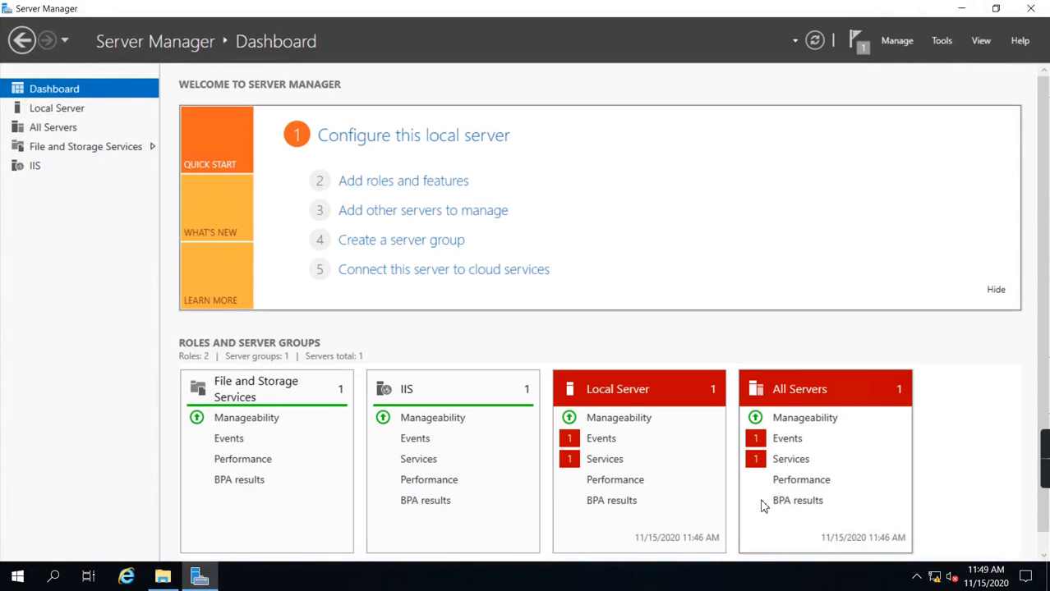
# Step: Open Internet Information Services (IIS) Manager, maximize its window and widen the Connections pane
pyautogui.click(943, 43)
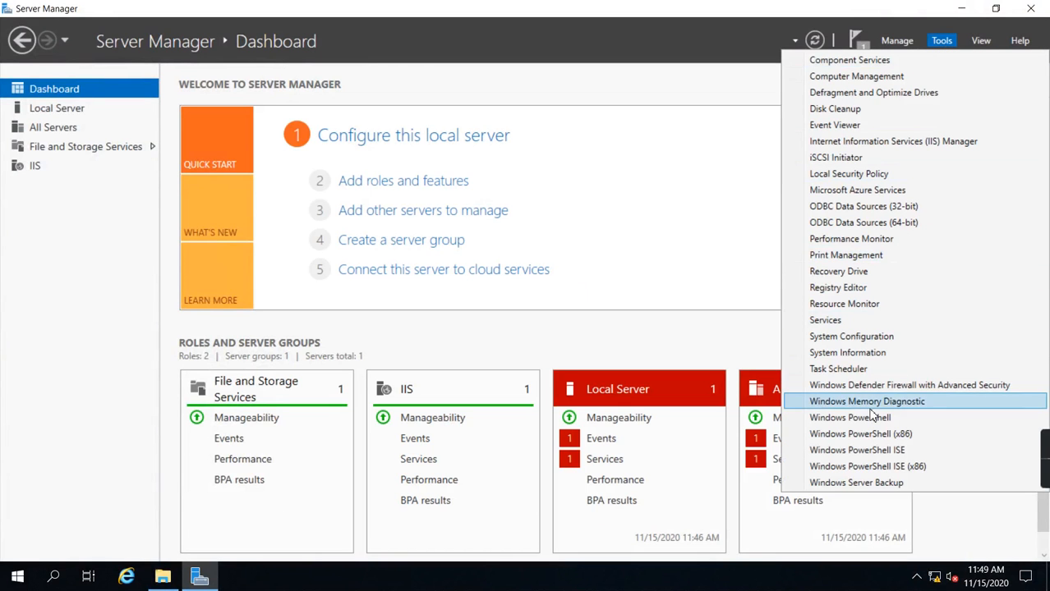
pyautogui.click(900, 149)
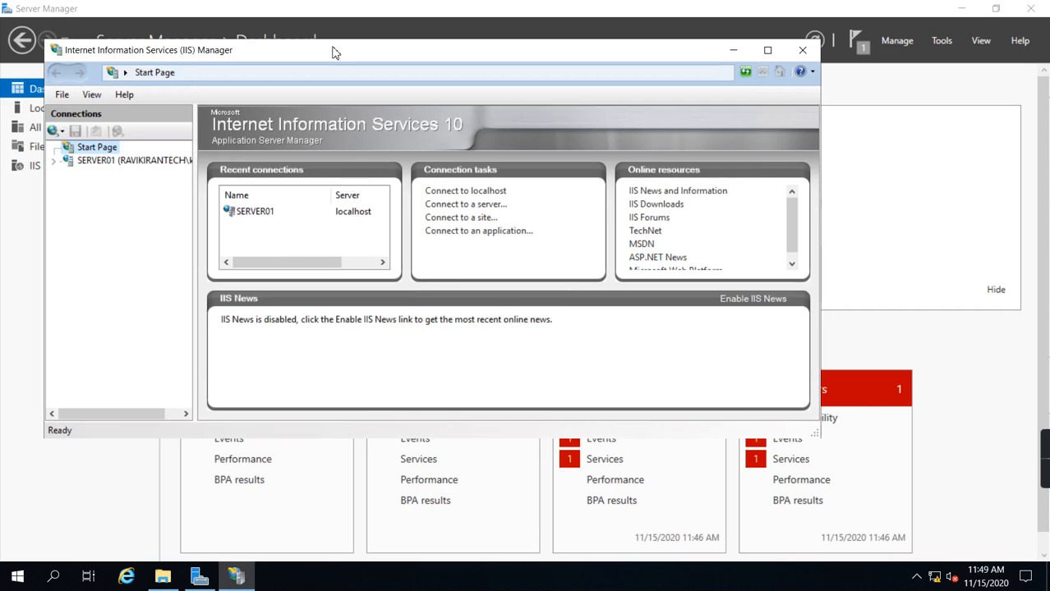
pyautogui.doubleClick(333, 52)
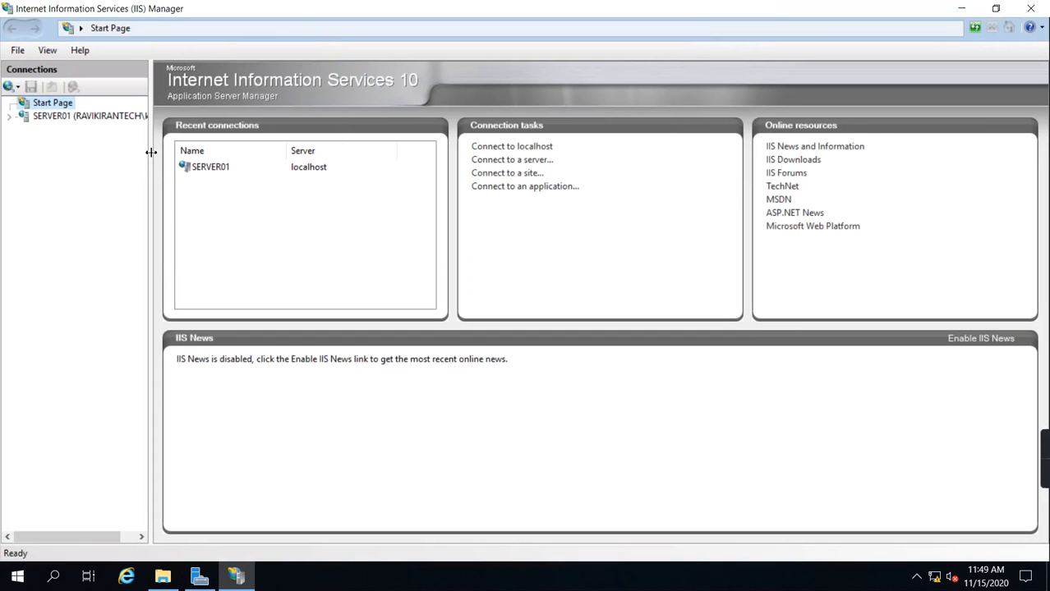
pyautogui.moveTo(152, 152); pyautogui.dragTo(231, 154)
# Step: Expand SERVER01 and its Sites folder in the connections tree and show the Default Web Site's home page
pyautogui.click(9, 116)
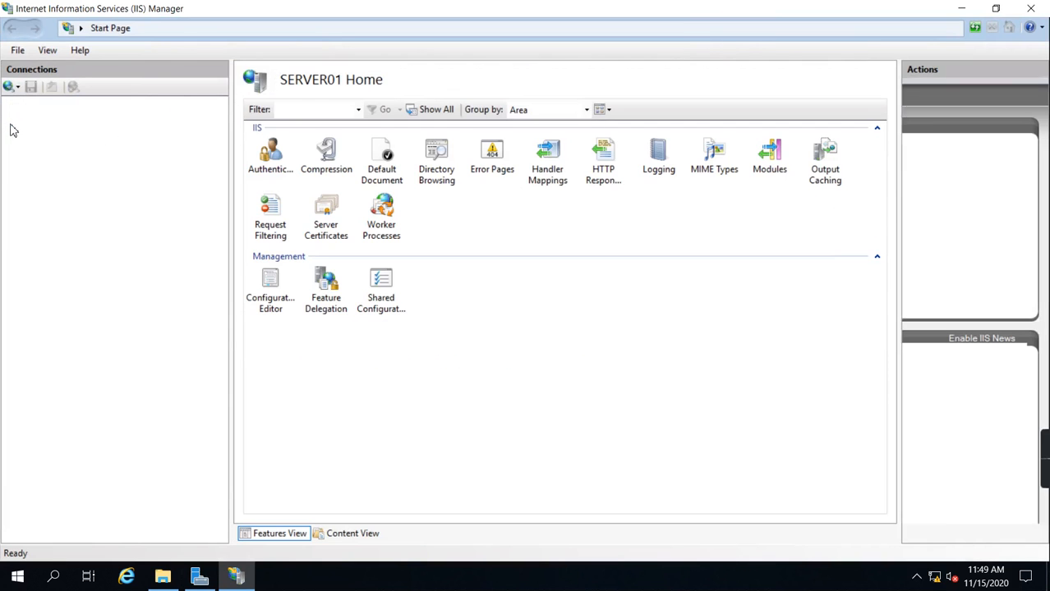
pyautogui.click(47, 147)
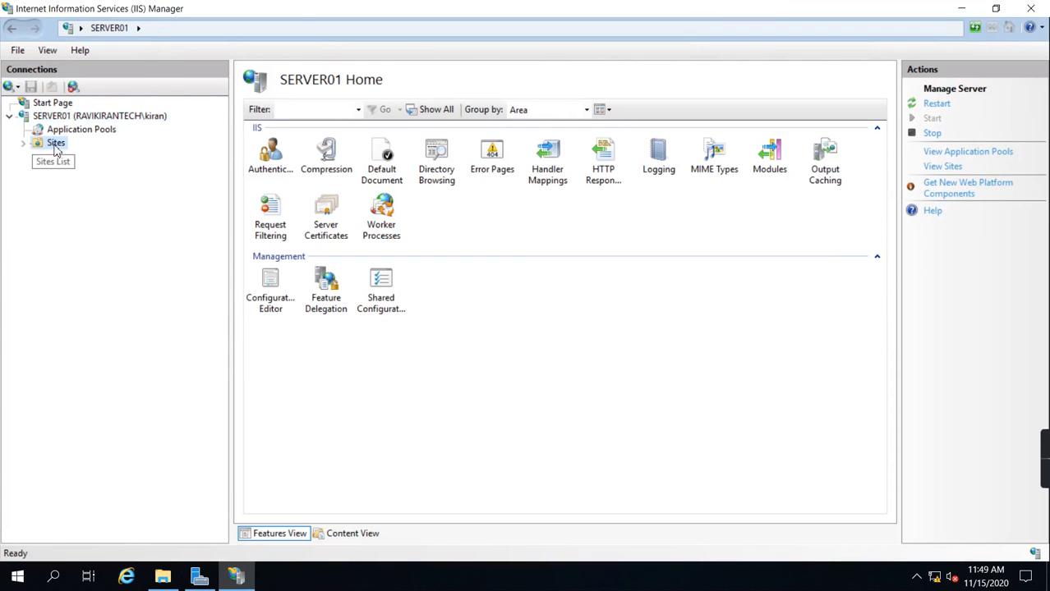
pyautogui.click(23, 143)
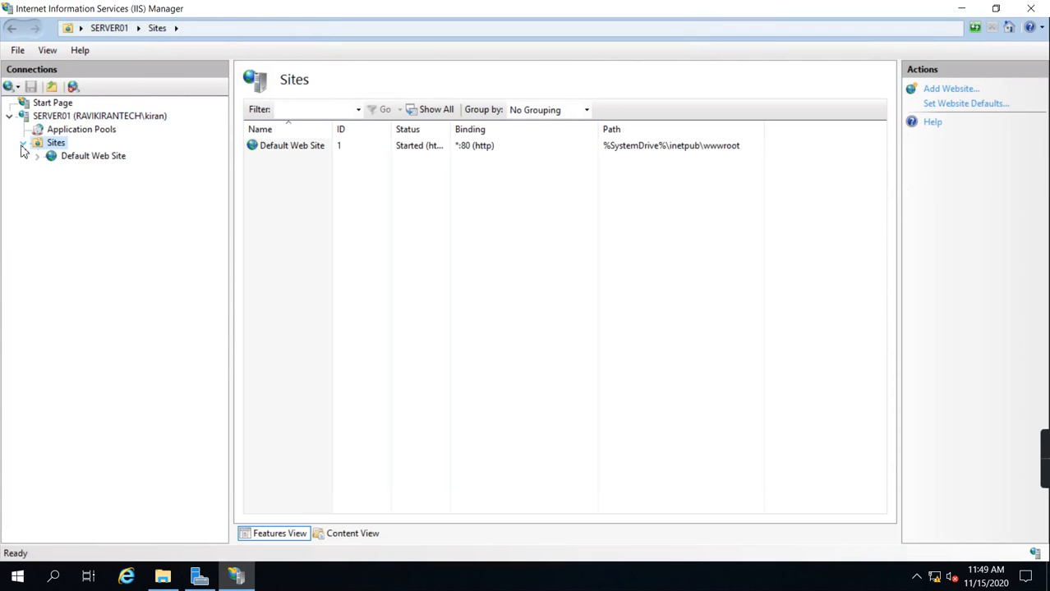
pyautogui.click(91, 158)
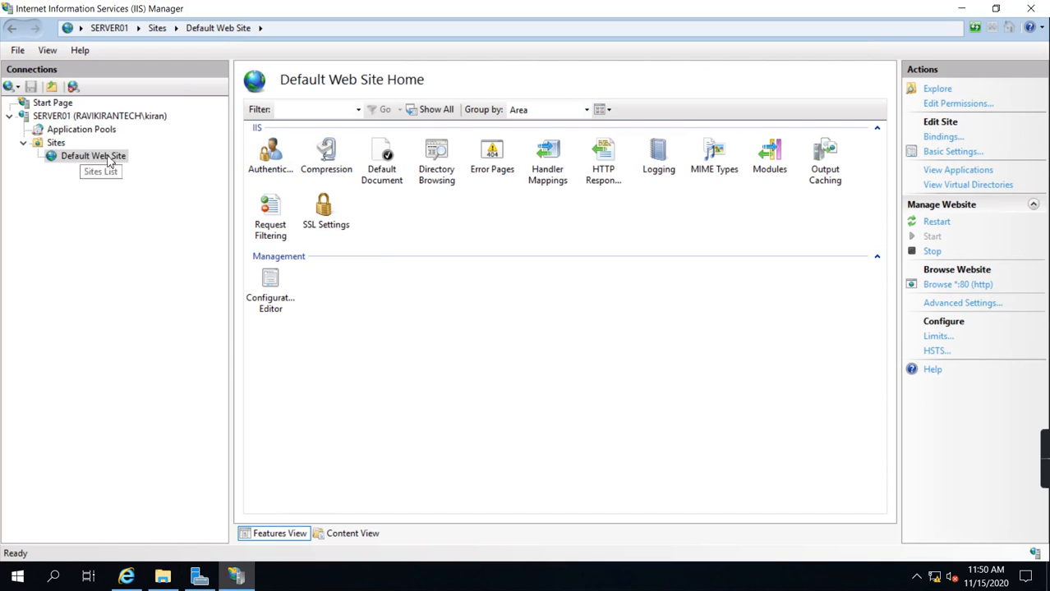
# Step: Switch to Internet Explorer and accept its recommended security settings with Do Not Track requests turned off
pyautogui.click(130, 575)
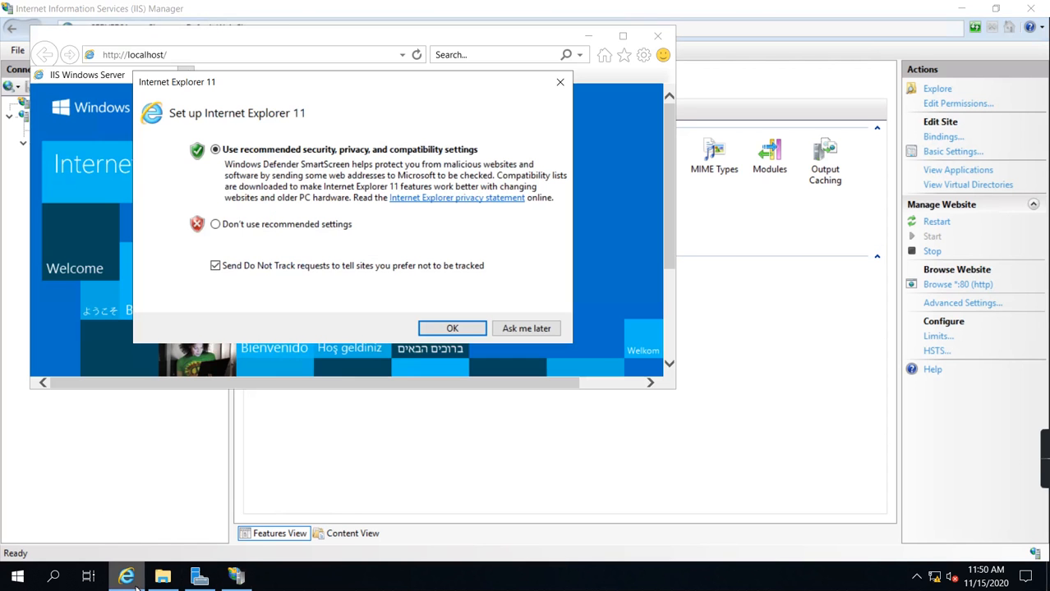
pyautogui.click(330, 268)
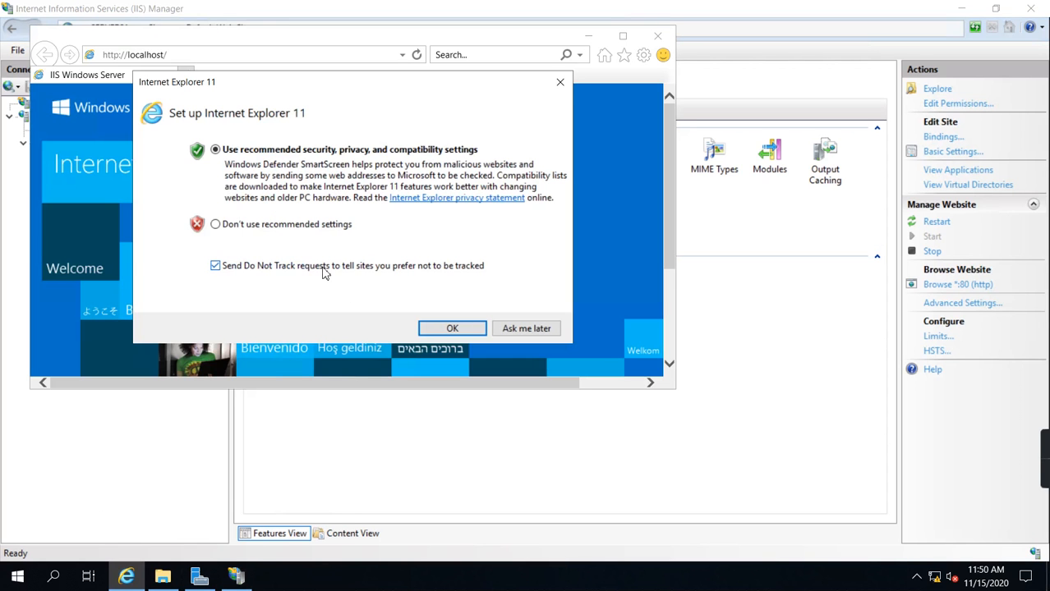
pyautogui.click(453, 329)
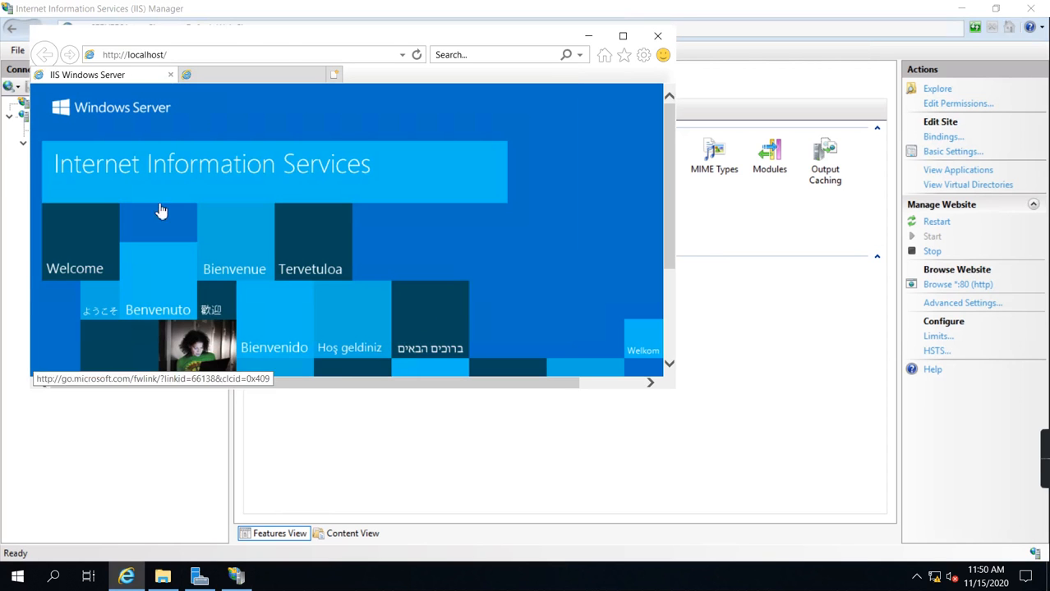
pyautogui.click(162, 211)
pyautogui.click(121, 76)
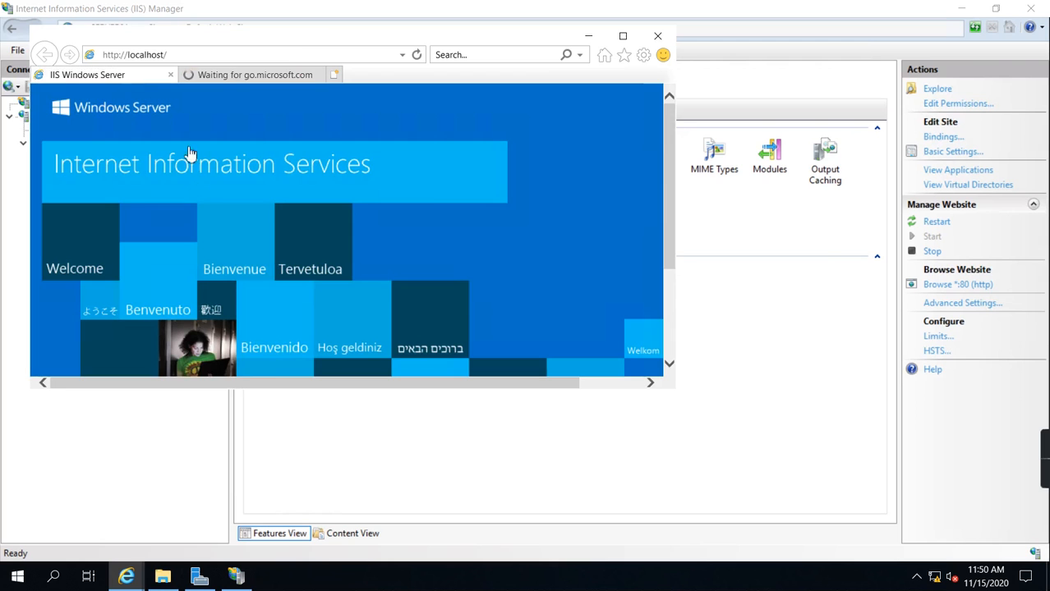
pyautogui.moveTo(670, 224); pyautogui.dragTo(698, 374)
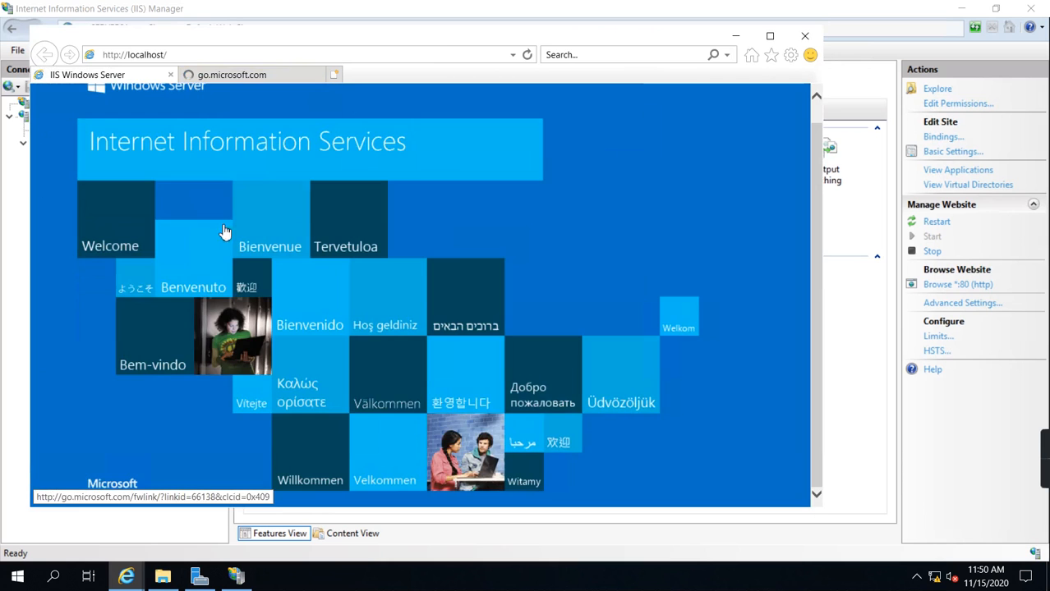
pyautogui.click(321, 75)
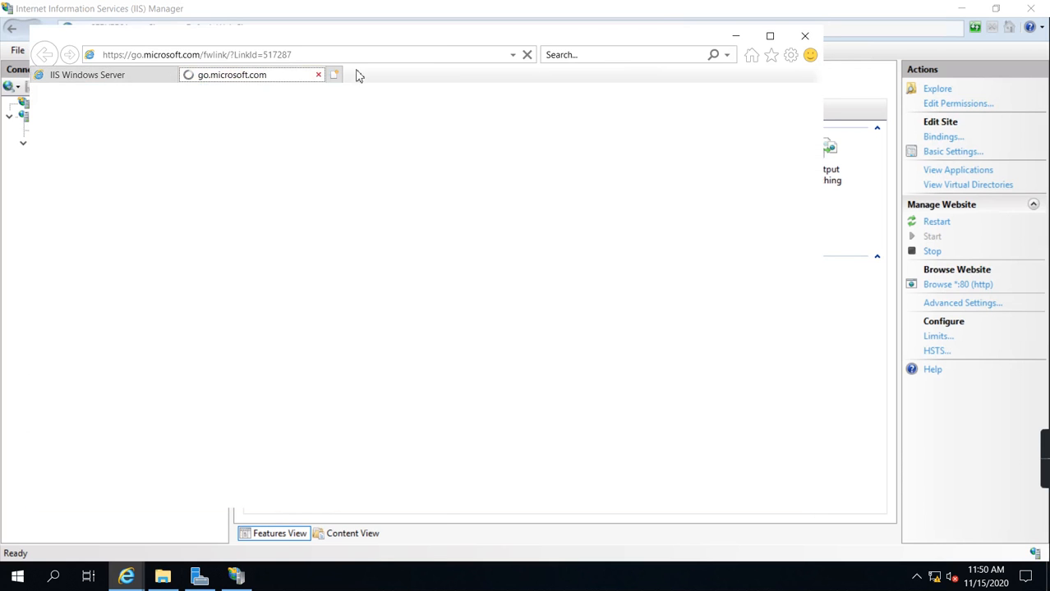
pyautogui.click(641, 188)
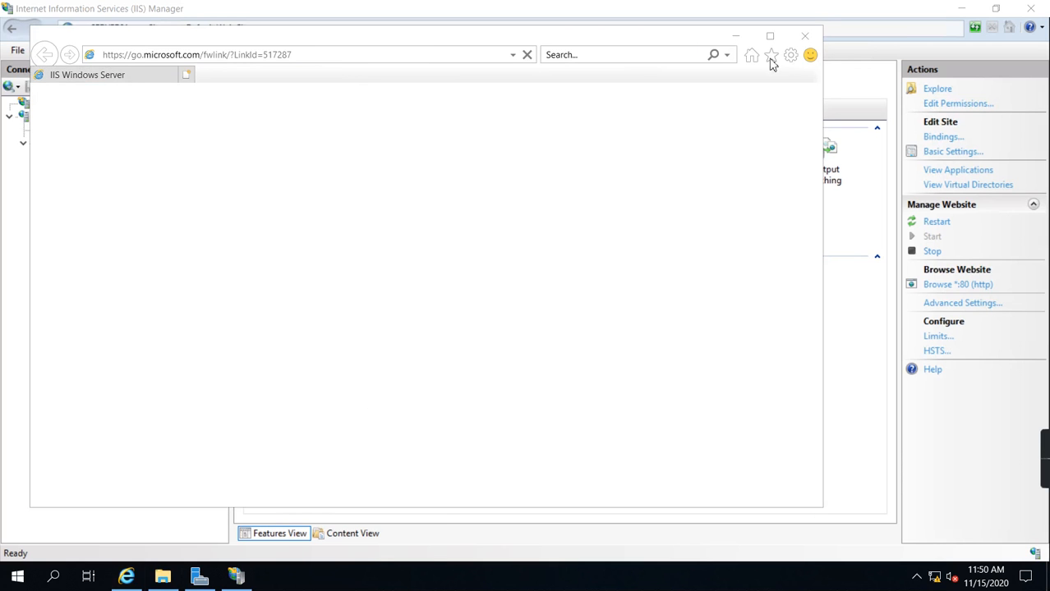
pyautogui.click(804, 35)
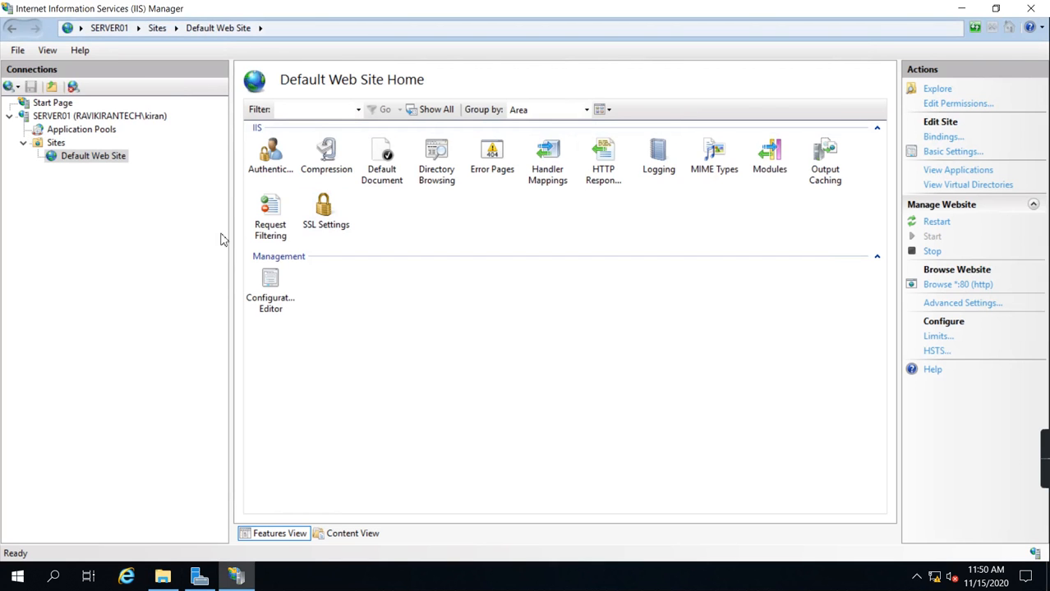
# Step: Start adding a new website under Sites and set its site name to kiranweb
pyautogui.rightClick(59, 150)
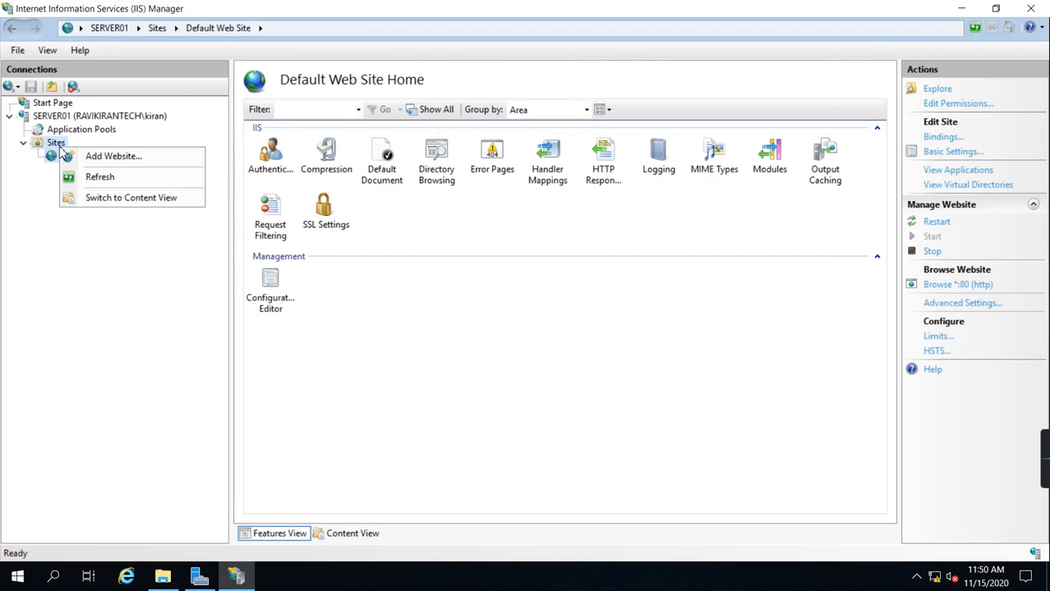
pyautogui.click(93, 162)
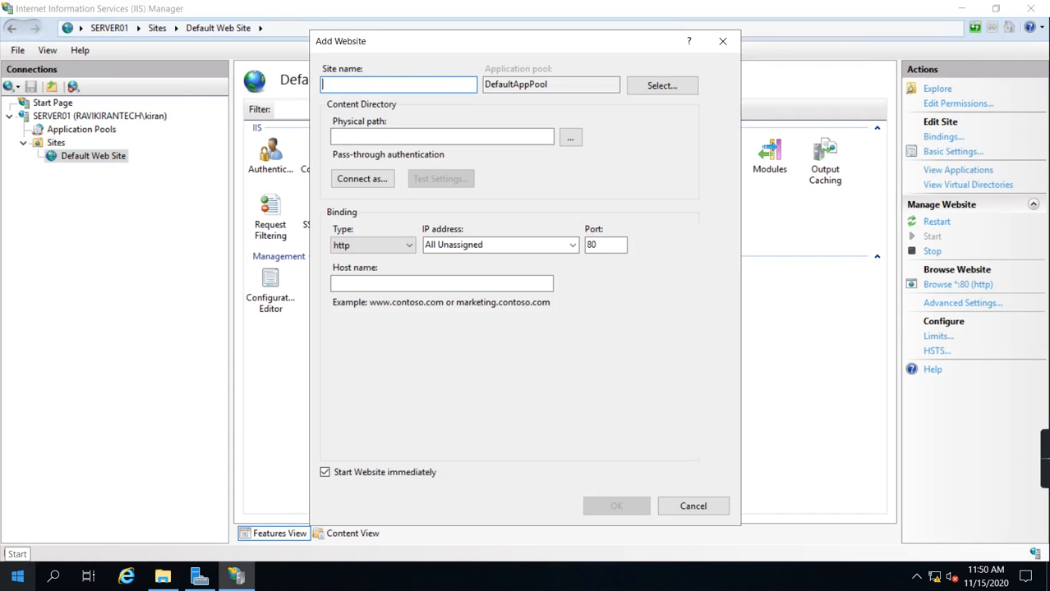
pyautogui.write('iranweb')
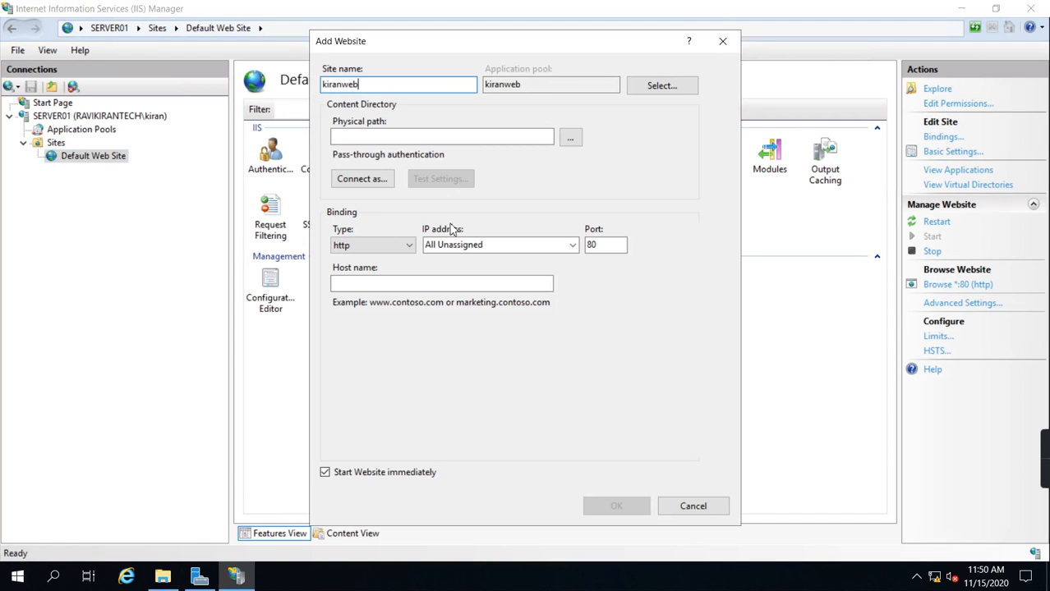
# Step: Create a folder named kiranweb in C:\inetpub and set it as the new site's physical path
pyautogui.click(571, 138)
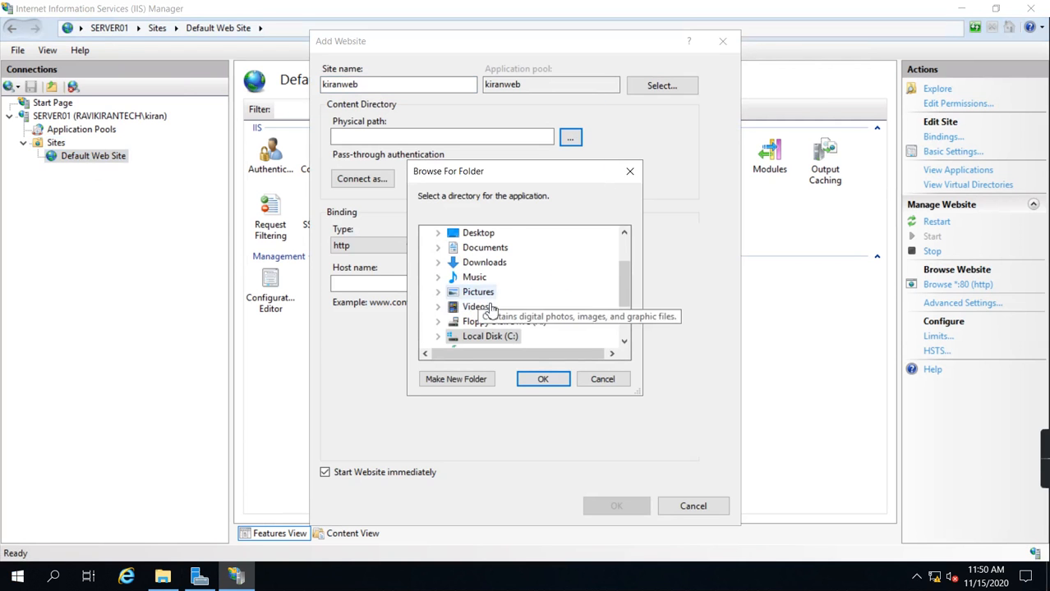
pyautogui.moveTo(624, 292); pyautogui.dragTo(625, 327)
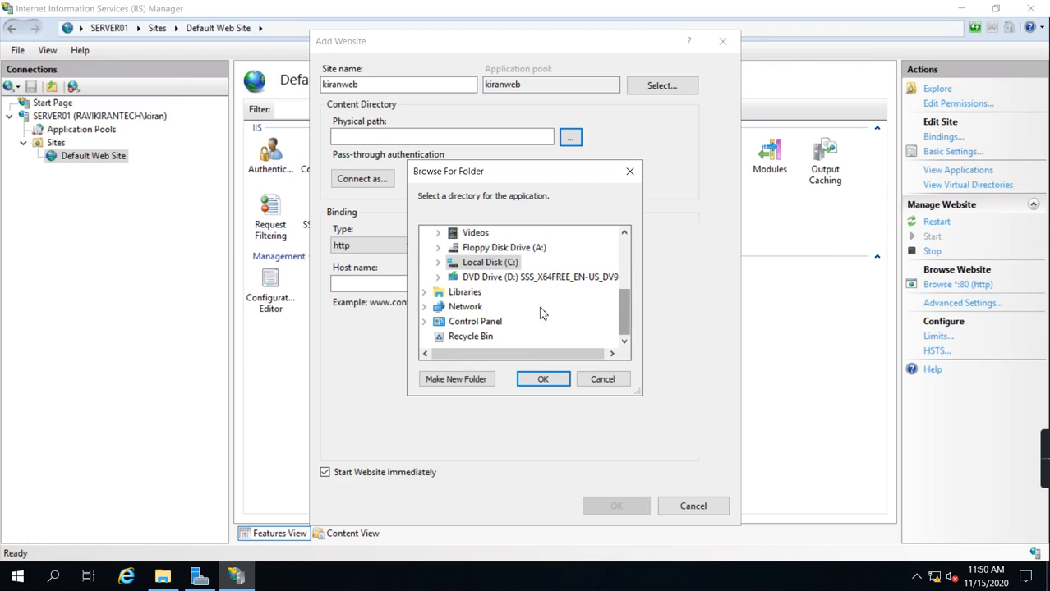
pyautogui.click(437, 262)
pyautogui.doubleClick(497, 265)
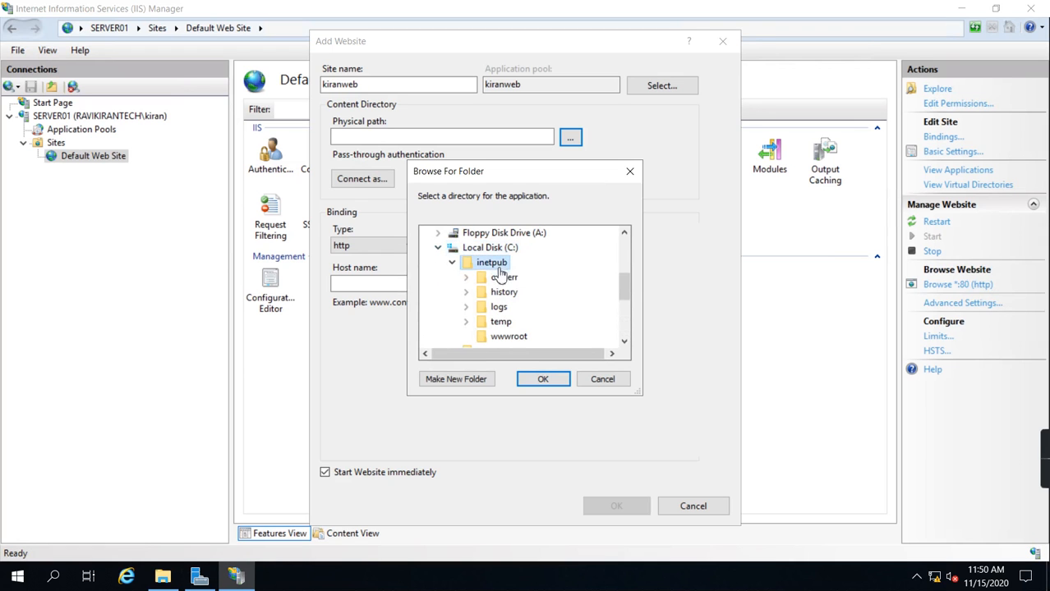
pyautogui.click(477, 382)
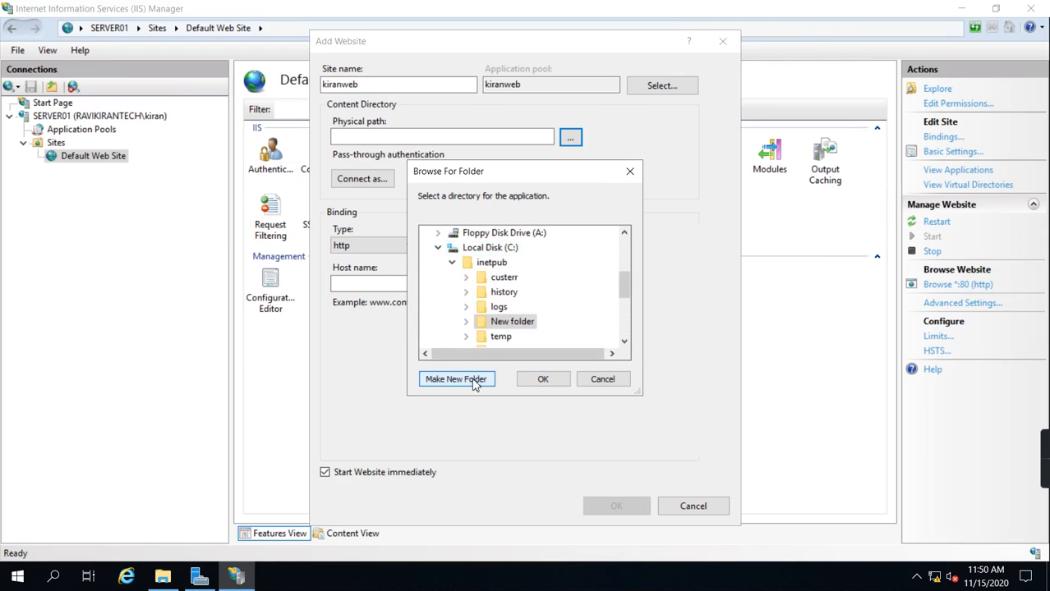
pyautogui.write('kiranweb')
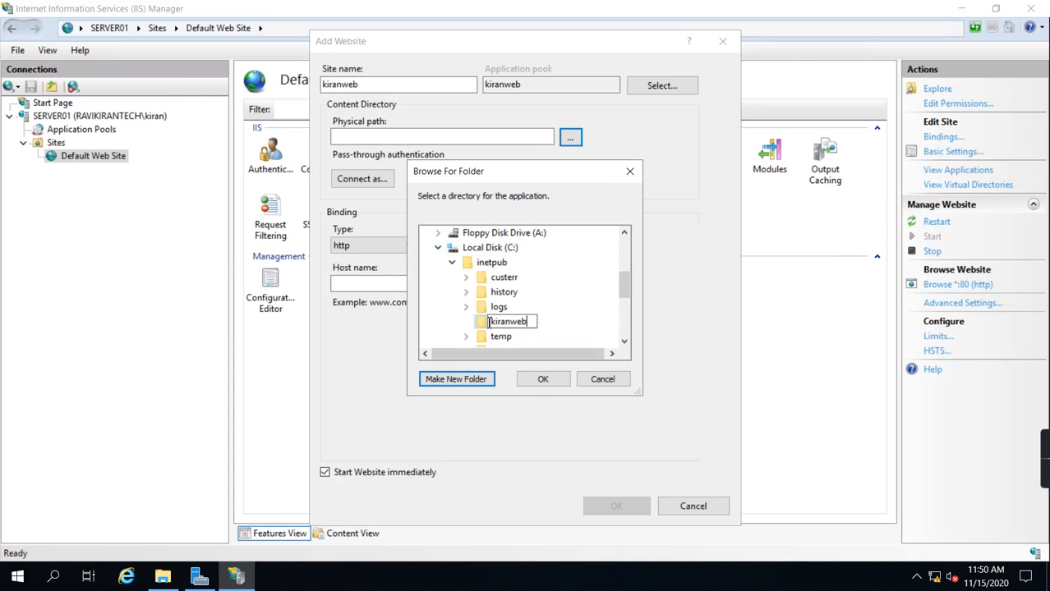
pyautogui.press('Return')
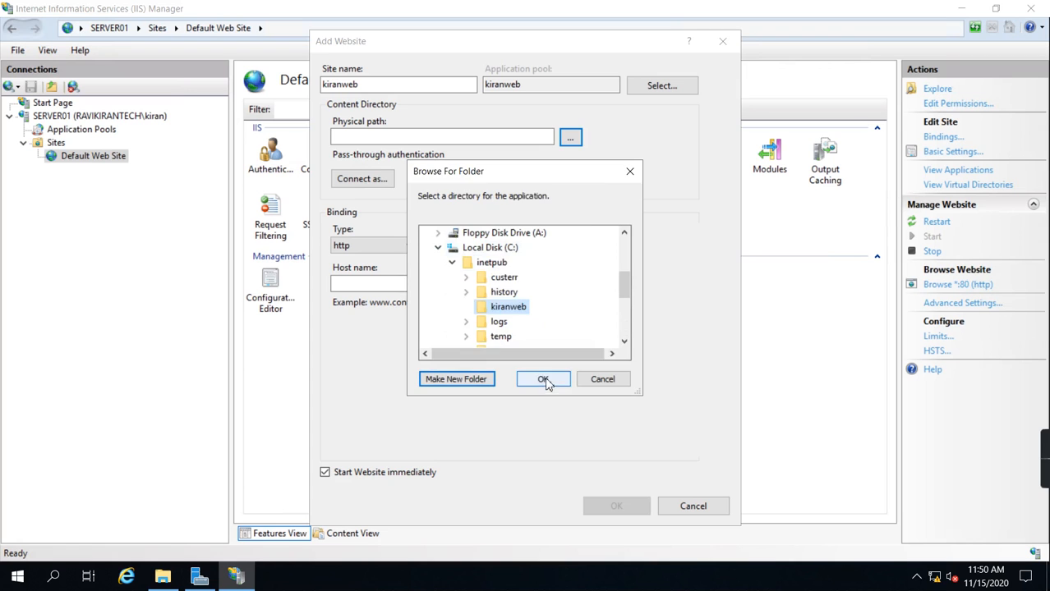
pyautogui.click(543, 378)
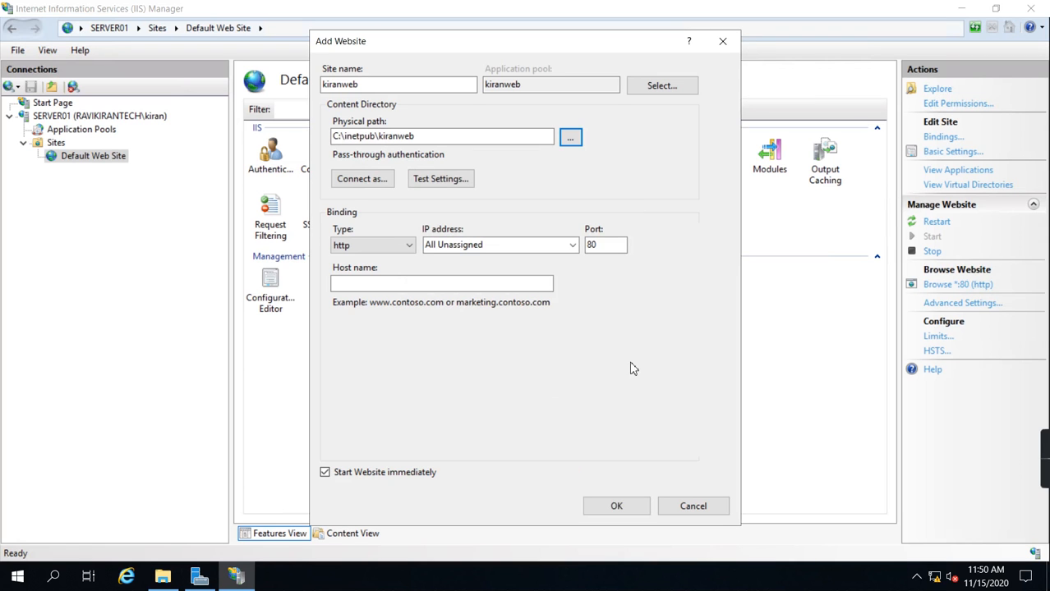
# Step: Bind the new site to IP address 10.0.0.50 and create the website
pyautogui.click(575, 246)
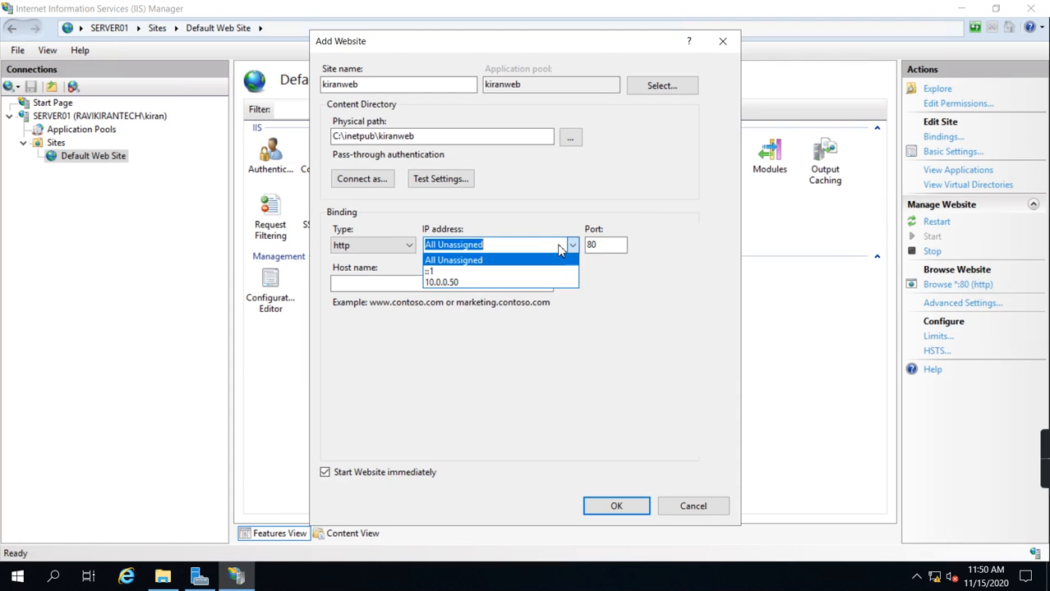
pyautogui.click(557, 245)
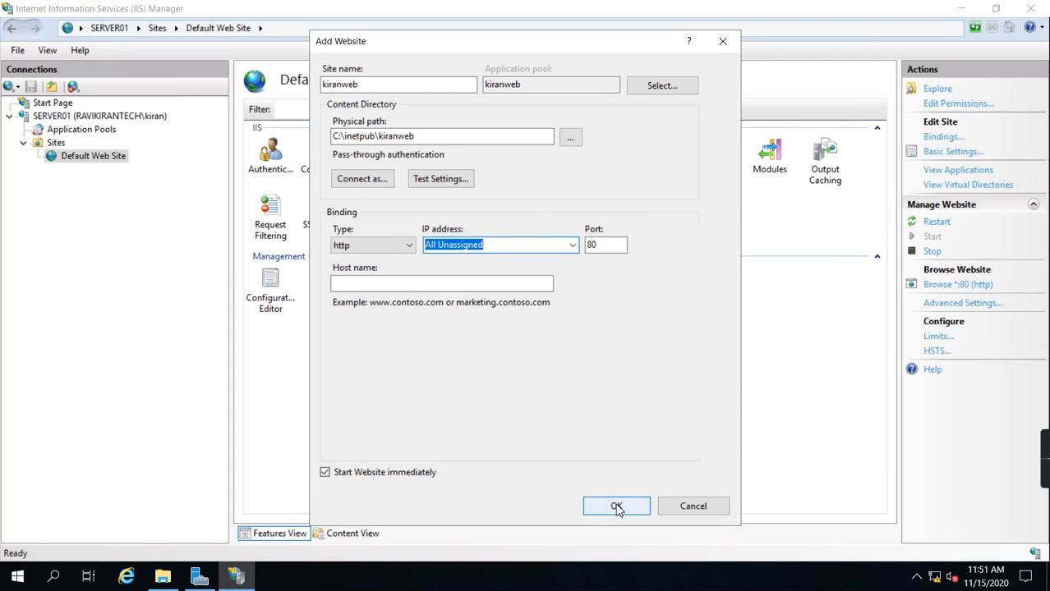
pyautogui.click(575, 247)
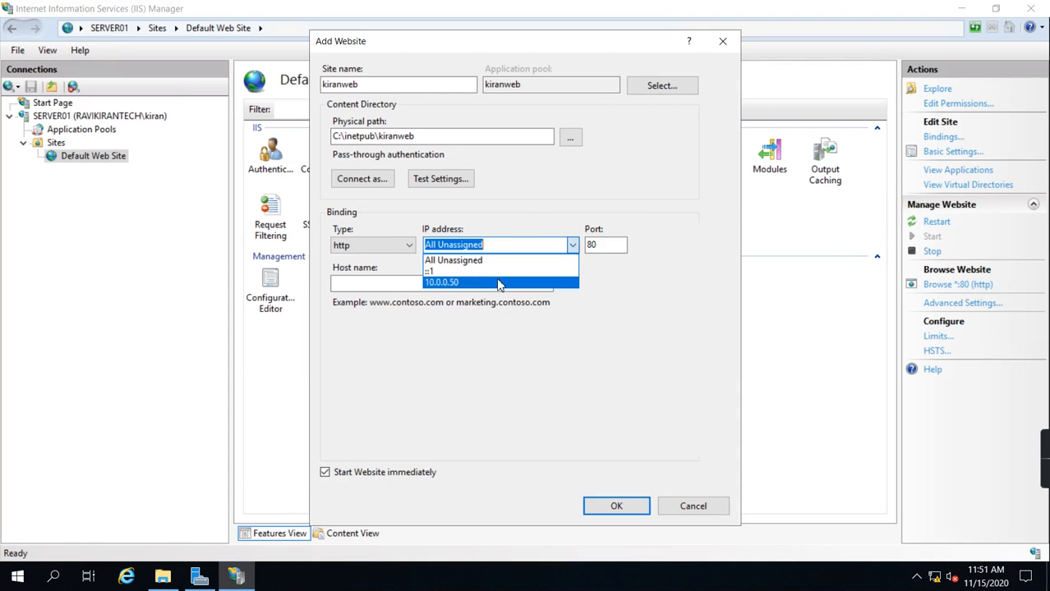
pyautogui.click(498, 282)
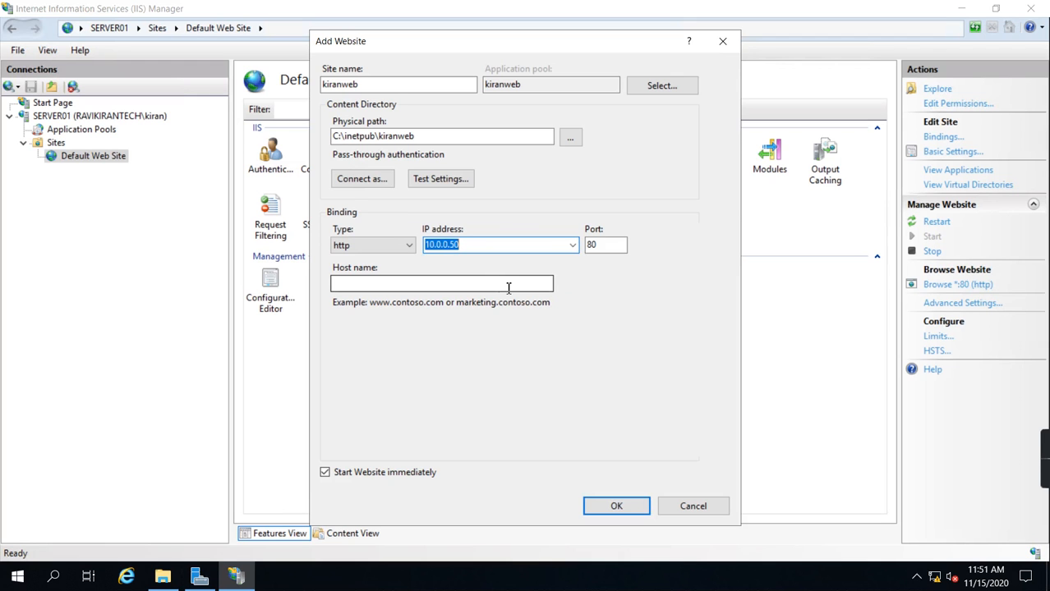
pyautogui.click(616, 503)
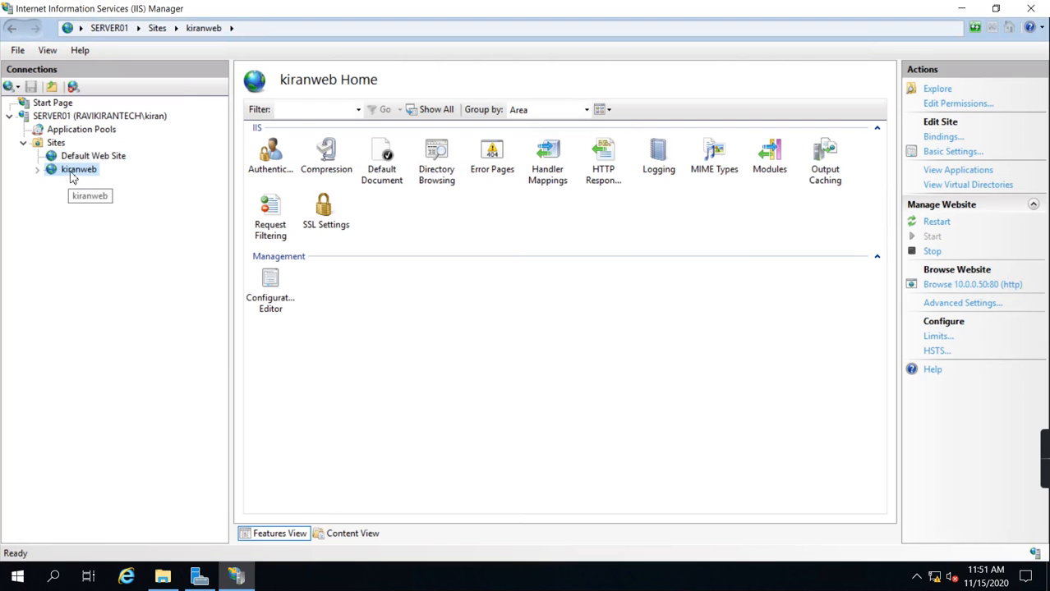
# Step: Browse the kiranweb site, examine the physical path in the page's detailed error information and close the browser
pyautogui.rightClick(87, 179)
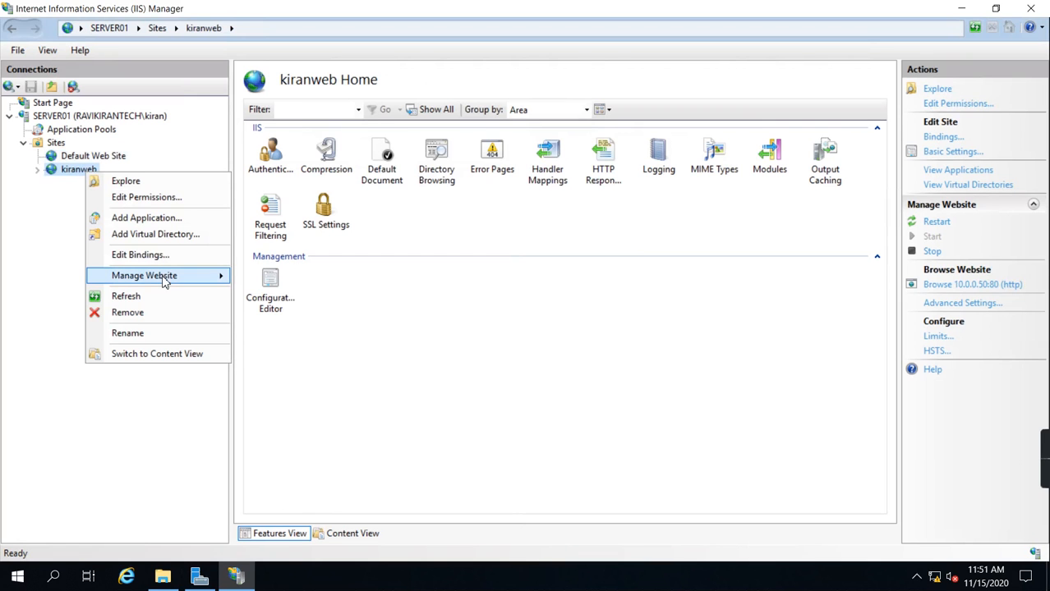
pyautogui.moveTo(163, 277)
pyautogui.click(285, 332)
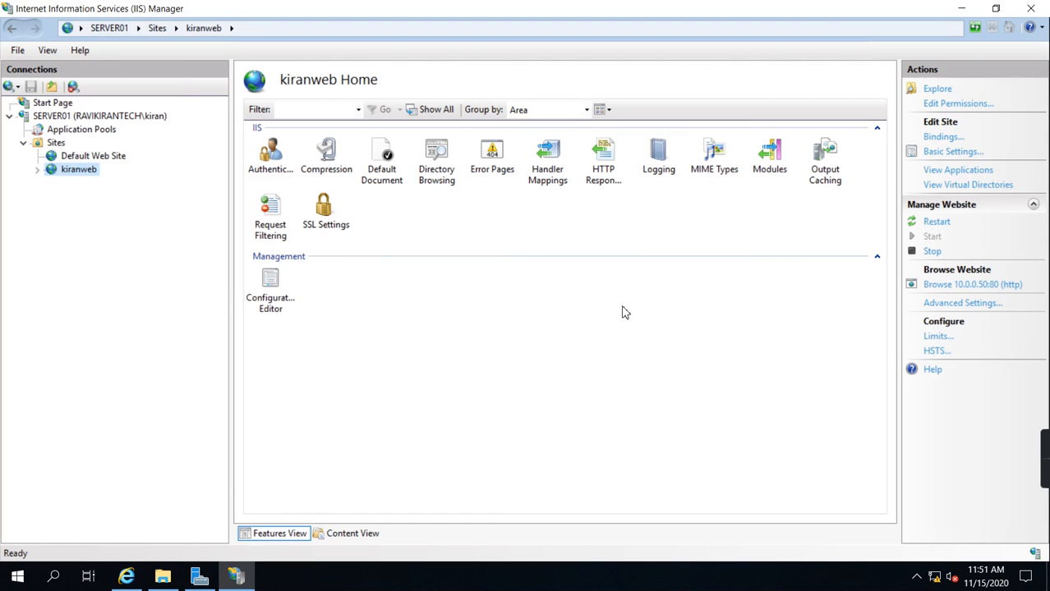
pyautogui.click(126, 578)
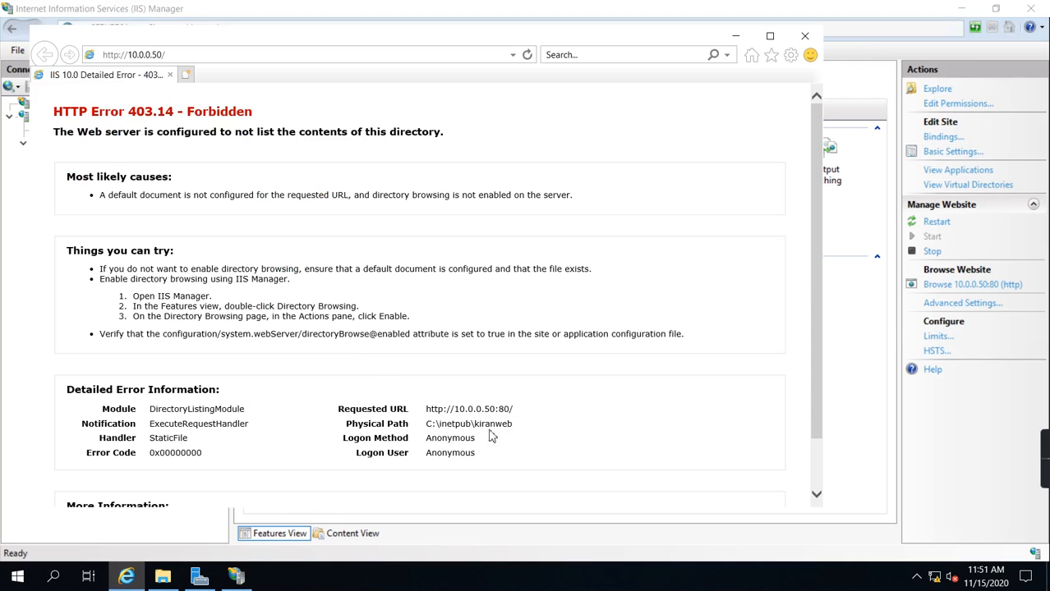
pyautogui.moveTo(429, 424); pyautogui.dragTo(514, 437)
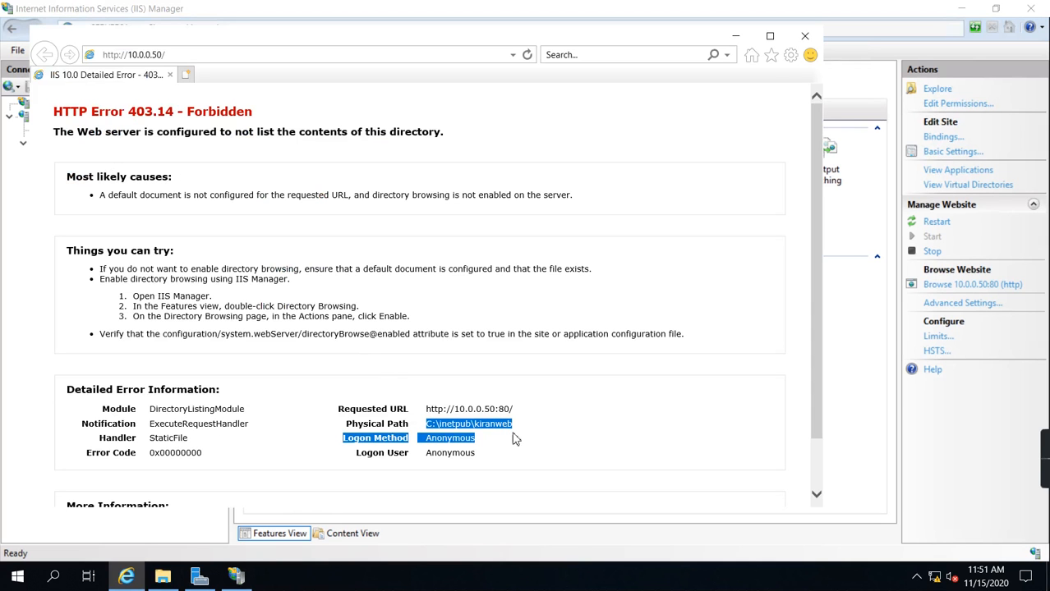
pyautogui.click(805, 37)
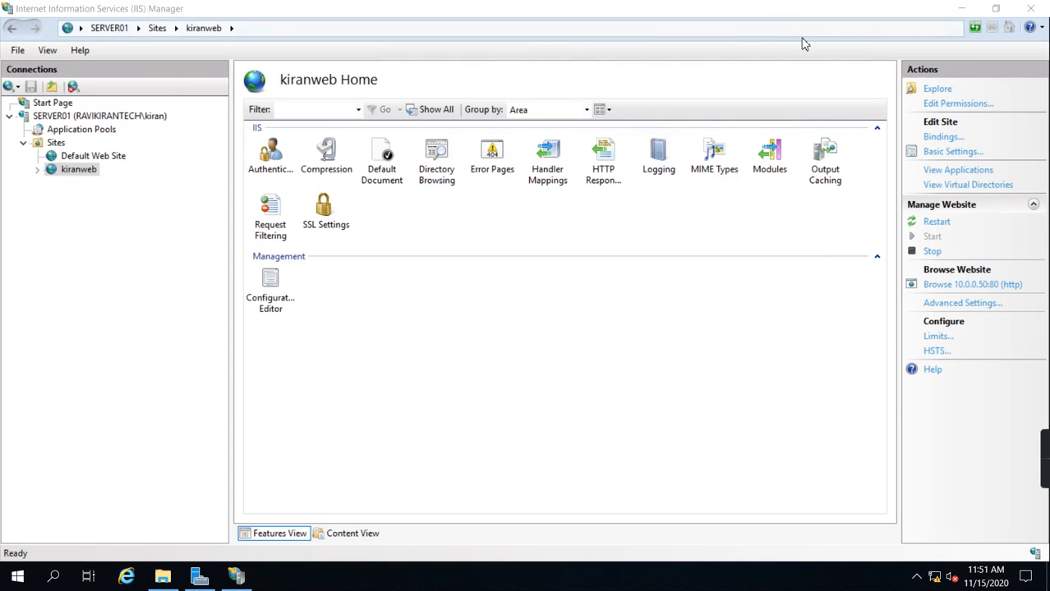
# Step: Switch to File Explorer and copy both iisstart files from C:\inetpub\wwwroot
pyautogui.click(162, 578)
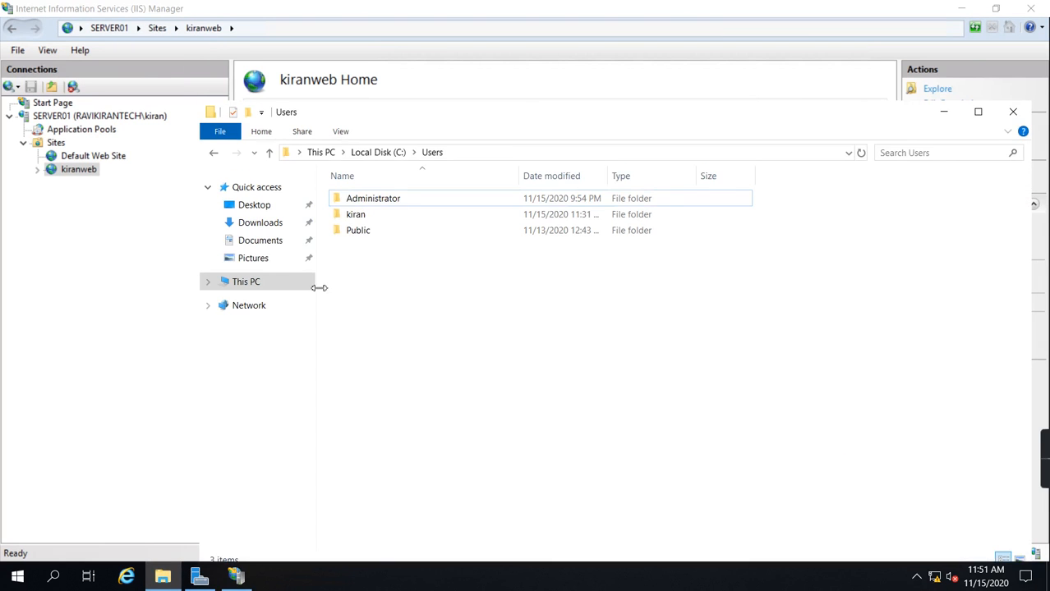
pyautogui.click(247, 288)
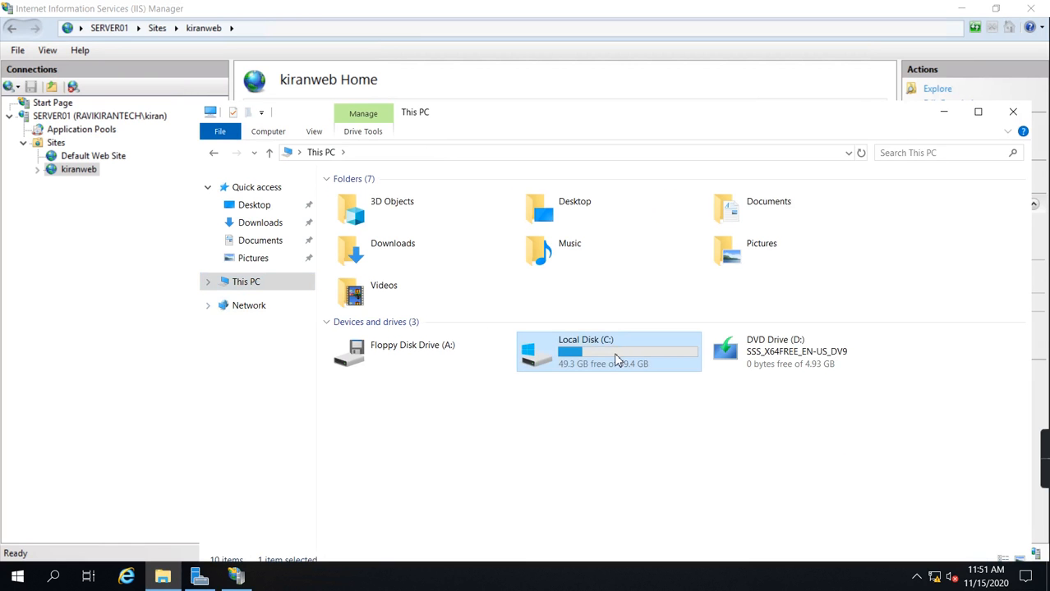
pyautogui.doubleClick(618, 361)
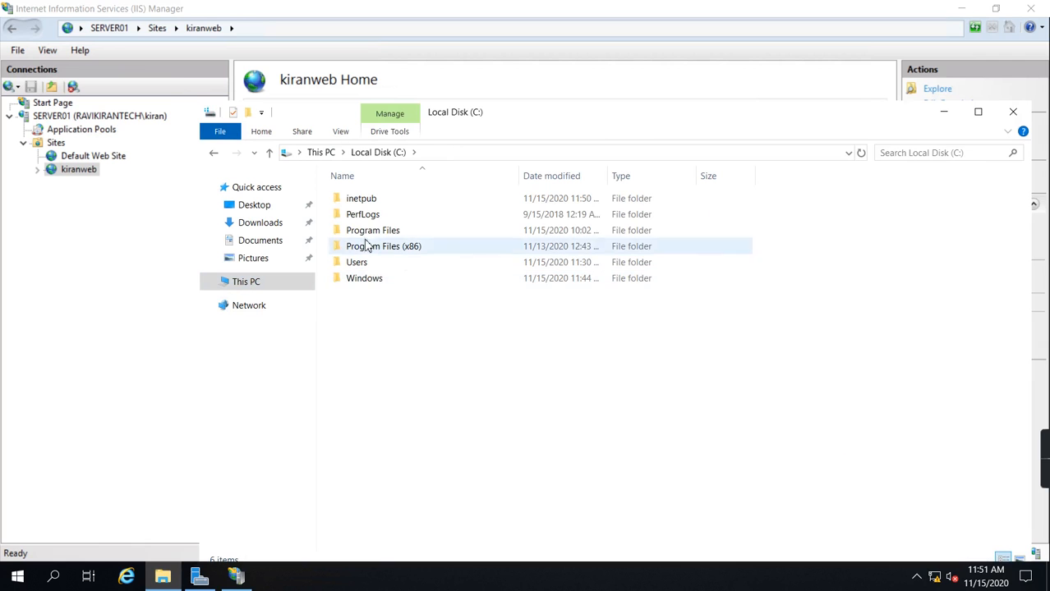
pyautogui.doubleClick(370, 205)
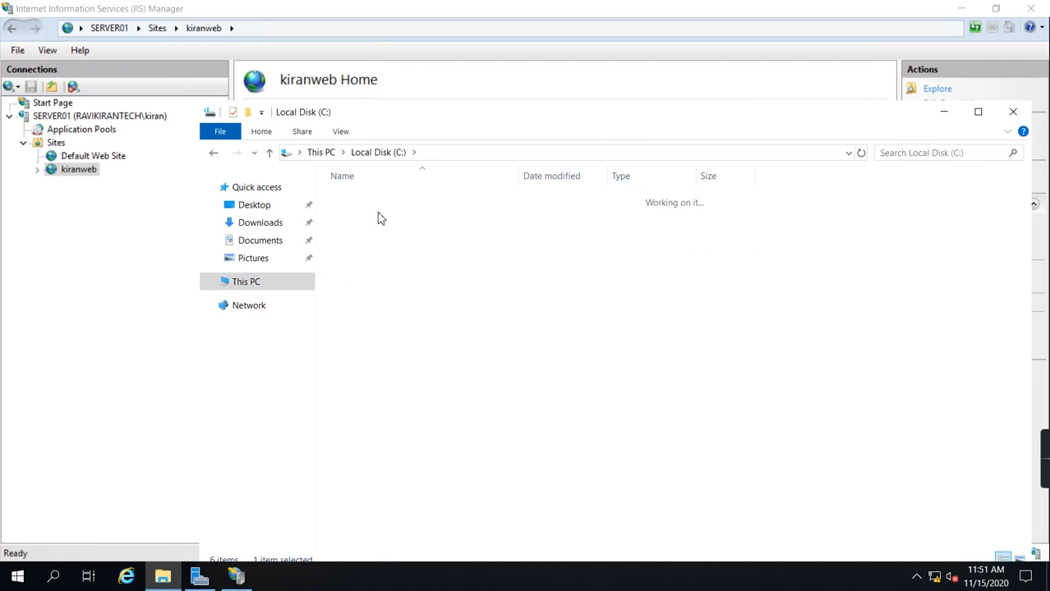
pyautogui.doubleClick(367, 279)
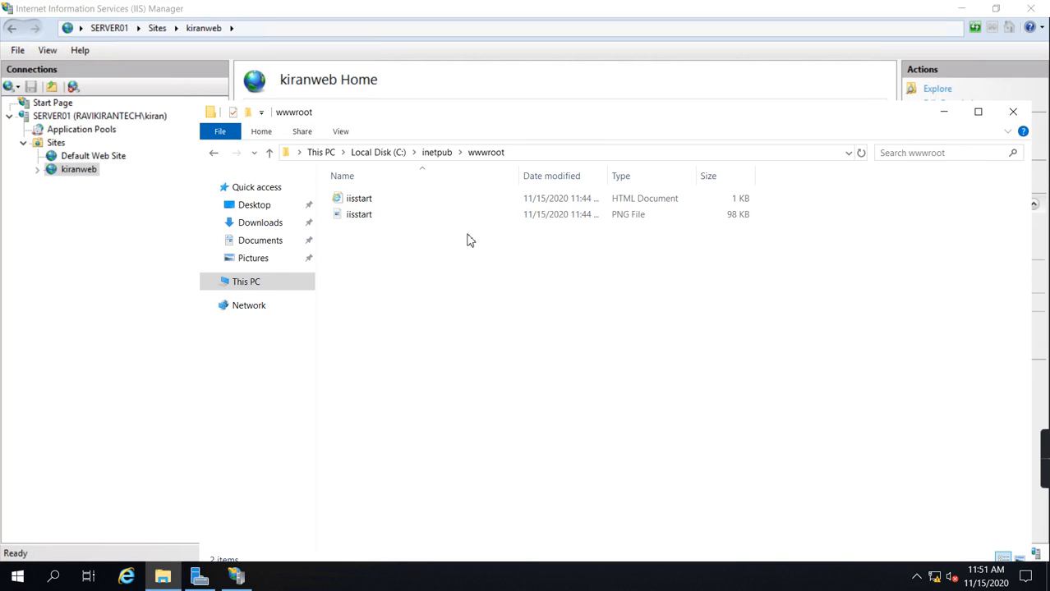
pyautogui.moveTo(389, 251); pyautogui.dragTo(341, 196)
pyautogui.rightClick(365, 201)
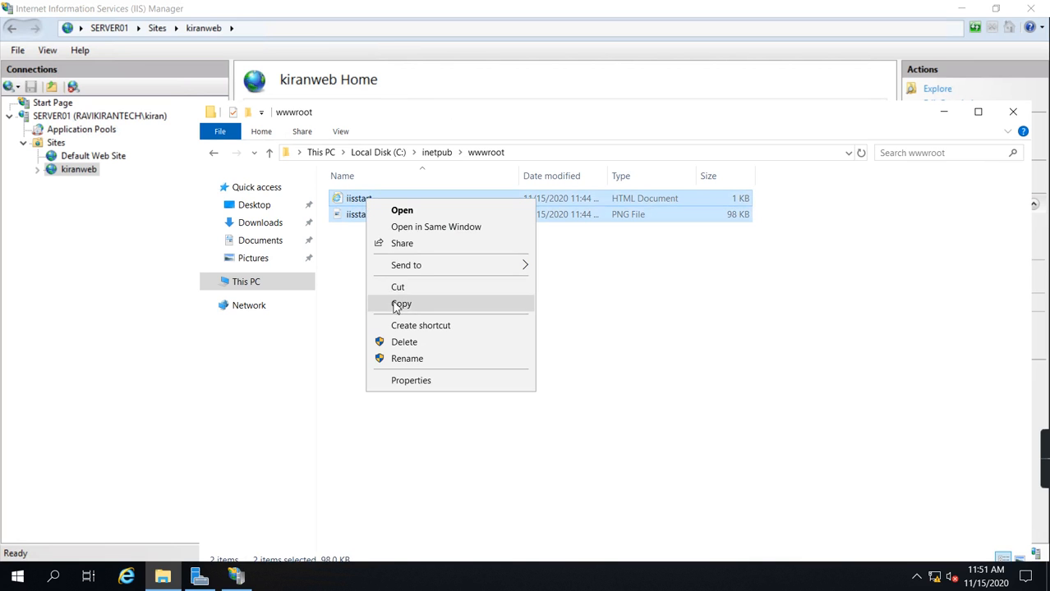
pyautogui.click(394, 304)
# Step: Paste the copied iisstart files into C:\inetpub\kiranweb, granting administrator permission for the copy
pyautogui.click(437, 154)
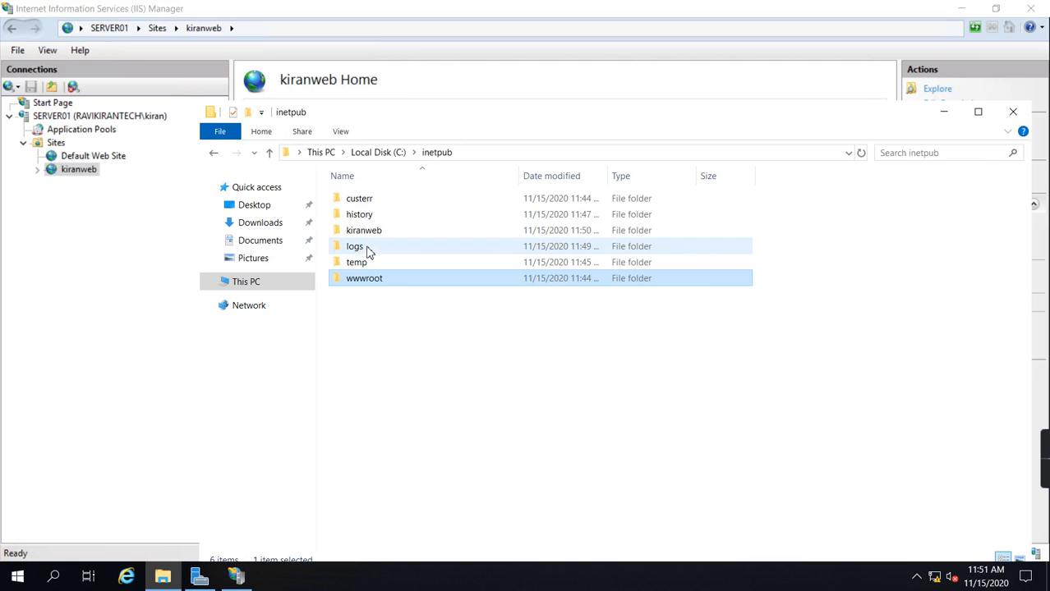
pyautogui.doubleClick(368, 230)
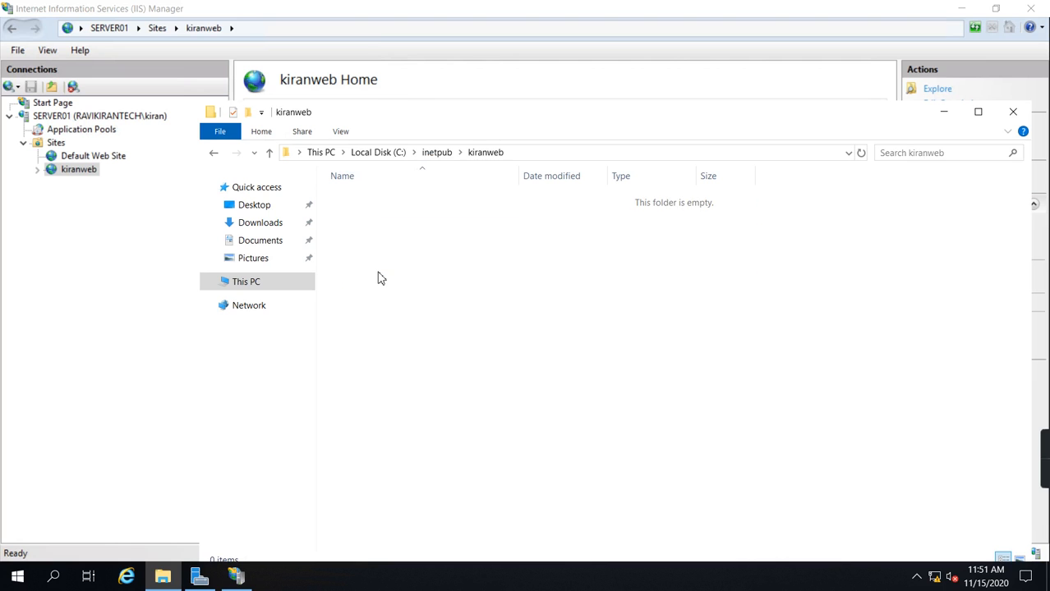
pyautogui.rightClick(378, 278)
pyautogui.click(426, 378)
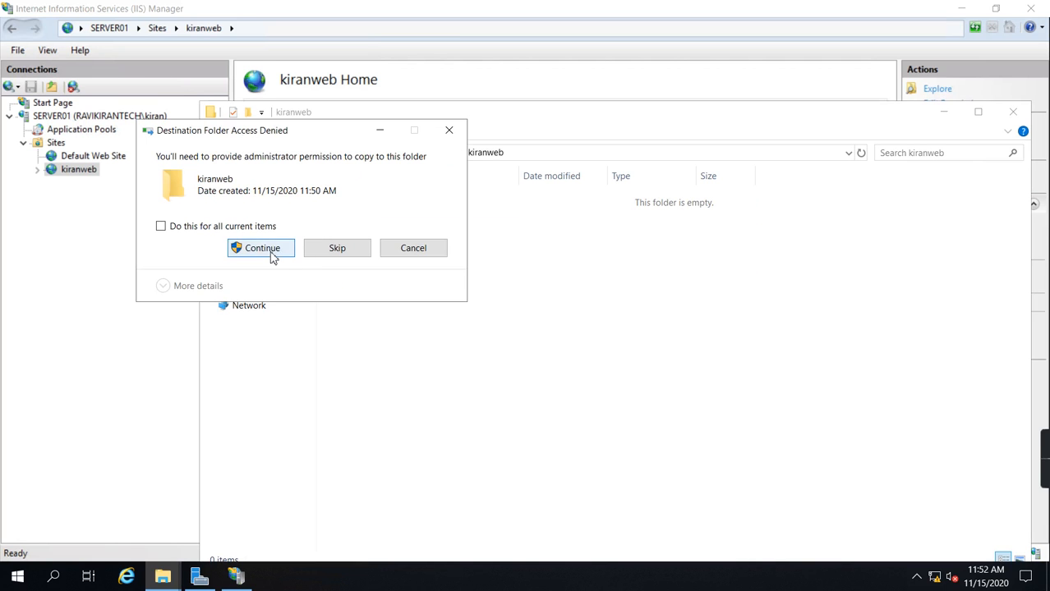
pyautogui.click(273, 257)
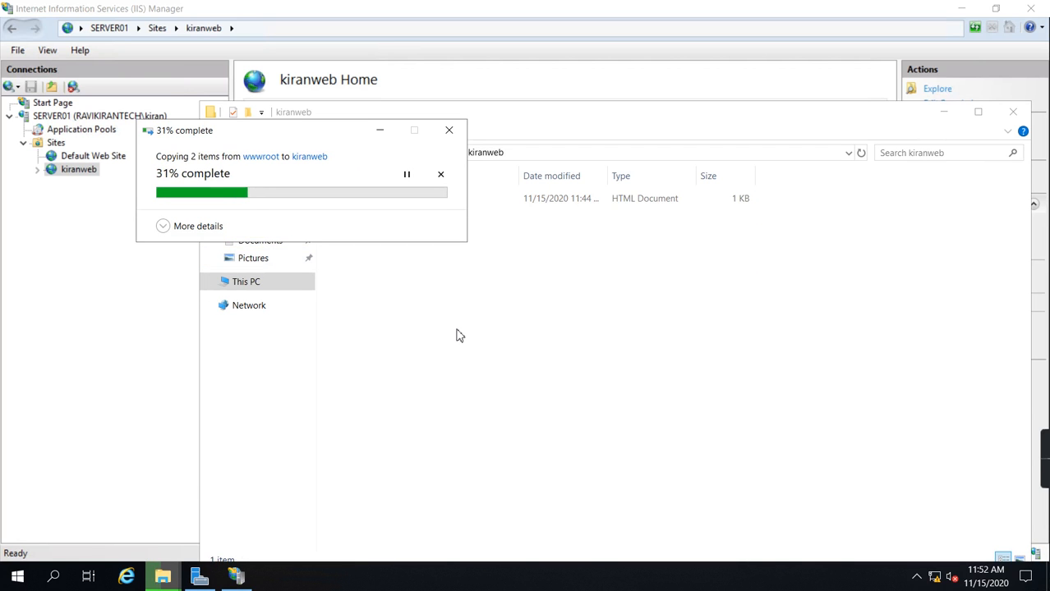
pyautogui.click(258, 247)
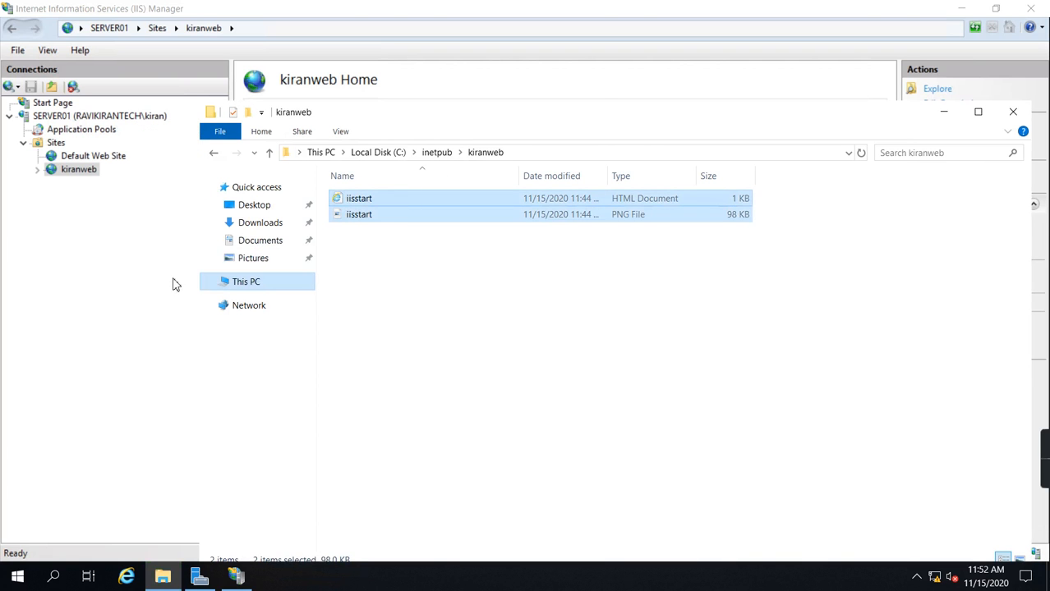
# Step: Return to IIS Manager, browse kiranweb again to check its page and address, and close the browser
pyautogui.click(98, 253)
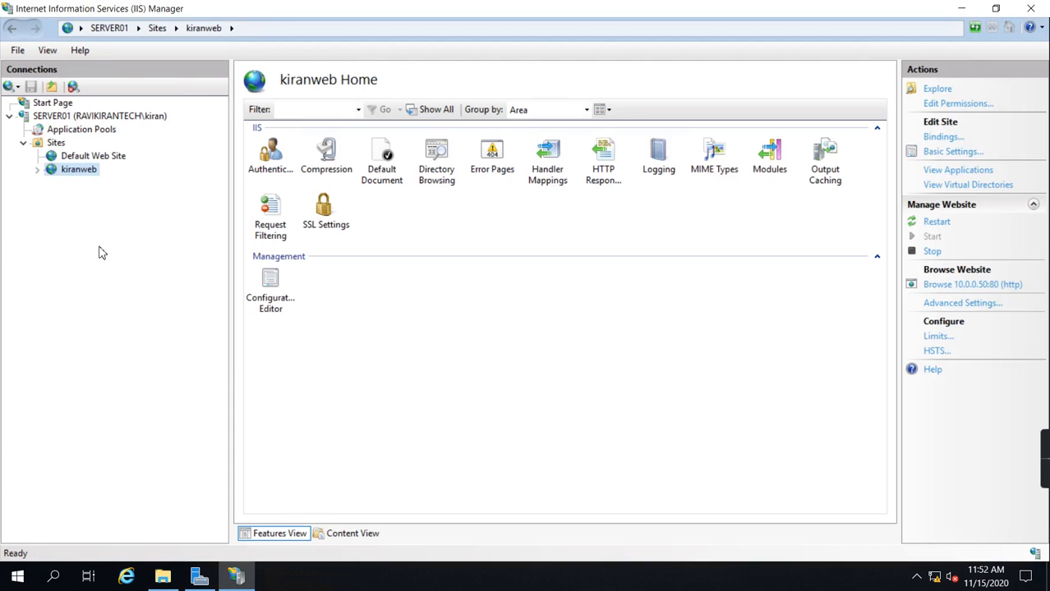
pyautogui.rightClick(77, 171)
pyautogui.moveTo(142, 278)
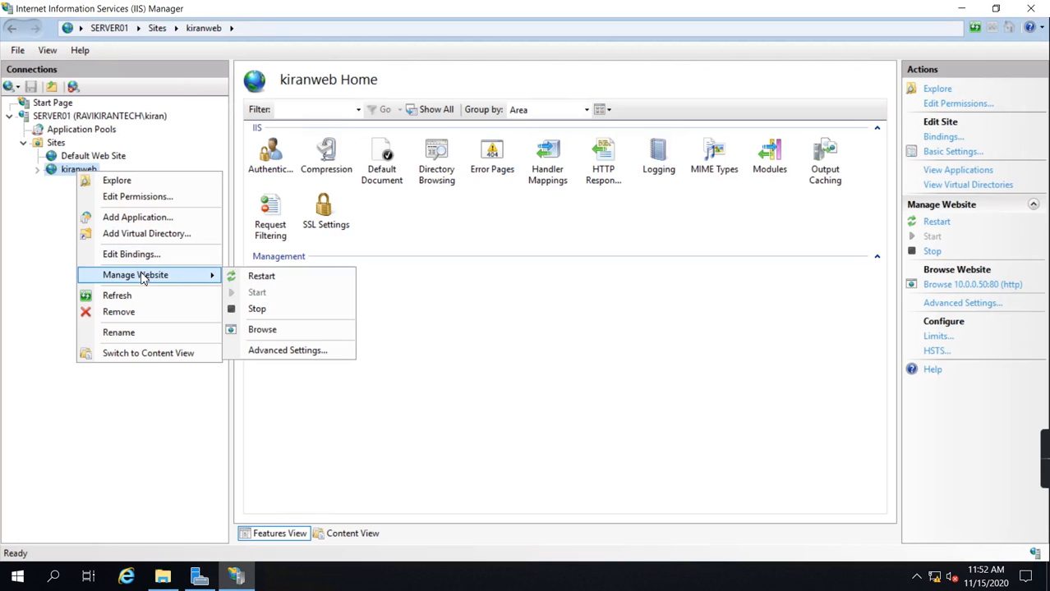
pyautogui.click(277, 331)
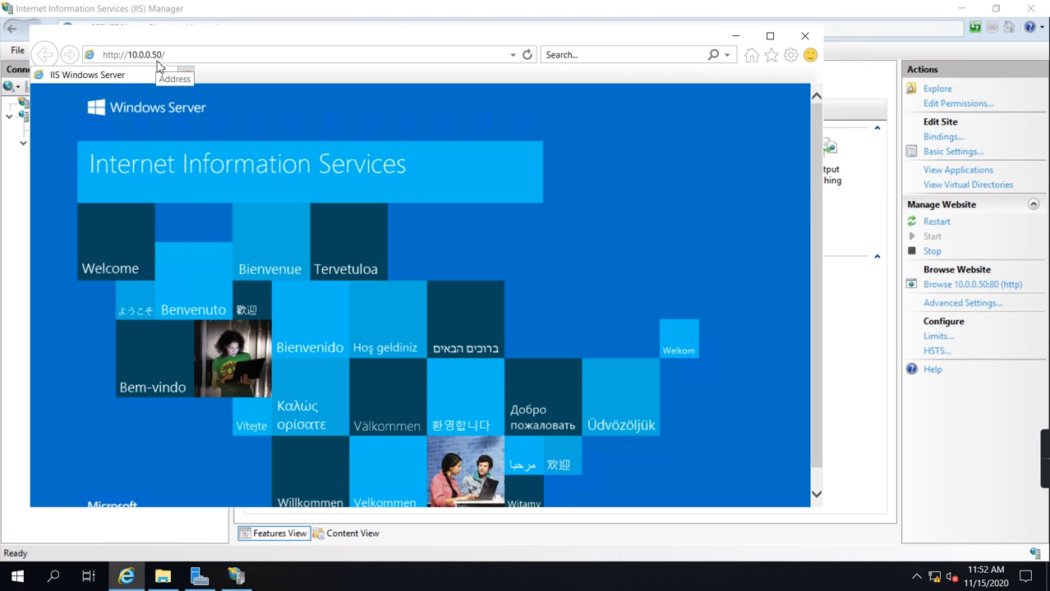
pyautogui.click(805, 36)
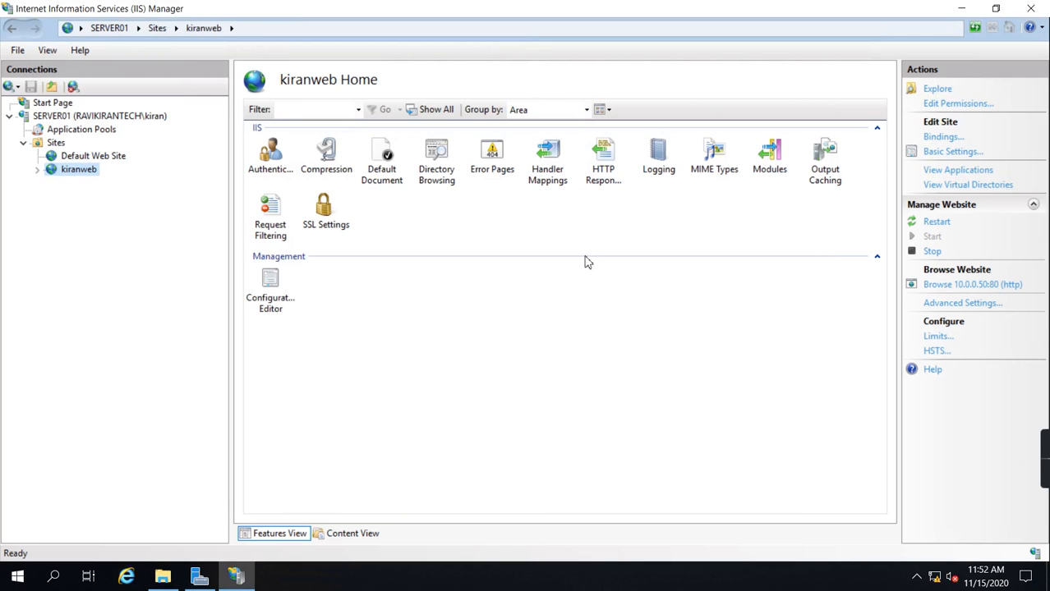
# Step: Leave the 10.0.0.50 remote session minimized, switch to the DC01 server and close its IIS Manager
pyautogui.moveTo(560, 4)
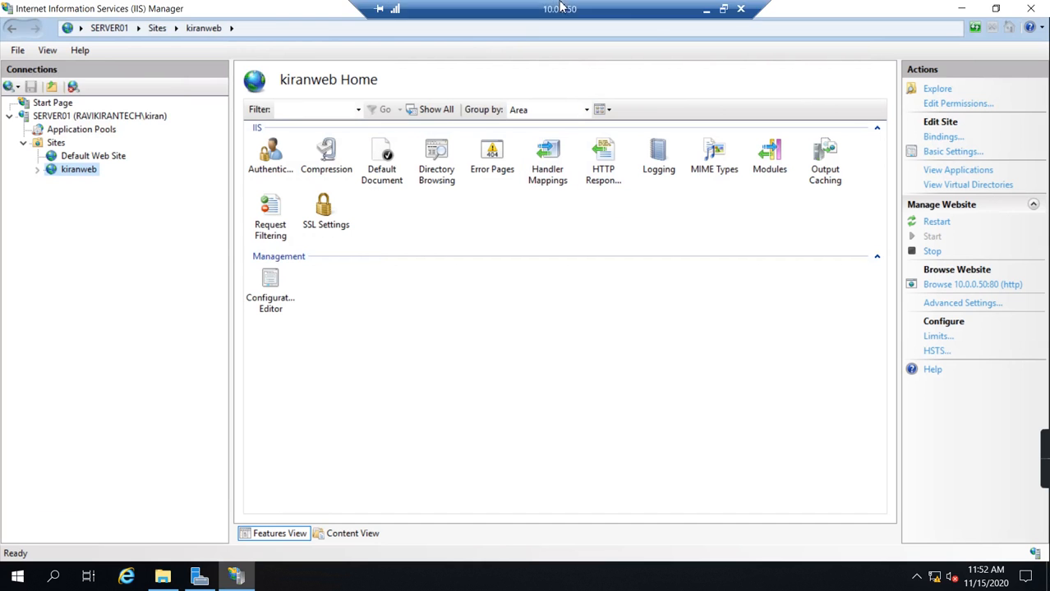
pyautogui.click(708, 12)
pyautogui.moveTo(325, 577)
pyautogui.click(307, 534)
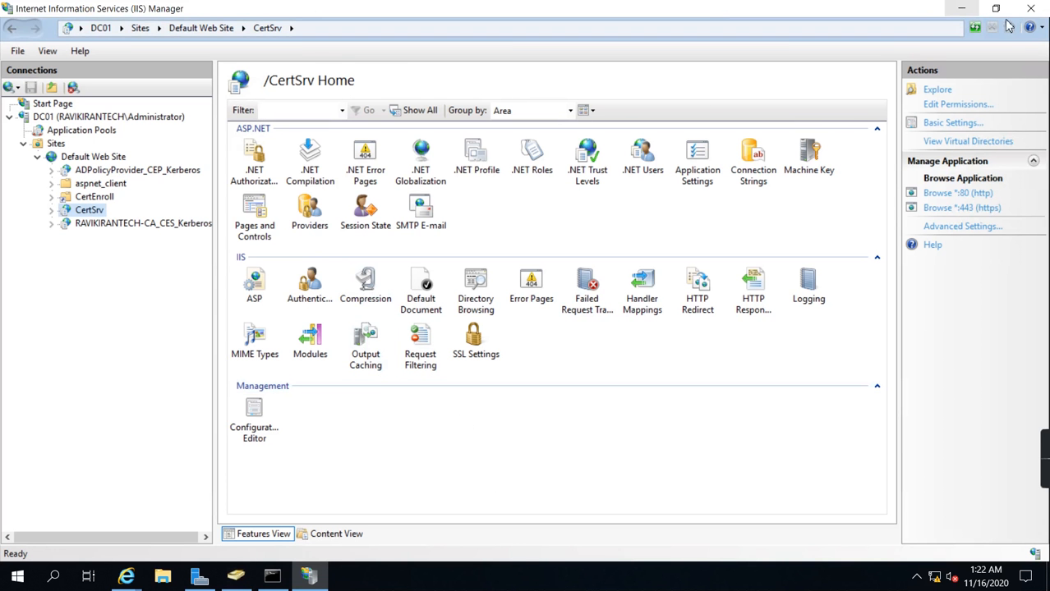
pyautogui.click(1033, 11)
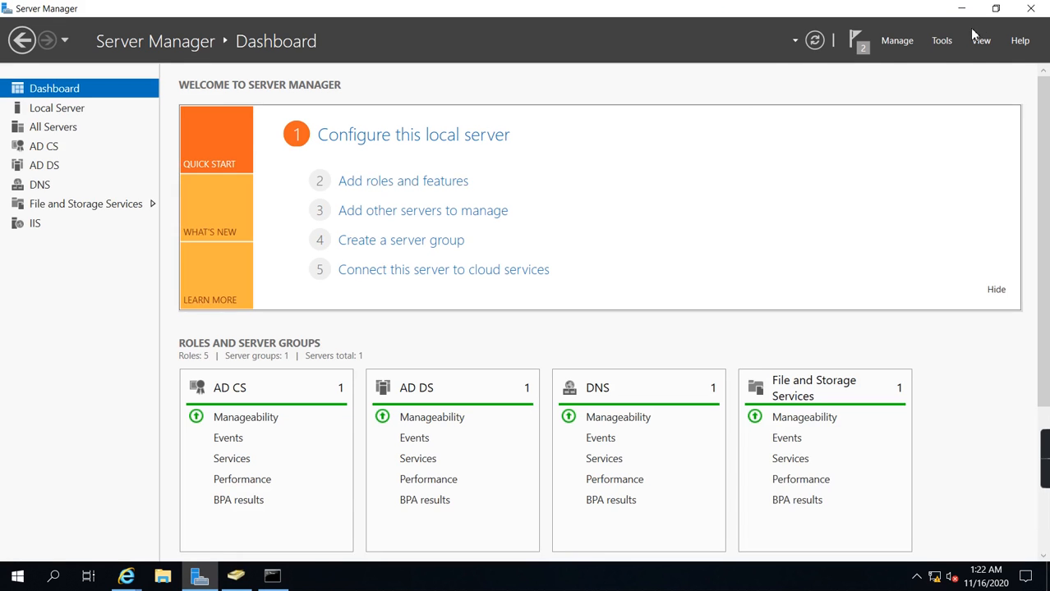
# Step: Launch DNS Manager on DC01 and bring the open Internet Explorer certificate services window to the front, maximized
pyautogui.click(942, 41)
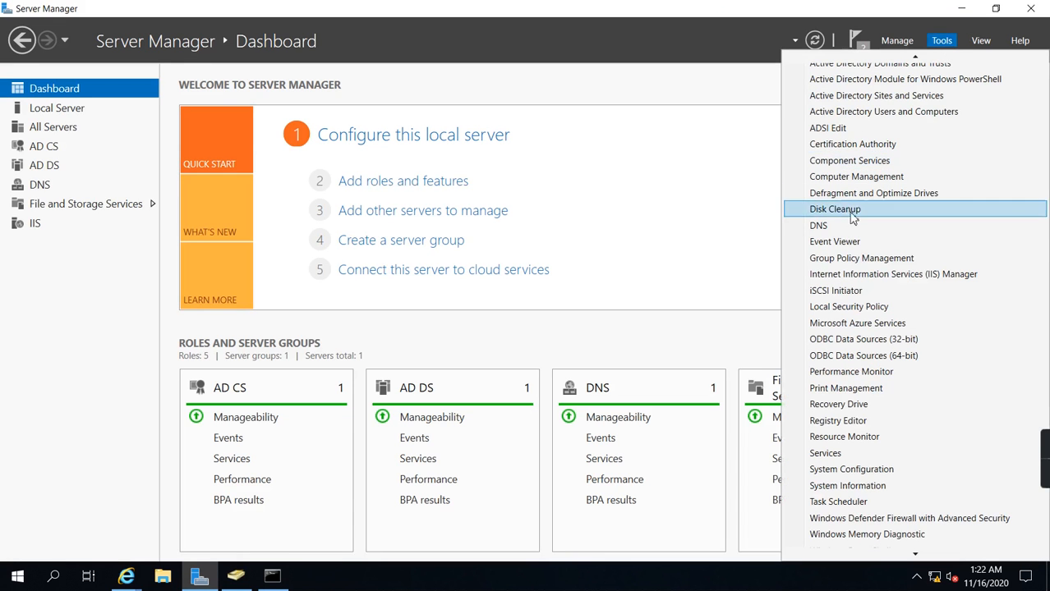
pyautogui.click(828, 234)
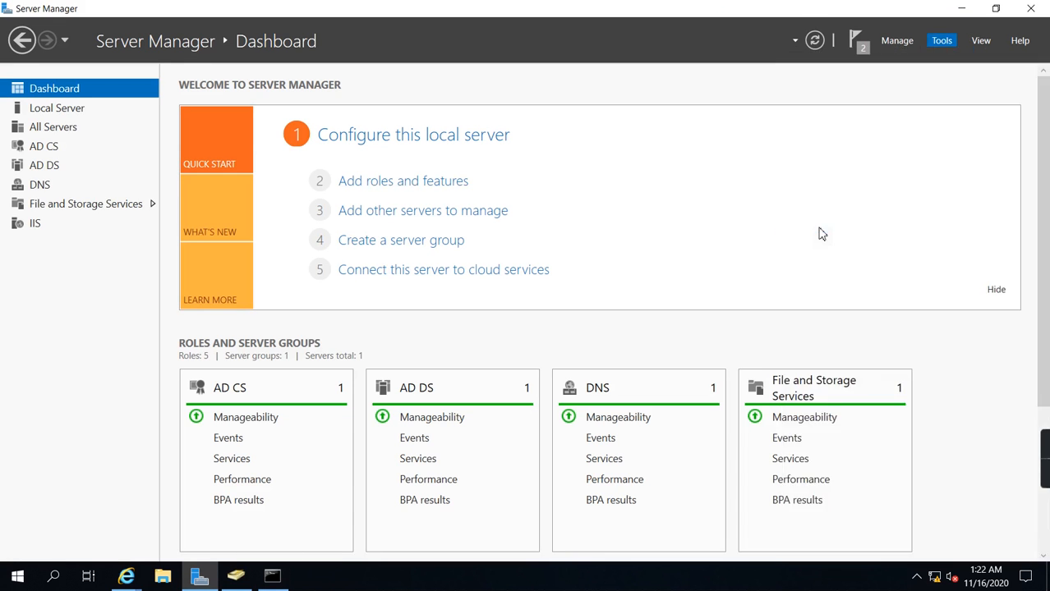
pyautogui.moveTo(129, 579)
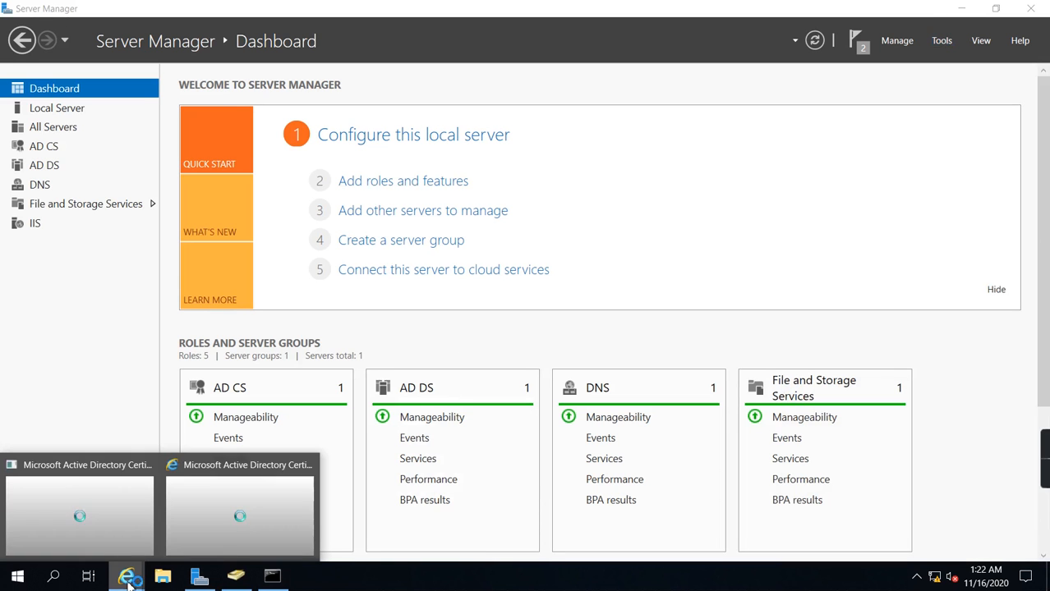
pyautogui.click(219, 511)
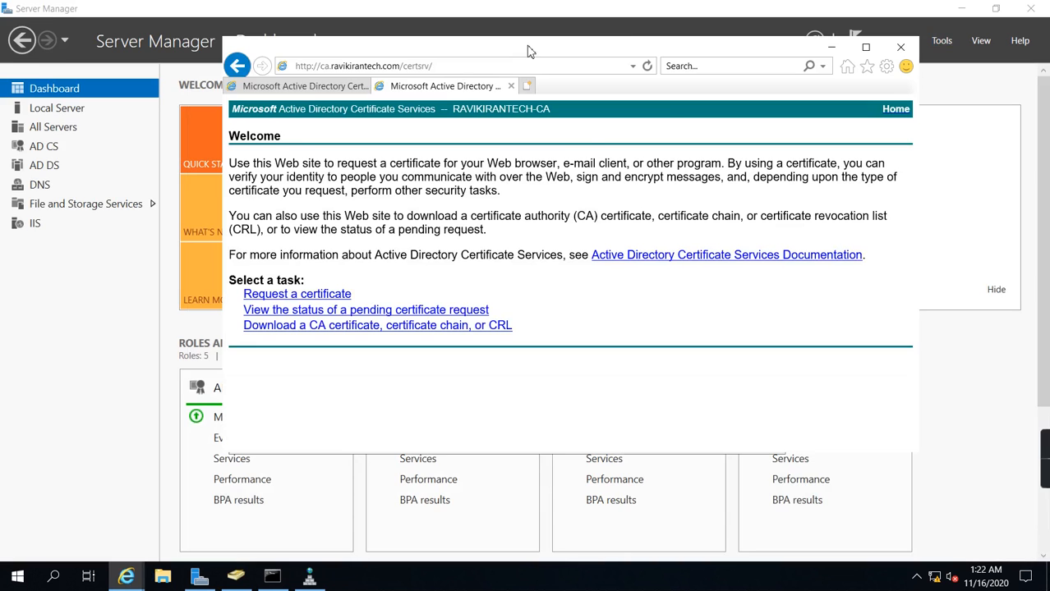
pyautogui.doubleClick(528, 51)
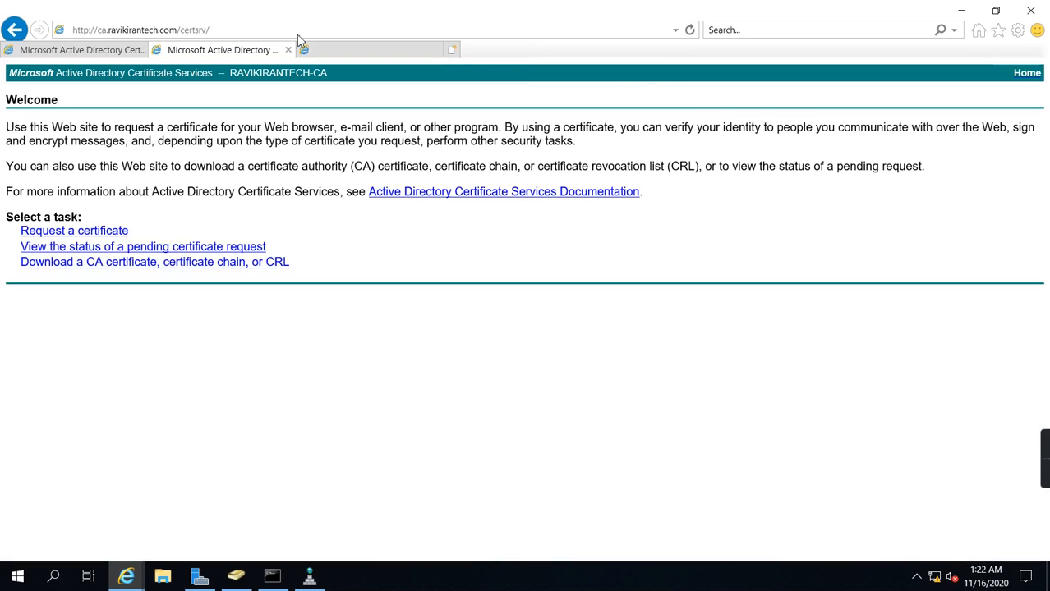
# Step: Load the website at 10.0.0.50 in a new browser tab, stopping the default home page from loading
pyautogui.click(315, 33)
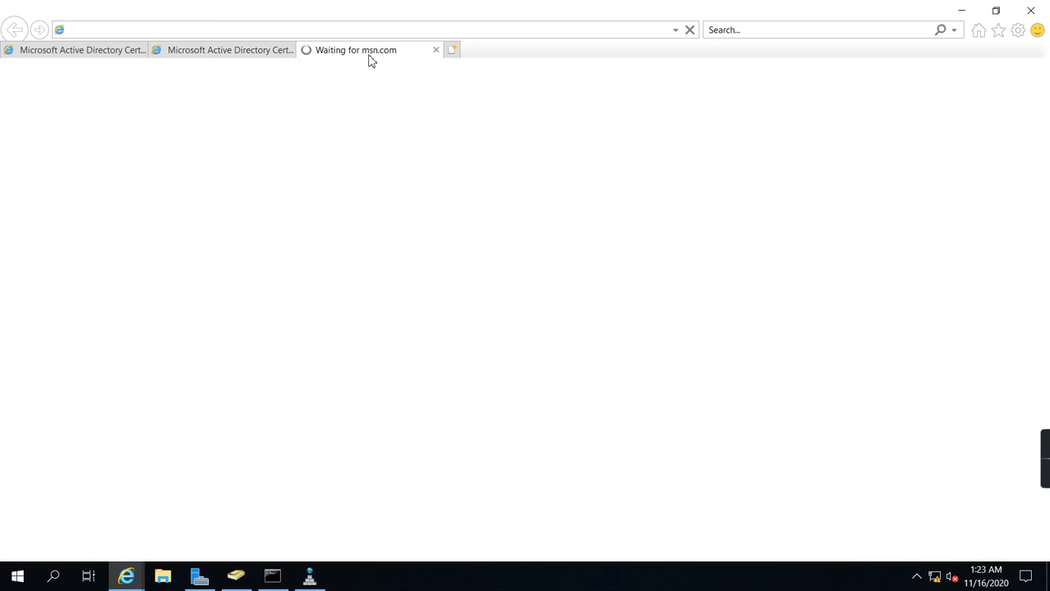
pyautogui.click(689, 33)
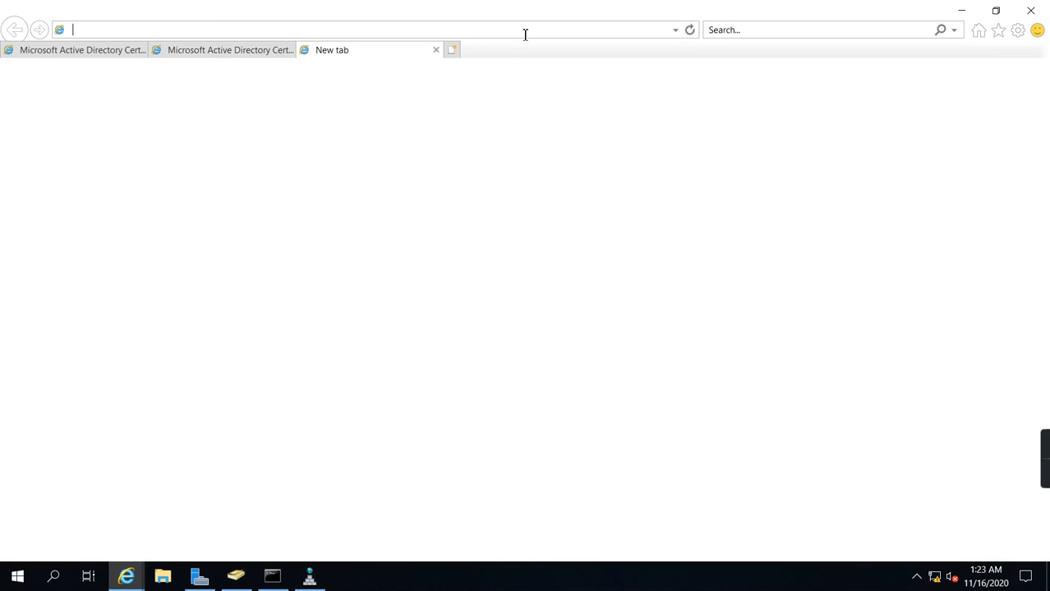
pyautogui.click(430, 31)
pyautogui.write('10.0.0.50')
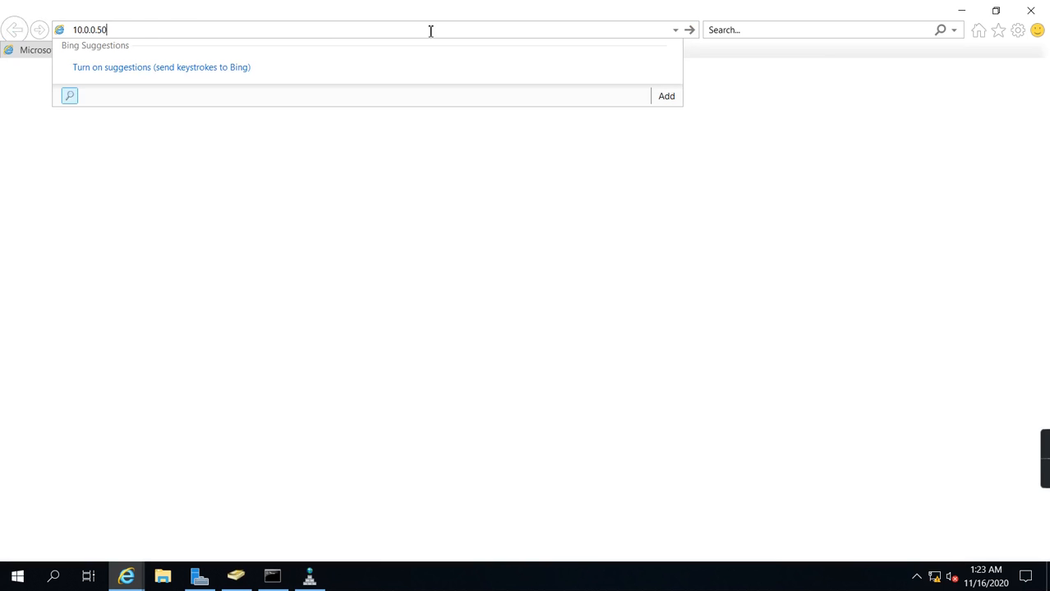
pyautogui.press('Return')
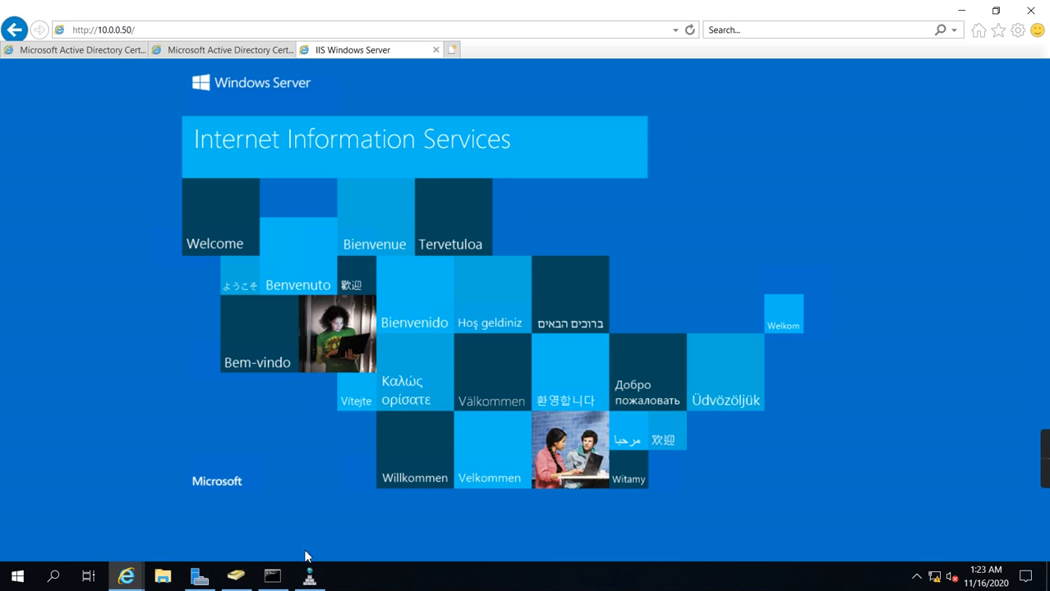
# Step: Switch to DNS Manager and show the records of the RAVIKIRANTECH.COM forward lookup zone, declining any deletion of the zone
pyautogui.click(310, 577)
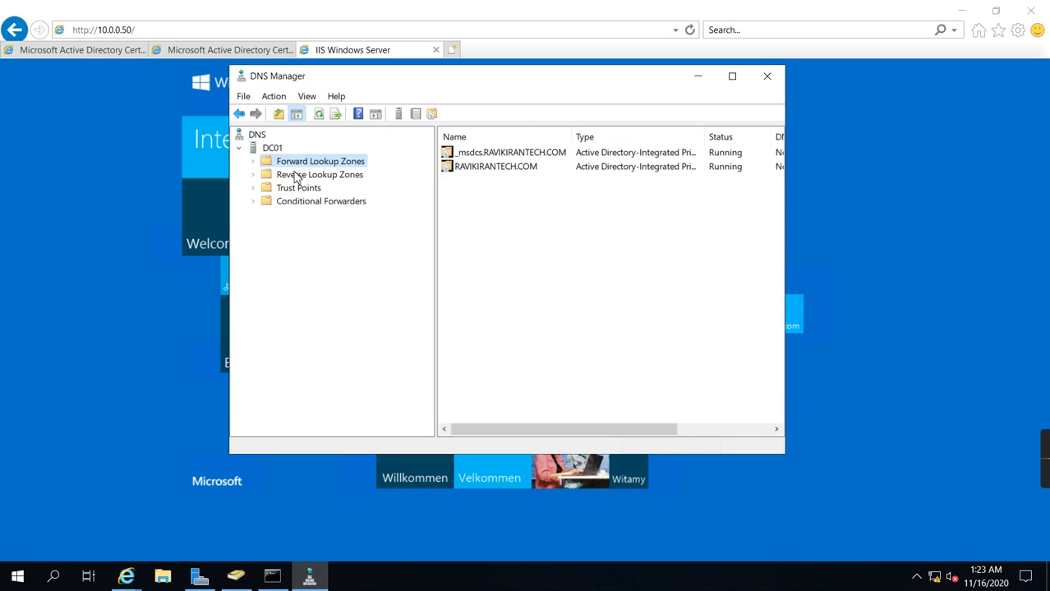
pyautogui.click(253, 162)
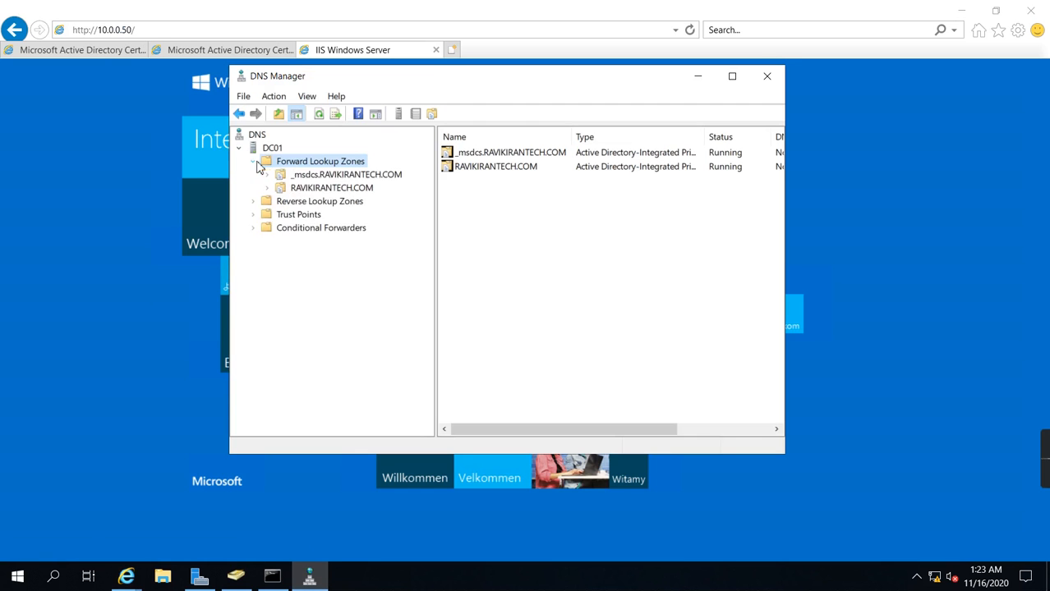
pyautogui.click(311, 189)
pyautogui.click(319, 114)
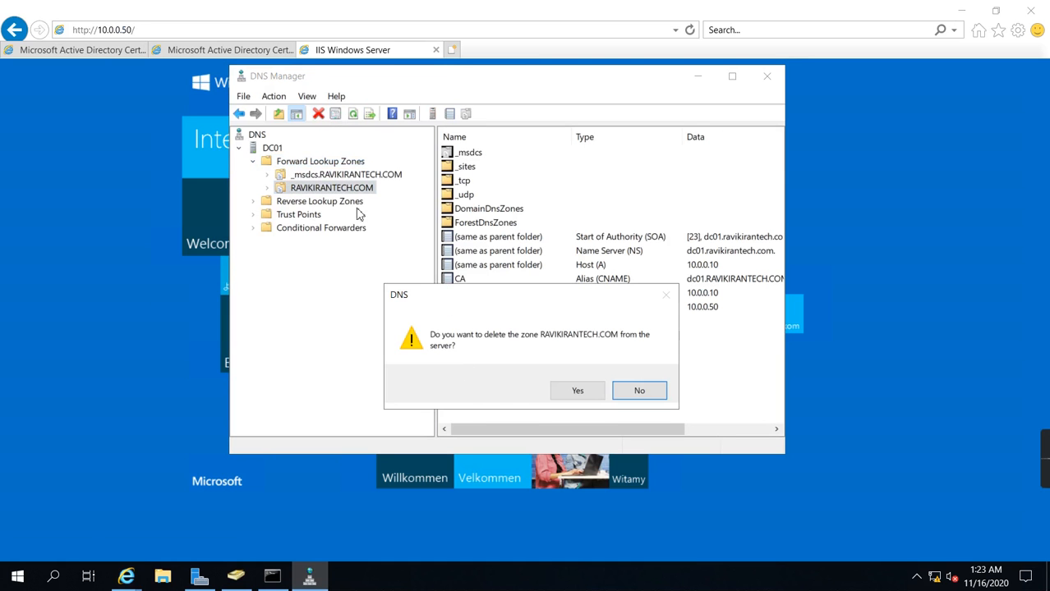
pyautogui.click(637, 392)
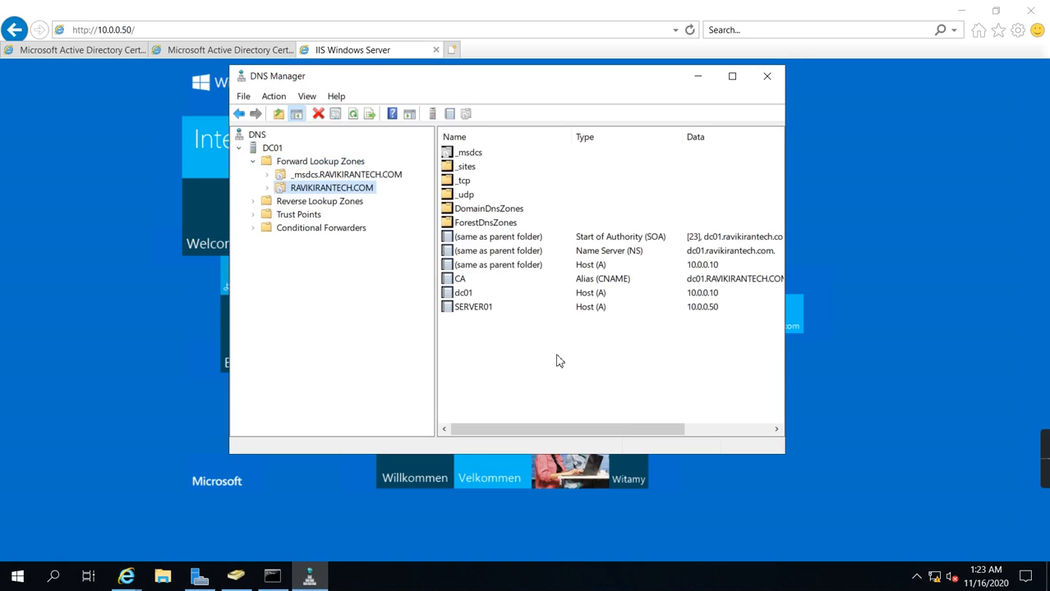
# Step: Copy the fully qualified domain name from the SERVER01 host record's properties and close them without changes
pyautogui.click(469, 315)
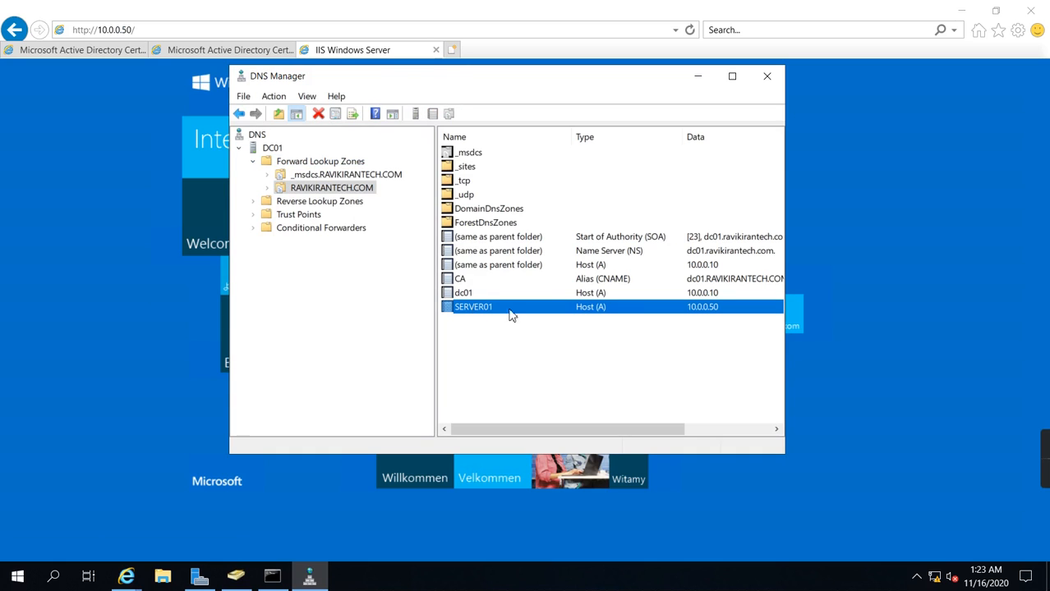
pyautogui.doubleClick(468, 315)
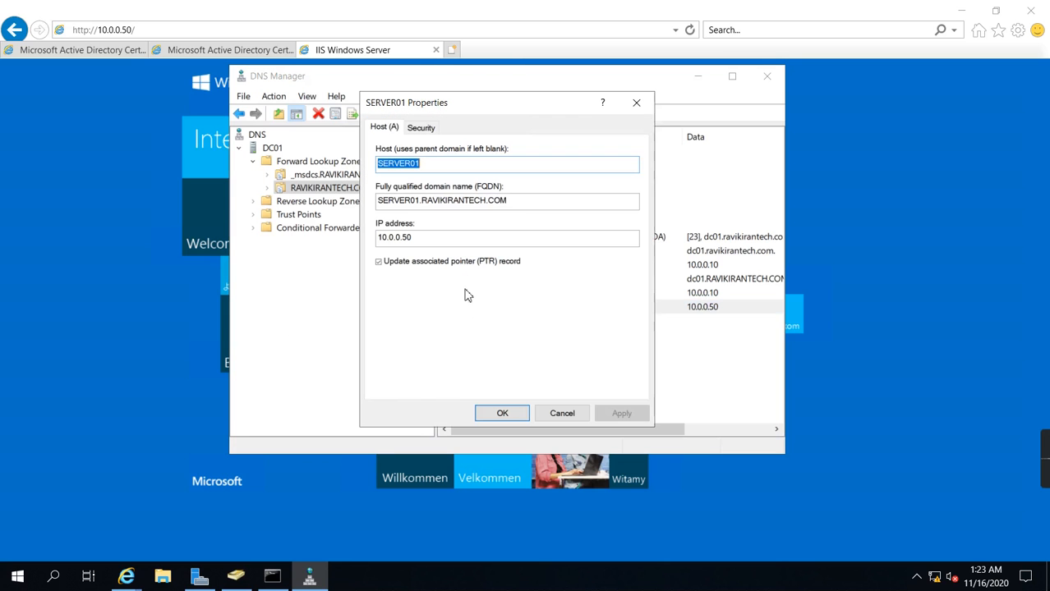
pyautogui.moveTo(525, 202); pyautogui.dragTo(298, 190)
pyautogui.hotkey('ctrl', 'c')
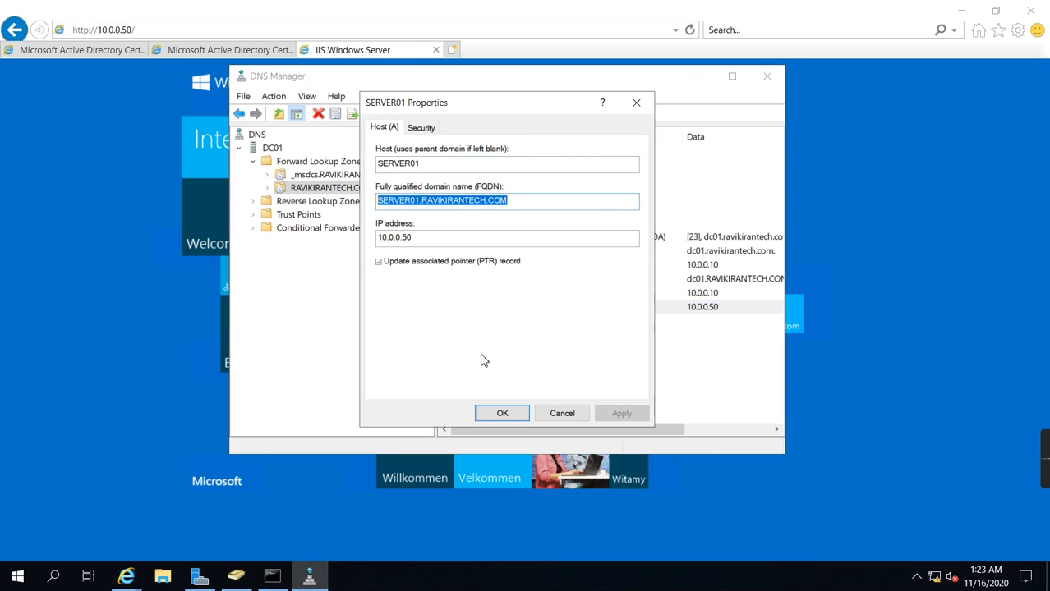
pyautogui.click(560, 414)
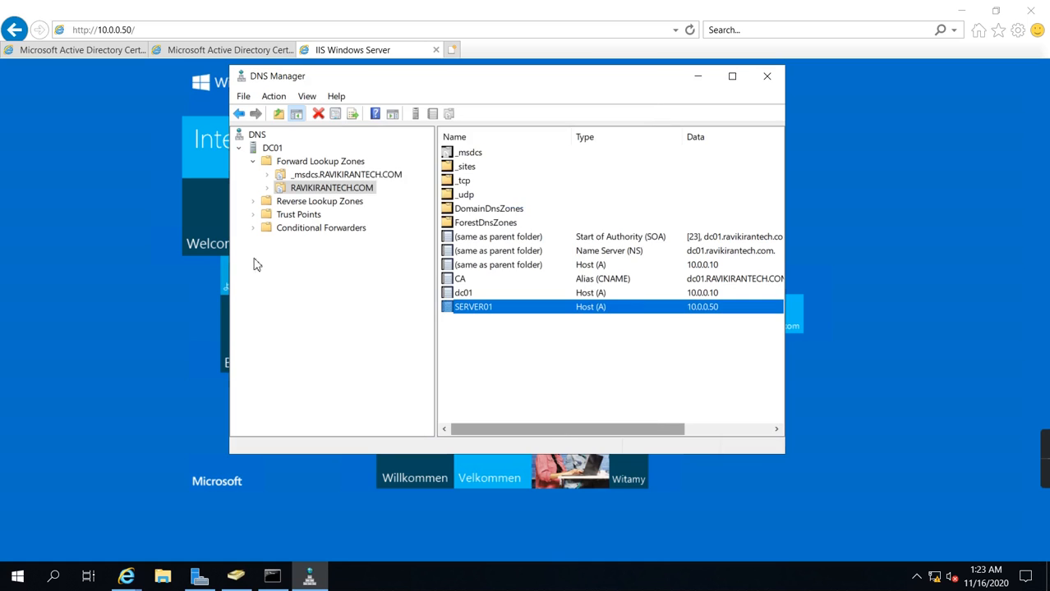
# Step: Return to Internet Explorer and browse to the copied name server01.ravikirantech.com to check the website
pyautogui.click(291, 7)
pyautogui.click(199, 31)
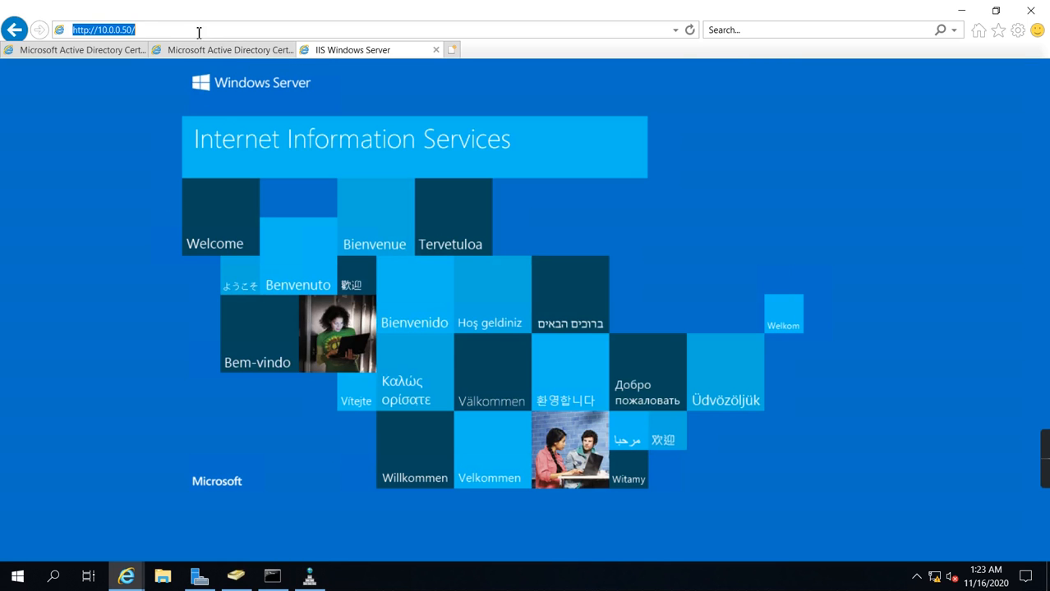
pyautogui.hotkey('ctrl', 'v')
pyautogui.press('Return')
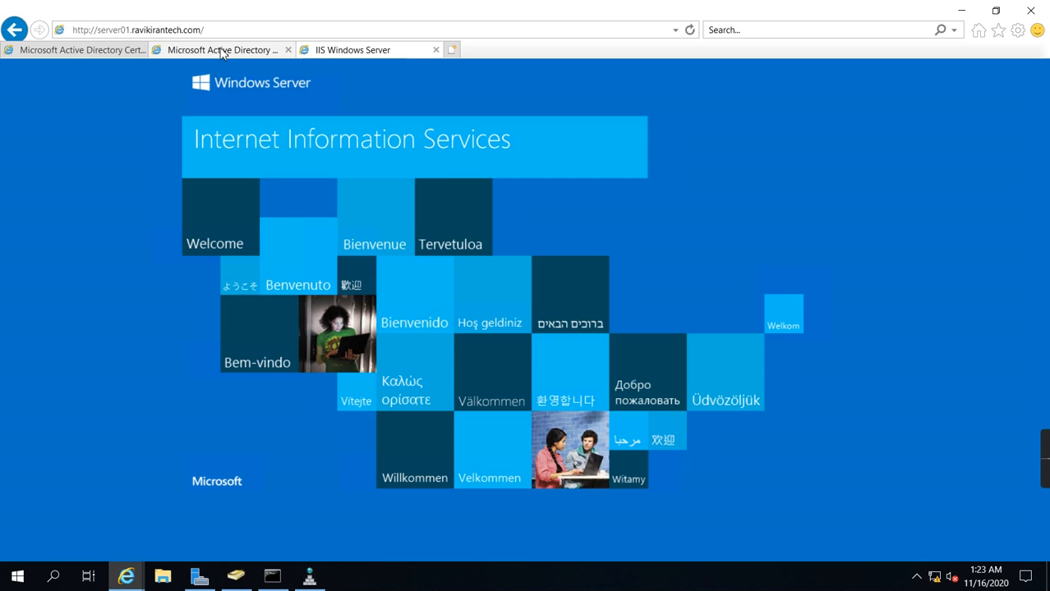
# Step: Back in DNS Manager, start a new alias (CNAME) record named www in the RAVIKIRANTECH.COM zone
pyautogui.click(310, 577)
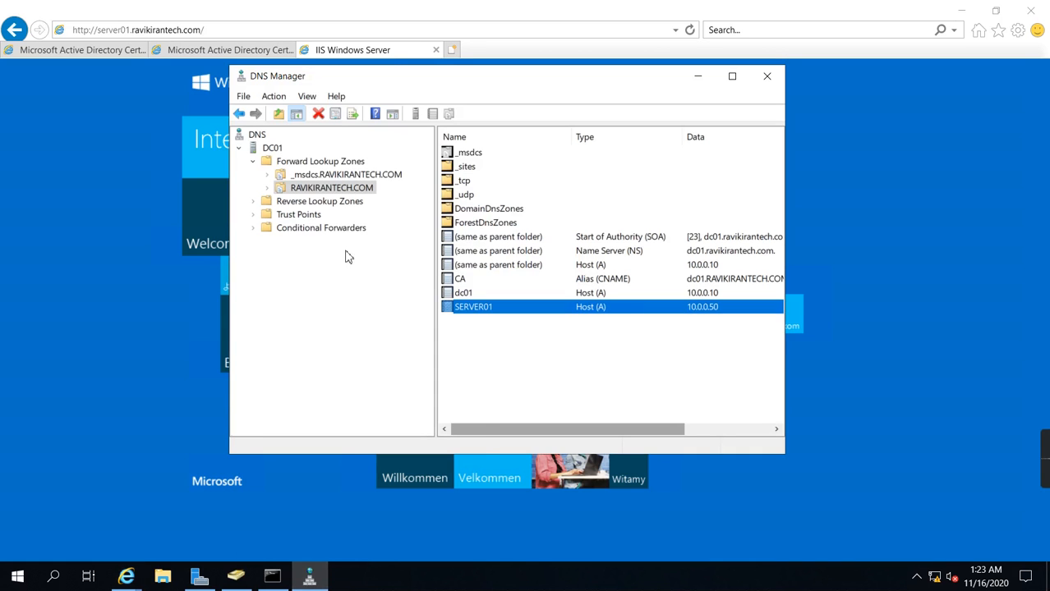
pyautogui.rightClick(321, 194)
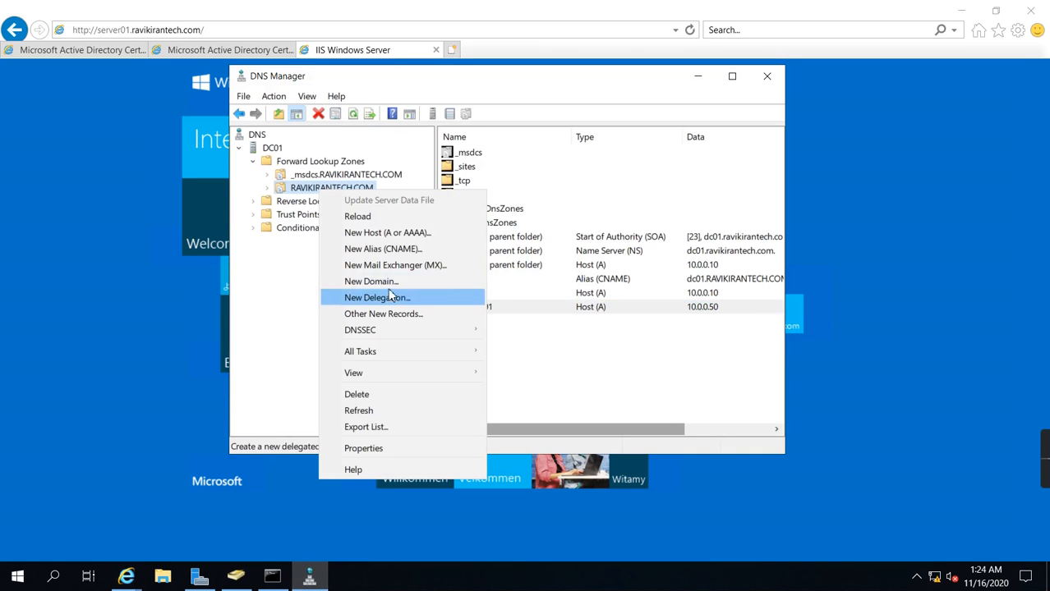
pyautogui.click(395, 255)
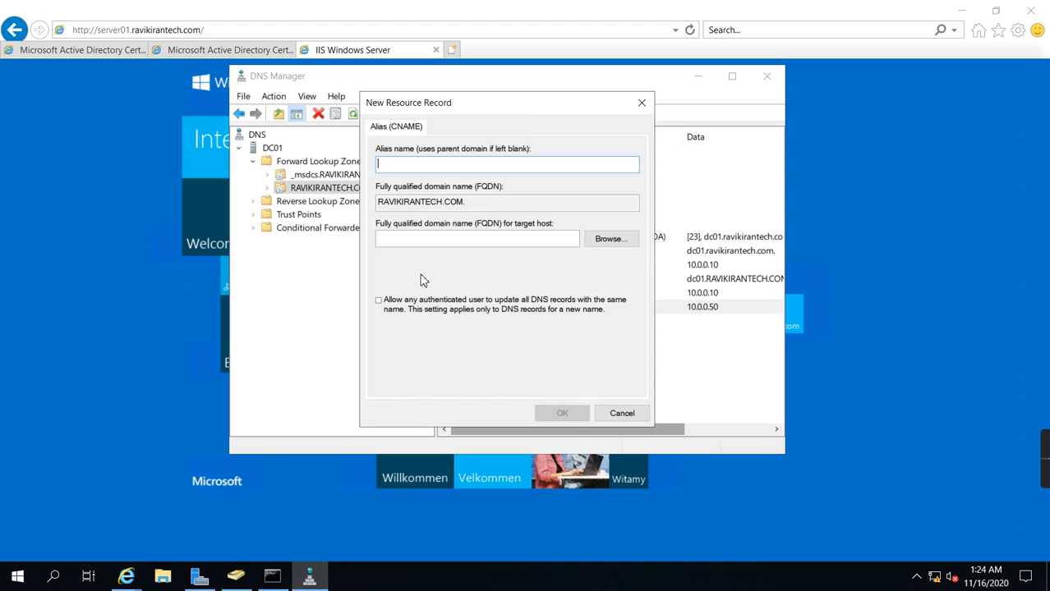
pyautogui.write('www')
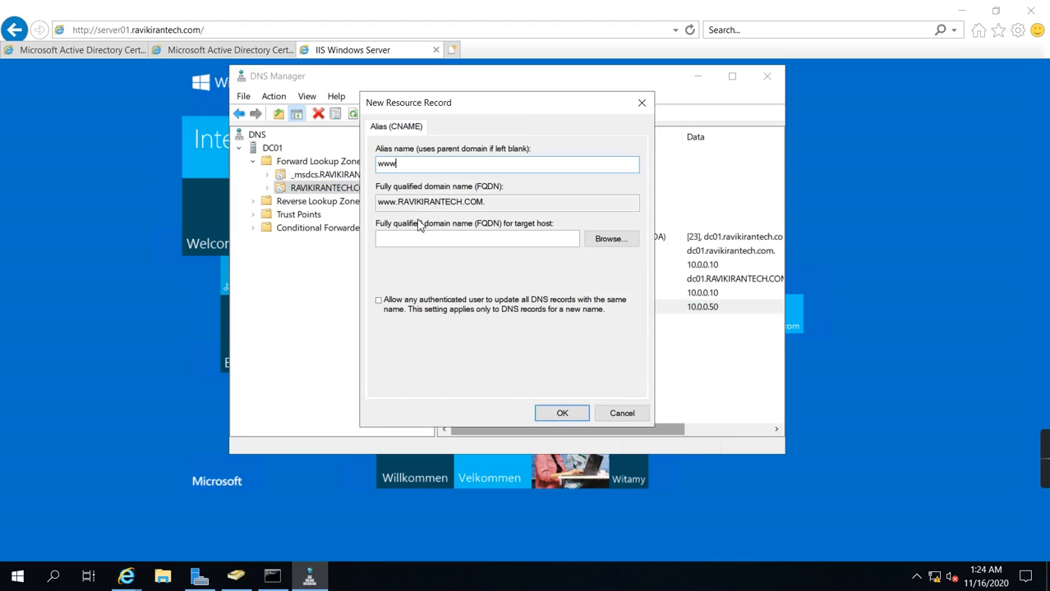
# Step: Choose SERVER01 from the RAVIKIRANTECH.COM zone as the alias's target host, save the record and refresh the record list
pyautogui.click(607, 239)
pyautogui.click(402, 217)
pyautogui.doubleClick(401, 217)
pyautogui.doubleClick(403, 215)
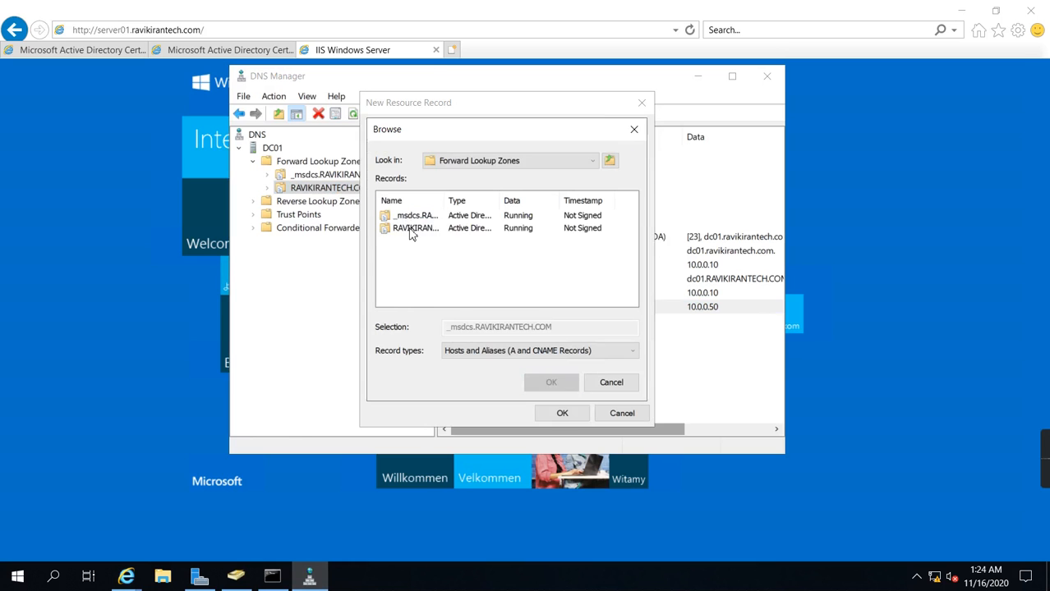
pyautogui.doubleClick(411, 230)
pyautogui.scroll(-1, 440, 303)
pyautogui.click(411, 292)
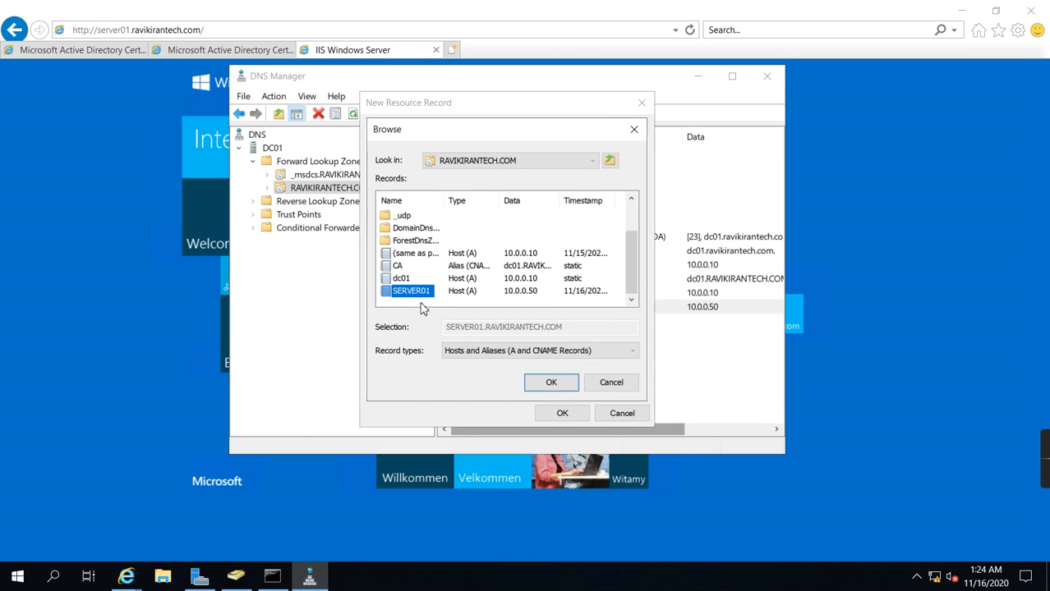
pyautogui.click(560, 384)
pyautogui.click(563, 415)
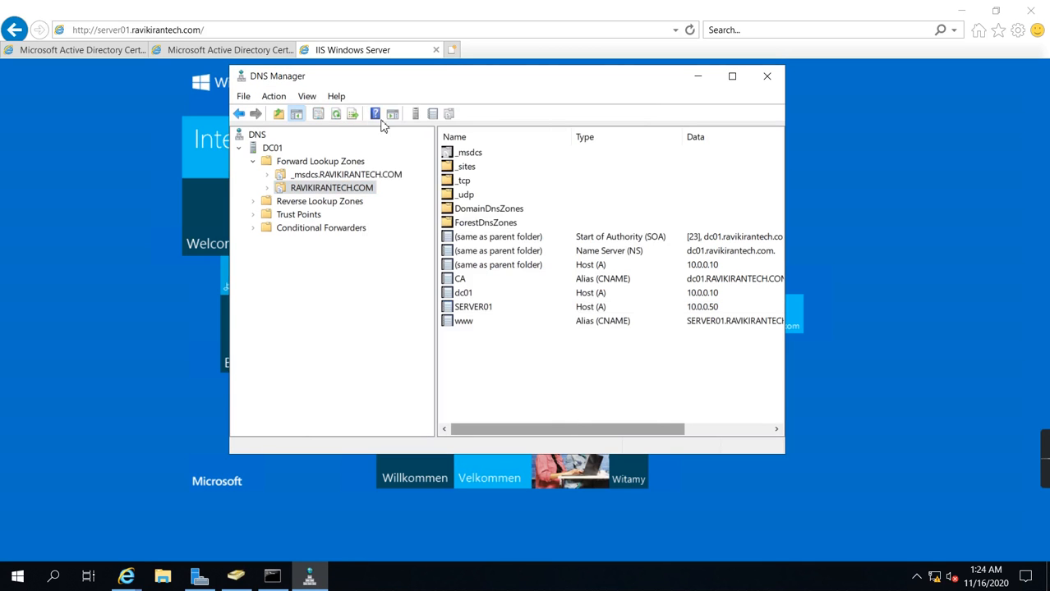
pyautogui.click(336, 114)
pyautogui.click(449, 30)
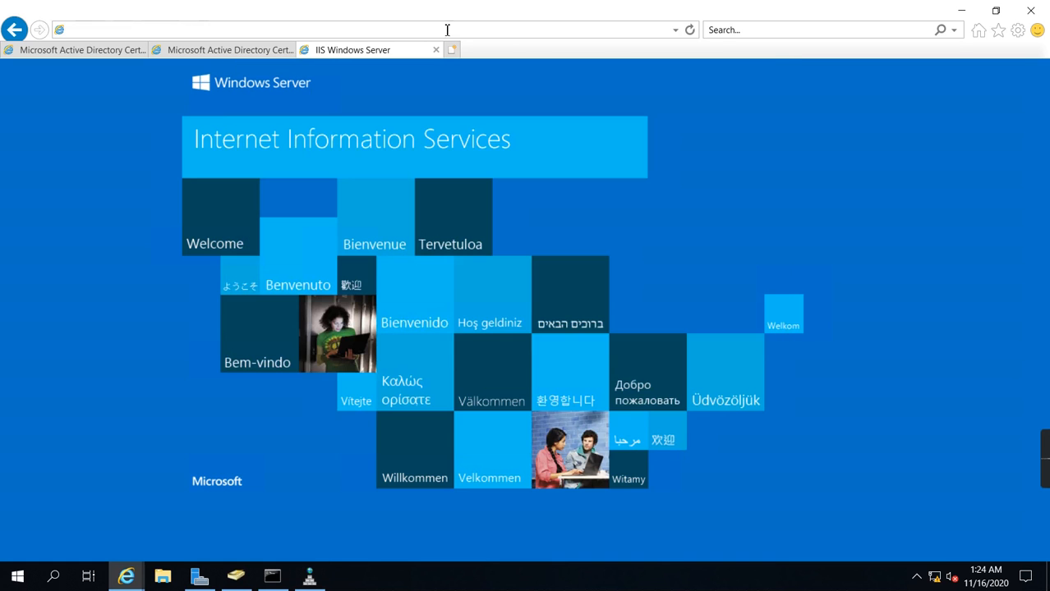
pyautogui.click(690, 29)
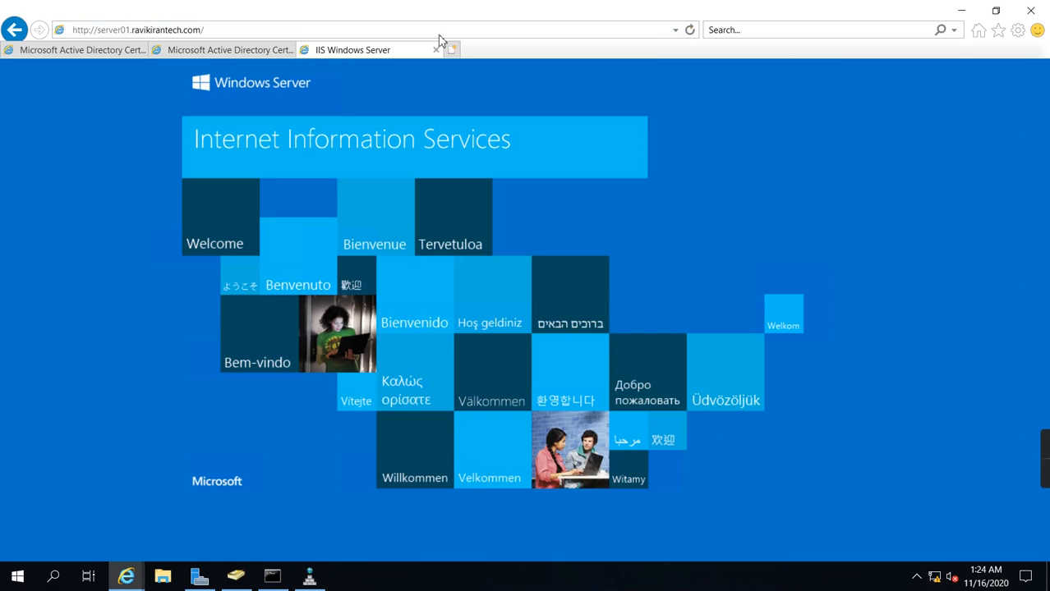
pyautogui.click(148, 37)
pyautogui.click(130, 31)
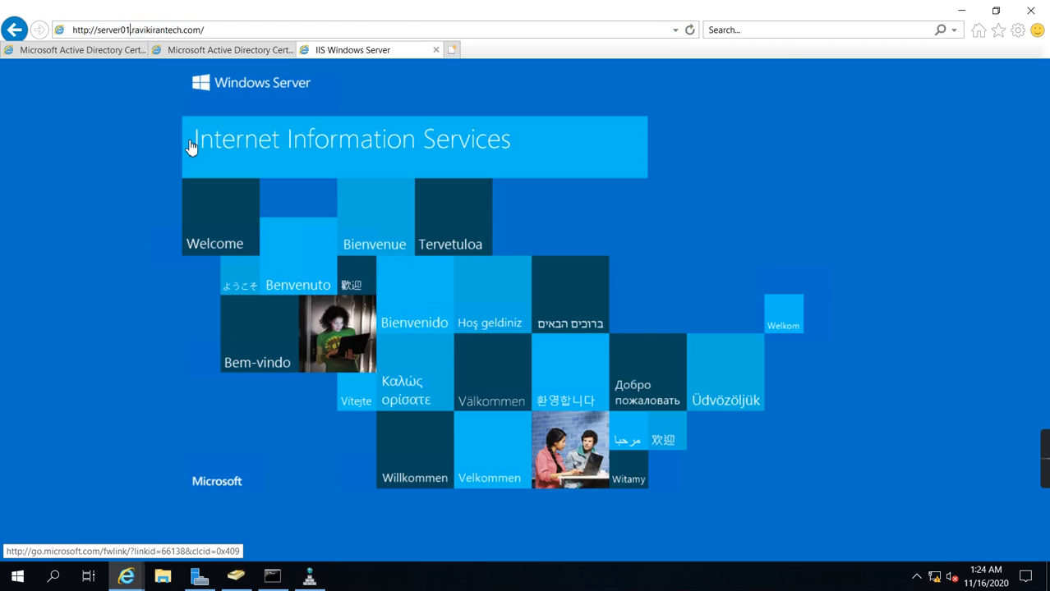
pyautogui.press('BackSpace')
pyautogui.press('BackSpace')
pyautogui.press('BackSpace')
pyautogui.press('BackSpace')
pyautogui.press('BackSpace')
pyautogui.press('BackSpace')
pyautogui.press('BackSpace')
pyautogui.press('BackSpace')
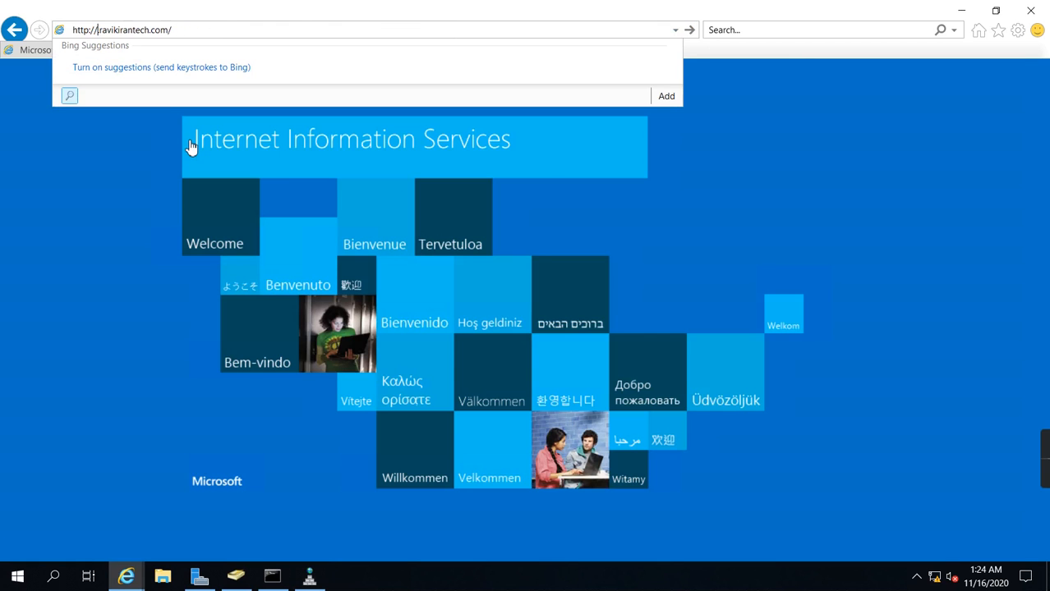
pyautogui.write('www.')
pyautogui.press('Return')
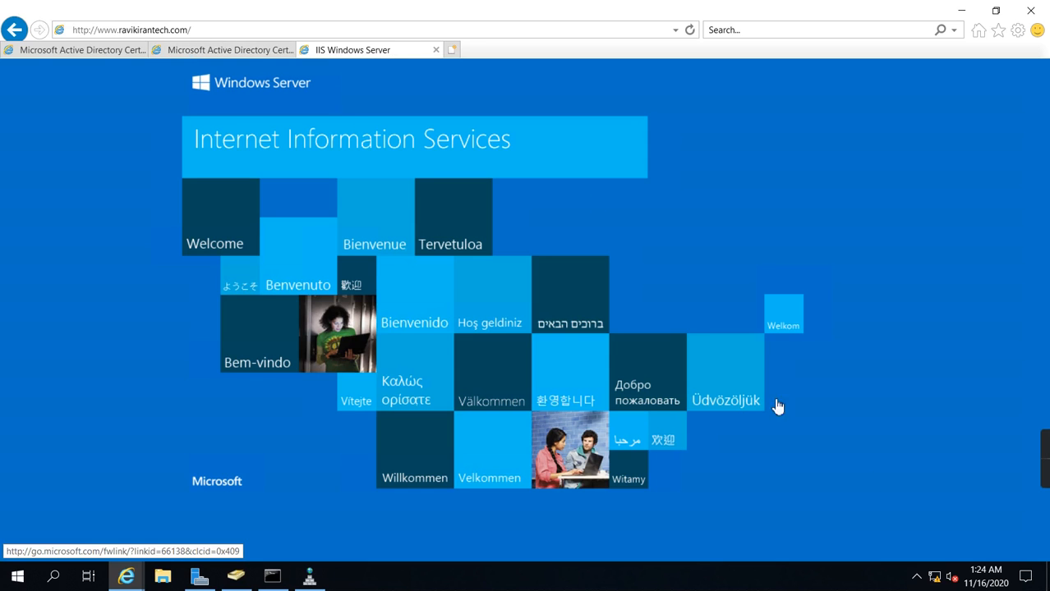
pyautogui.click(188, 33)
pyautogui.hotkey('ctrl', 'c')
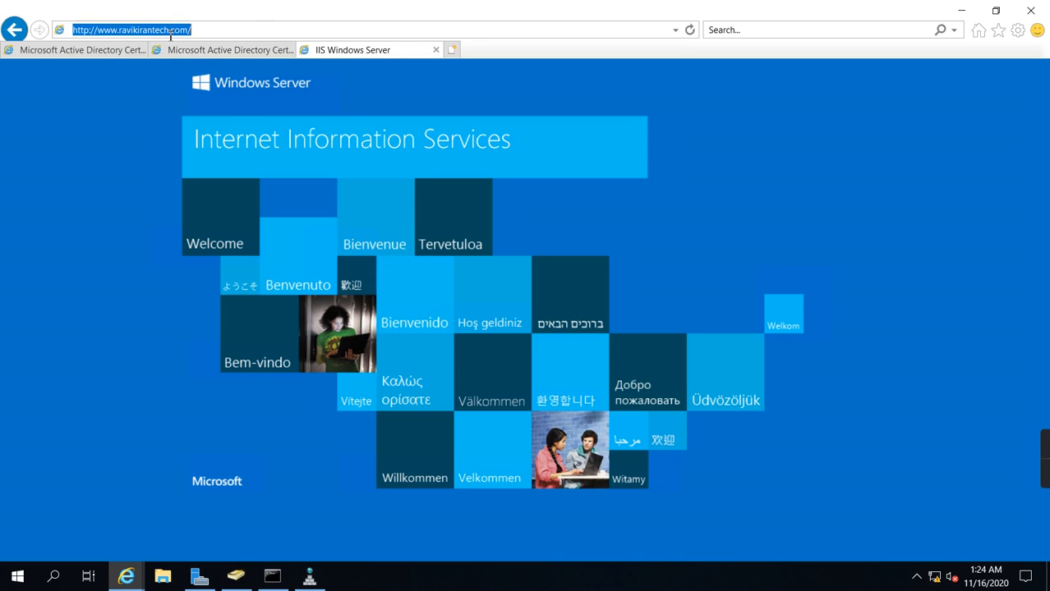
pyautogui.rightClick(167, 31)
pyautogui.click(206, 71)
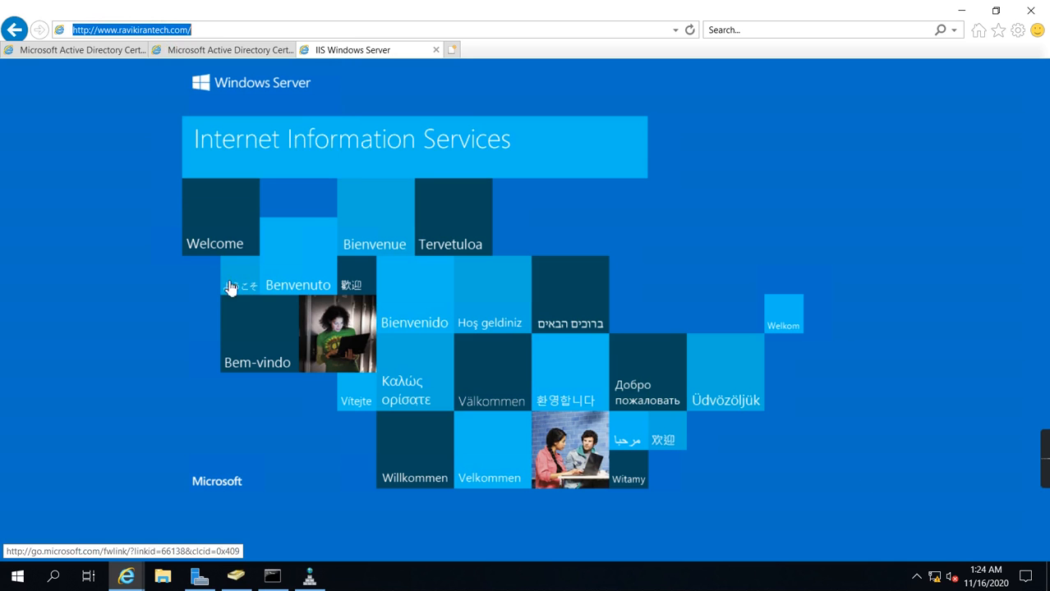
pyautogui.click(682, 11)
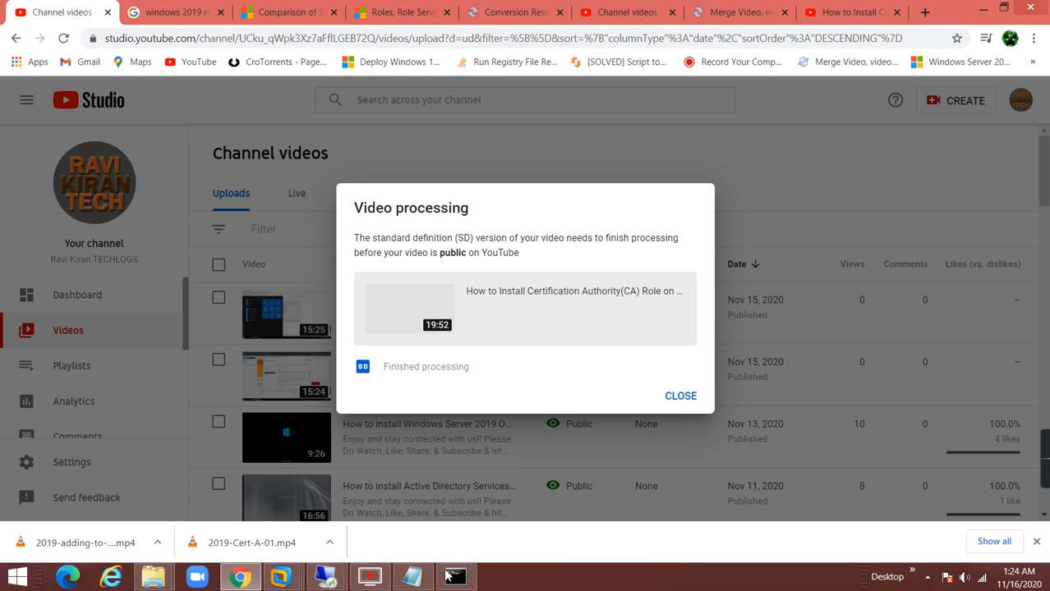
pyautogui.moveTo(330, 580)
pyautogui.click(374, 464)
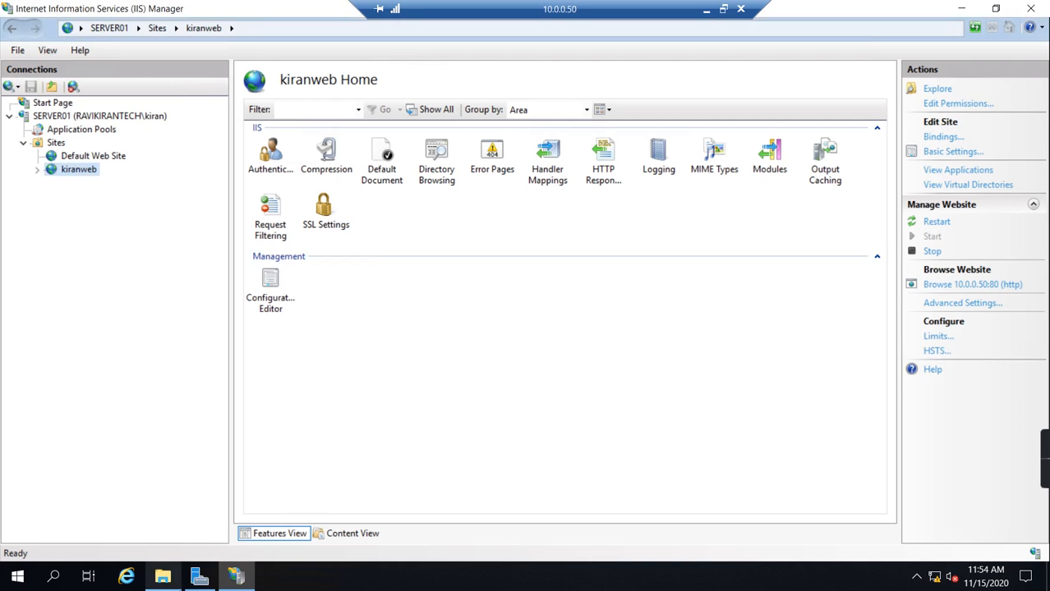
pyautogui.click(127, 579)
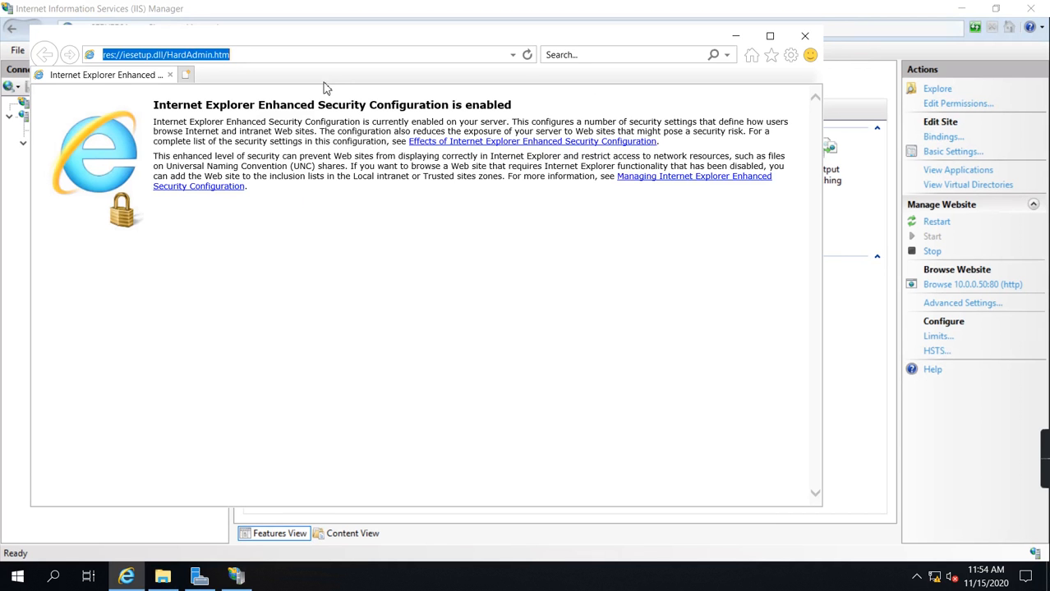
pyautogui.hotkey('ctrl', 'v')
pyautogui.press('Return')
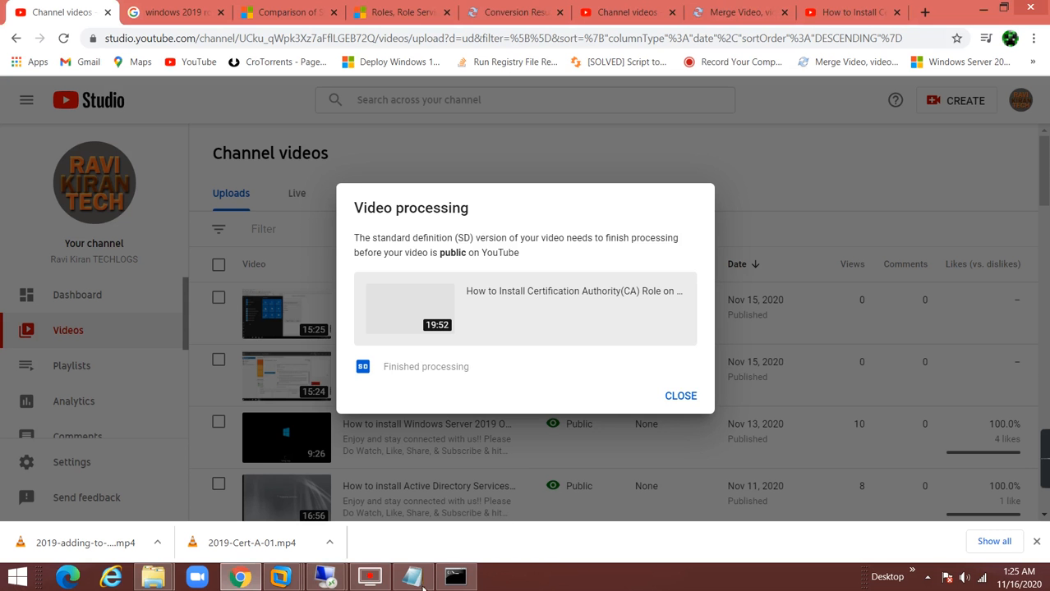
# Step: Switch to the 10.0.0.10 remote session and bring DNS Manager to the front
pyautogui.moveTo(413, 579)
pyautogui.click(243, 497)
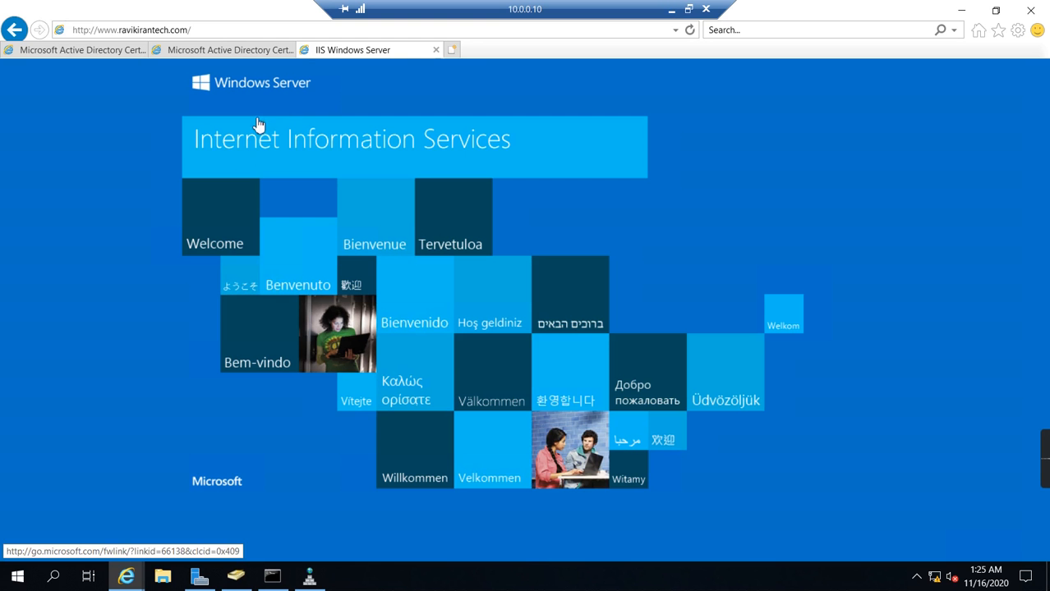
pyautogui.click(309, 577)
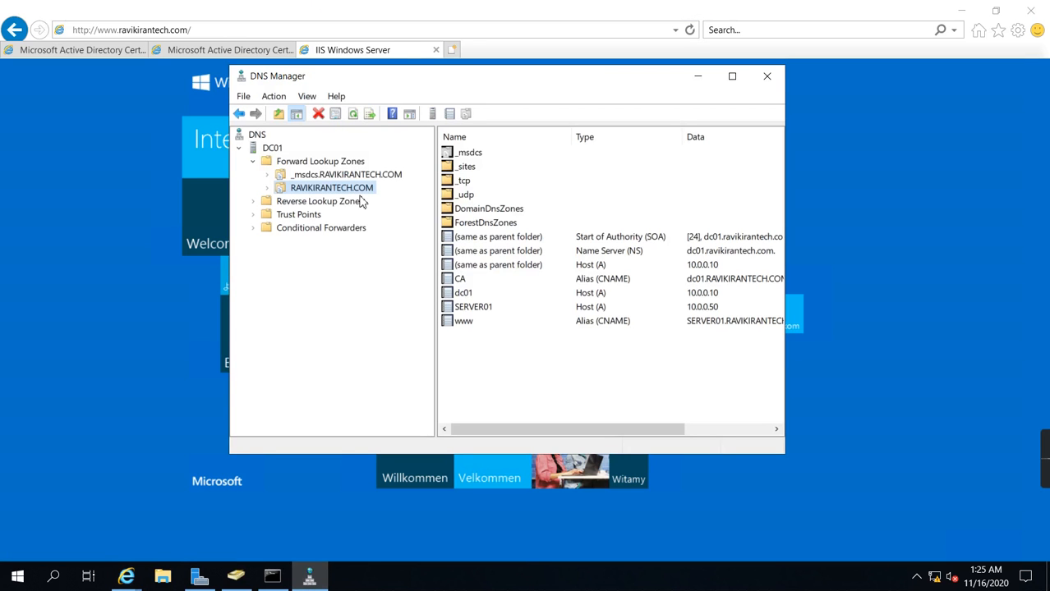
# Step: Create an Active Directory-integrated primary forward lookup zone named kiran.com, replicated to all DNS servers in the domain, with default dynamic update settings
pyautogui.rightClick(305, 164)
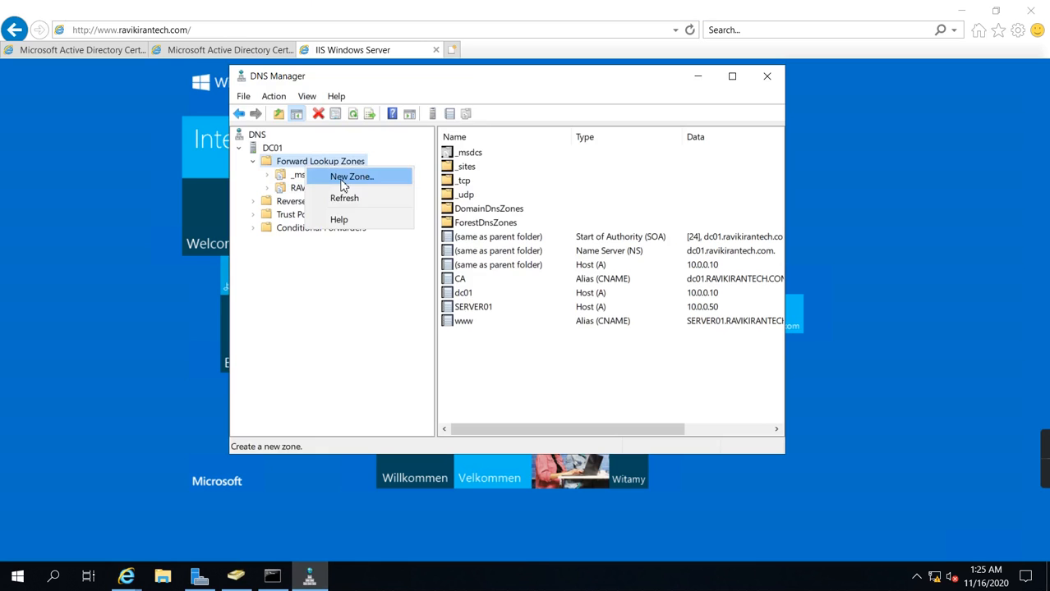
pyautogui.click(347, 175)
pyautogui.click(524, 374)
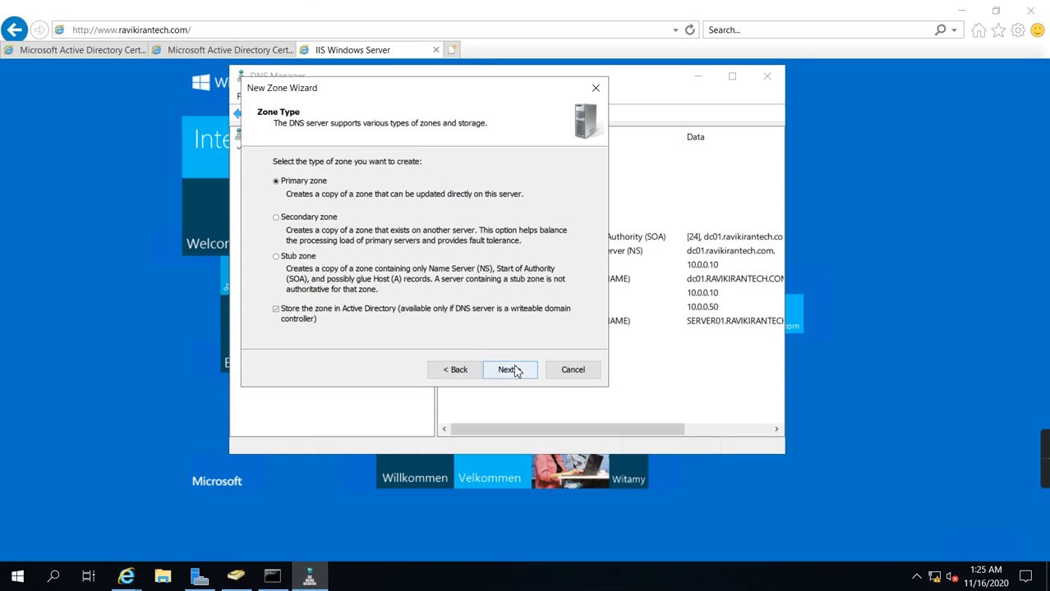
pyautogui.click(522, 370)
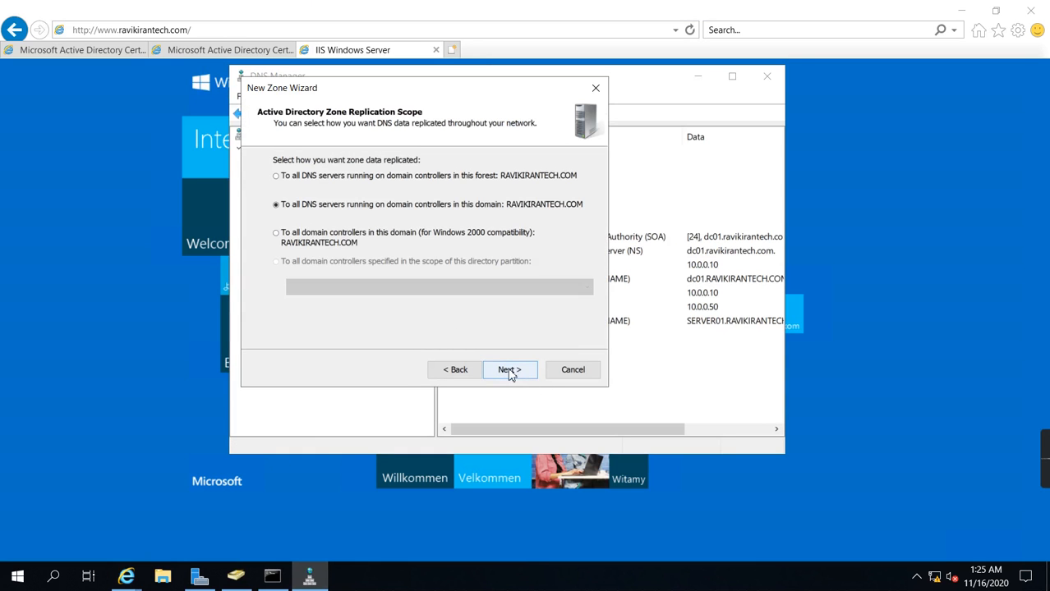
pyautogui.click(509, 370)
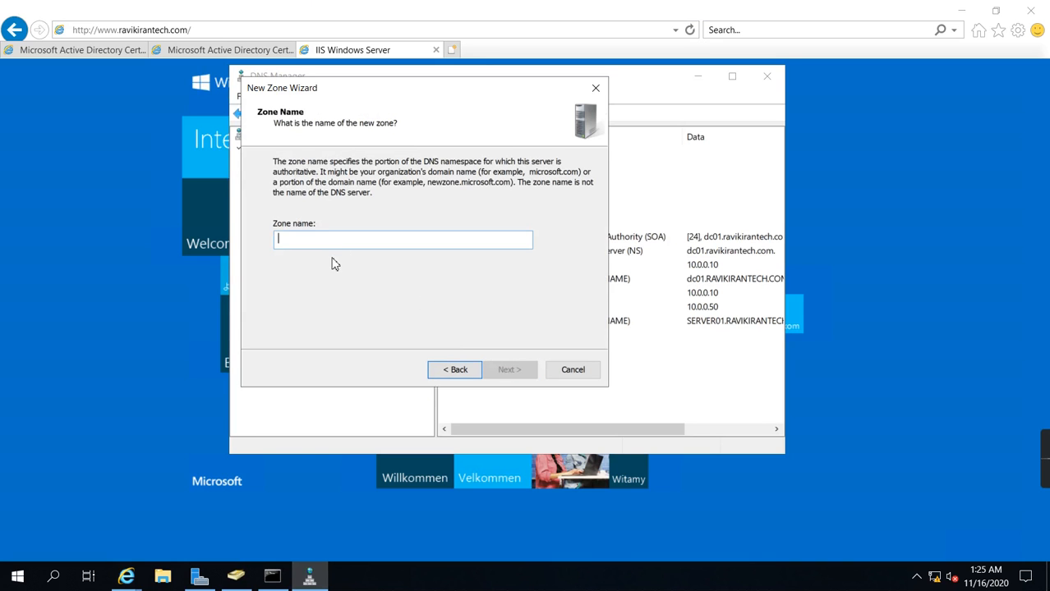
pyautogui.write('kiran.com')
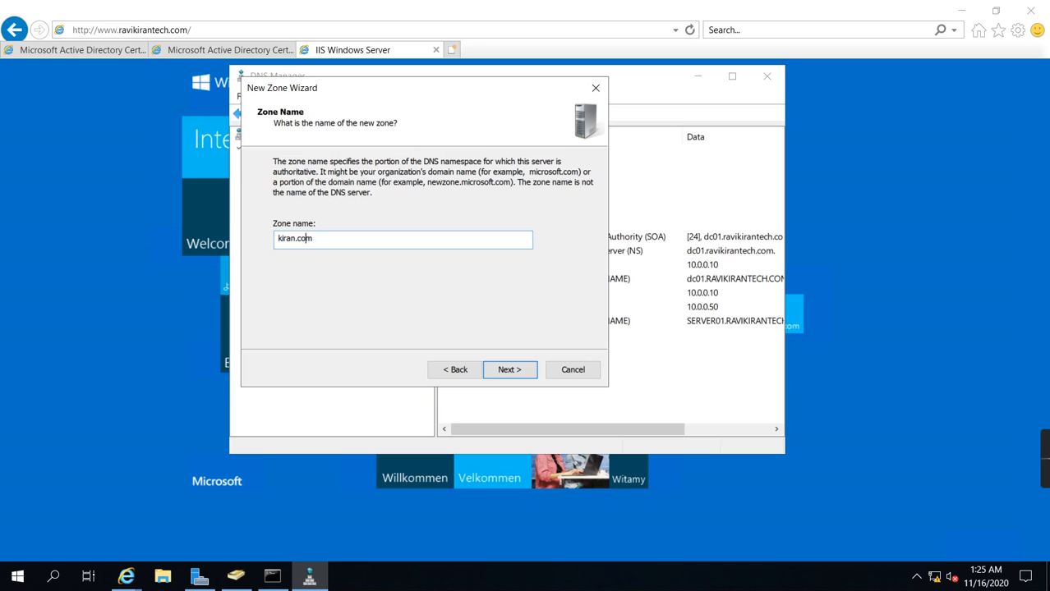
pyautogui.click(515, 375)
pyautogui.click(514, 374)
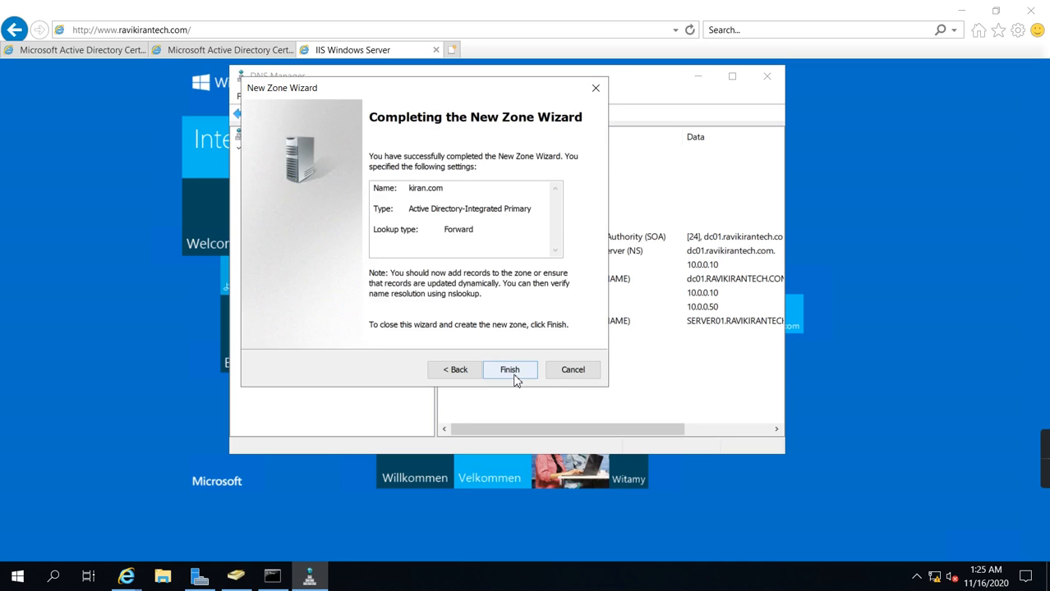
pyautogui.click(515, 376)
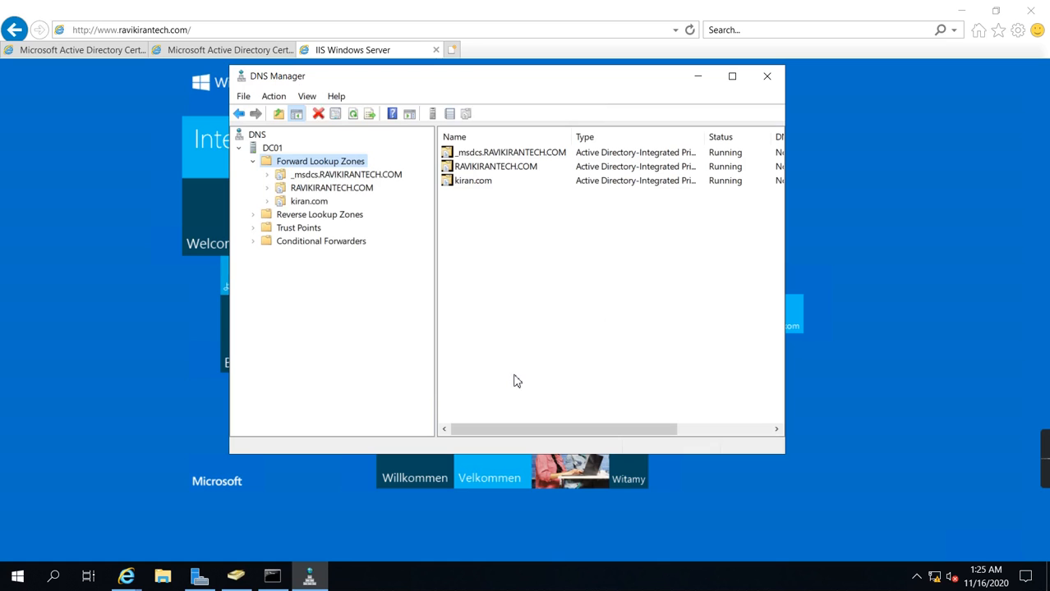
# Step: Create another Active Directory-integrated primary forward lookup zone named abcd.com, keeping the wizard's default settings
pyautogui.rightClick(314, 163)
pyautogui.moveTo(367, 191)
pyautogui.click(360, 172)
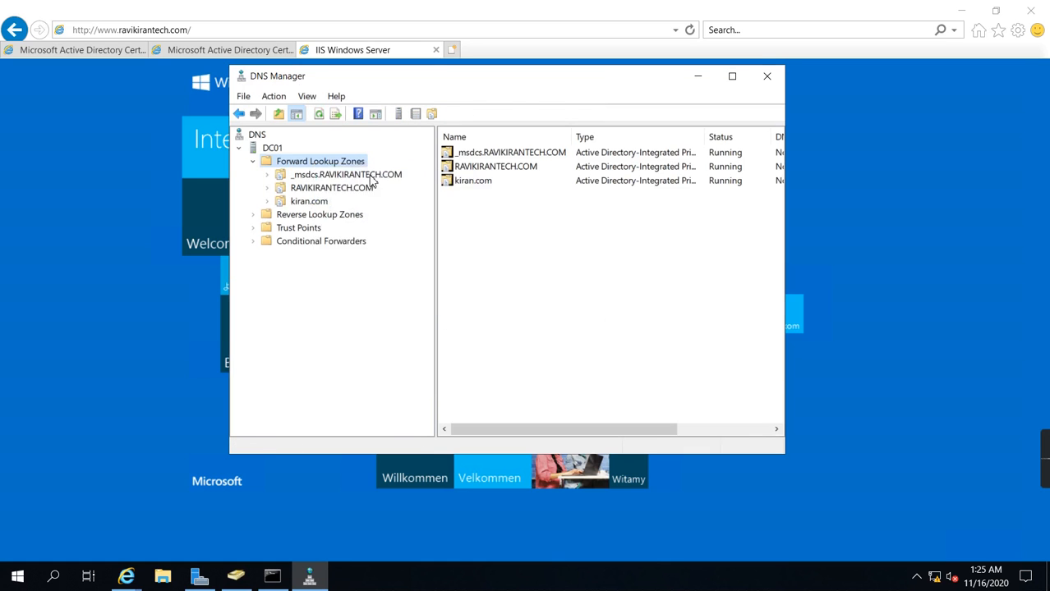
pyautogui.click(497, 373)
pyautogui.click(495, 375)
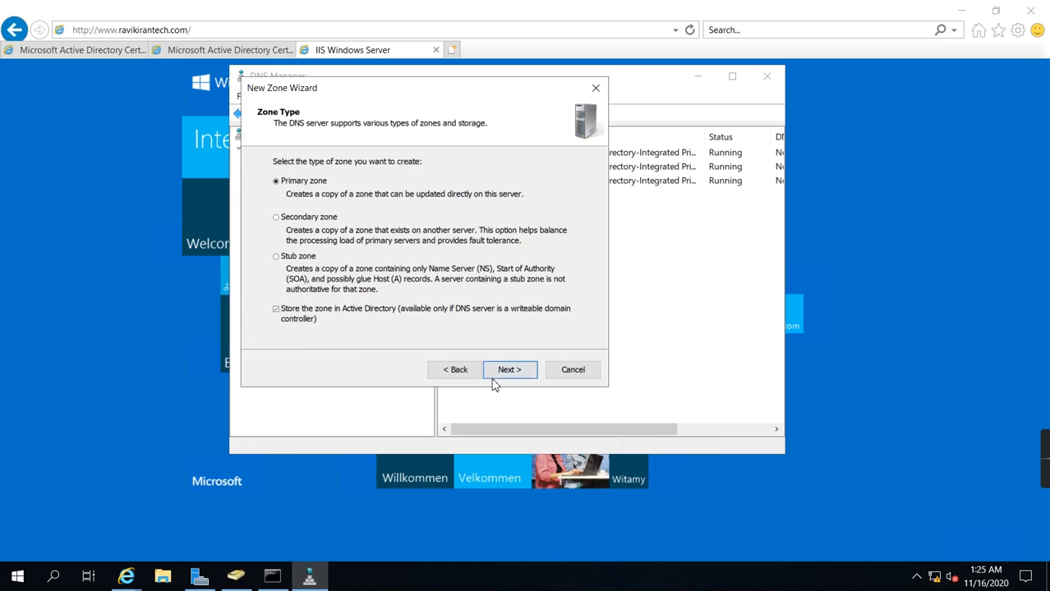
pyautogui.click(507, 371)
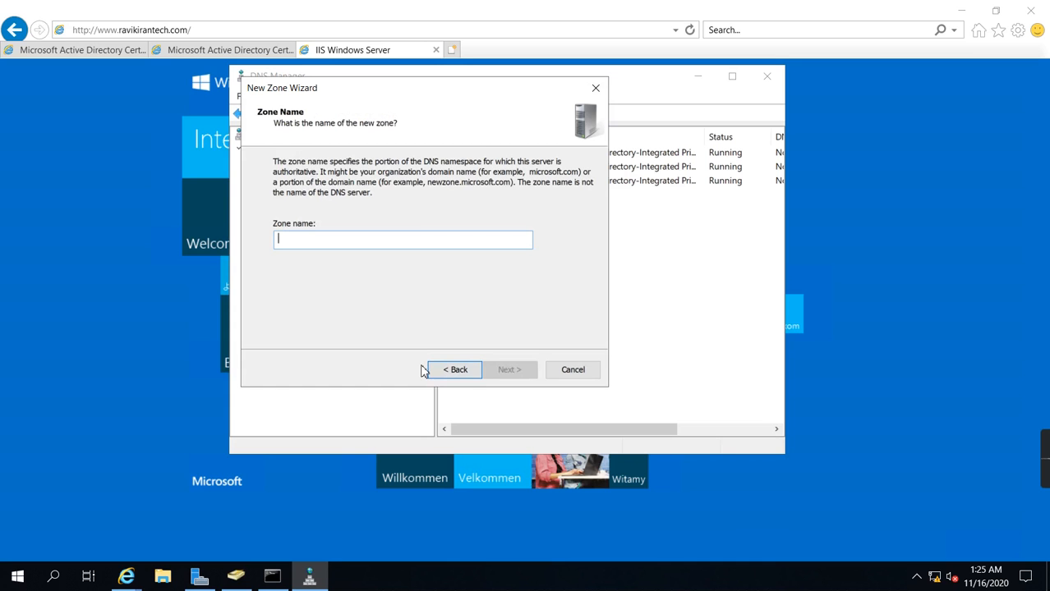
pyautogui.write('abcd.com')
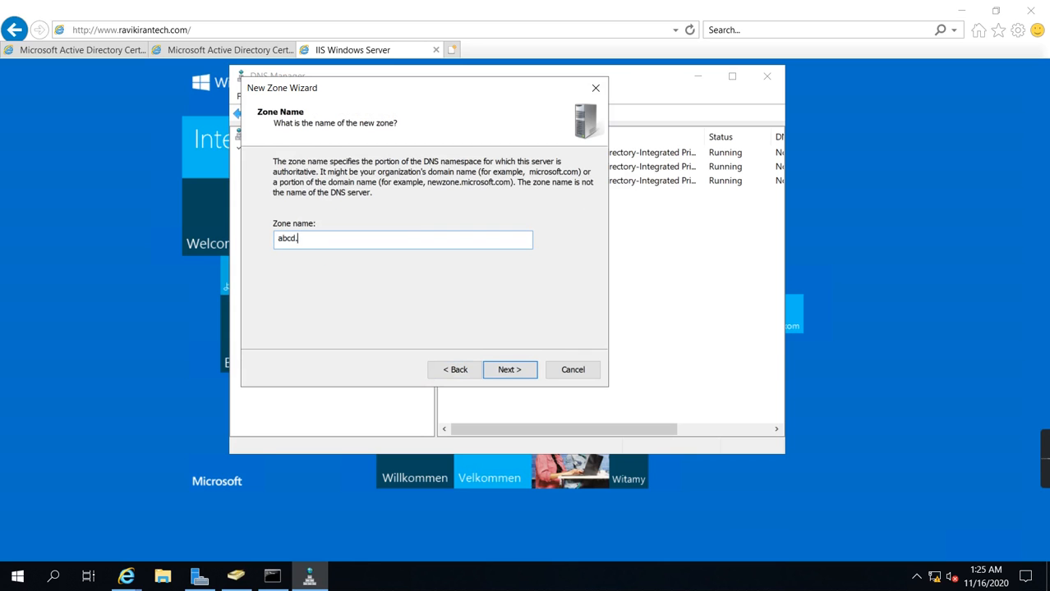
pyautogui.click(497, 371)
pyautogui.click(508, 369)
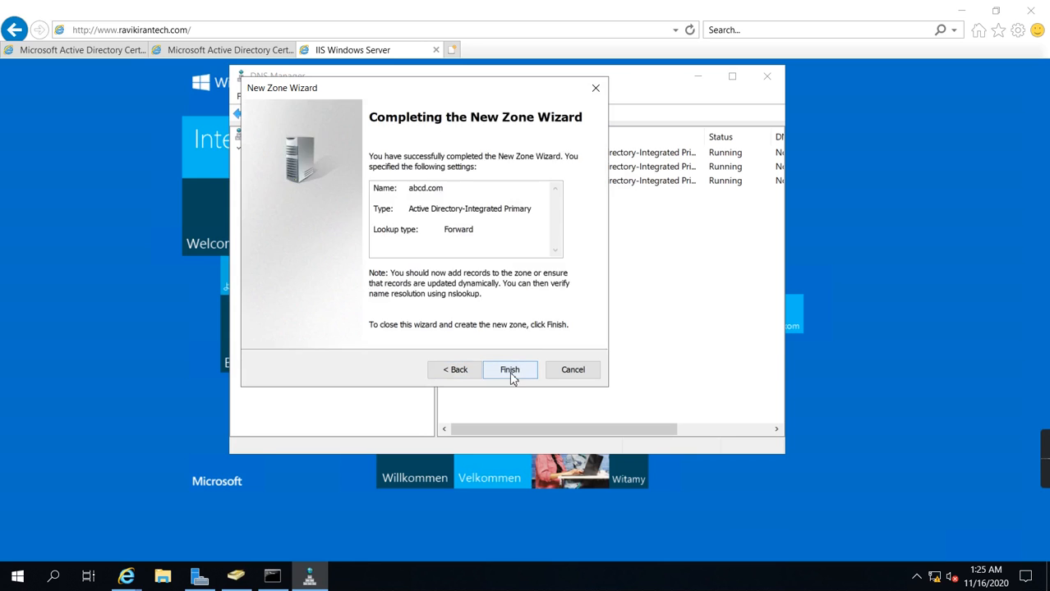
pyautogui.click(509, 372)
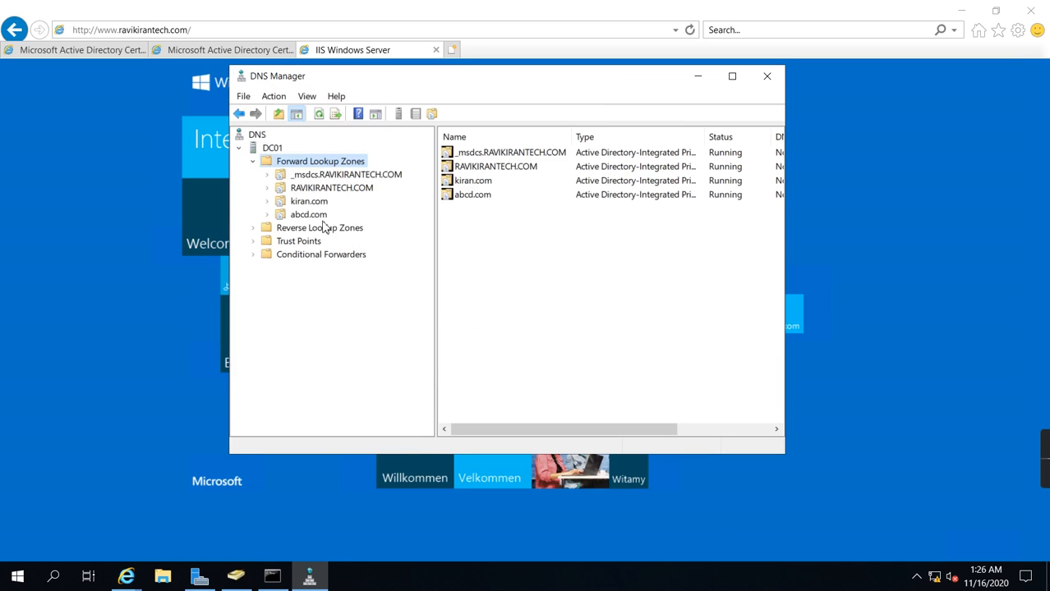
# Step: Add a third Active Directory-integrated primary forward lookup zone named xyz.com with the wizard's default settings
pyautogui.rightClick(303, 163)
pyautogui.click(351, 175)
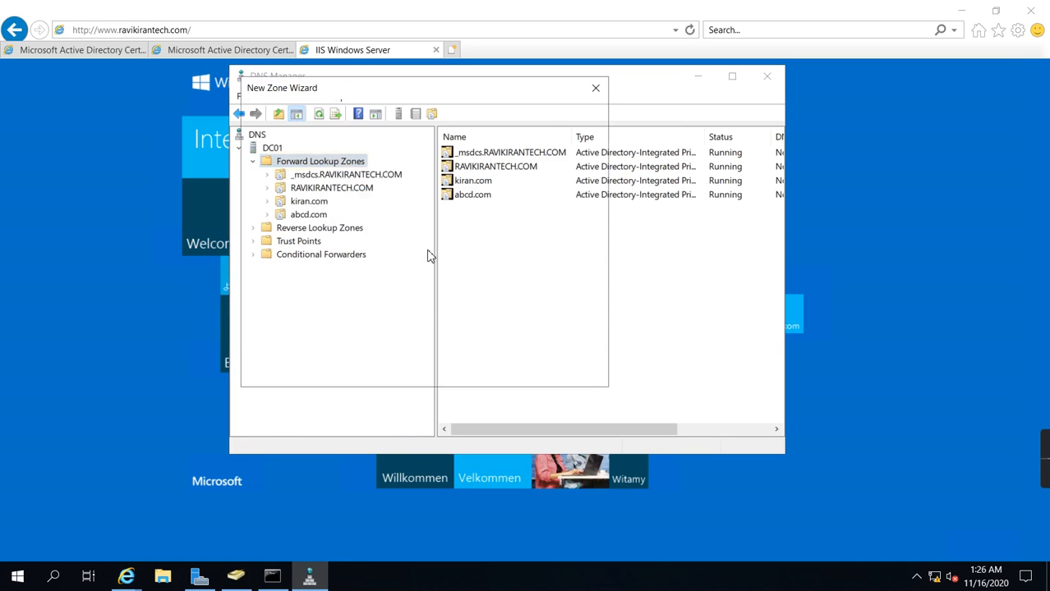
pyautogui.click(510, 372)
pyautogui.click(508, 372)
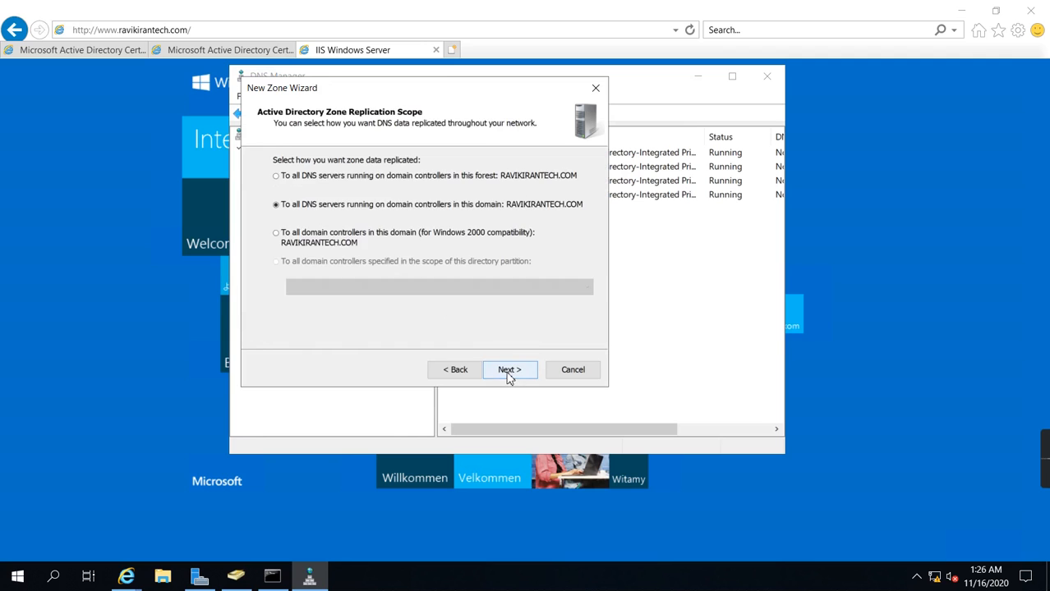
pyautogui.click(508, 371)
pyautogui.write('x')
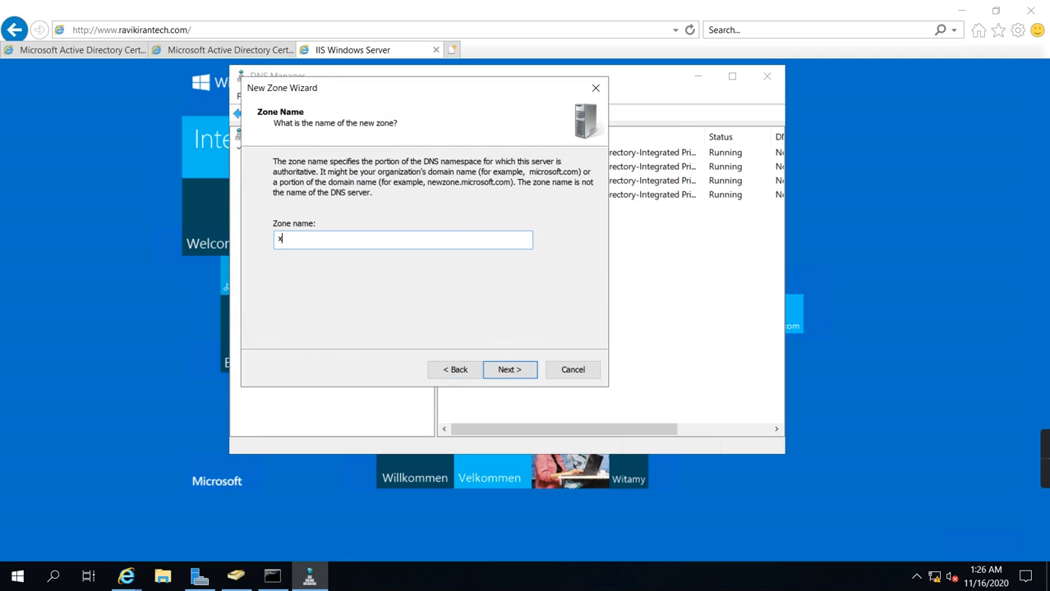
pyautogui.write('yx')
pyautogui.click(501, 371)
pyautogui.click(501, 371)
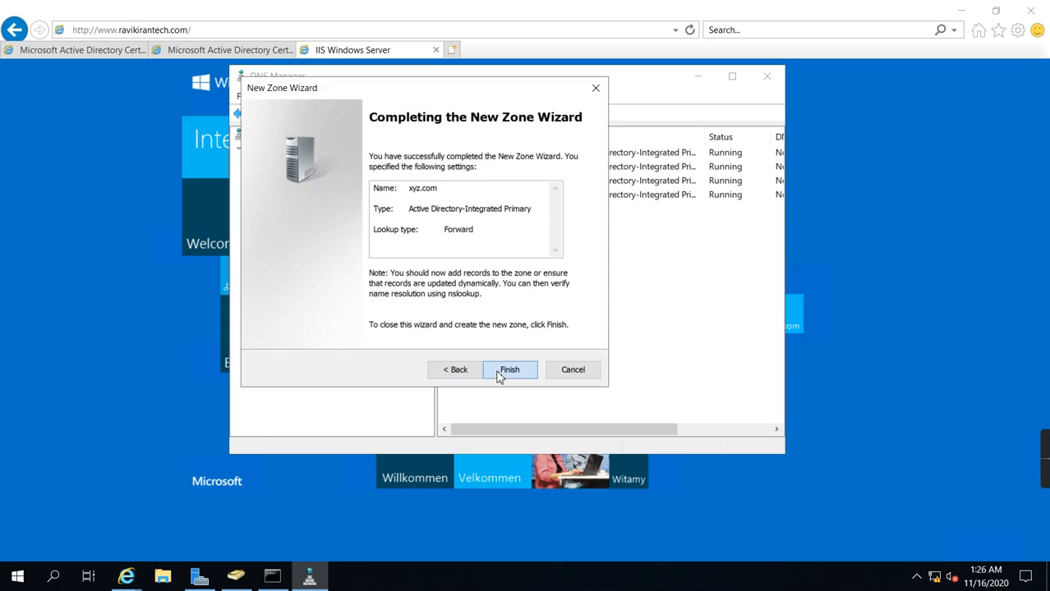
pyautogui.click(501, 373)
# Step: Start a new alias (CNAME) record named www in the kiran.com zone
pyautogui.click(310, 203)
pyautogui.press('Down')
pyautogui.press('Down')
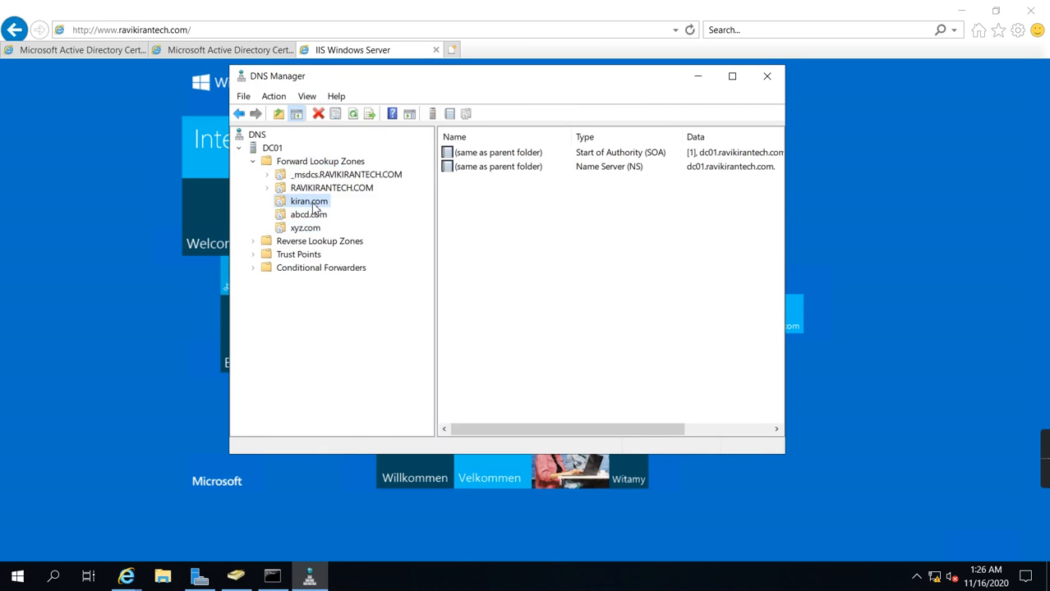
pyautogui.rightClick(313, 208)
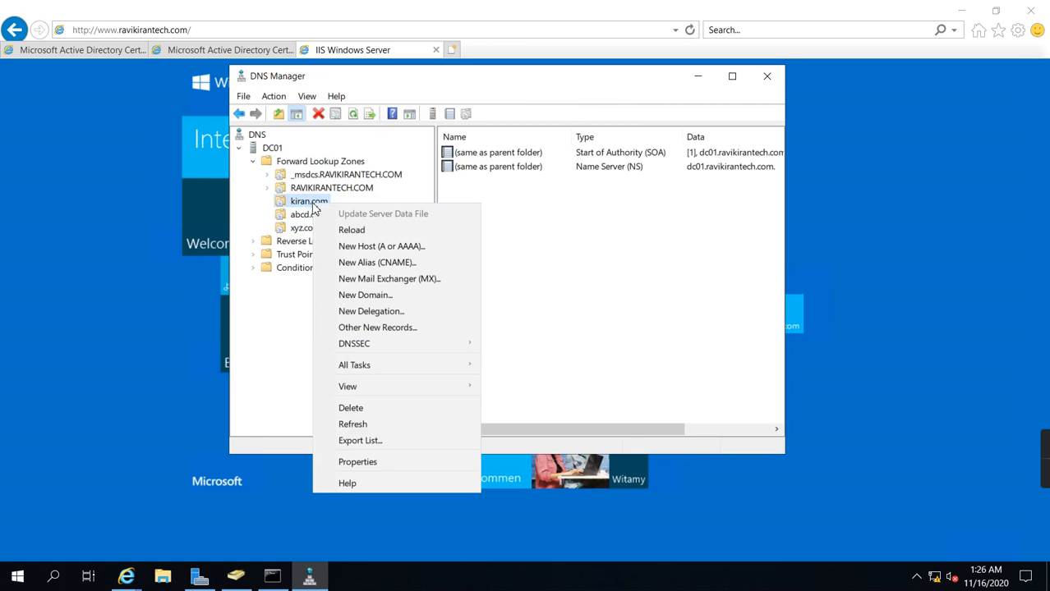
pyautogui.click(380, 264)
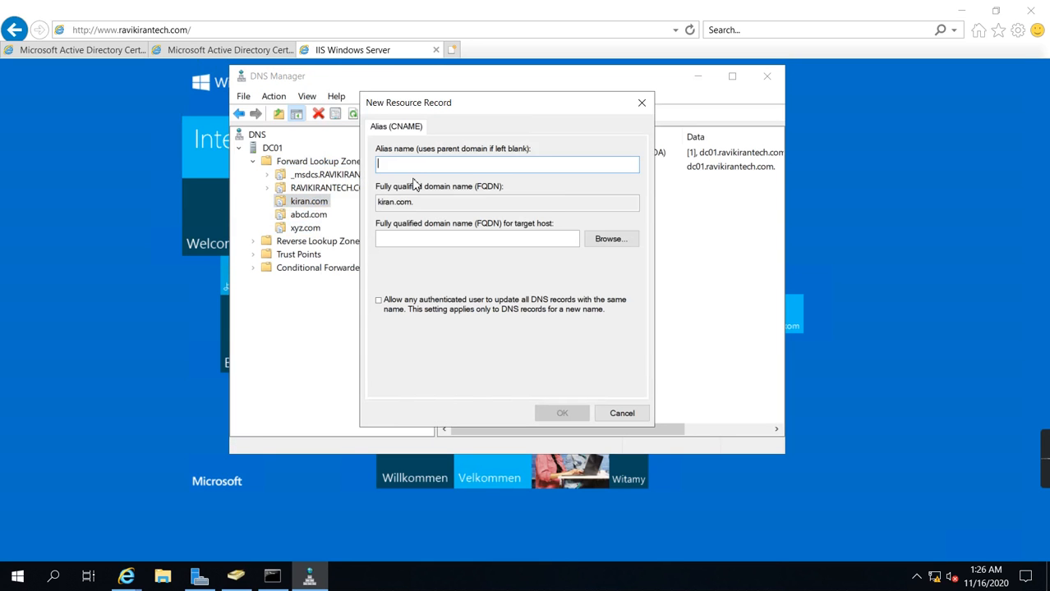
pyautogui.write('www')
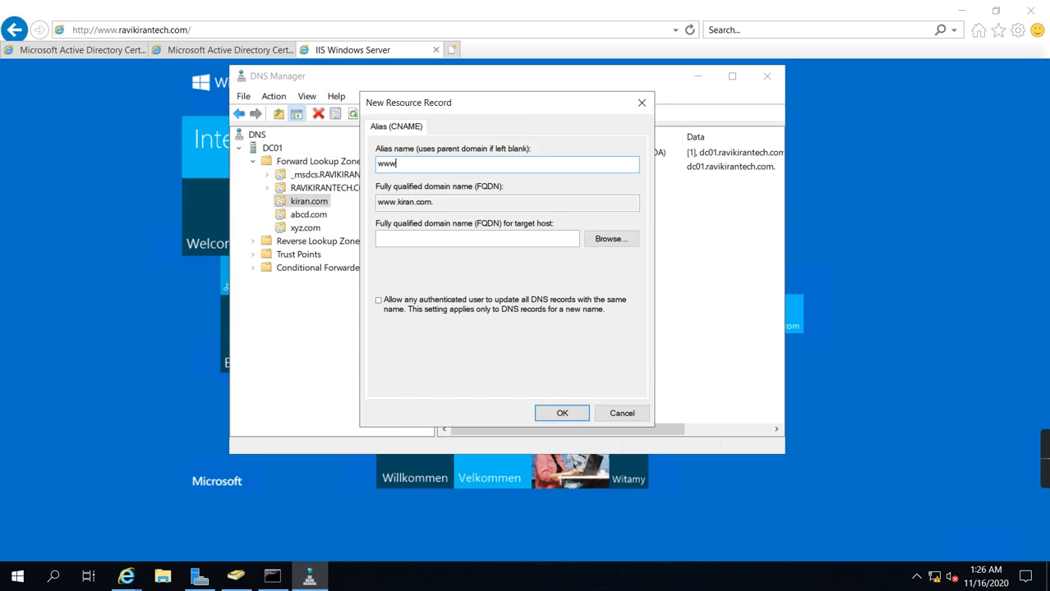
# Step: Choose the www record from the RAVIKIRANTECH.COM zone as the alias's target host, save the record and refresh the kiran.com record list
pyautogui.click(593, 243)
pyautogui.doubleClick(394, 218)
pyautogui.doubleClick(405, 217)
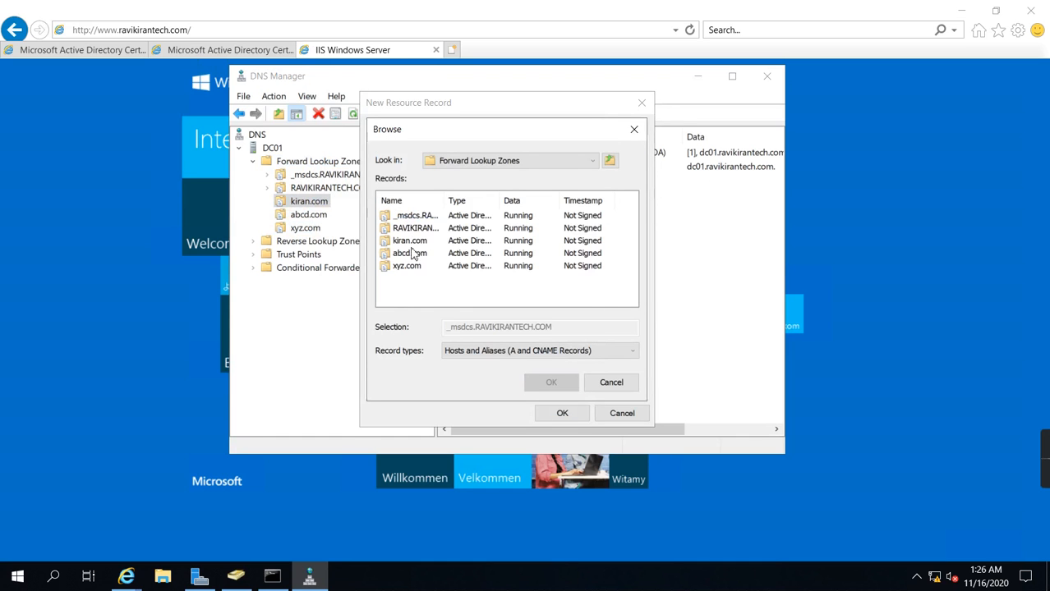
pyautogui.doubleClick(415, 227)
pyautogui.scroll(-2, 450, 293)
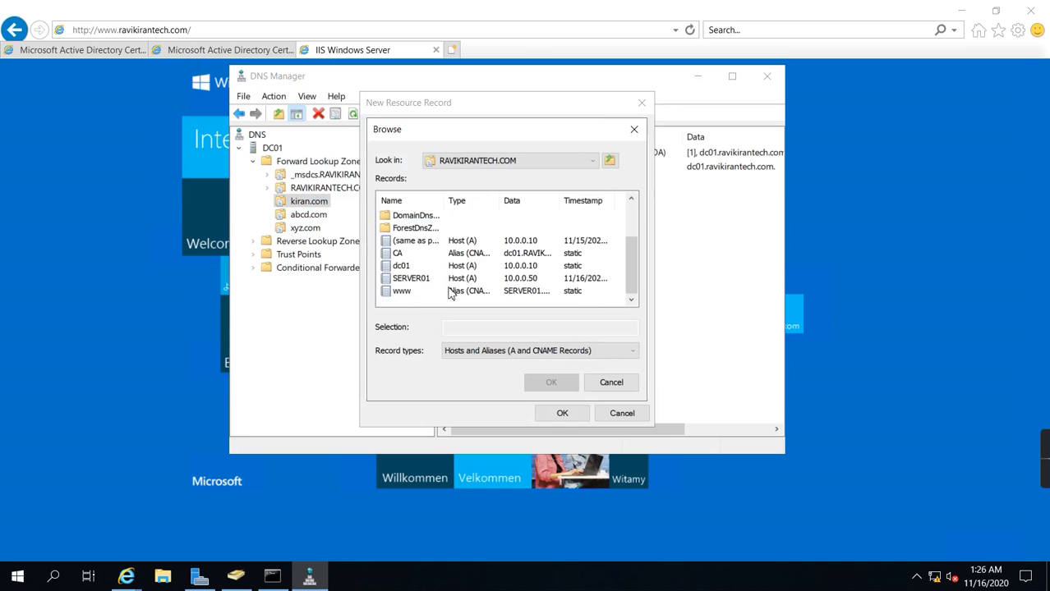
pyautogui.click(401, 292)
pyautogui.click(551, 382)
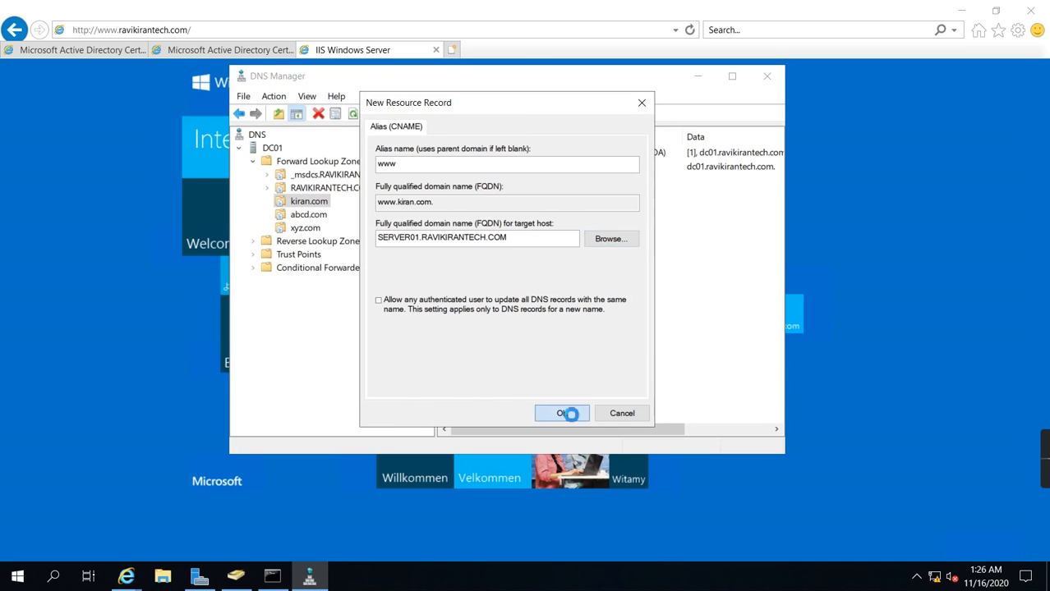
pyautogui.click(564, 413)
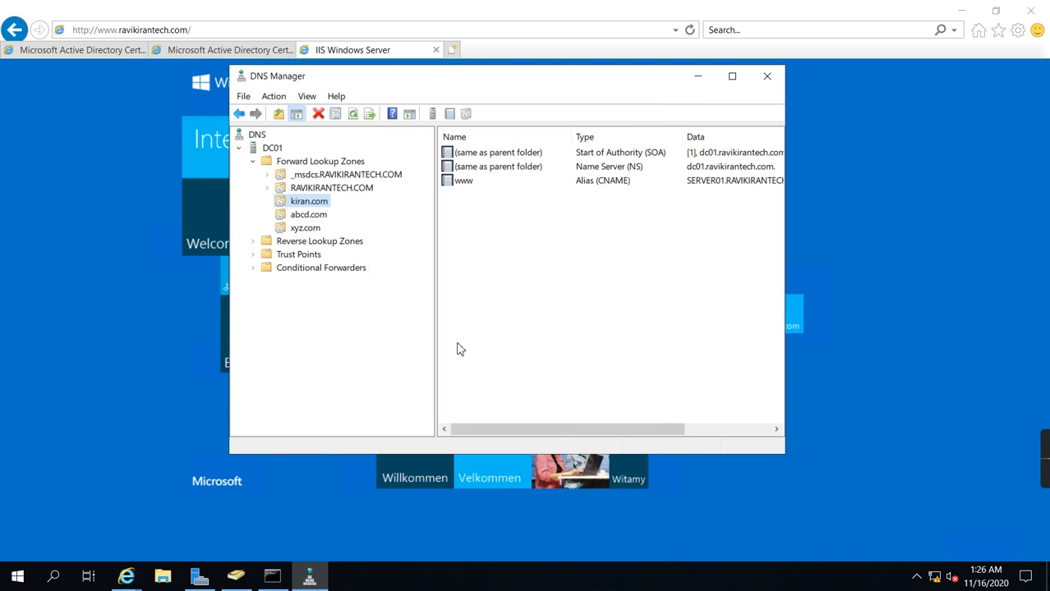
pyautogui.click(499, 286)
pyautogui.click(337, 114)
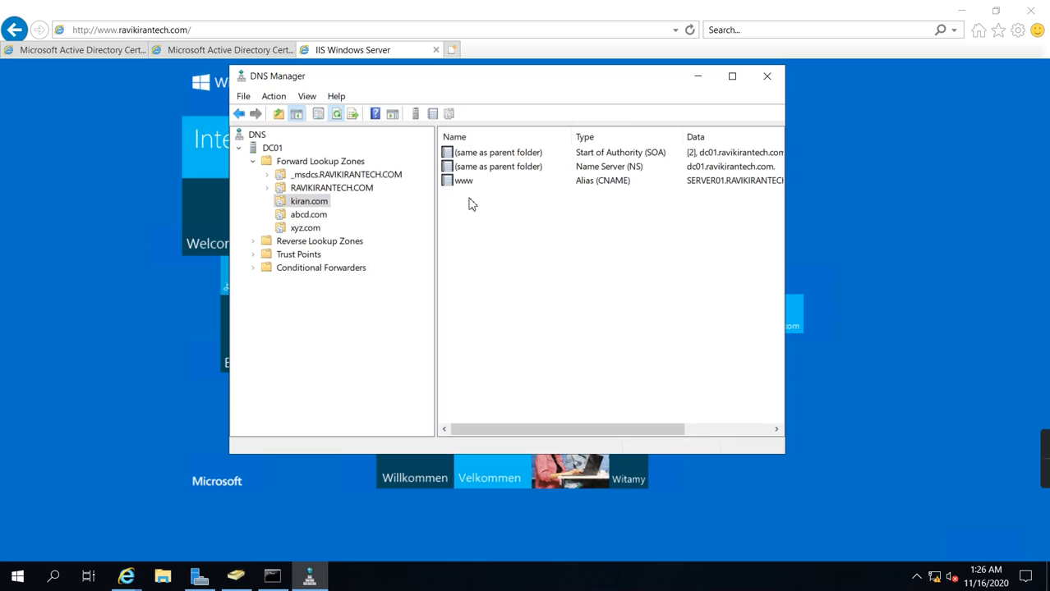
# Step: Open the properties of the www alias in kiran.com, select its fully qualified domain name and close the dialog
pyautogui.doubleClick(464, 183)
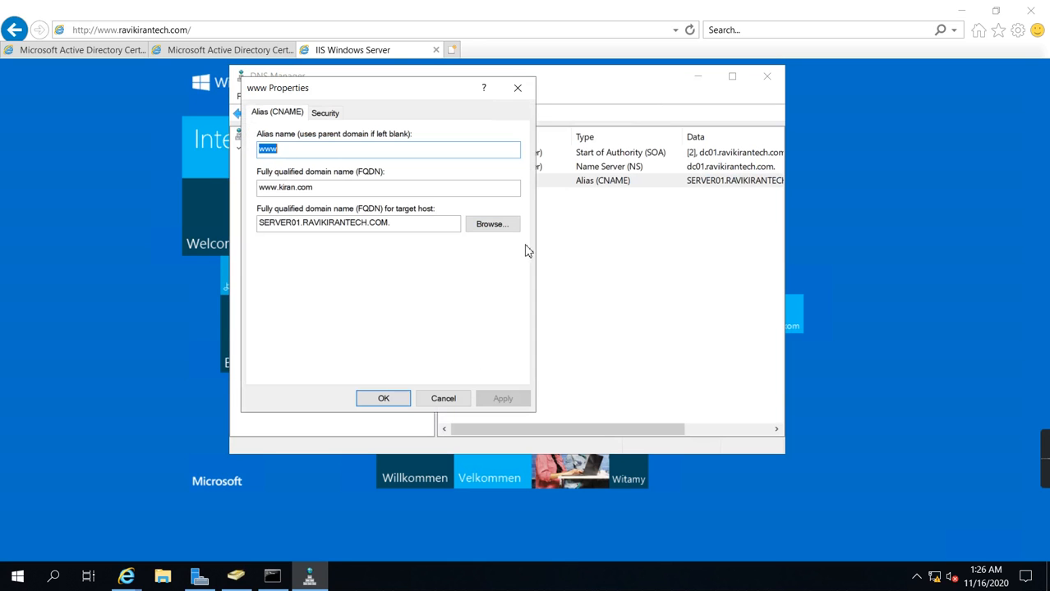
pyautogui.moveTo(330, 186); pyautogui.dragTo(52, 178)
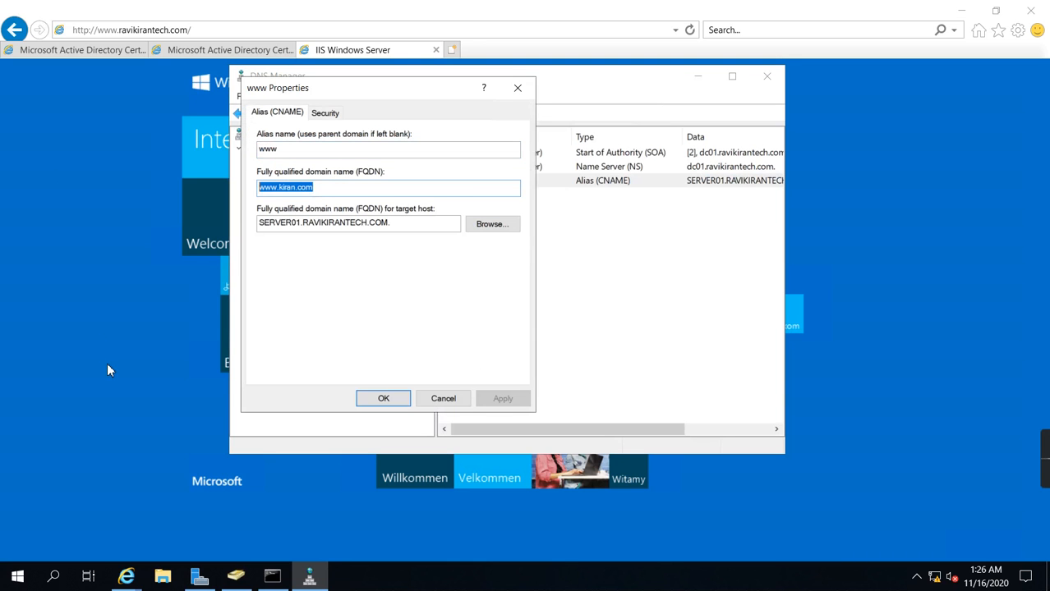
pyautogui.click(442, 399)
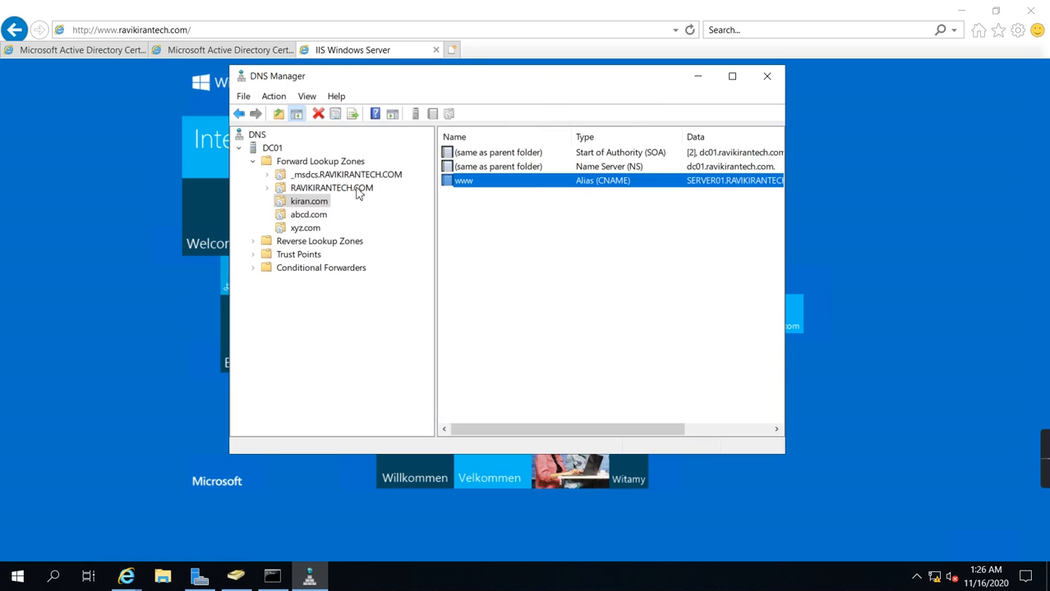
pyautogui.click(451, 50)
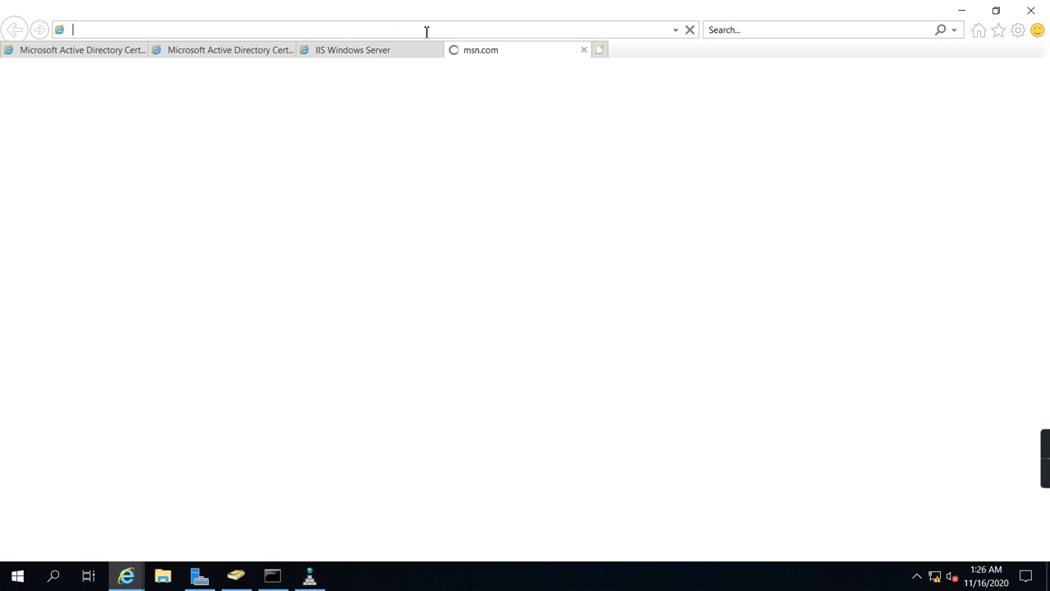
pyautogui.click(690, 30)
pyautogui.write('www.kiran.com')
pyautogui.press('Return')
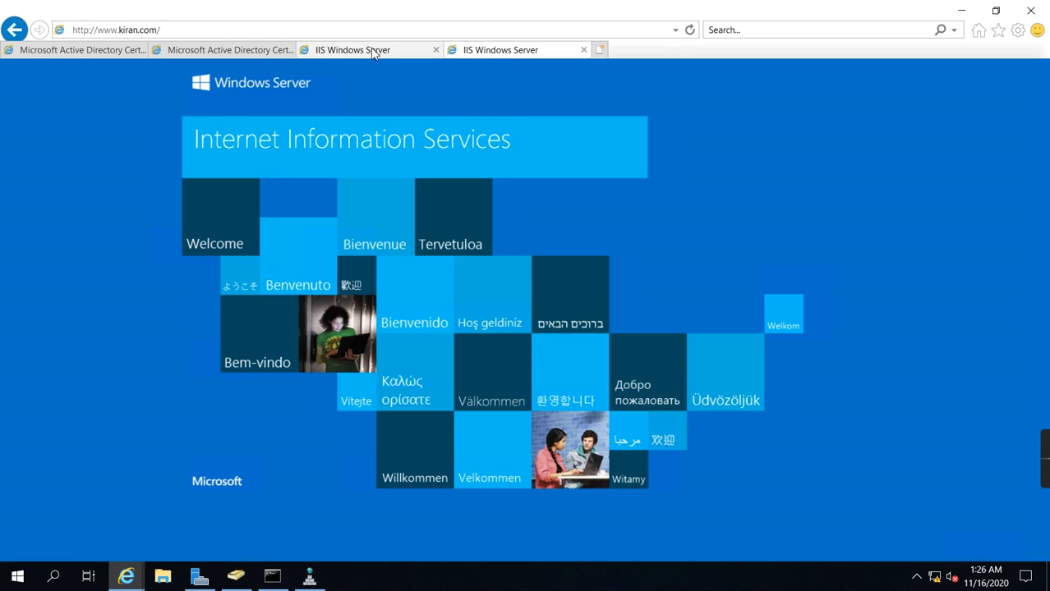
pyautogui.click(346, 51)
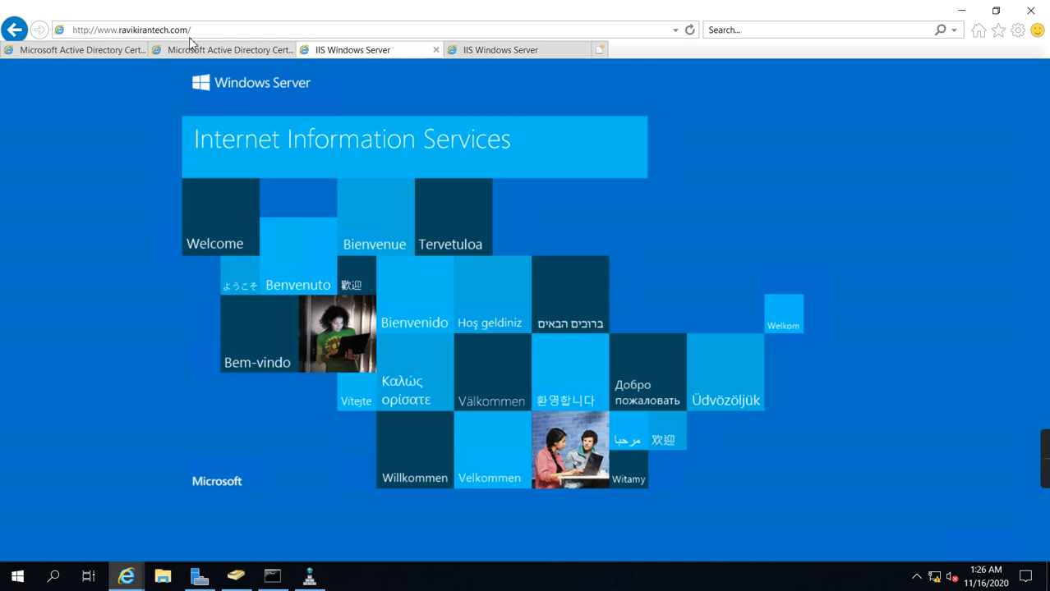
# Step: Switch to the SERVER01 remote desktop session and minimise its browser window to get back to IIS Manager
pyautogui.click(485, 49)
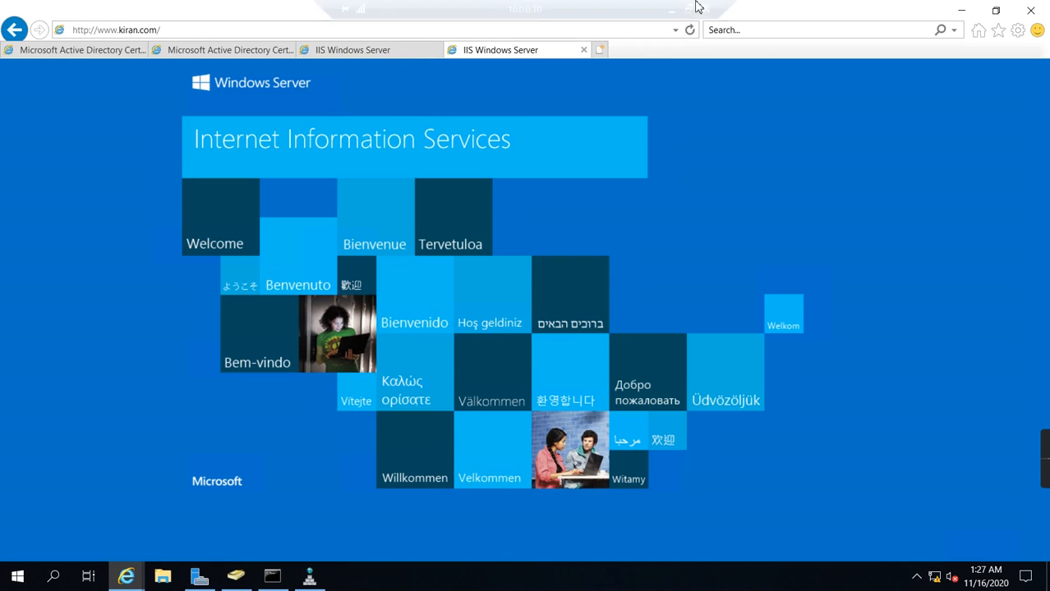
pyautogui.click(672, 13)
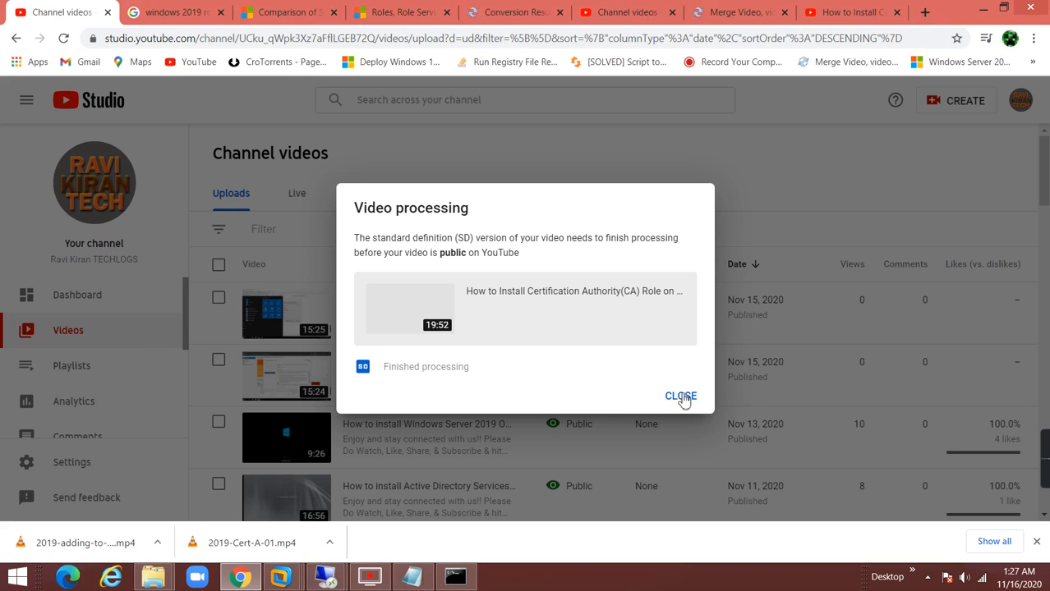
pyautogui.click(680, 396)
pyautogui.click(325, 577)
pyautogui.click(406, 497)
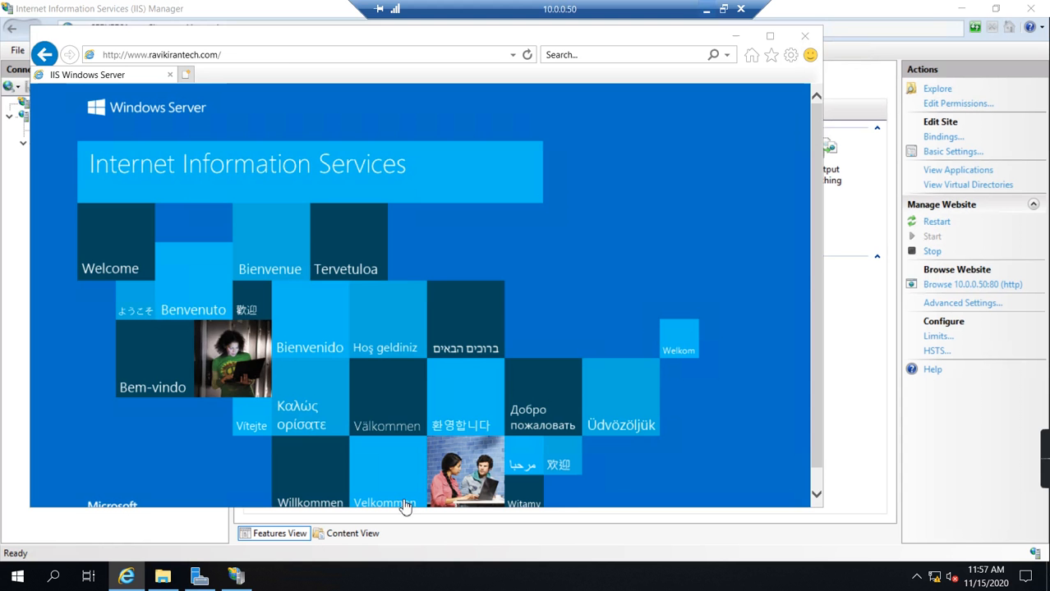
pyautogui.click(737, 36)
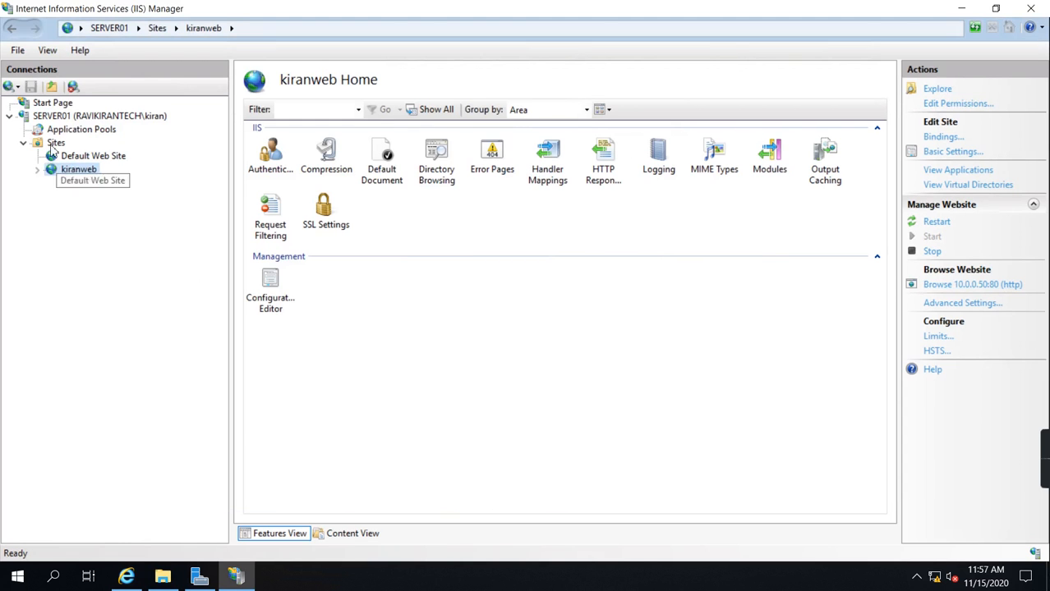
# Step: Start adding a new website named kiran under Sites in IIS Manager
pyautogui.rightClick(55, 142)
pyautogui.click(92, 153)
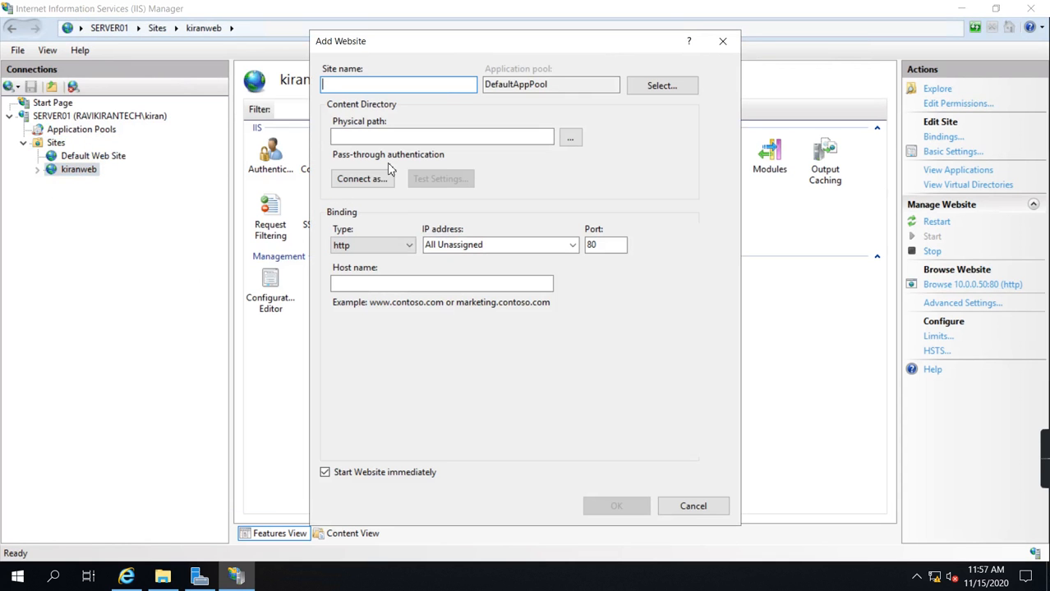
pyautogui.write('kiran')
# Step: Create a folder named kiran inside C:\inetpub and use it as the new site's physical path
pyautogui.click(570, 137)
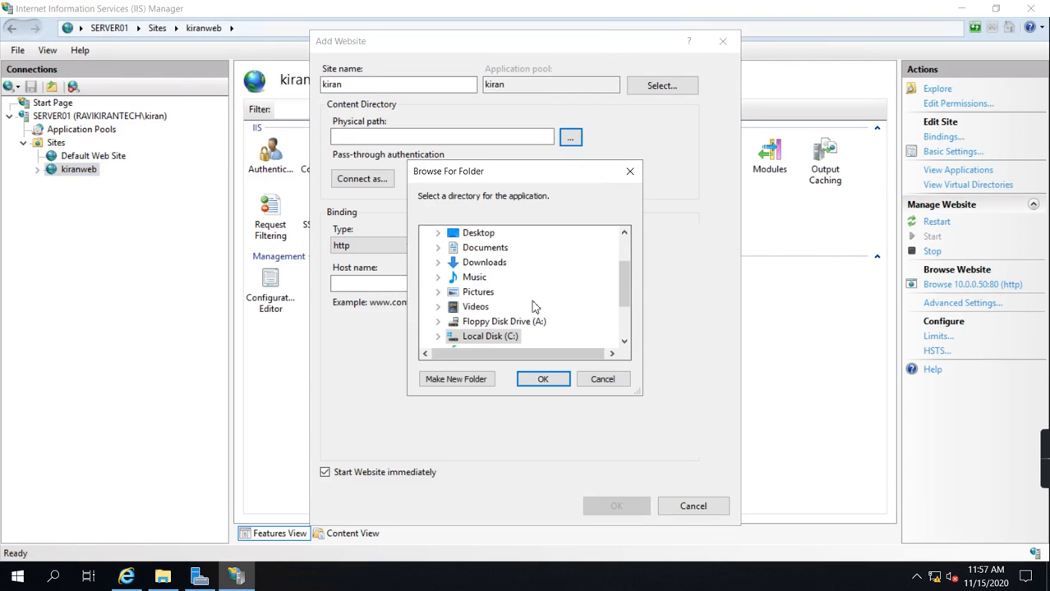
pyautogui.doubleClick(488, 336)
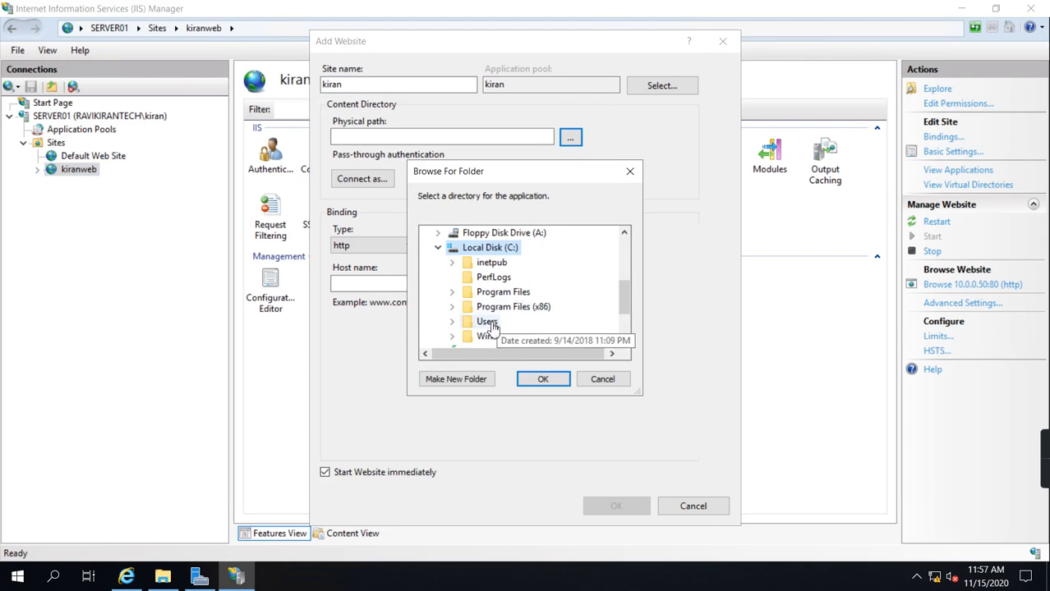
pyautogui.doubleClick(492, 262)
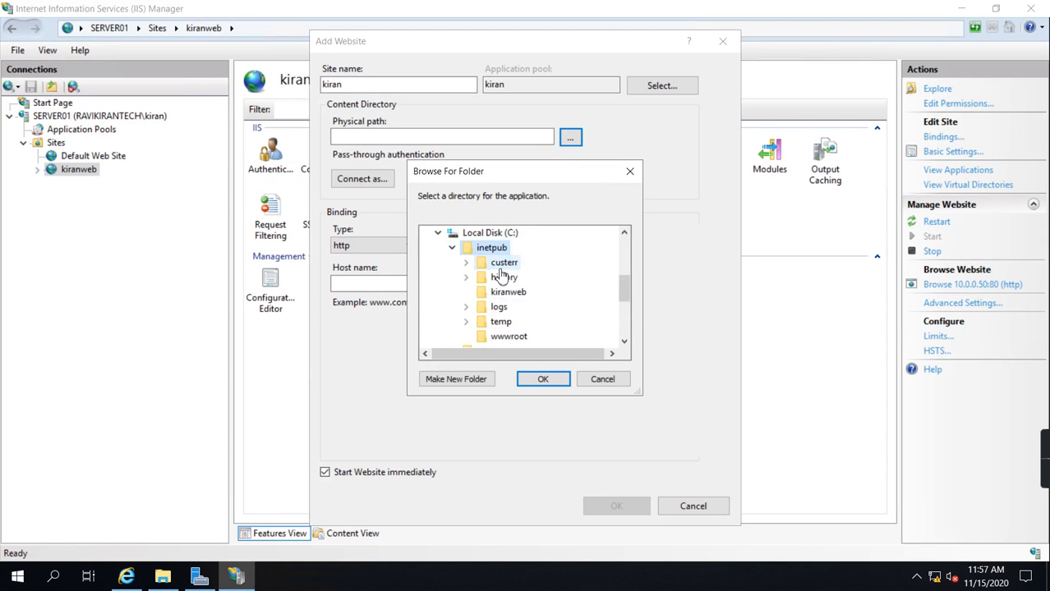
pyautogui.click(467, 381)
pyautogui.write('kiran')
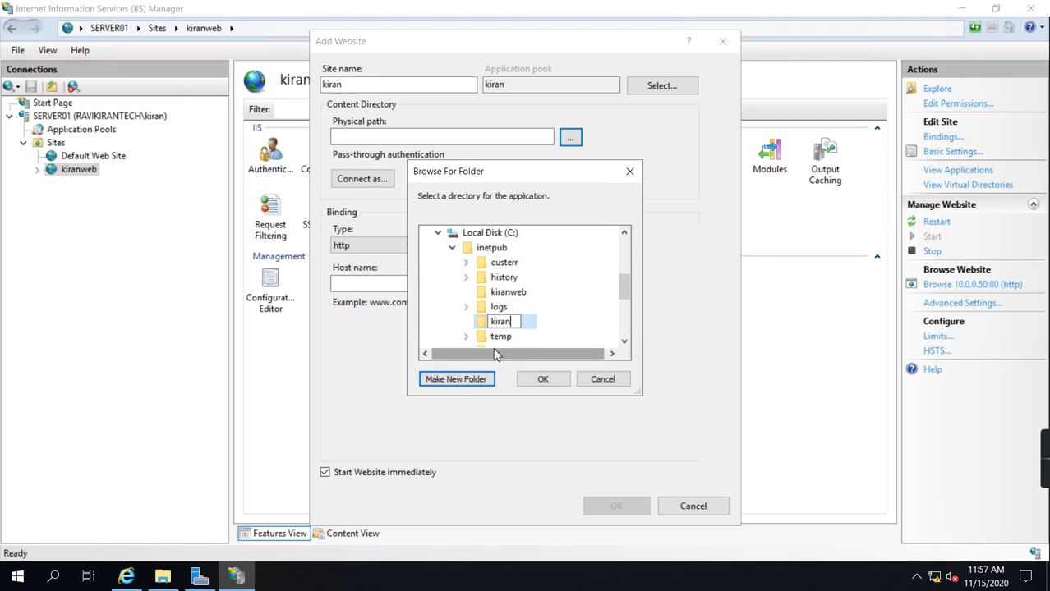
pyautogui.click(542, 379)
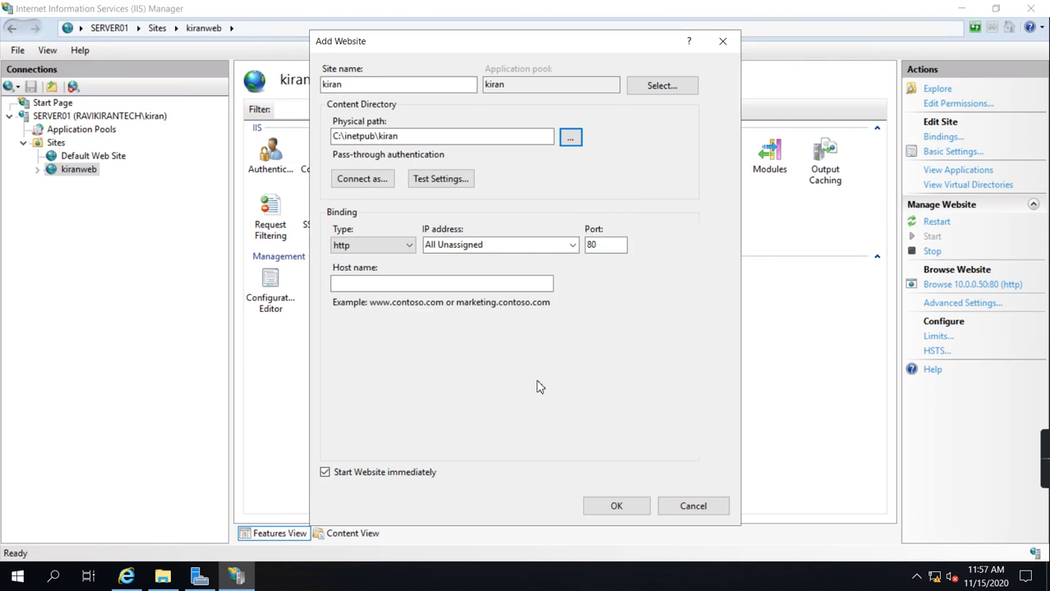
# Step: Try to add the site with the All Unassigned address on port 80, and decline the duplicate binding
pyautogui.click(572, 245)
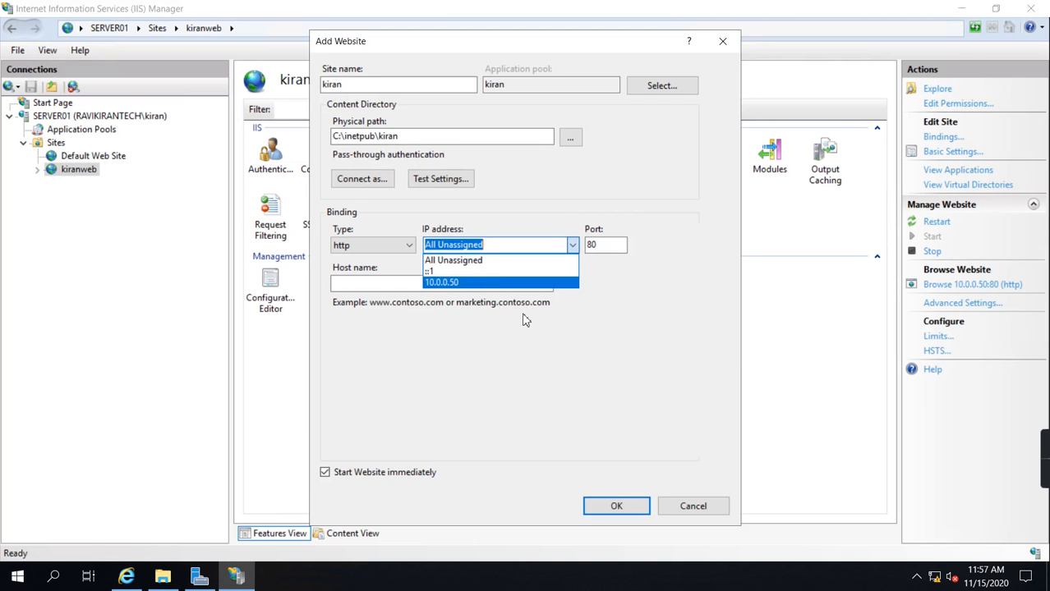
pyautogui.click(559, 340)
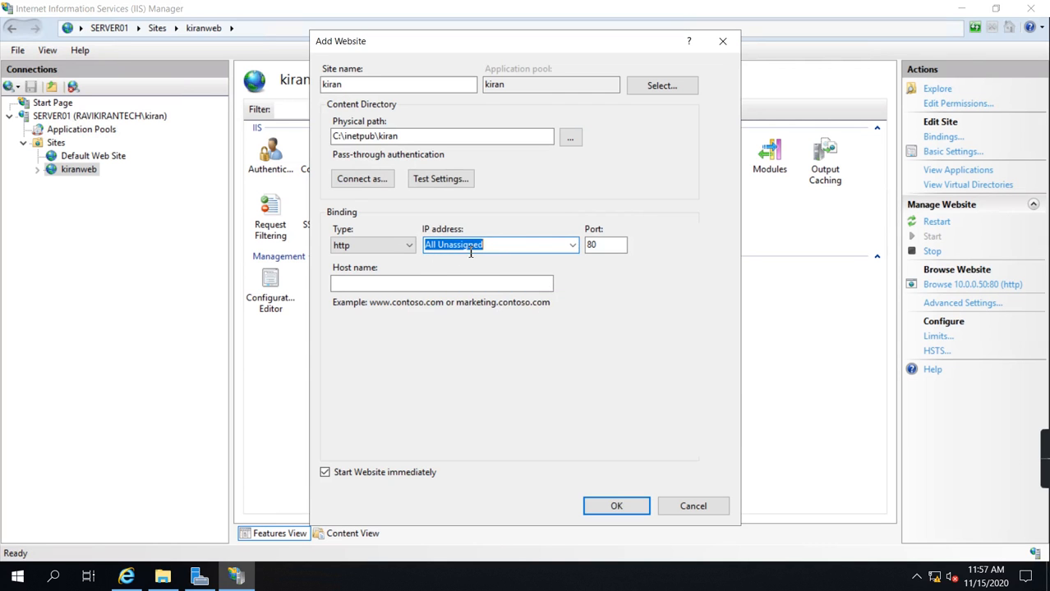
pyautogui.click(616, 508)
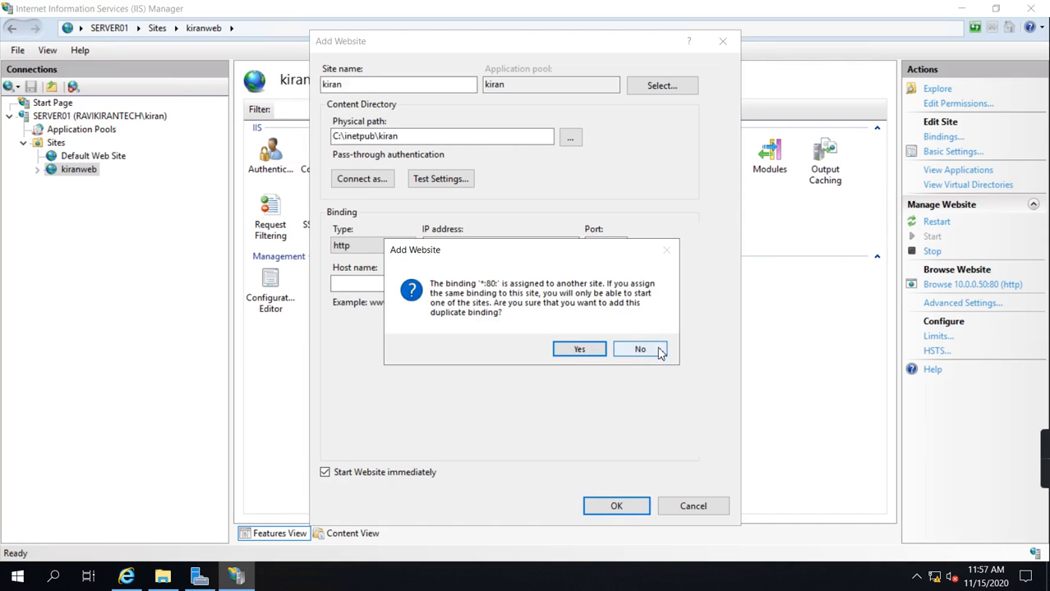
pyautogui.click(661, 352)
# Step: Keep the binding's IP address as All Unassigned and set its port to 443
pyautogui.click(572, 246)
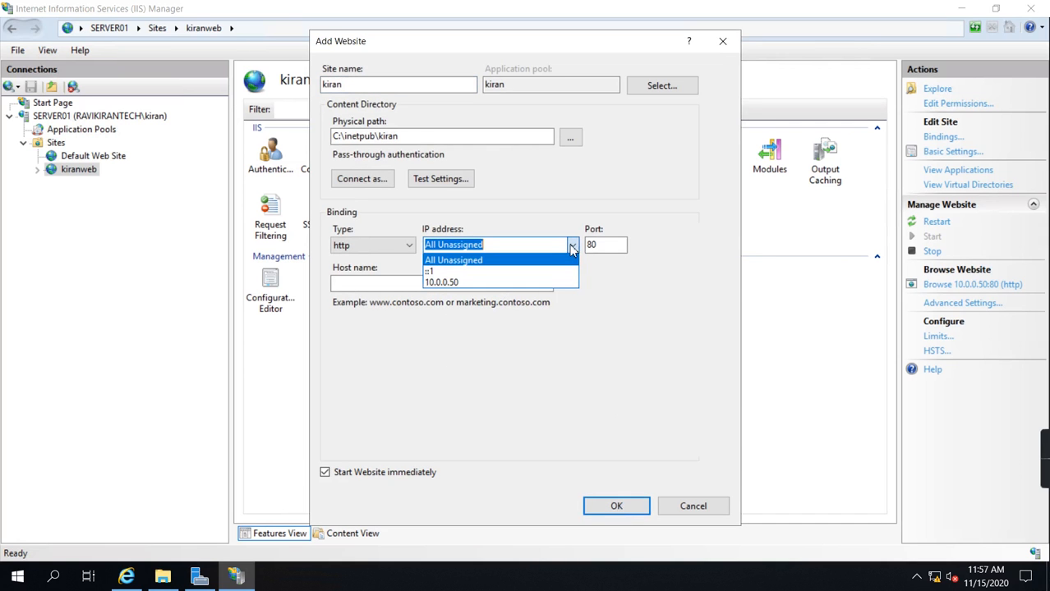
pyautogui.click(573, 246)
pyautogui.doubleClick(612, 245)
pyautogui.write('443')
pyautogui.doubleClick(616, 245)
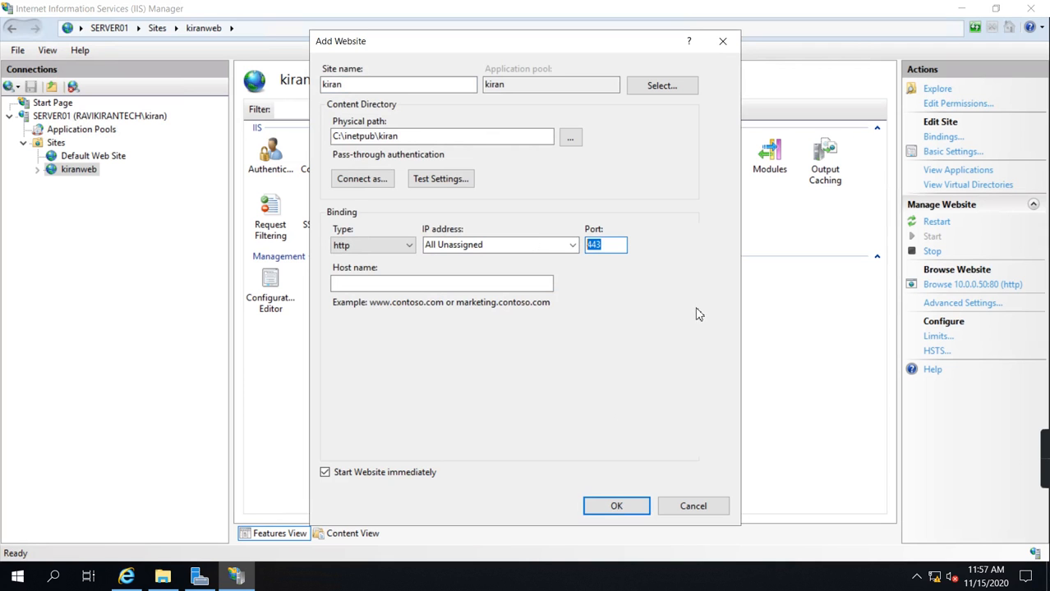
# Step: Set the binding's port to 8080 and create the kiran website
pyautogui.click(608, 250)
pyautogui.press('BackSpace')
pyautogui.press('BackSpace')
pyautogui.press('BackSpace')
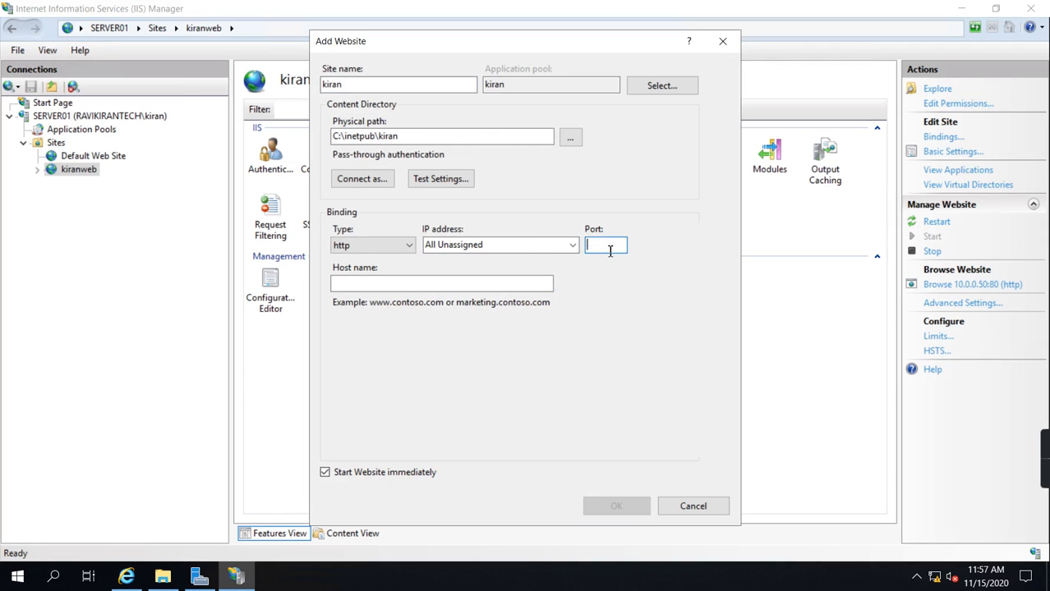
pyautogui.write('8080')
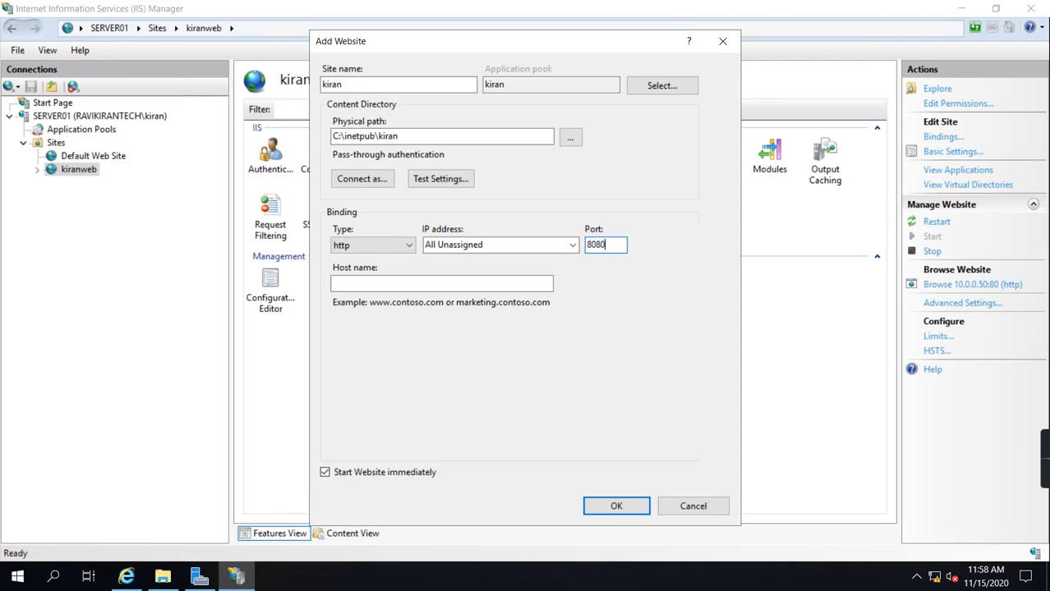
pyautogui.click(616, 506)
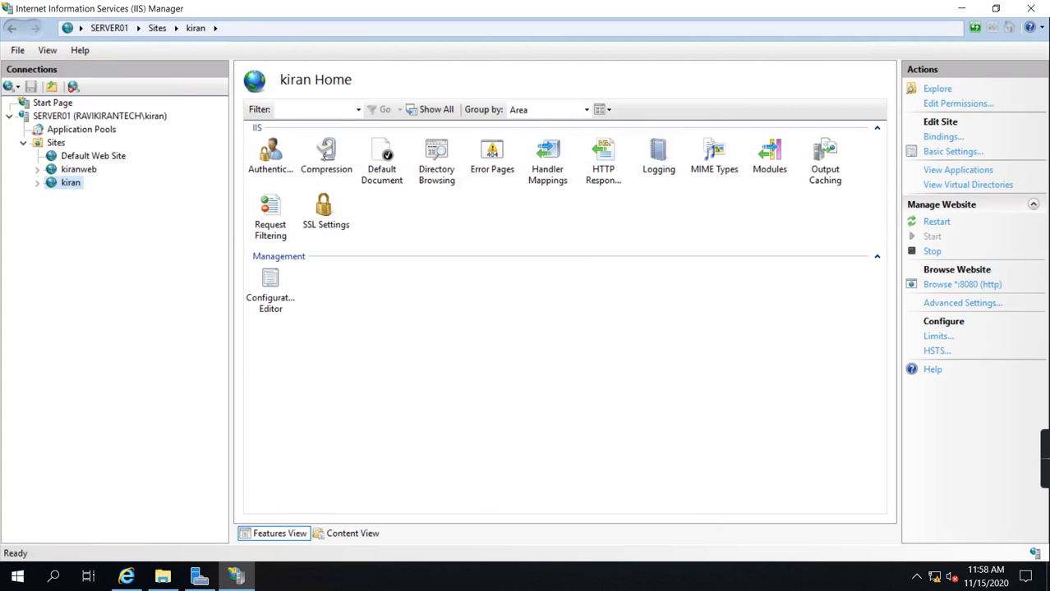
# Step: Open the Network & Internet settings and launch the Network and Sharing Center from the Ethernet page
pyautogui.click(943, 579)
pyautogui.rightClick(939, 577)
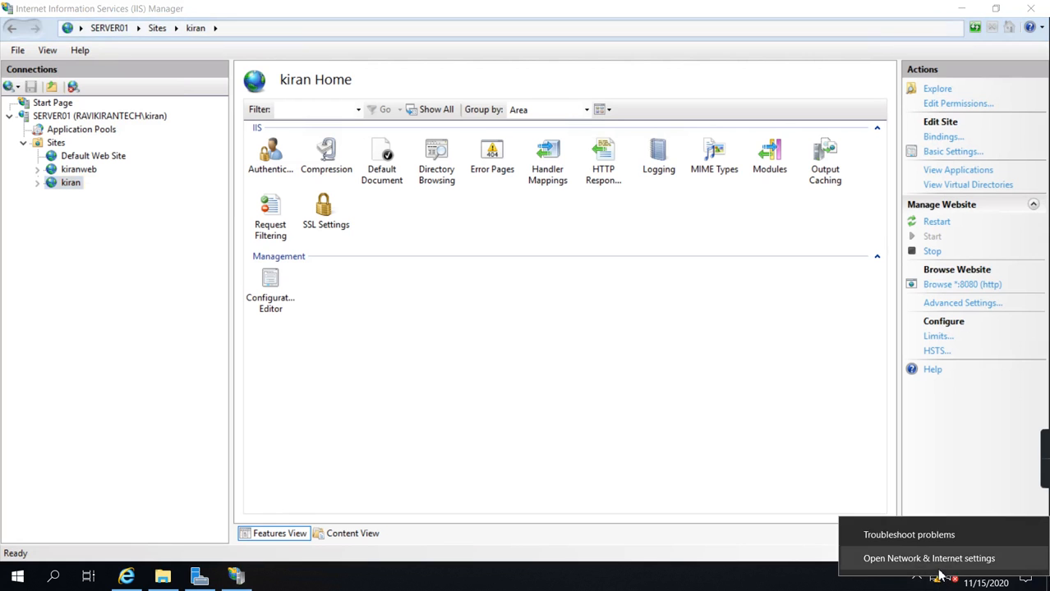
pyautogui.click(939, 565)
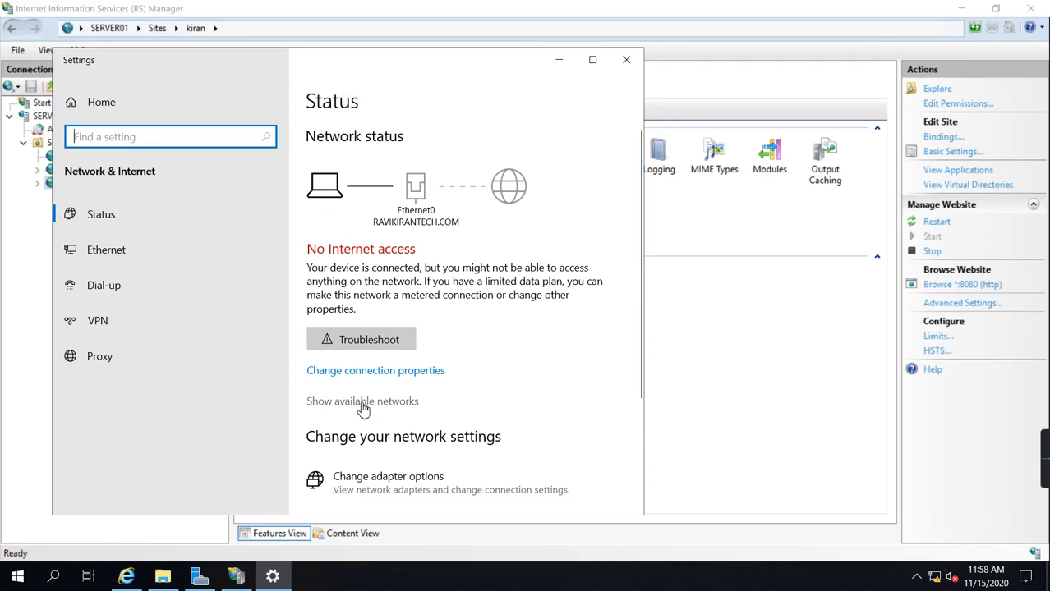
pyautogui.click(362, 402)
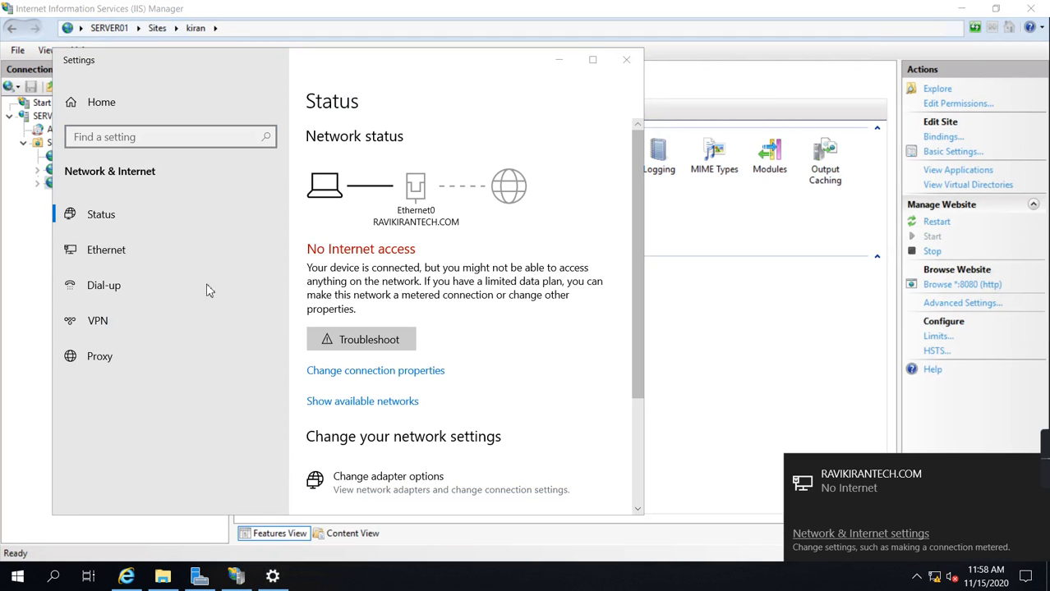
pyautogui.click(104, 251)
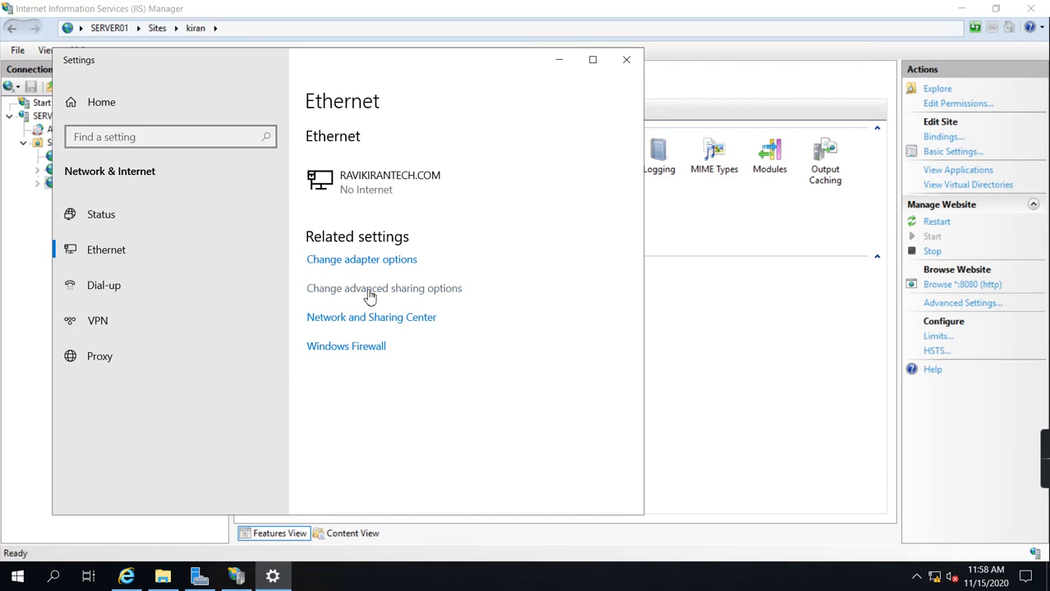
pyautogui.click(359, 320)
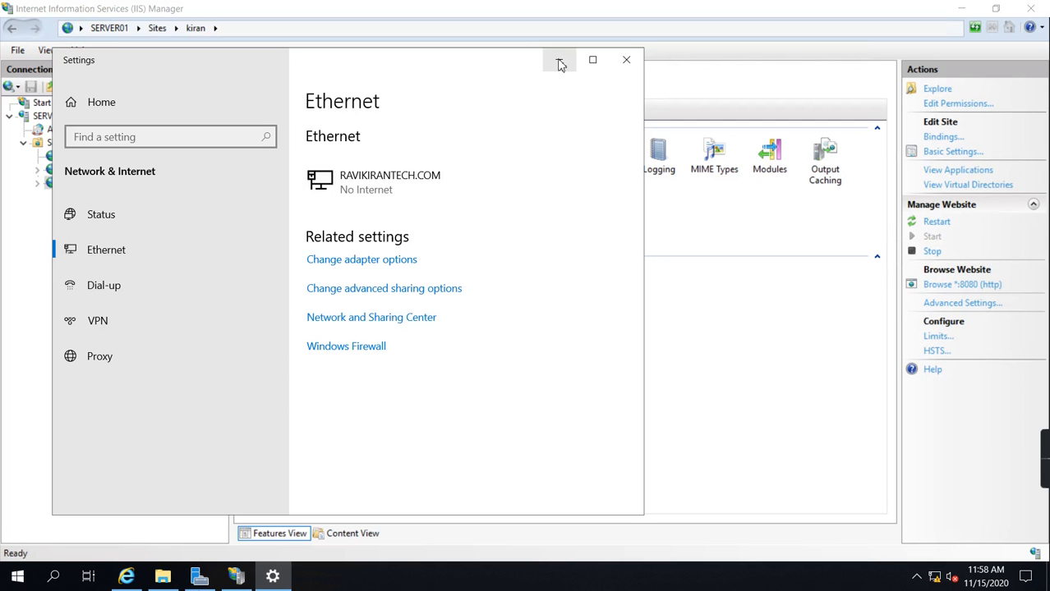
# Step: View the Local Server page, return to the Network and Sharing Center and open the properties of the Ethernet0 adapter
pyautogui.click(210, 580)
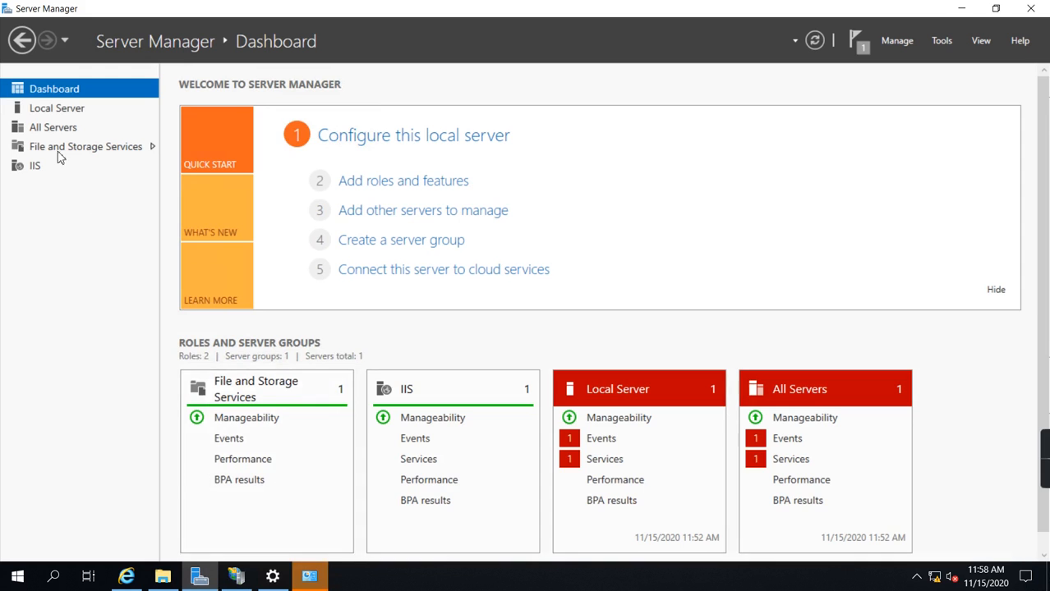
pyautogui.click(46, 112)
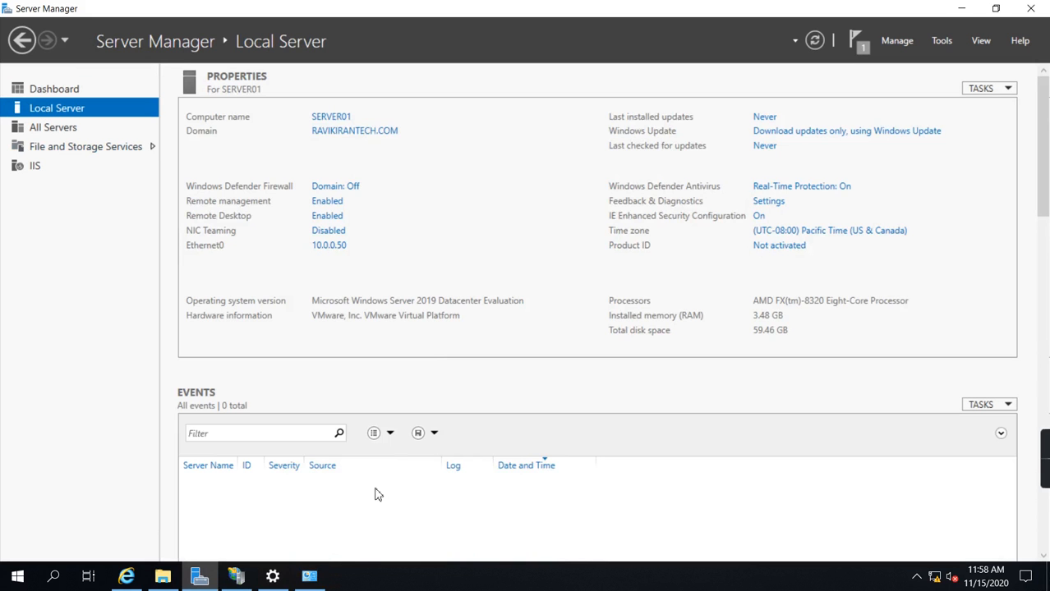
pyautogui.click(320, 577)
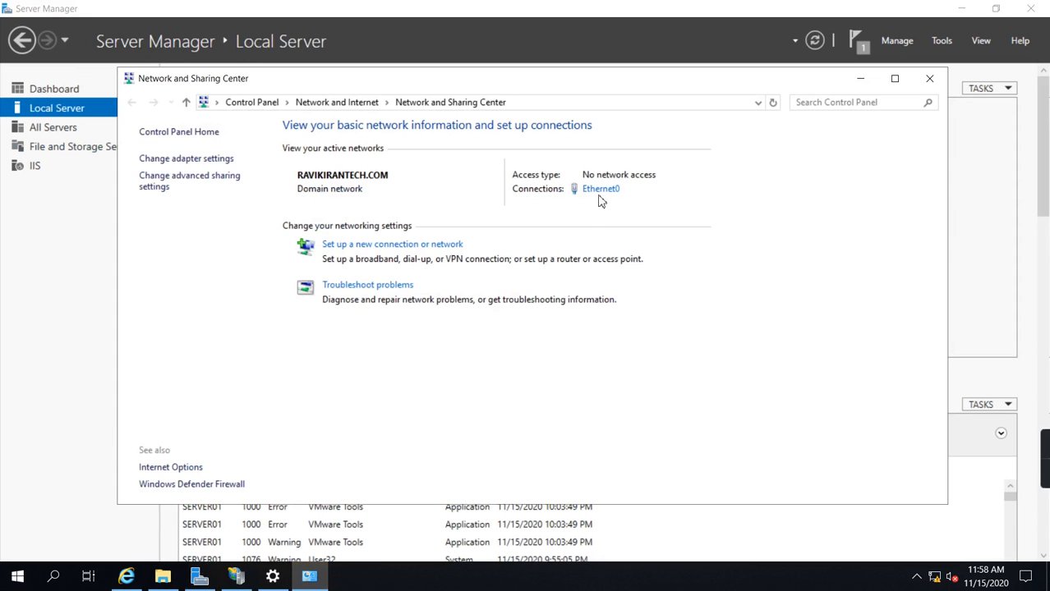
pyautogui.click(203, 161)
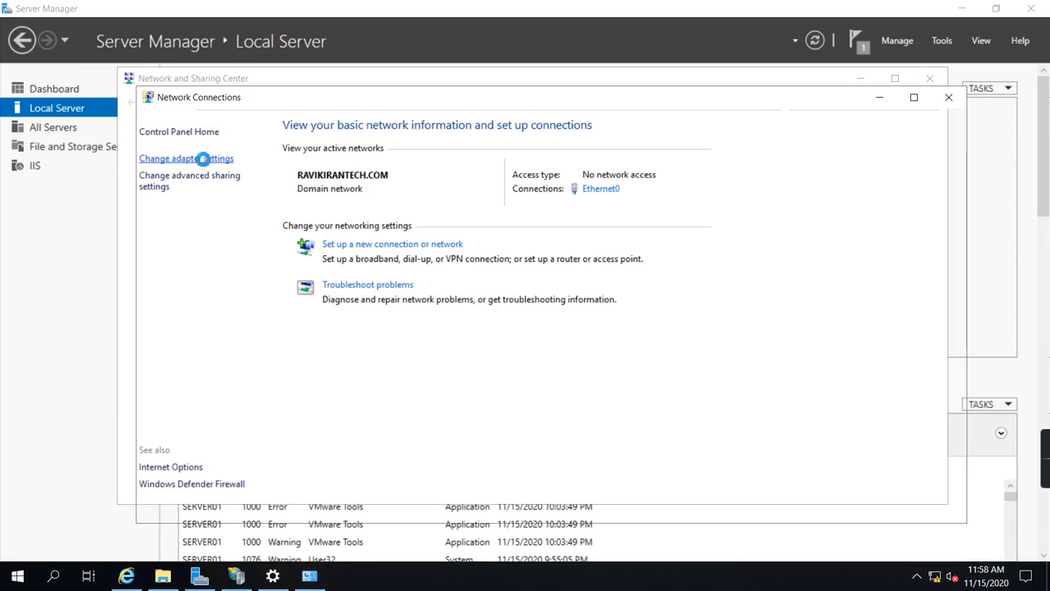
pyautogui.rightClick(193, 190)
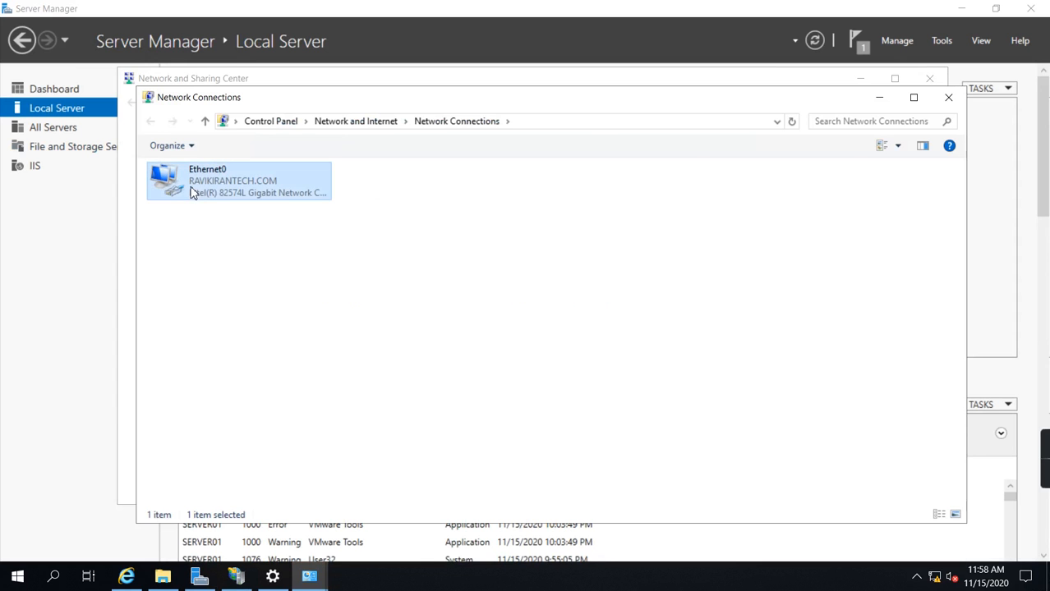
pyautogui.click(277, 333)
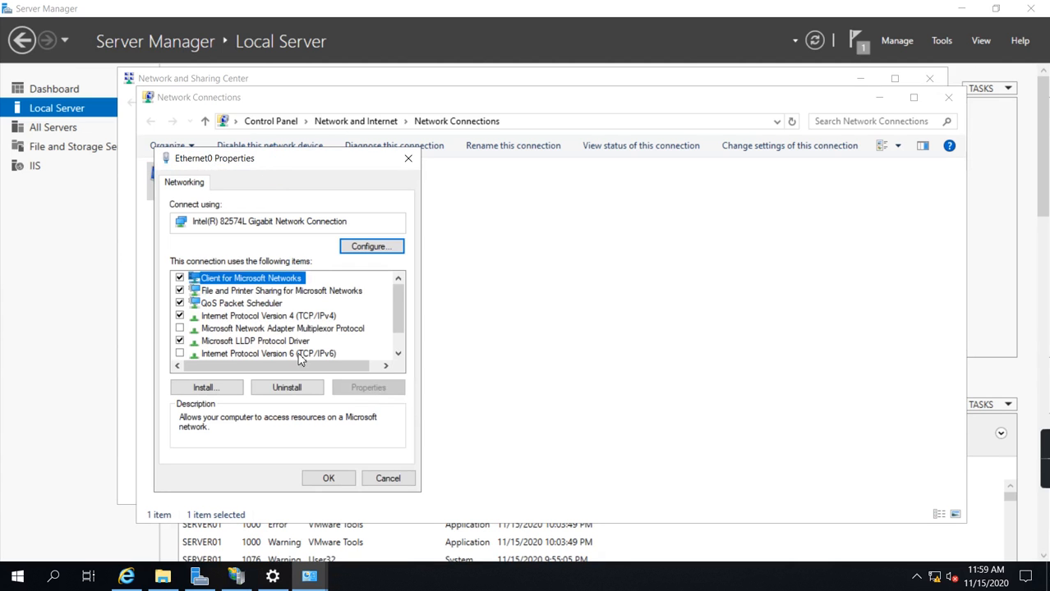
# Step: Open the advanced TCP/IP settings of Ethernet0's Internet Protocol Version 4
pyautogui.click(296, 317)
pyautogui.click(364, 386)
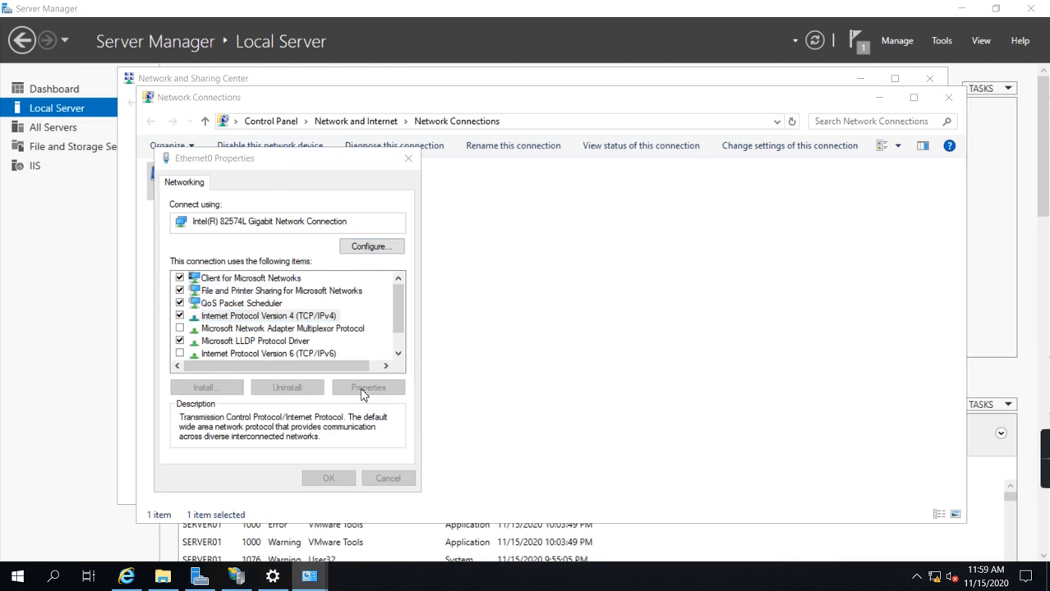
pyautogui.doubleClick(411, 343)
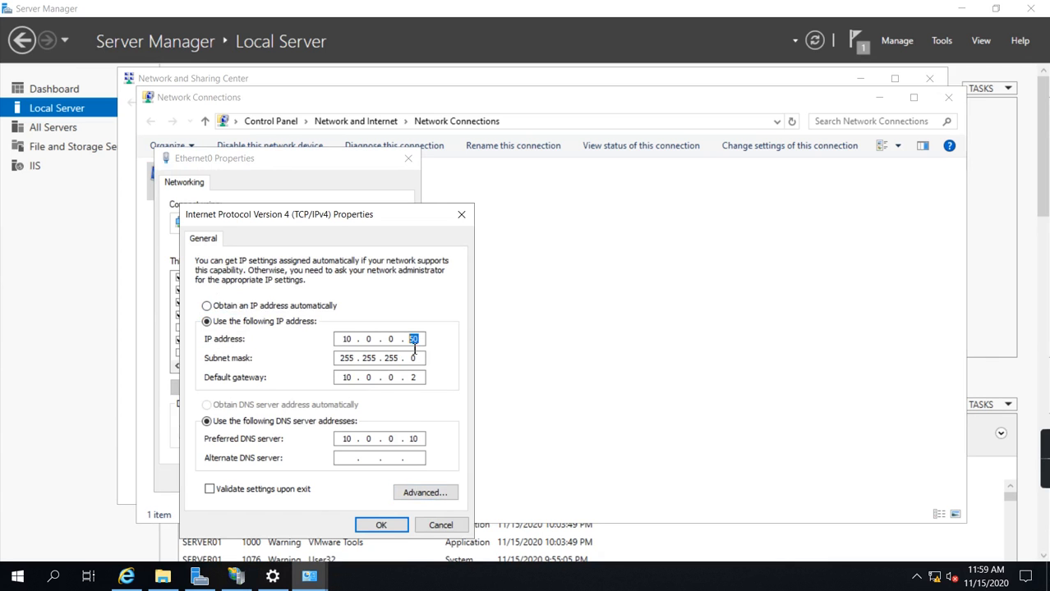
pyautogui.click(424, 493)
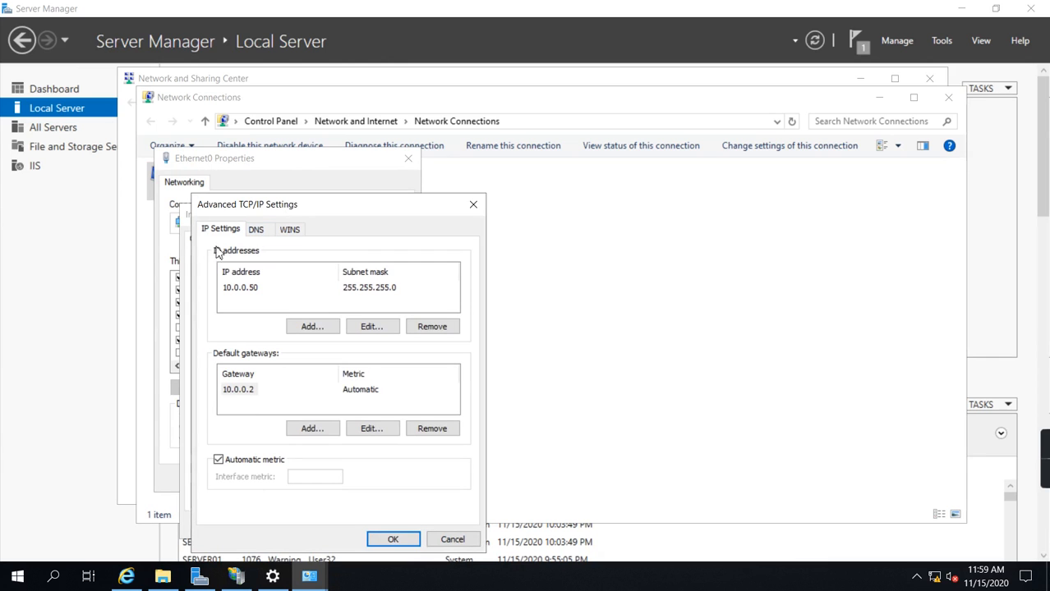
# Step: Add the IP address 10.0.0.51 with subnet mask 255.255.255.0 to the Ethernet0 adapter
pyautogui.click(313, 327)
pyautogui.write('10 . 0 . 0 . 51')
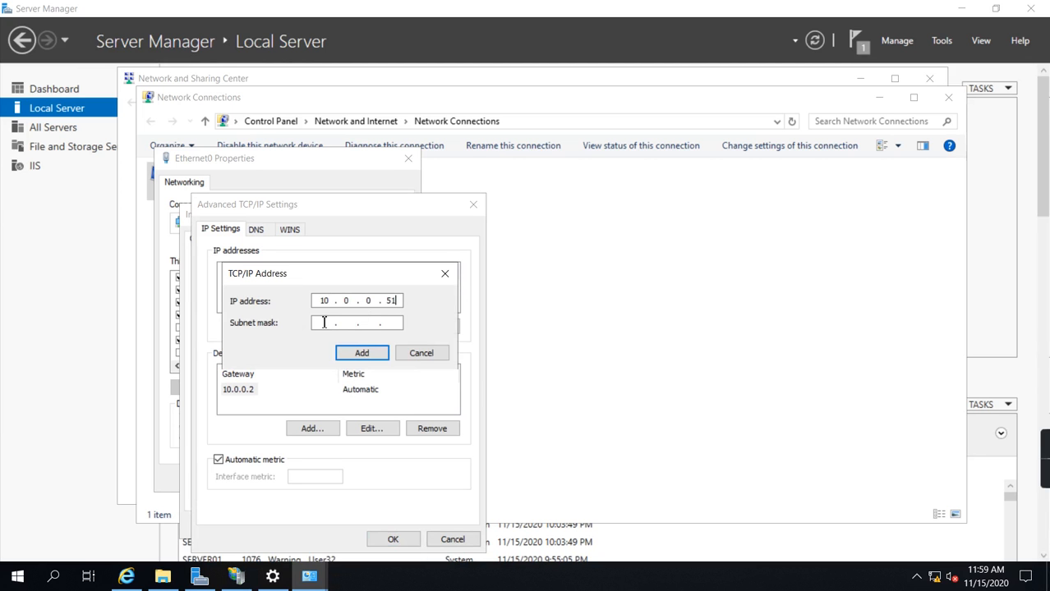
pyautogui.click(325, 322)
pyautogui.click(362, 355)
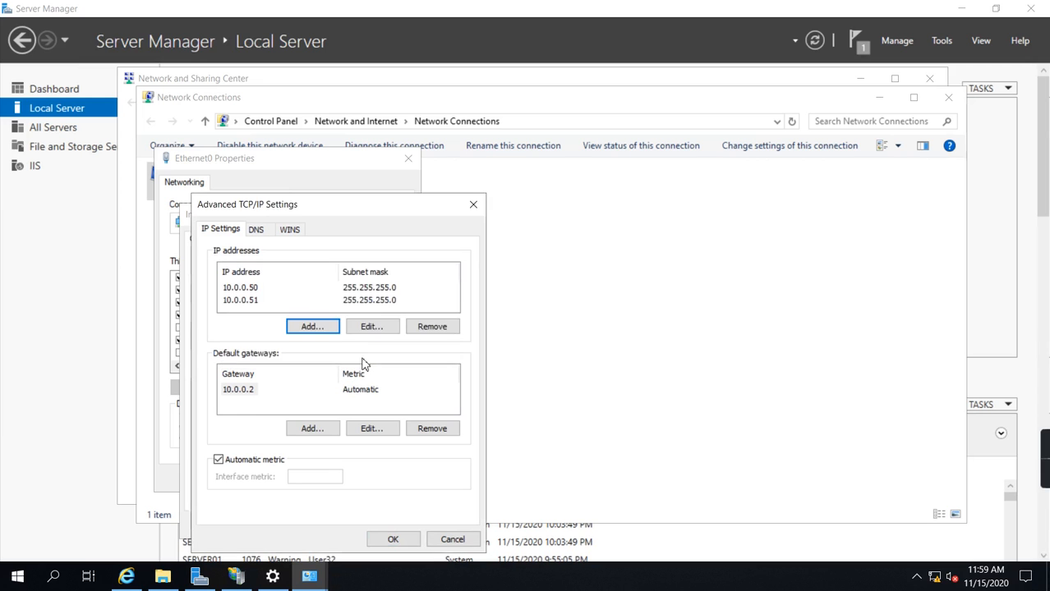
# Step: Add the IP address 10.0.0.52 with subnet mask 255.255.255.0 to the Ethernet0 adapter
pyautogui.click(321, 329)
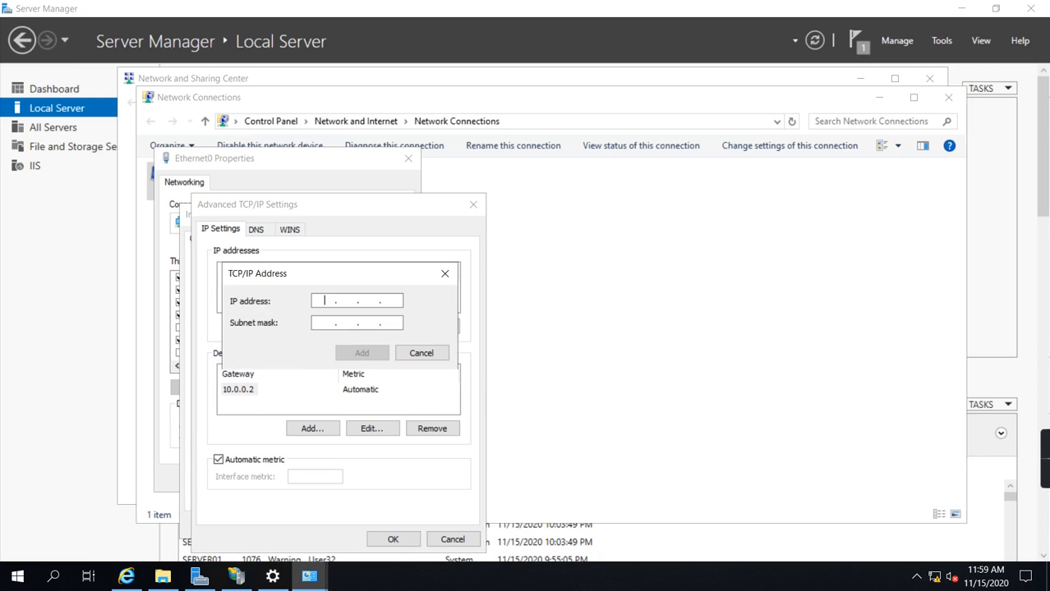
pyautogui.write('10 . 0 . 0 . 52')
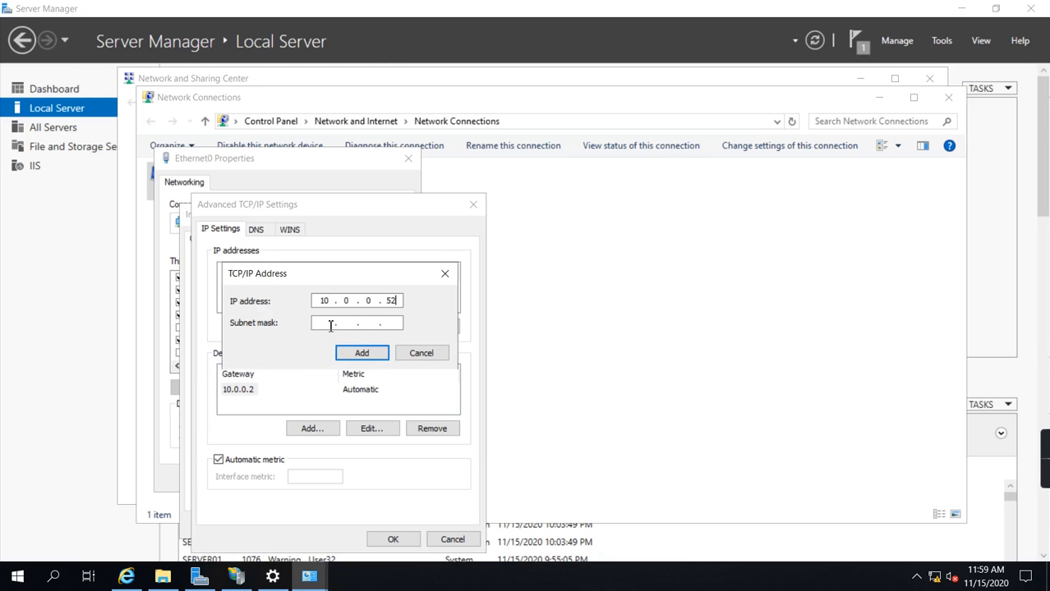
pyautogui.click(330, 324)
pyautogui.doubleClick(356, 325)
pyautogui.click(362, 353)
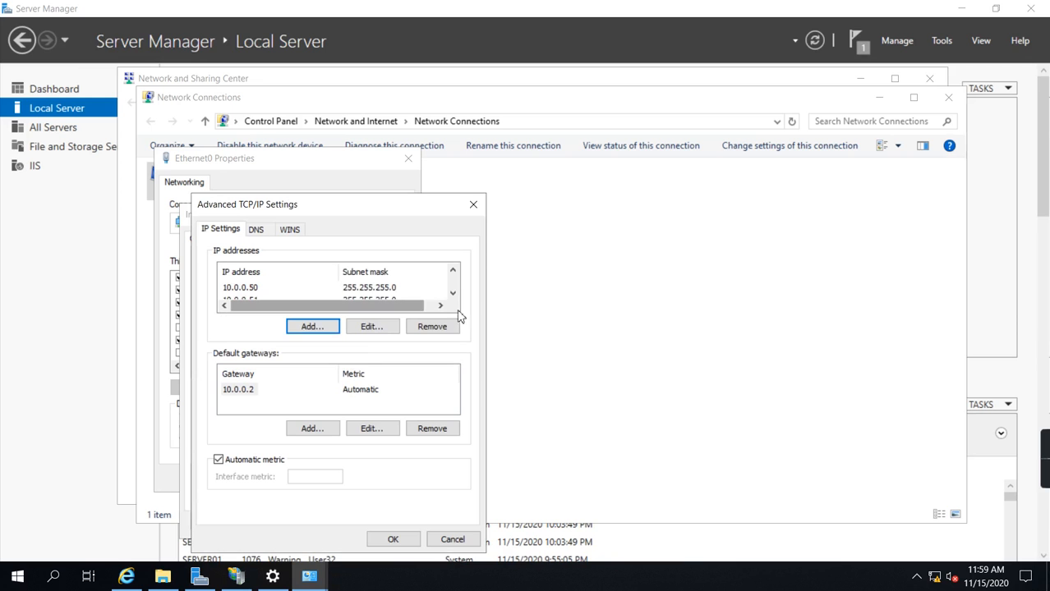
# Step: Add the IP address 10.0.0.53 with subnet mask 255.255.255.0 and apply the adapter's IPv4 settings
pyautogui.click(294, 327)
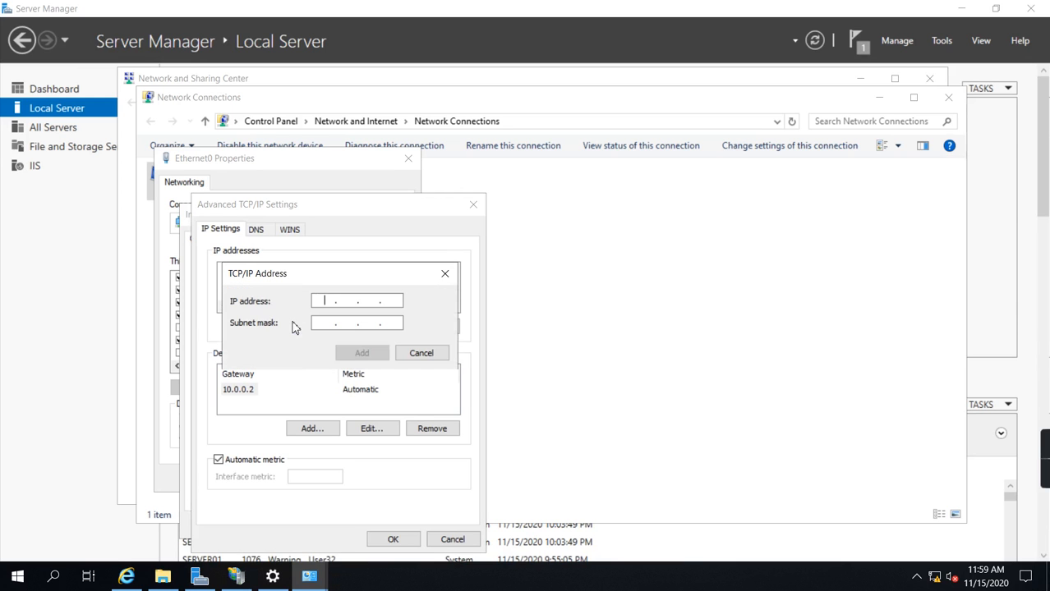
pyautogui.write('10 . 0 . 0 . 53')
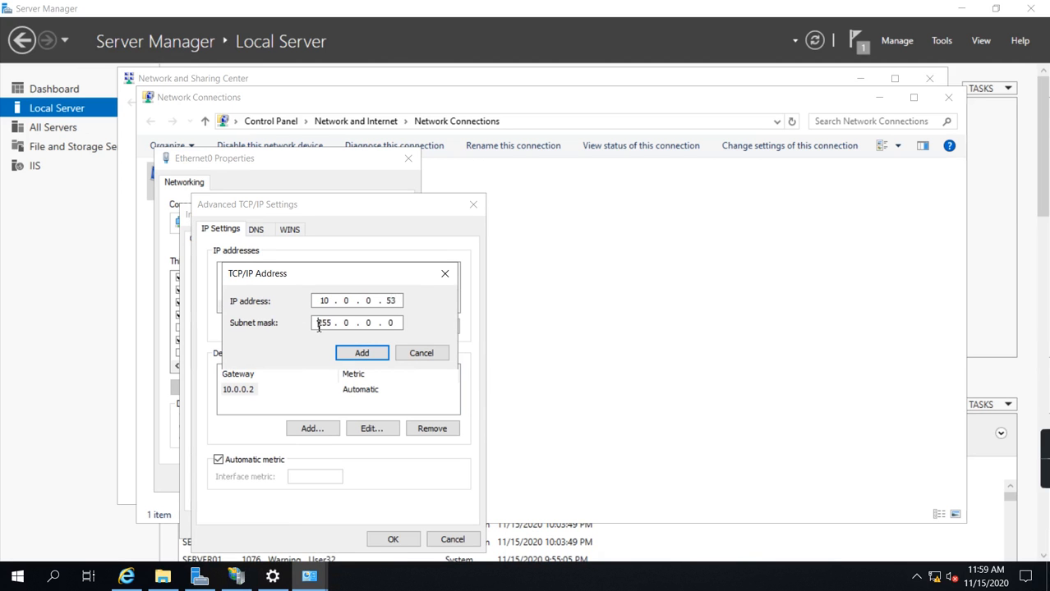
pyautogui.doubleClick(344, 322)
pyautogui.click(369, 352)
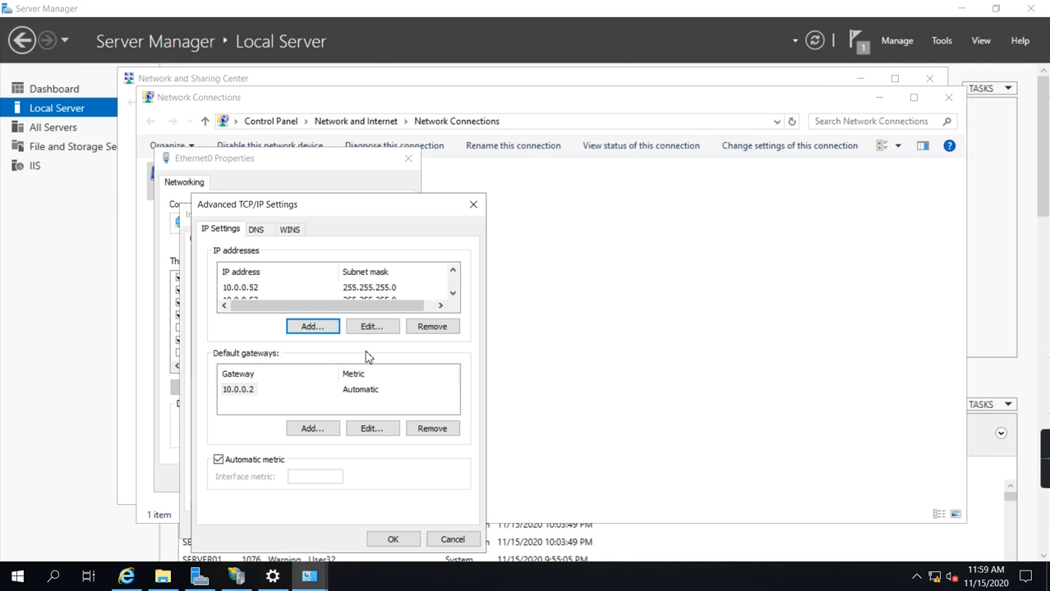
pyautogui.click(402, 545)
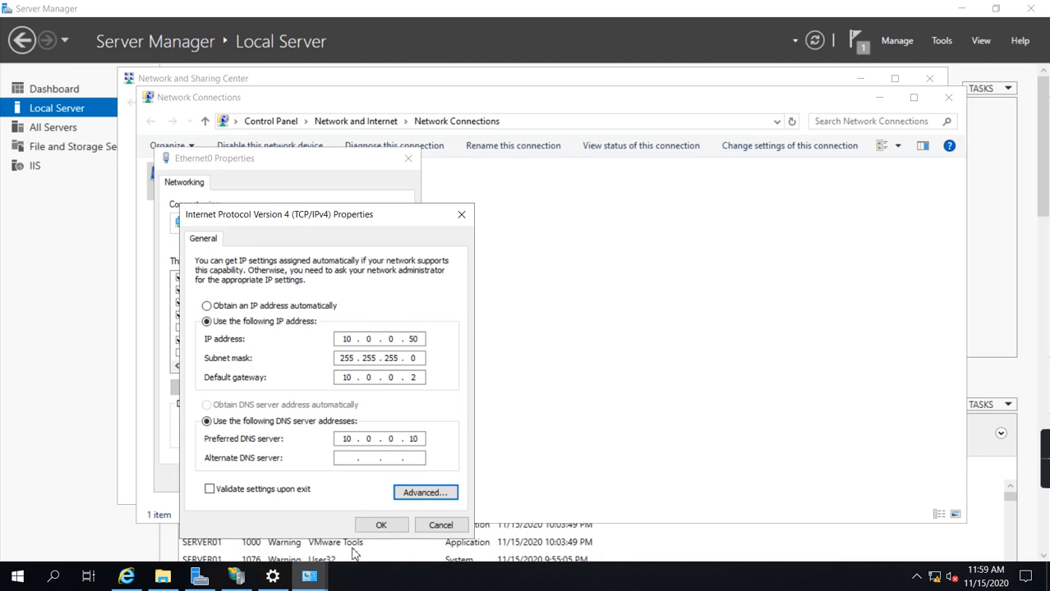
pyautogui.click(381, 525)
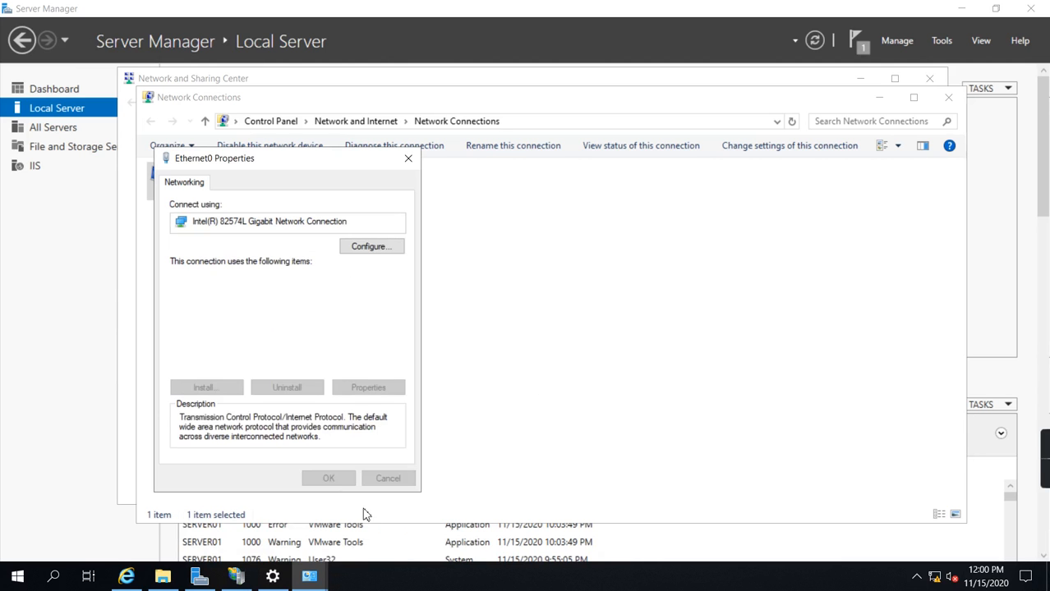
pyautogui.click(328, 479)
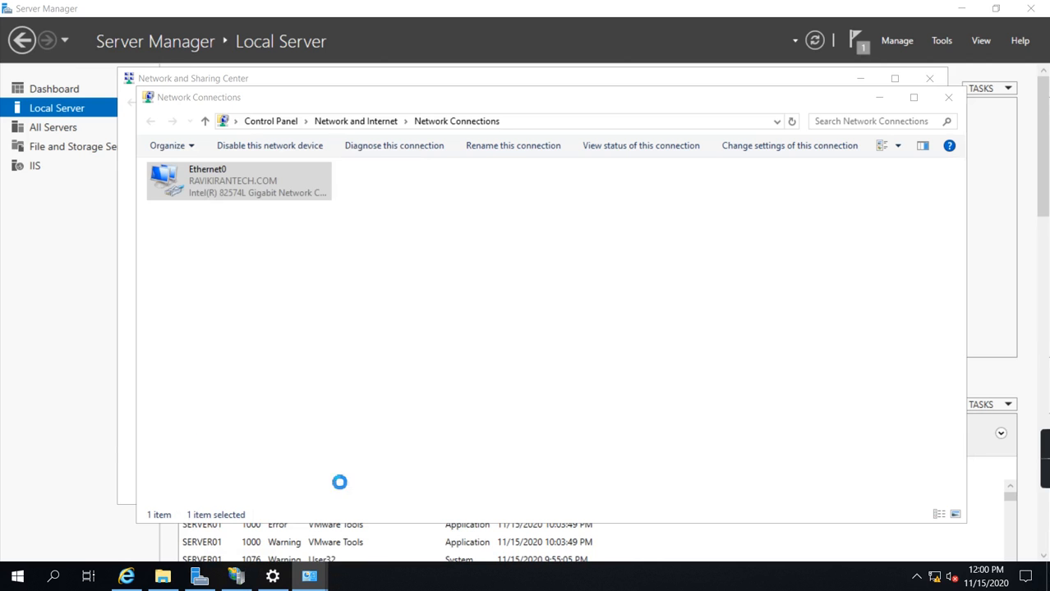
# Step: Check the IPv4 addresses assigned to Ethernet0 in its network connection details
pyautogui.rightClick(213, 201)
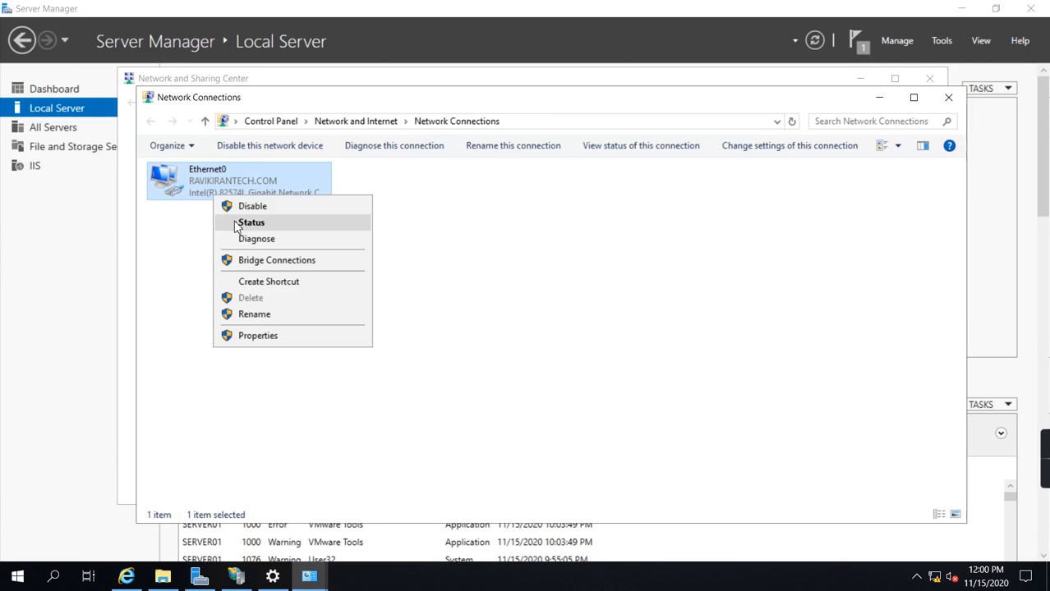
pyautogui.click(250, 223)
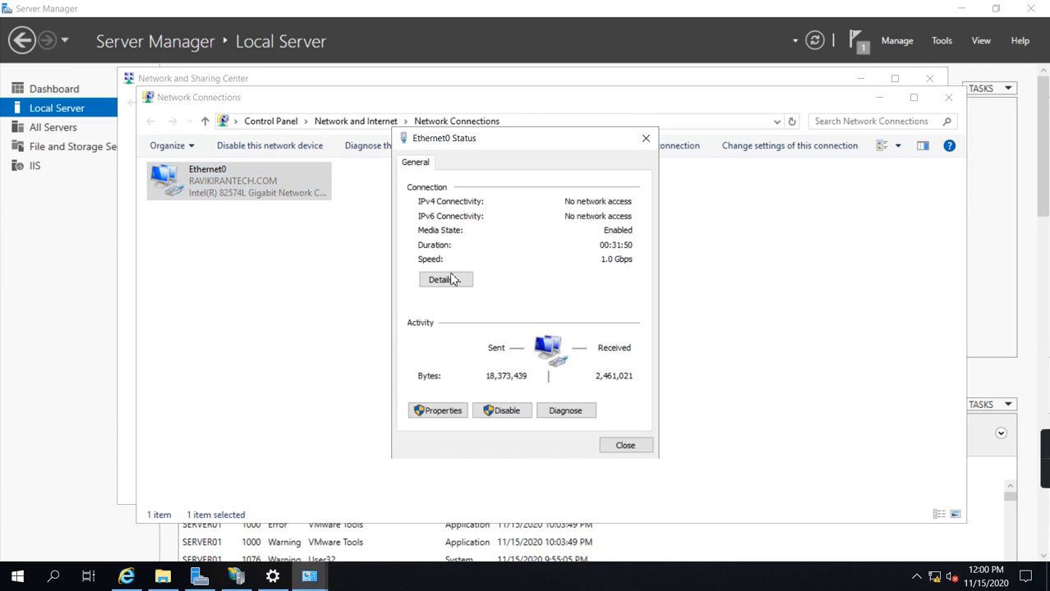
pyautogui.click(457, 282)
pyautogui.moveTo(542, 170); pyautogui.dragTo(656, 153)
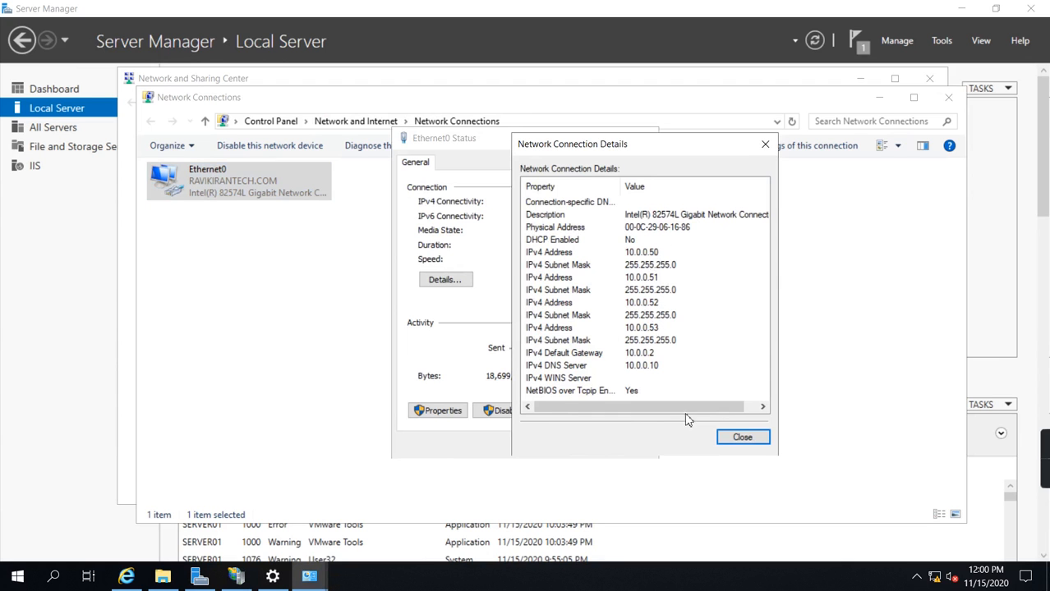
pyautogui.click(742, 437)
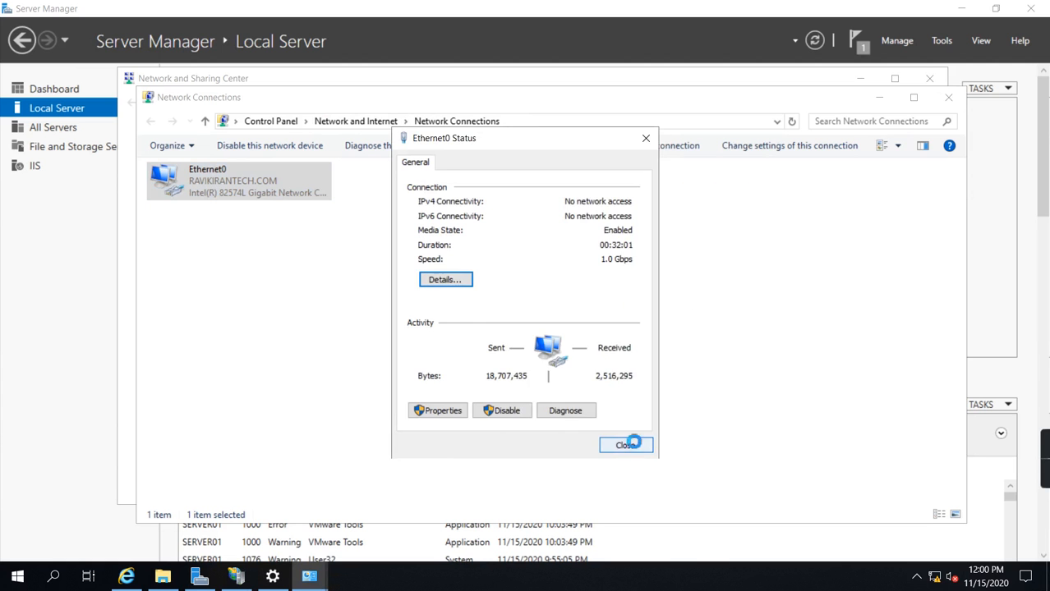
pyautogui.click(629, 441)
# Step: Close the network windows and minimize Server Manager to return to IIS Manager
pyautogui.click(948, 96)
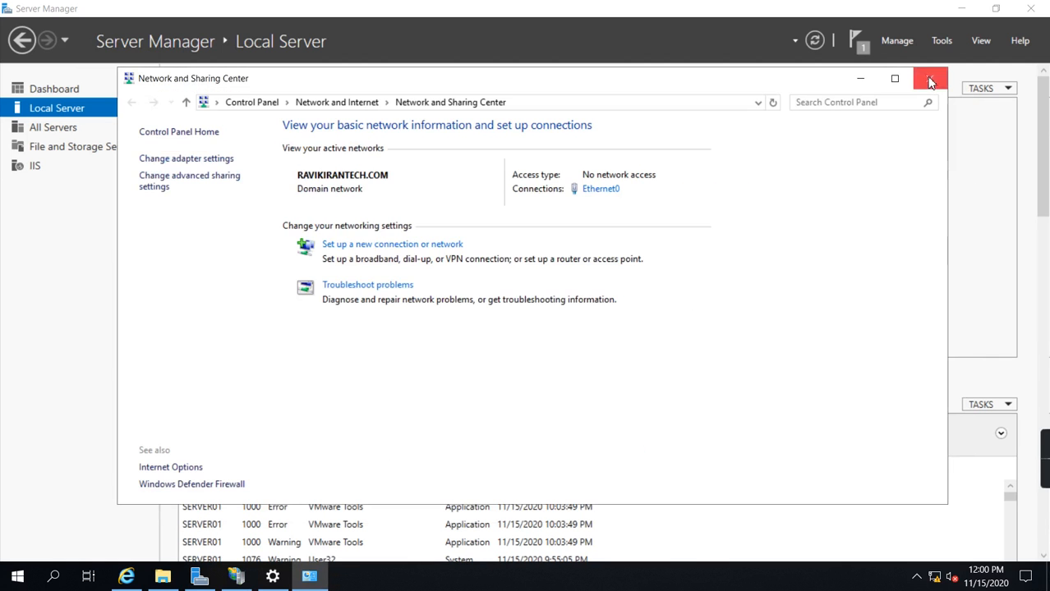
pyautogui.click(932, 79)
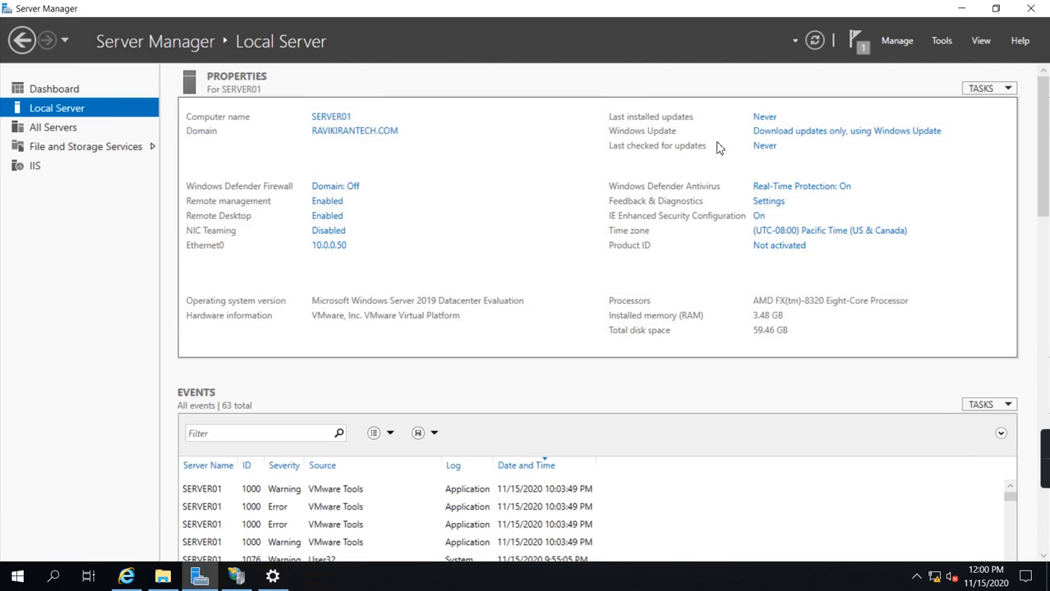
pyautogui.click(961, 8)
pyautogui.click(627, 59)
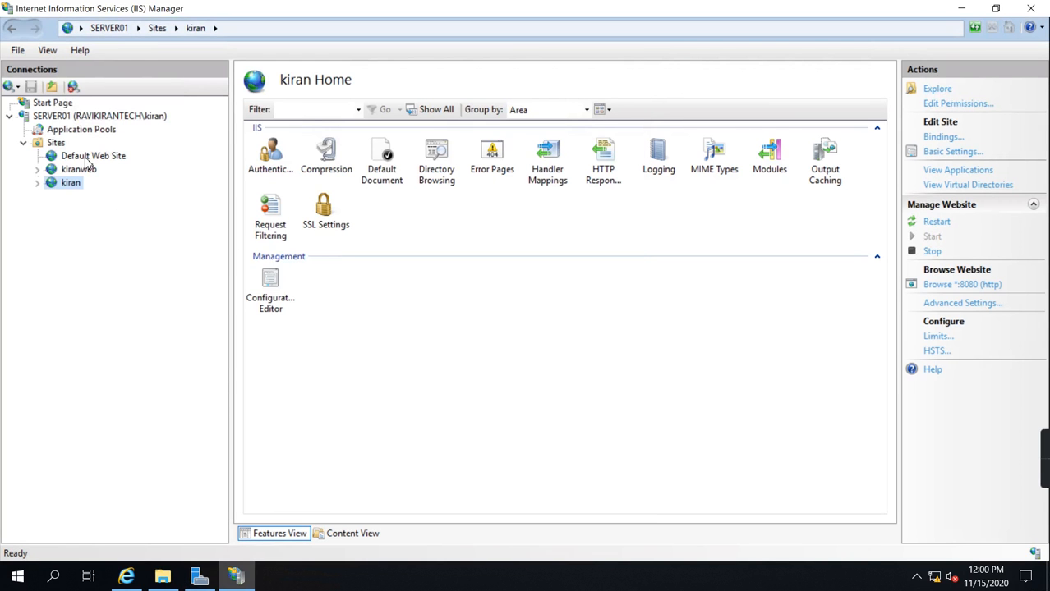
# Step: Refresh the SERVER01 connection and view its list of sites
pyautogui.click(80, 118)
pyautogui.press('F5')
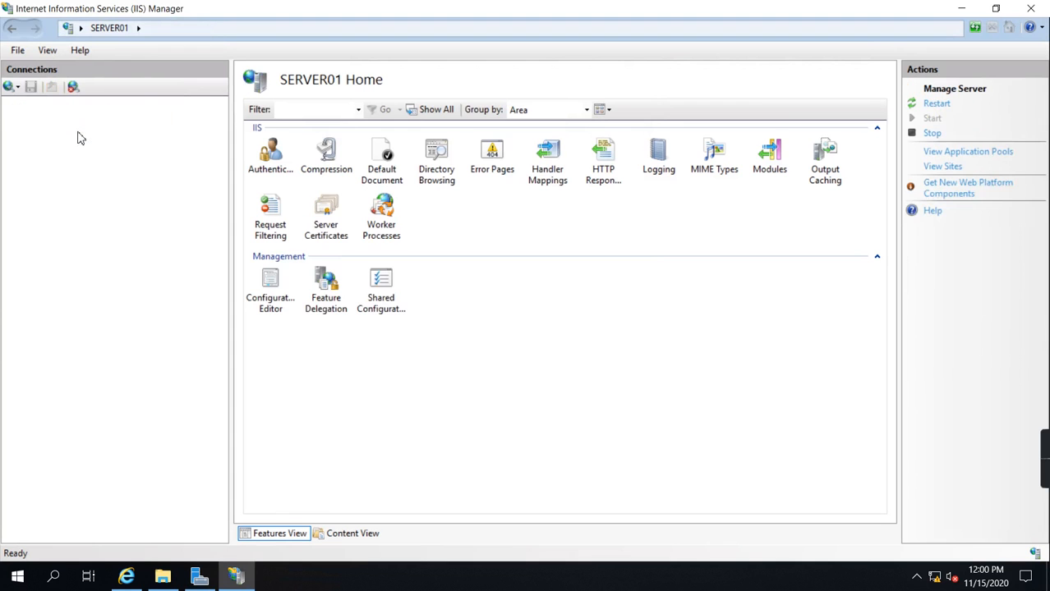
pyautogui.click(56, 144)
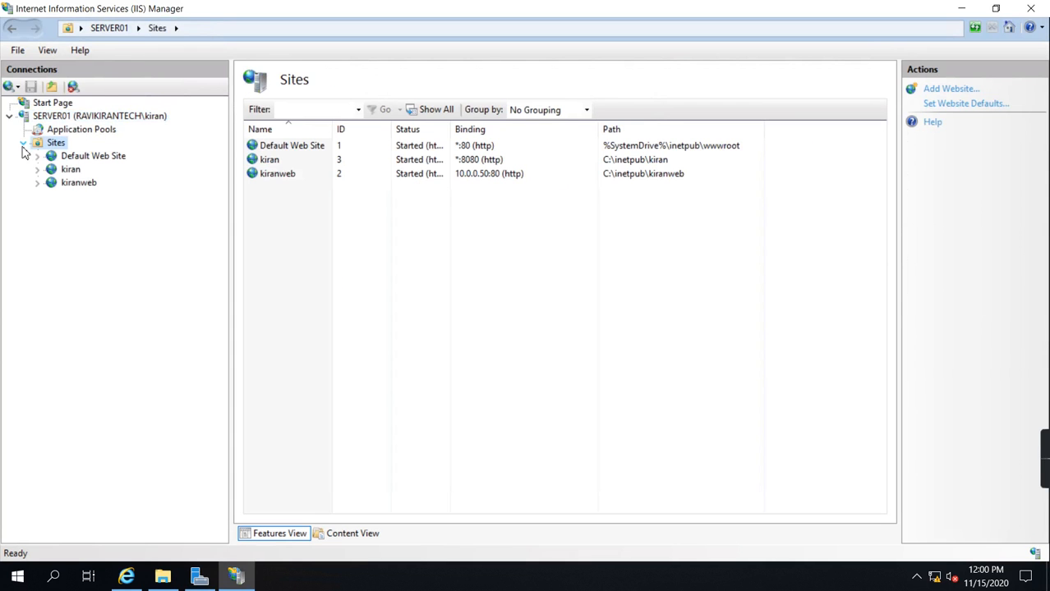
pyautogui.click(80, 184)
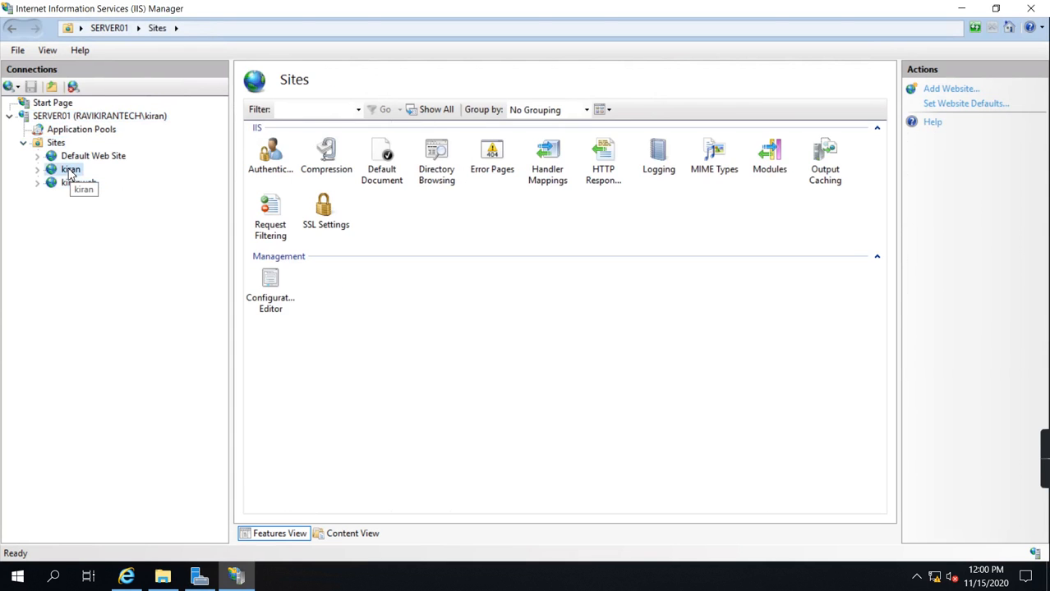
# Step: Edit the kiran site's http binding to use IP address 10.0.0.51 and port 80
pyautogui.click(71, 172)
pyautogui.rightClick(71, 172)
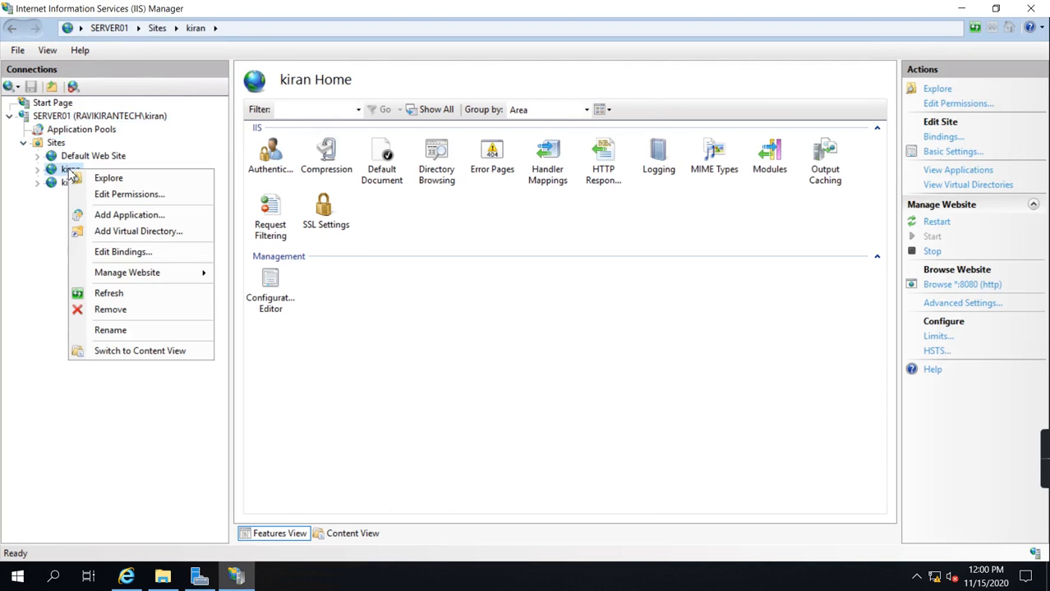
pyautogui.click(123, 252)
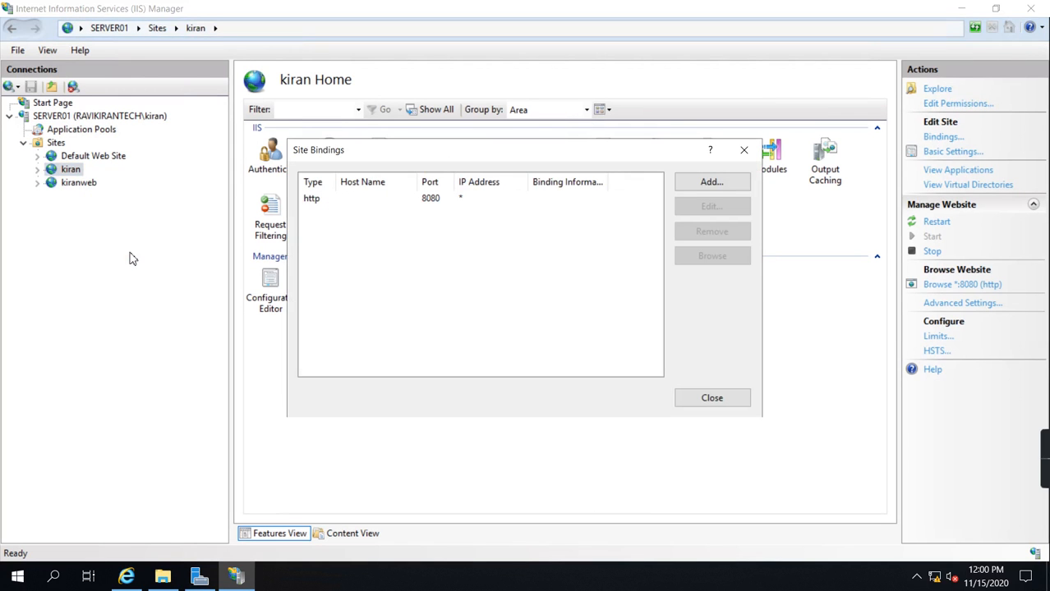
pyautogui.click(420, 198)
pyautogui.click(712, 206)
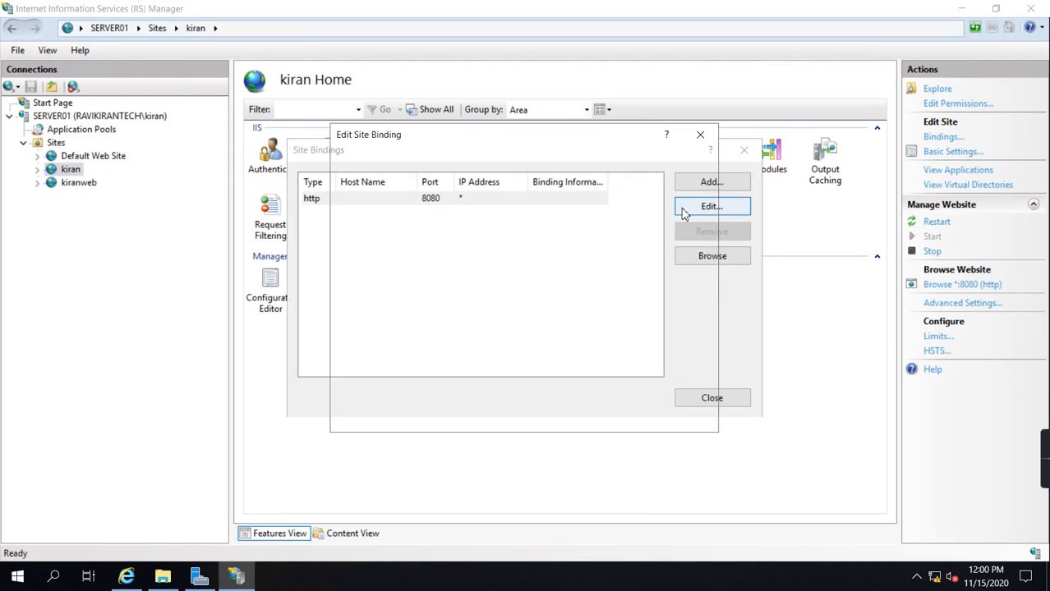
pyautogui.moveTo(622, 179); pyautogui.dragTo(520, 180)
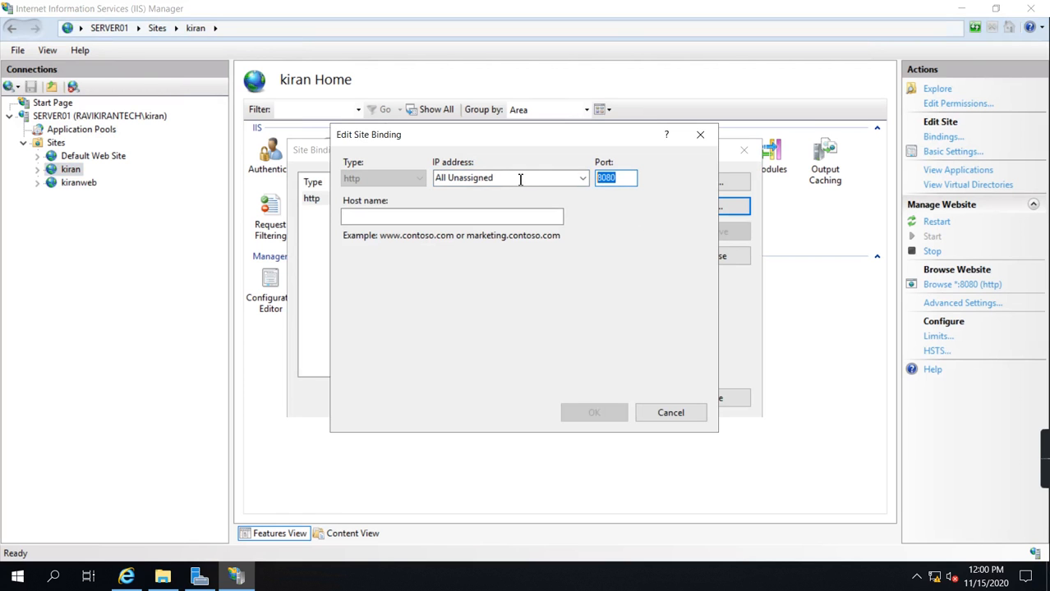
pyautogui.moveTo(622, 178); pyautogui.dragTo(550, 181)
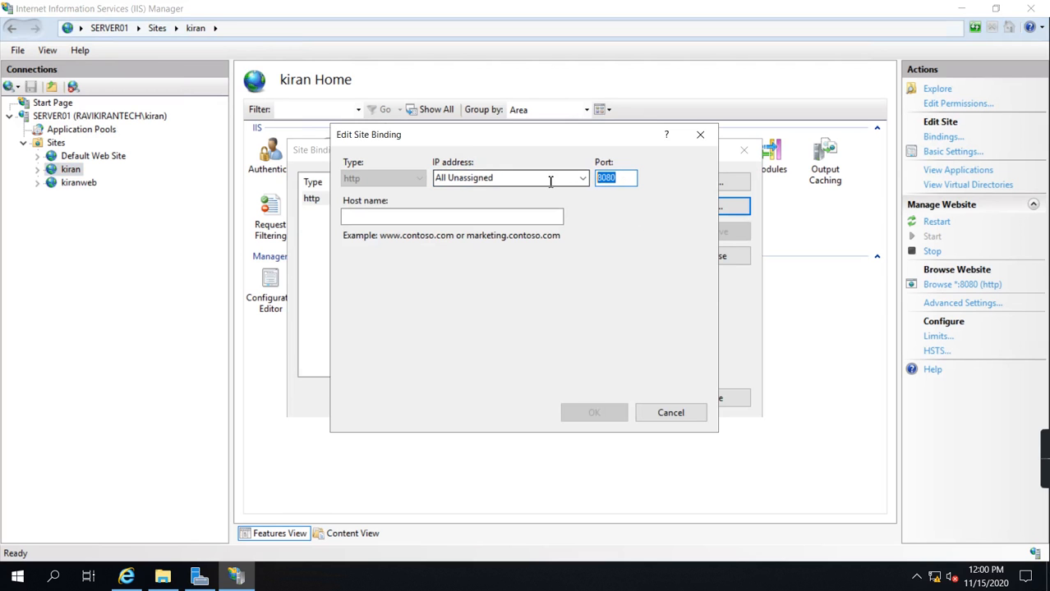
pyautogui.write('8')
pyautogui.click(582, 179)
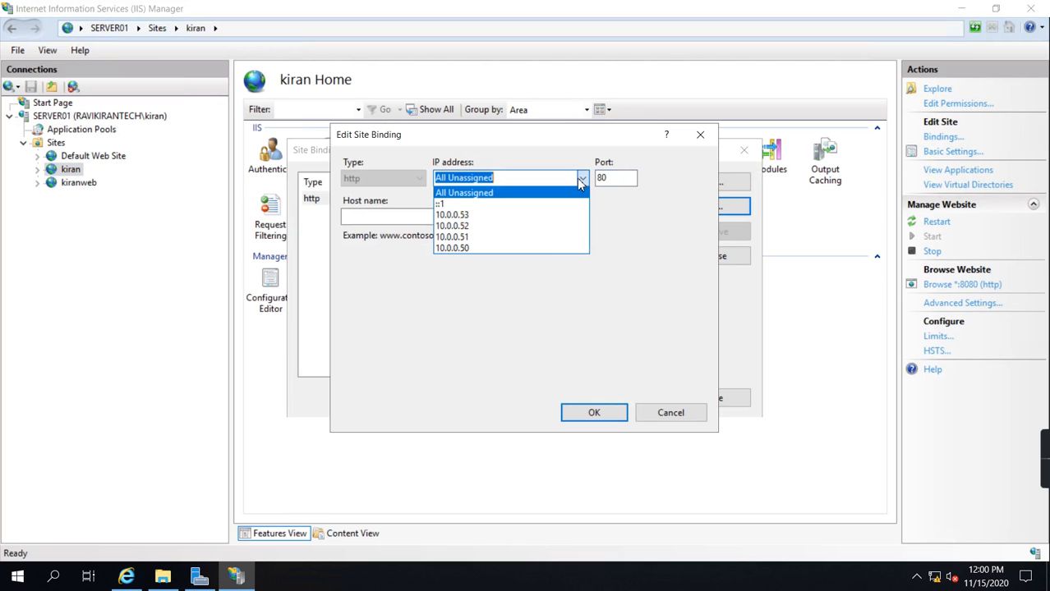
pyautogui.click(469, 238)
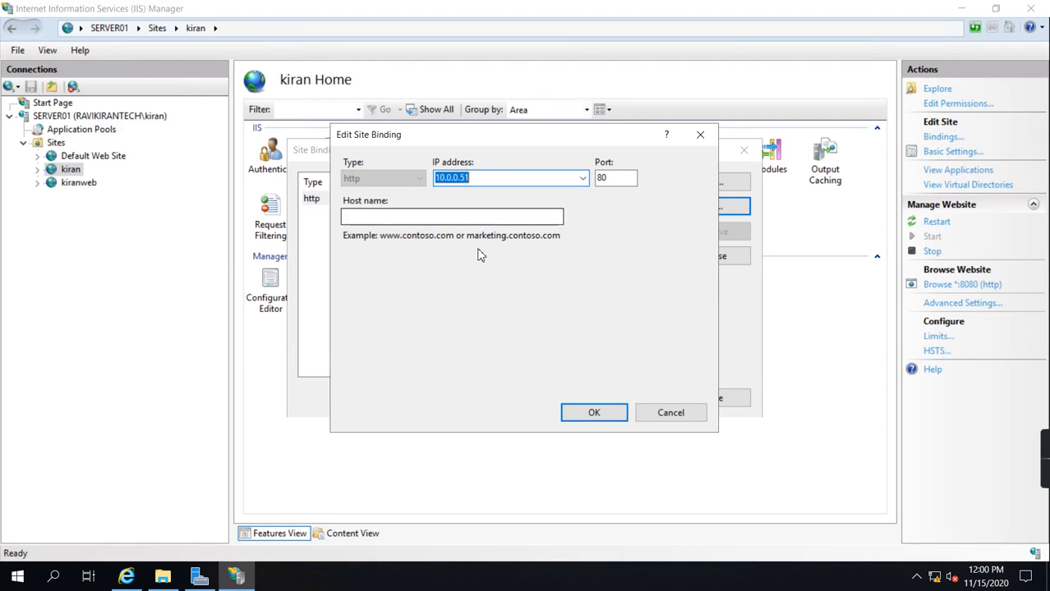
pyautogui.click(606, 417)
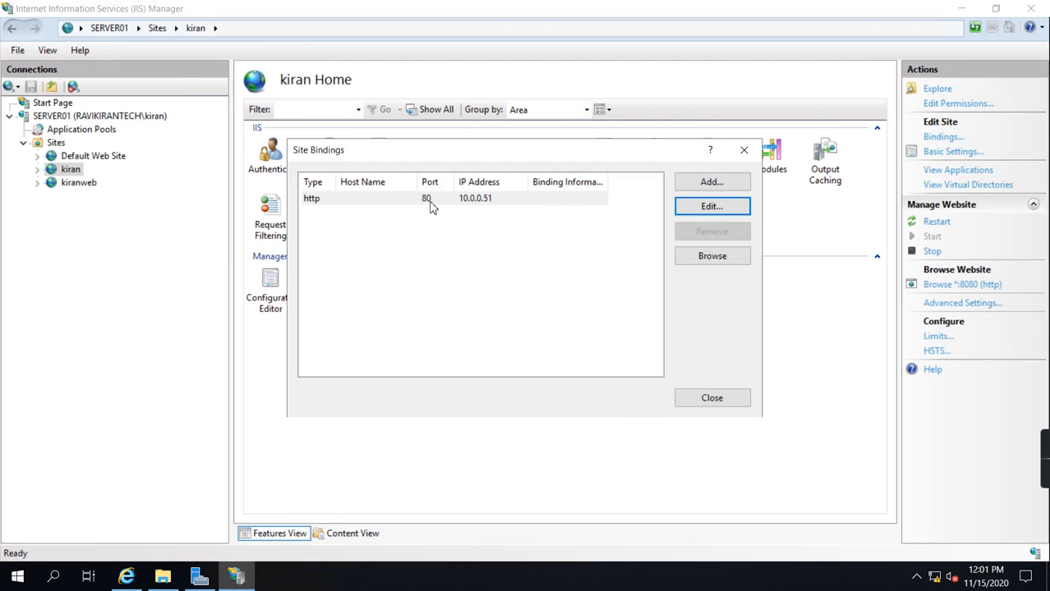
pyautogui.click(711, 399)
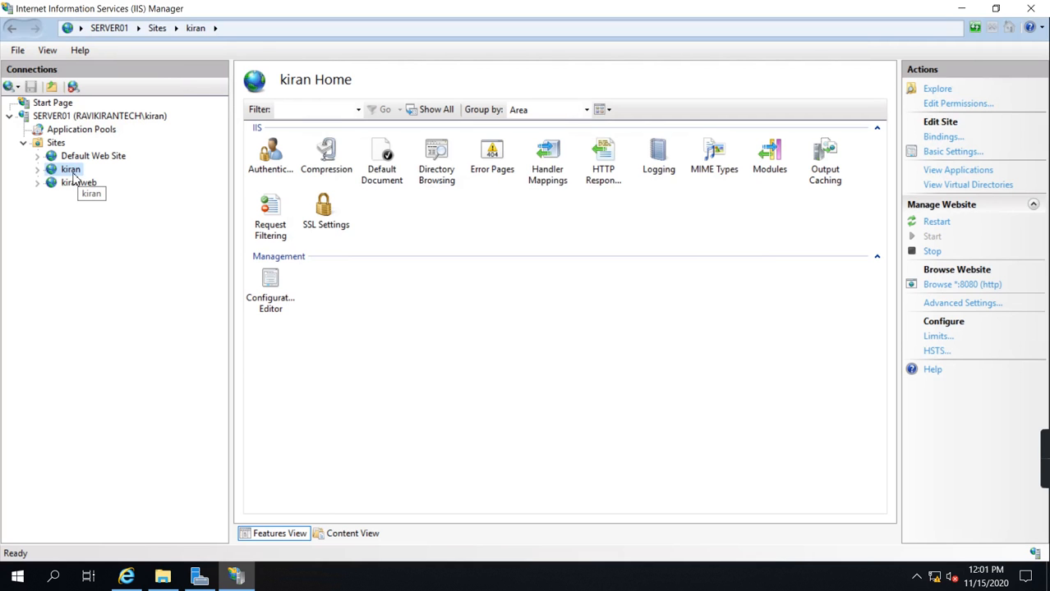
# Step: View the kiranweb folder in File Explorer, then switch to the host computer and browse New folder on its Desktop
pyautogui.click(162, 577)
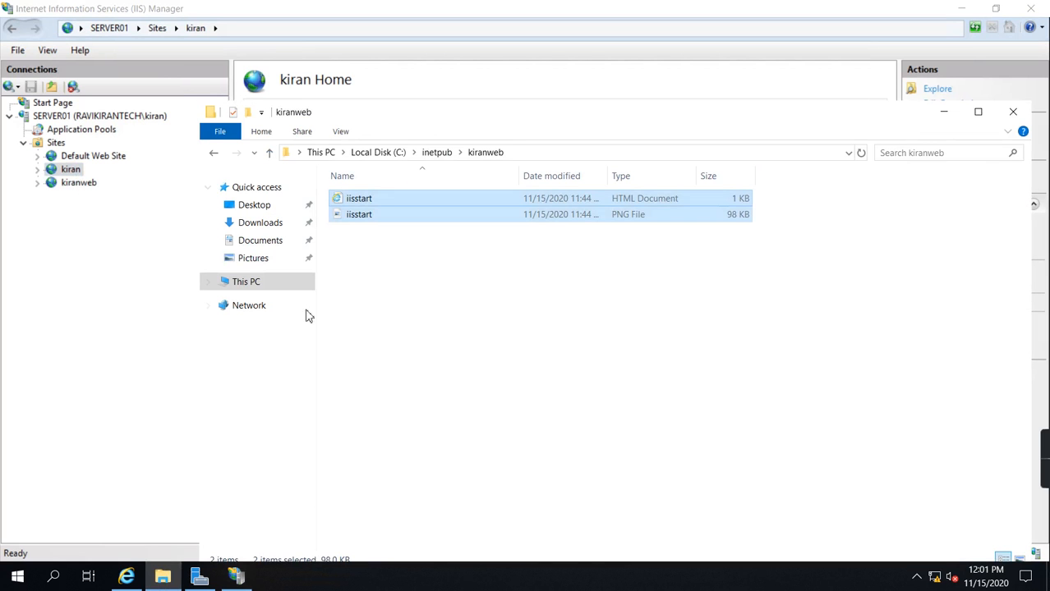
pyautogui.click(438, 267)
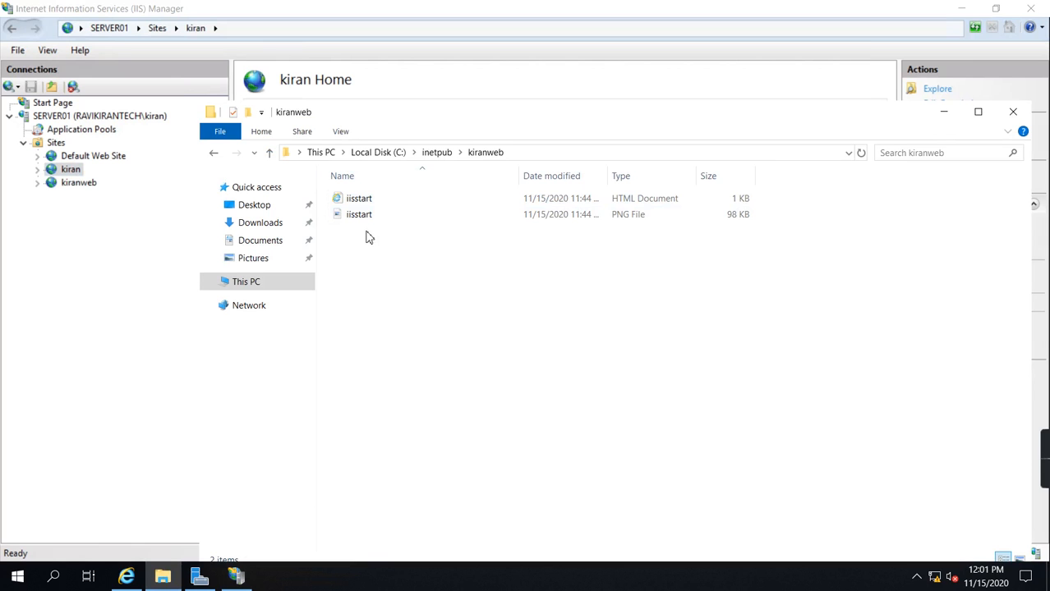
pyautogui.moveTo(438, 4)
pyautogui.click(709, 12)
pyautogui.moveTo(157, 579)
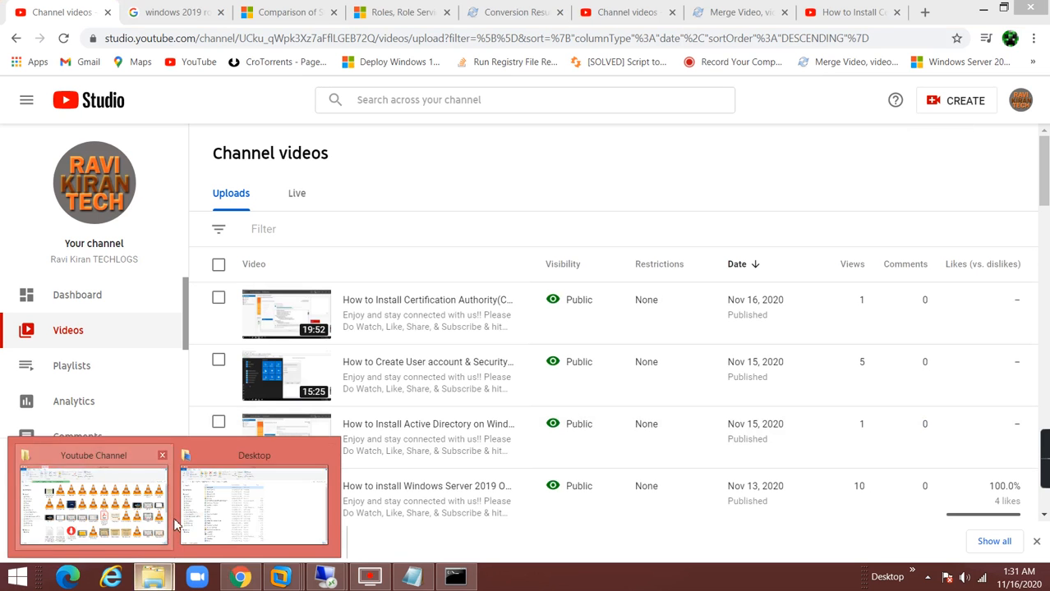
pyautogui.click(218, 497)
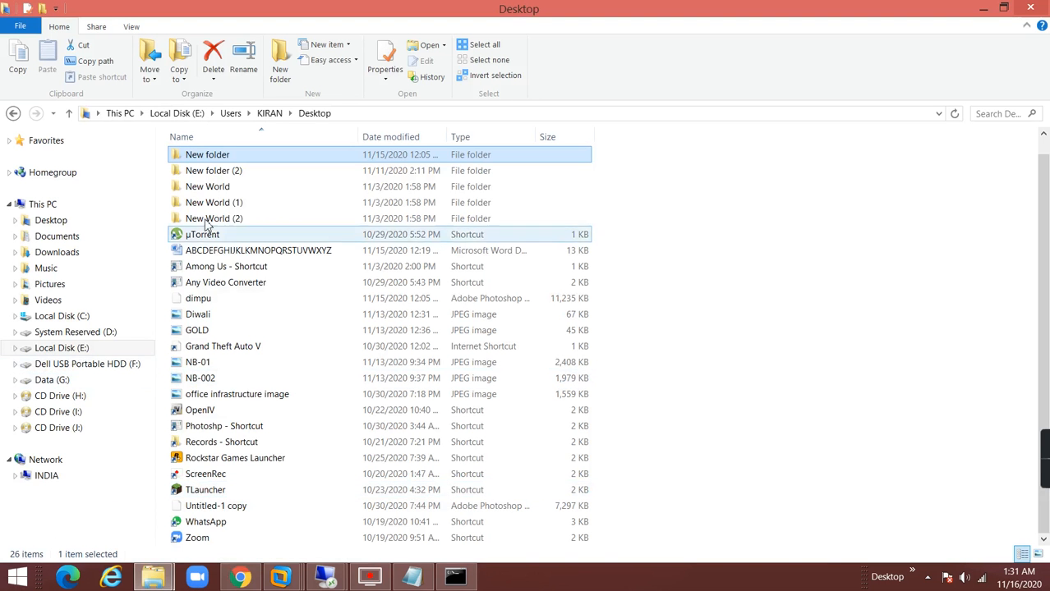
pyautogui.doubleClick(208, 158)
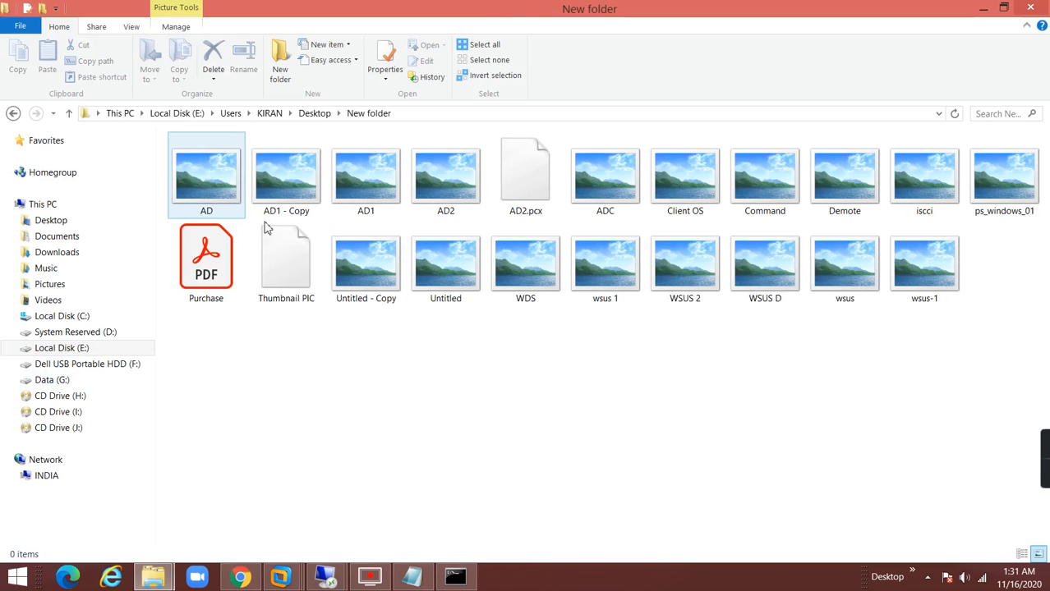
pyautogui.press('BackSpace')
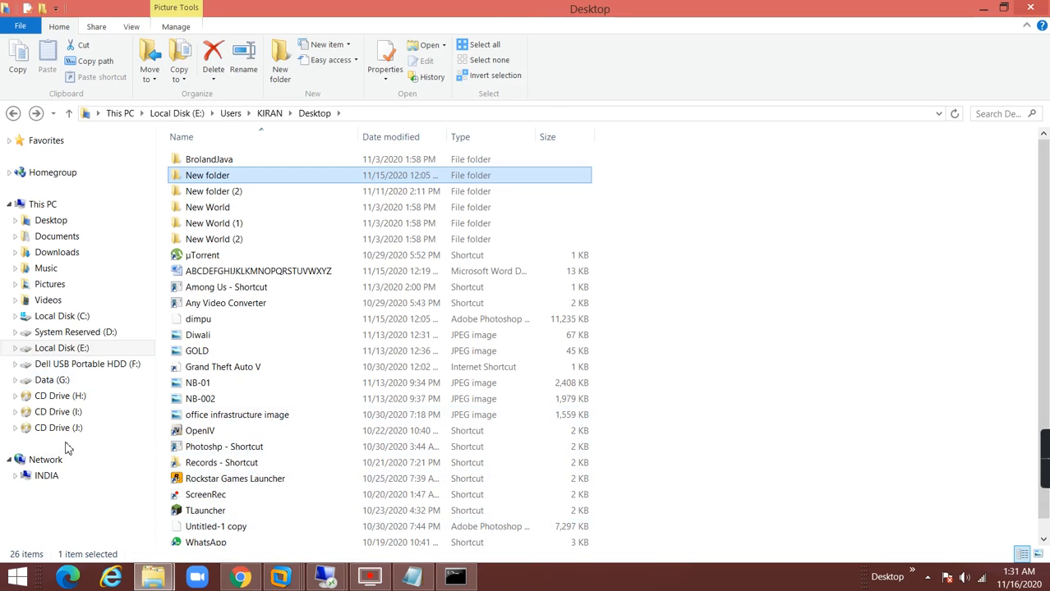
pyautogui.moveTo(1045, 586)
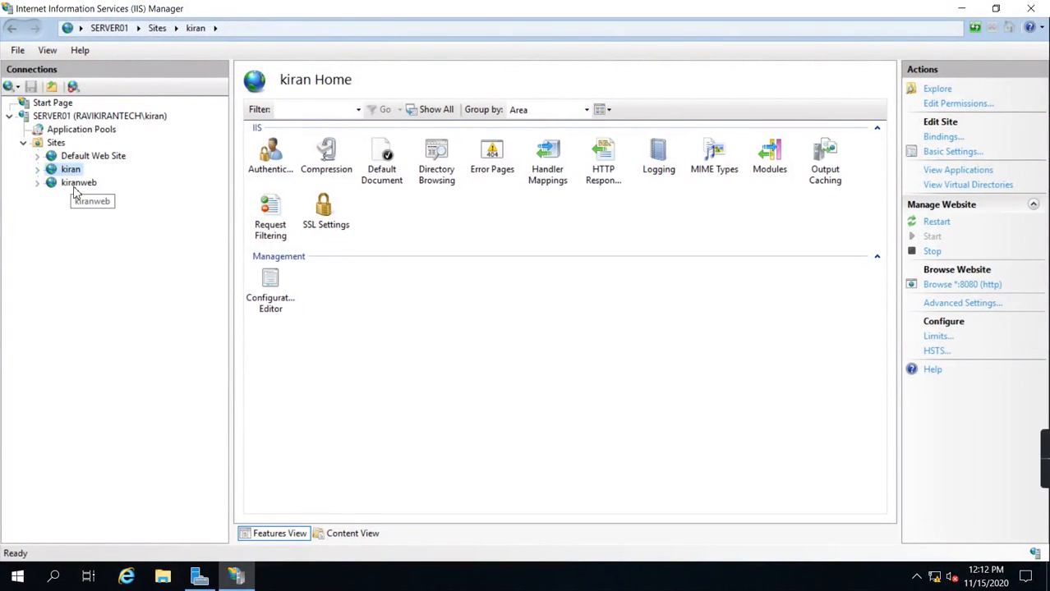
# Step: Start adding a website under Sites and name it XYZ
pyautogui.rightClick(58, 145)
pyautogui.click(87, 155)
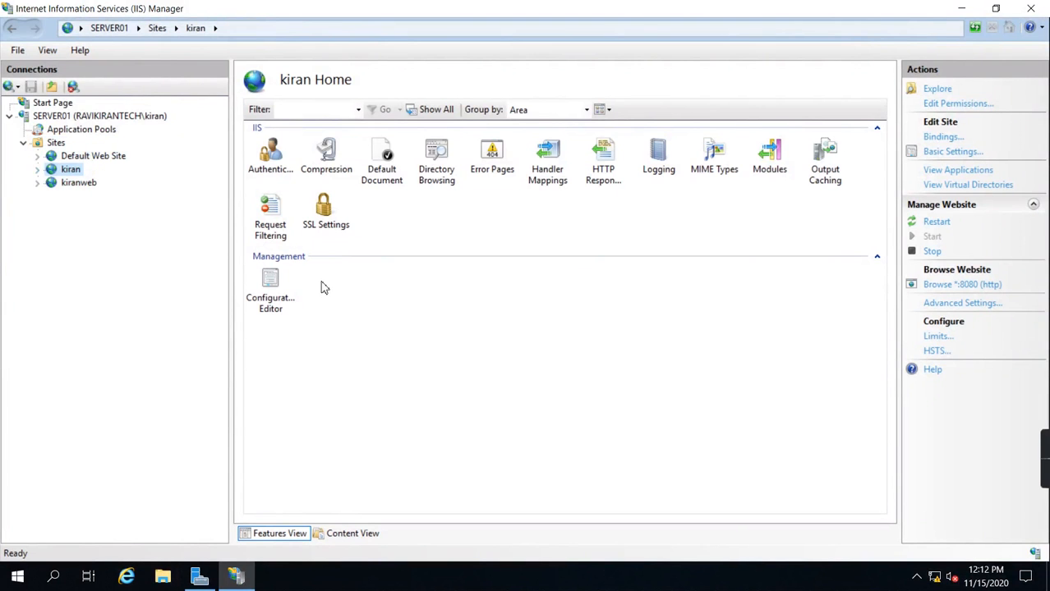
pyautogui.write('XYZ')
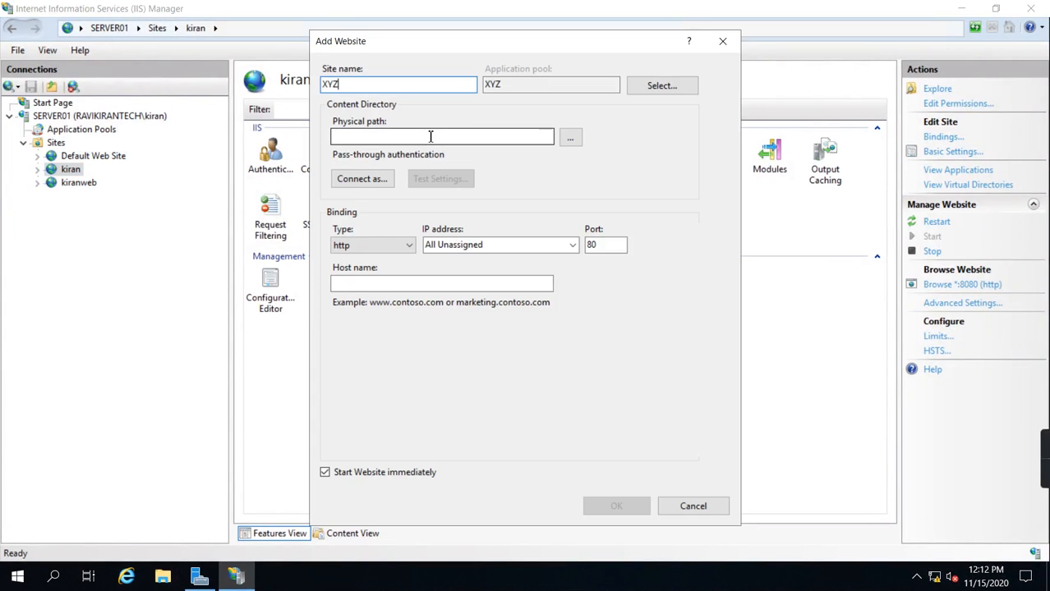
# Step: Create a folder named XYZ inside C:\inetpub and choose it as the new site's physical path
pyautogui.click(570, 138)
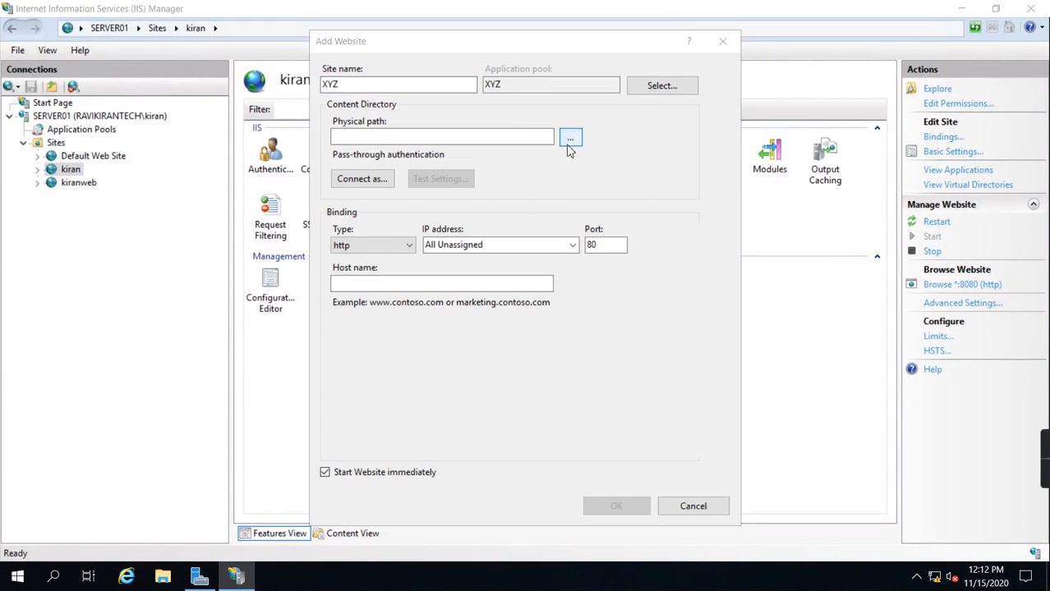
pyautogui.scroll(-2, 626, 274)
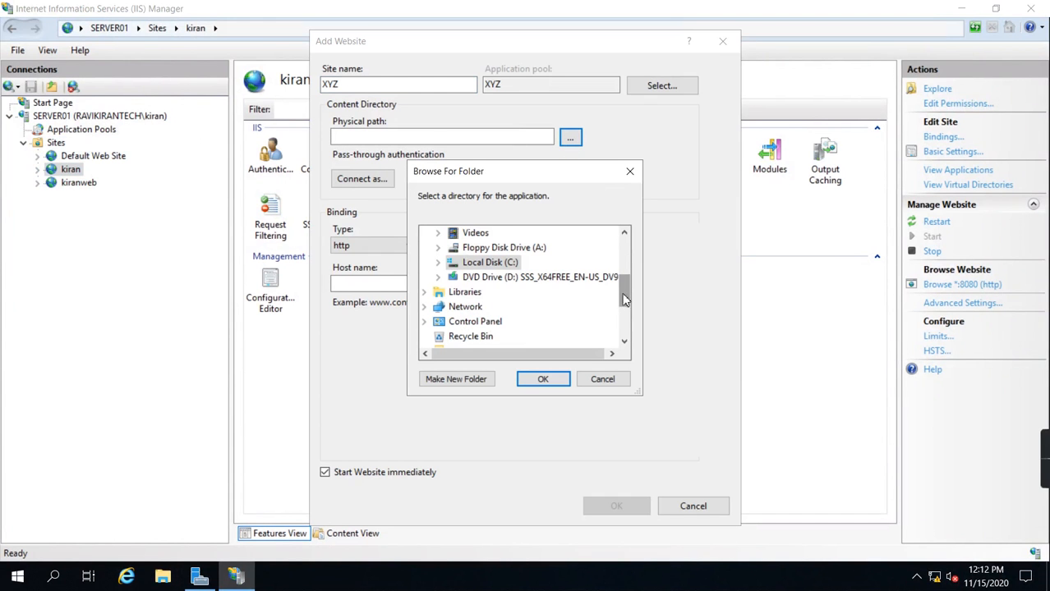
pyautogui.click(439, 265)
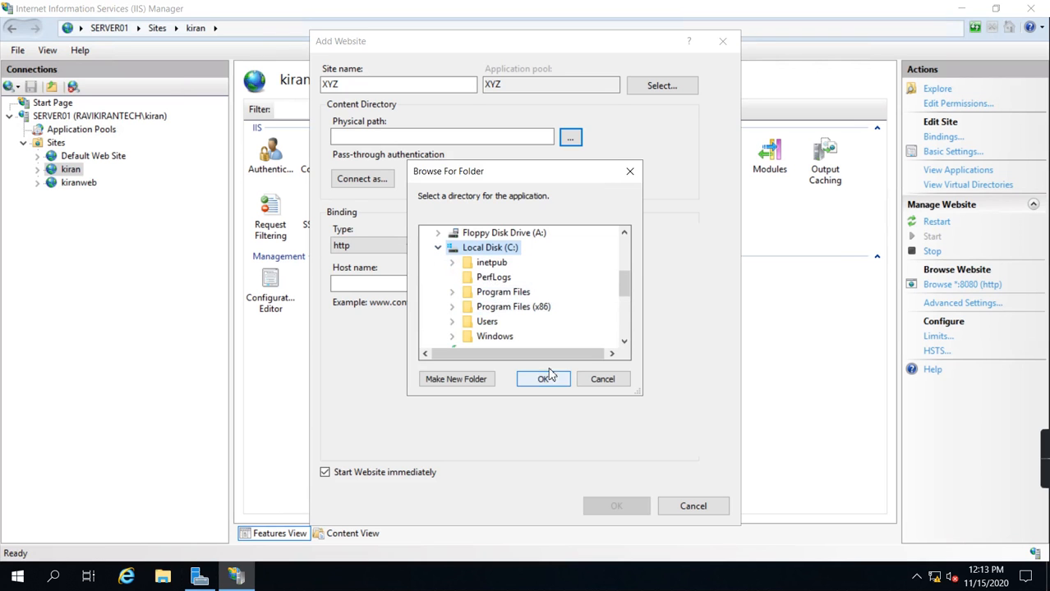
pyautogui.doubleClick(491, 262)
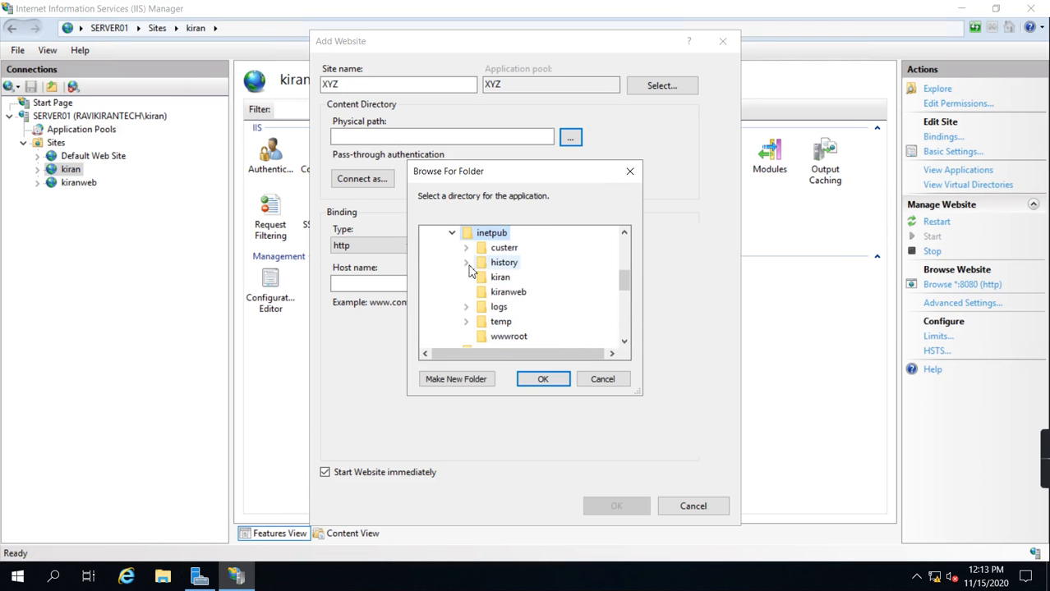
pyautogui.click(466, 380)
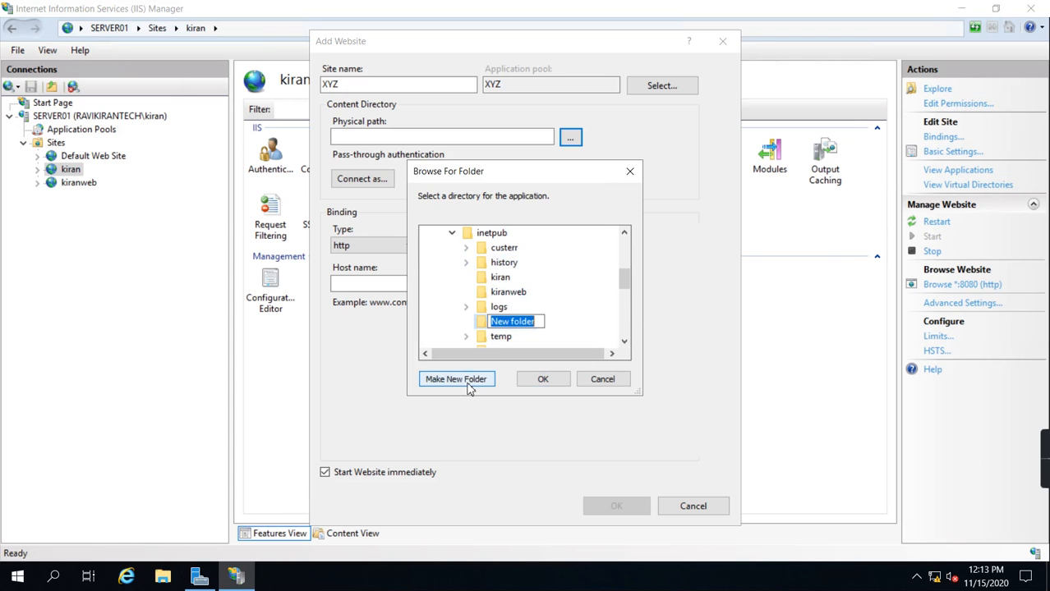
pyautogui.write('XYZ')
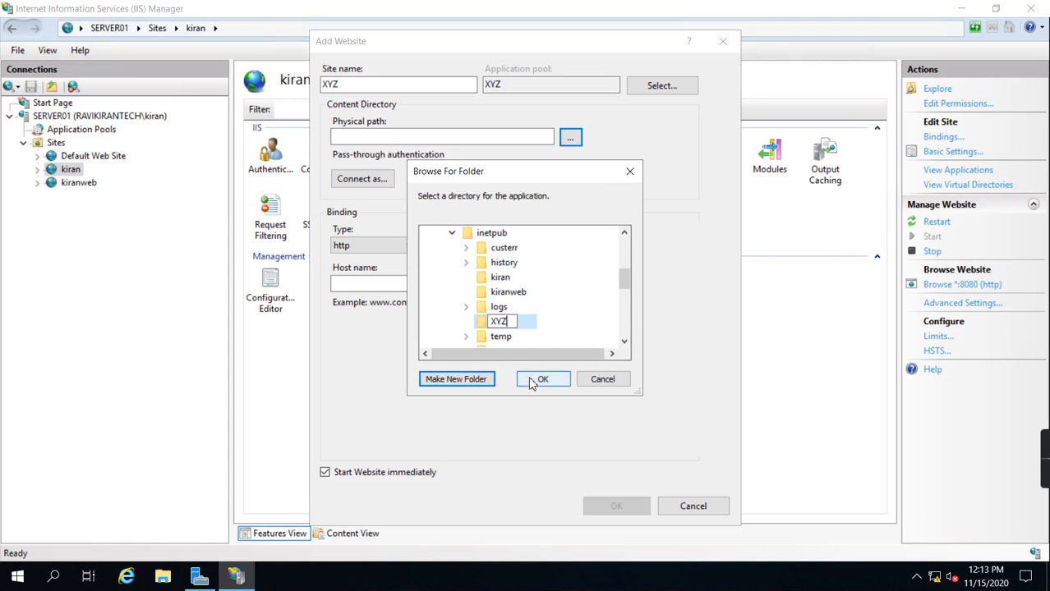
pyautogui.click(544, 381)
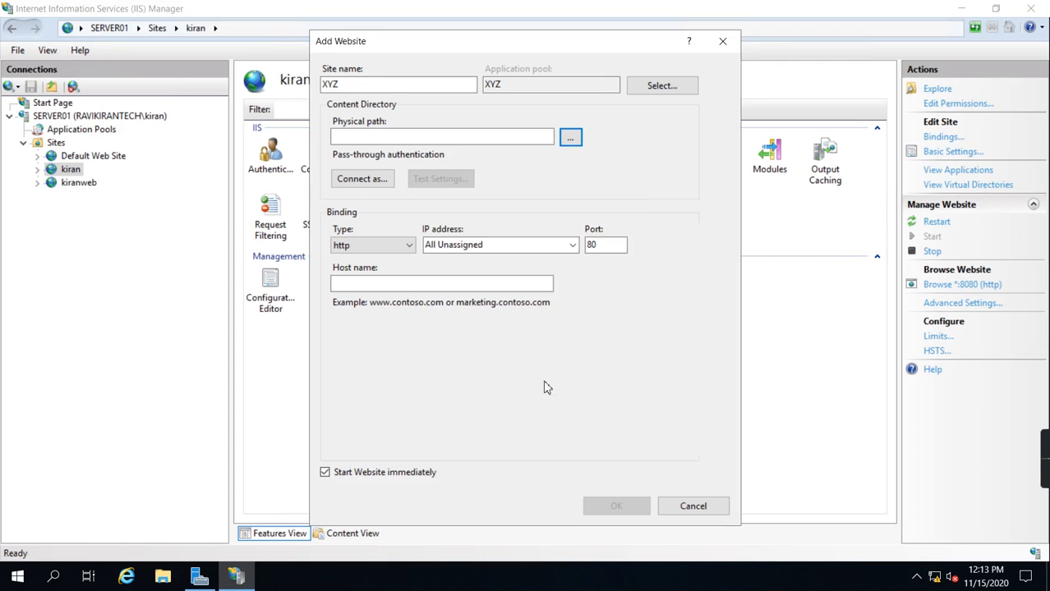
# Step: Set the new site's http binding to IP address 10.0.0.52 and try to create the site
pyautogui.click(573, 246)
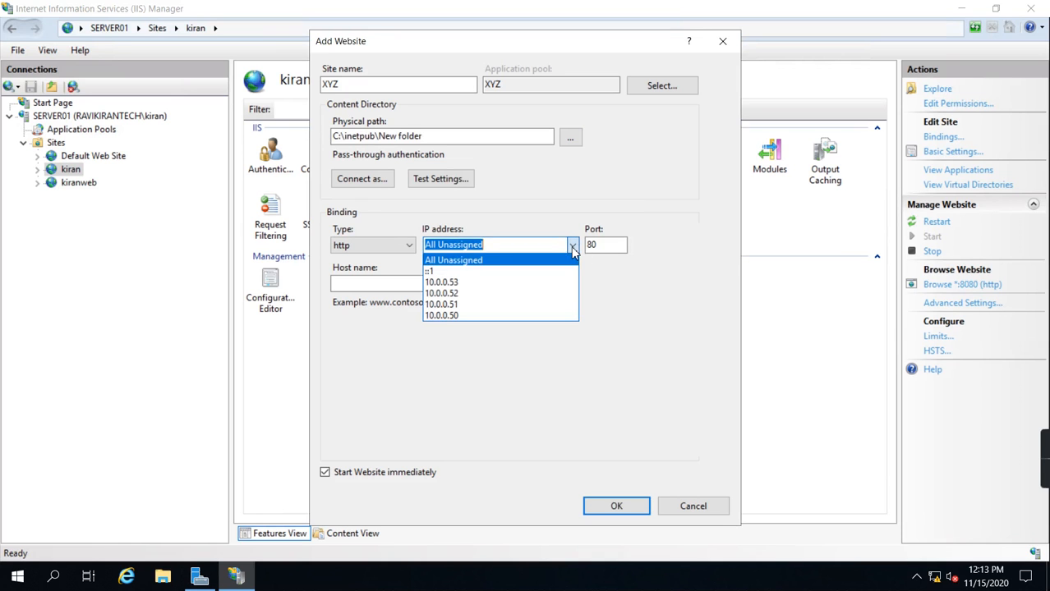
pyautogui.click(457, 294)
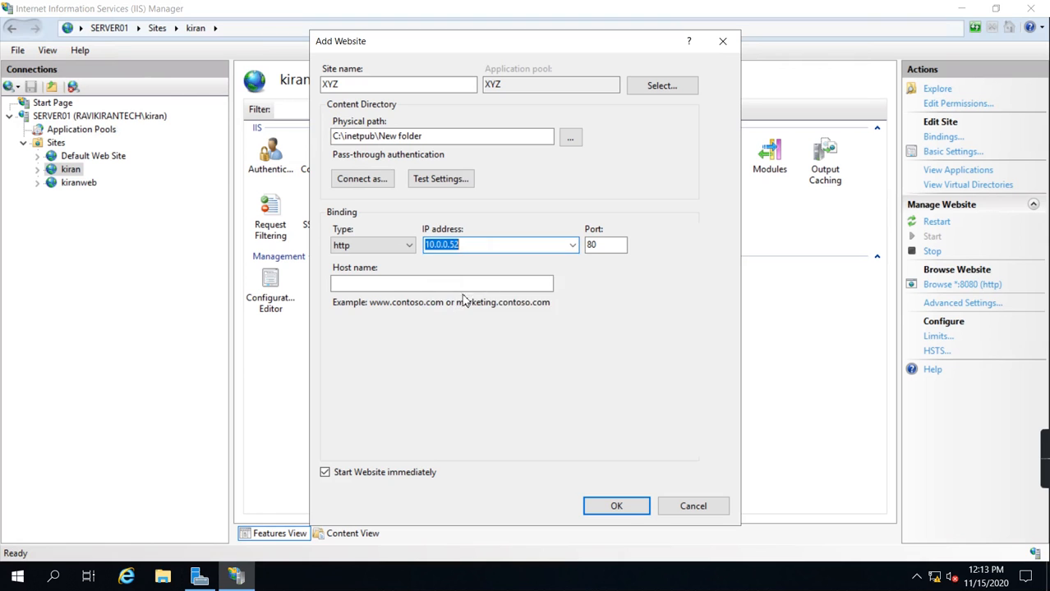
pyautogui.click(618, 508)
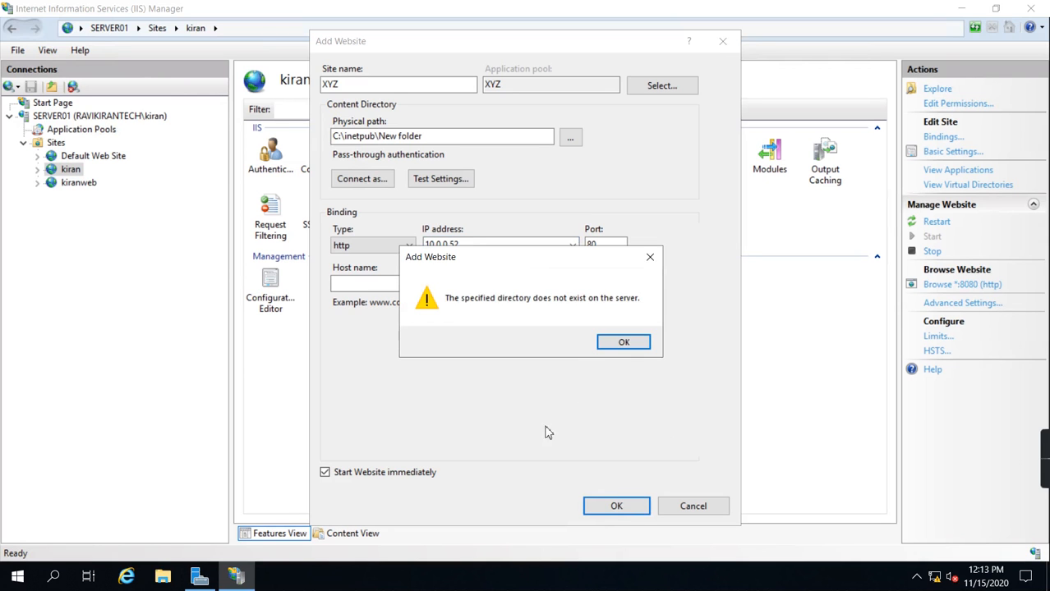
# Step: Correct the physical path to C:\inetpub\xyz, create the XYZ site and select it in the site list
pyautogui.click(621, 343)
pyautogui.moveTo(436, 136); pyautogui.dragTo(381, 139)
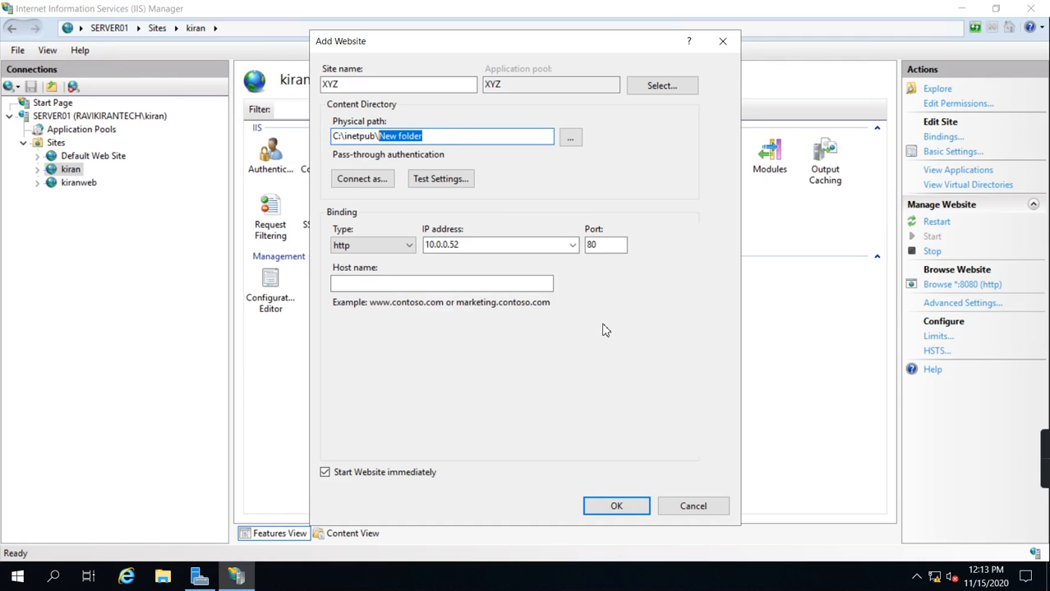
pyautogui.write('xyz')
pyautogui.click(620, 508)
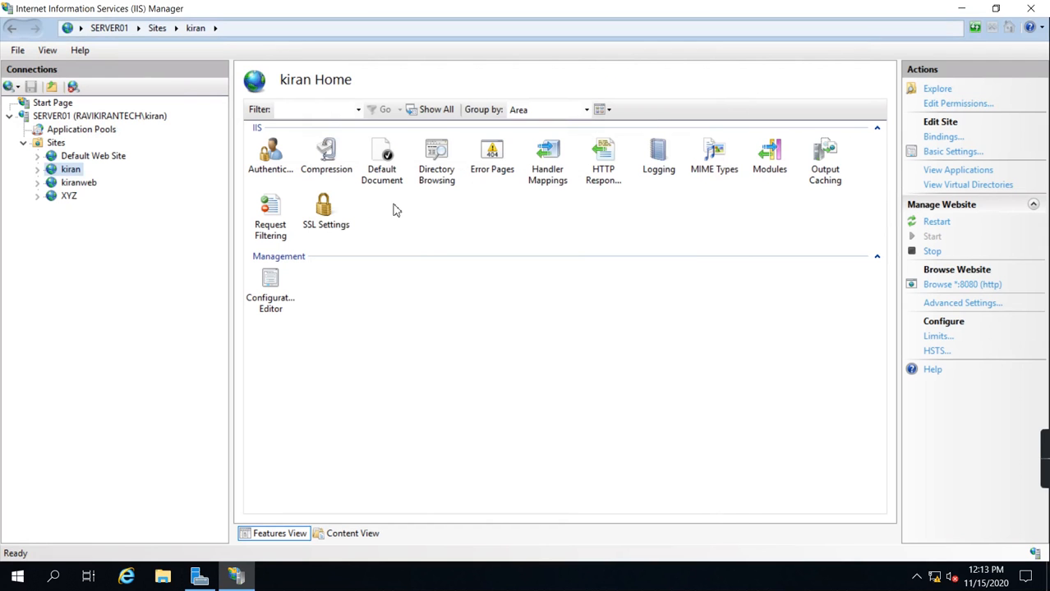
pyautogui.click(68, 197)
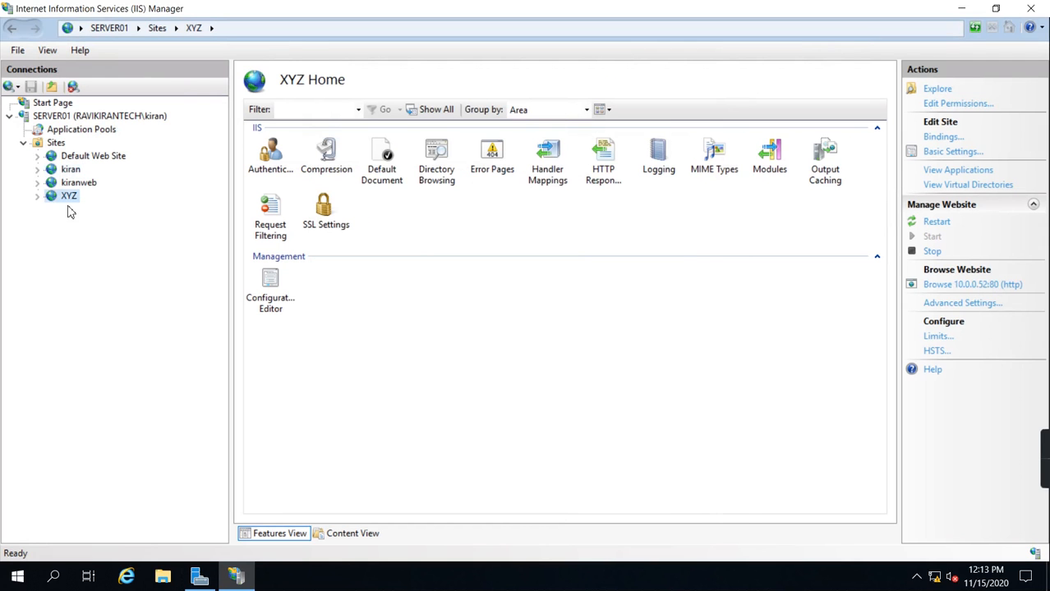
# Step: Start adding another website under Sites and name it abcd
pyautogui.rightClick(61, 144)
pyautogui.click(93, 153)
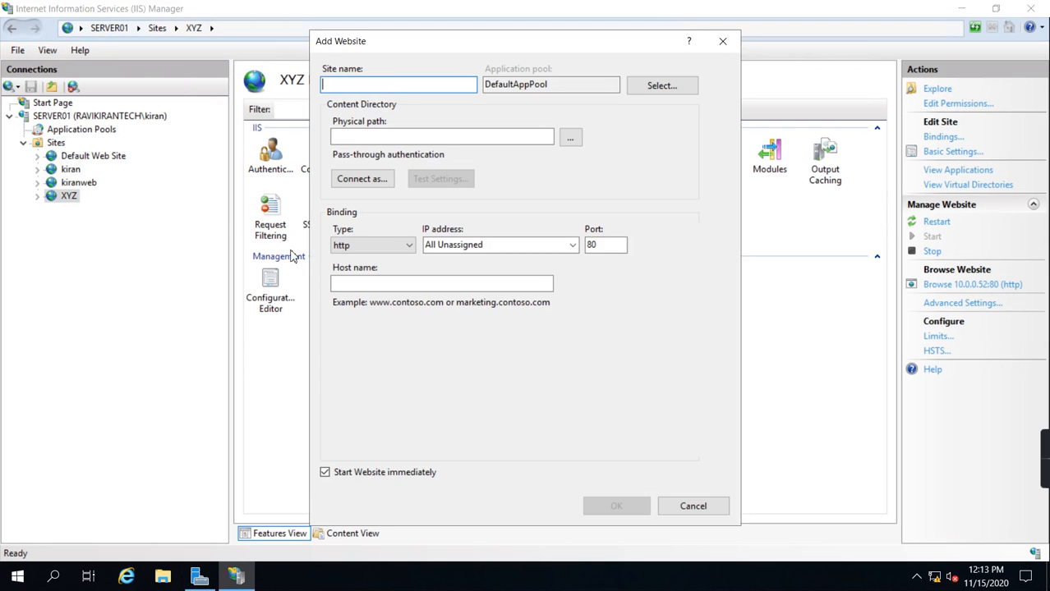
pyautogui.write('abcd')
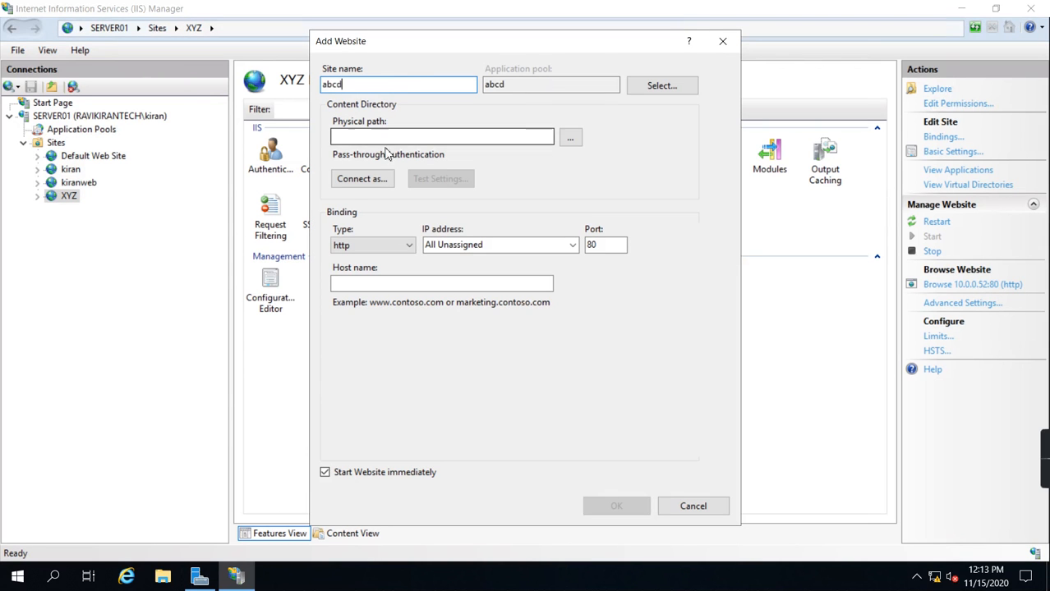
# Step: Create a folder named abcd inside C:\inetpub and choose it as the abcd site's physical path
pyautogui.click(570, 137)
pyautogui.doubleClick(489, 335)
pyautogui.click(492, 264)
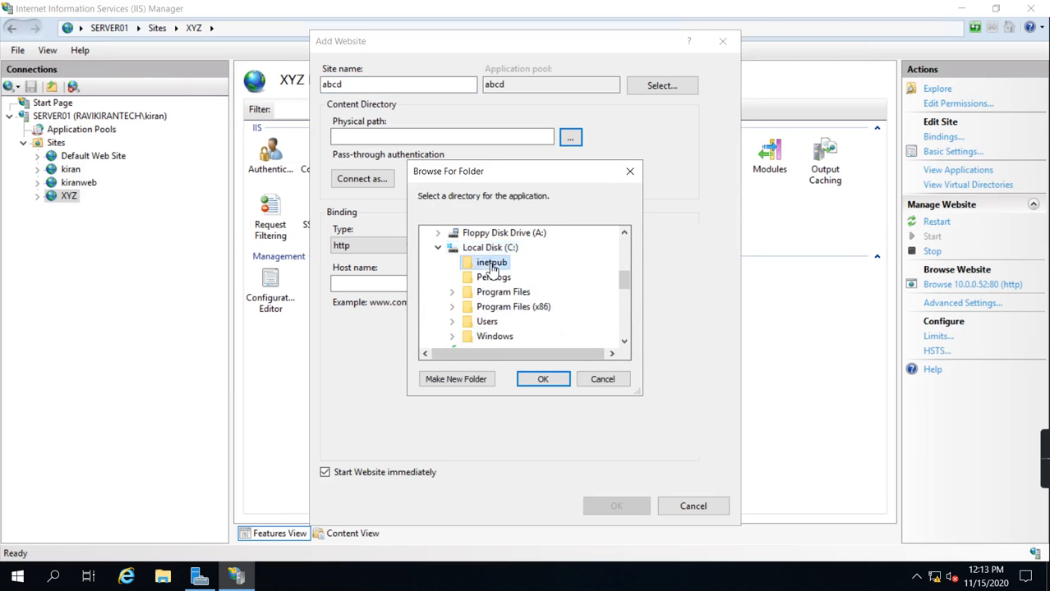
pyautogui.doubleClick(492, 264)
pyautogui.click(457, 381)
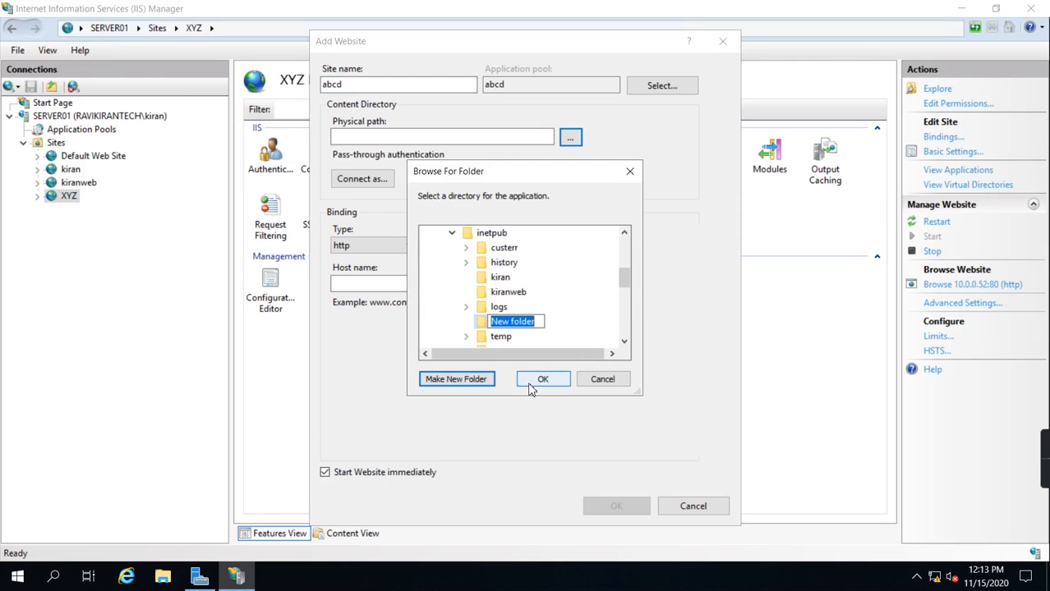
pyautogui.write('abcd')
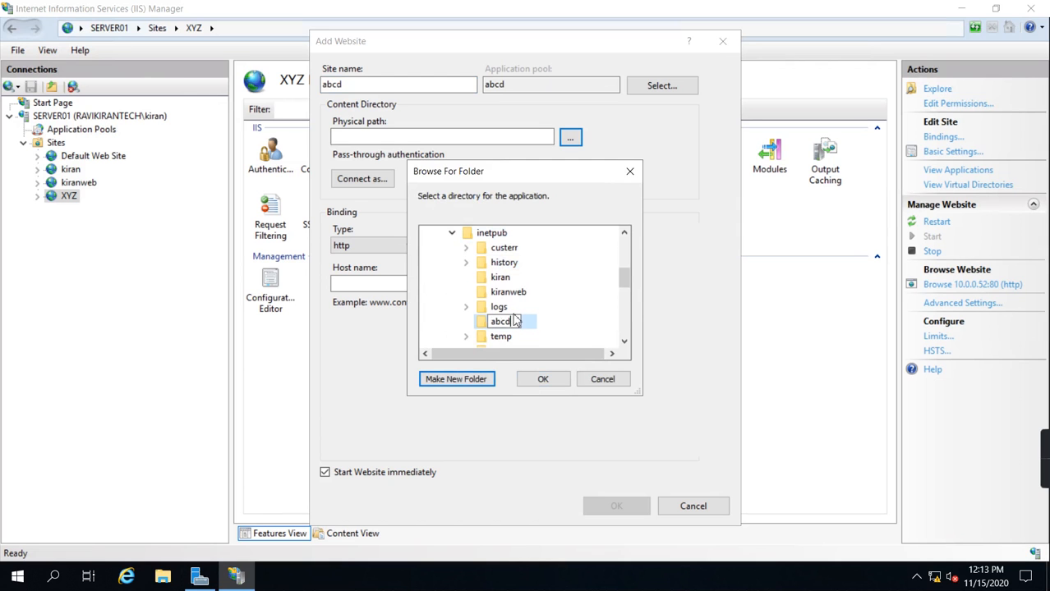
pyautogui.click(475, 333)
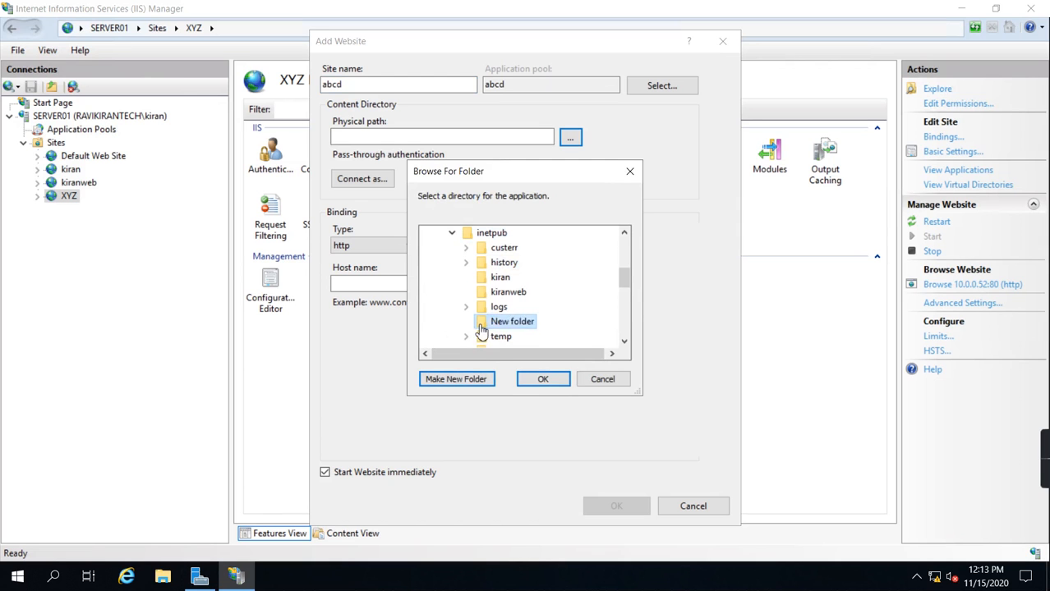
pyautogui.click(558, 384)
# Step: Bind the abcd site to IP address 10.0.0.53 and create the site
pyautogui.click(571, 245)
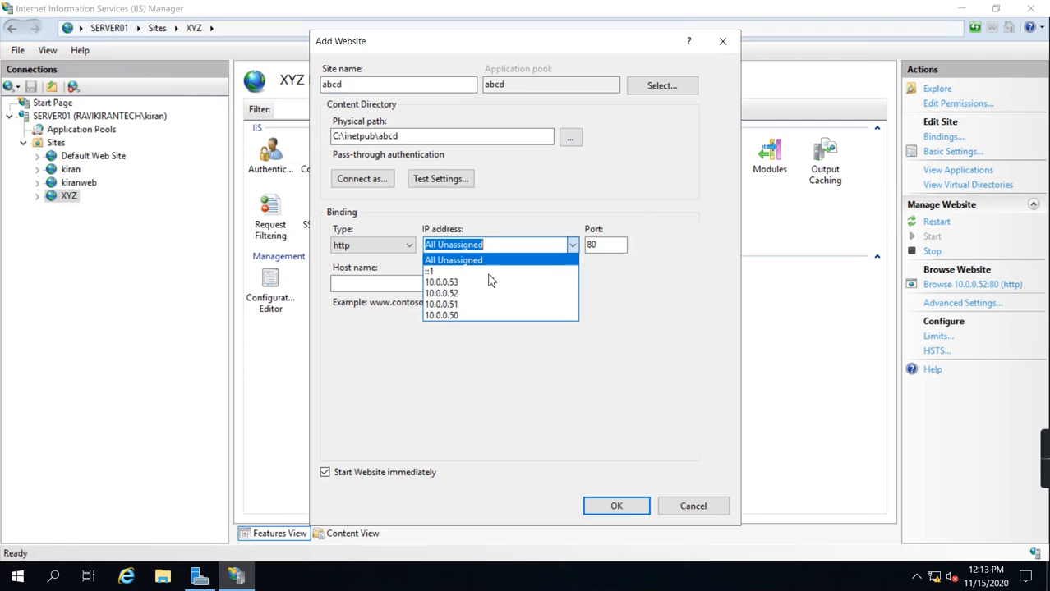
pyautogui.click(470, 284)
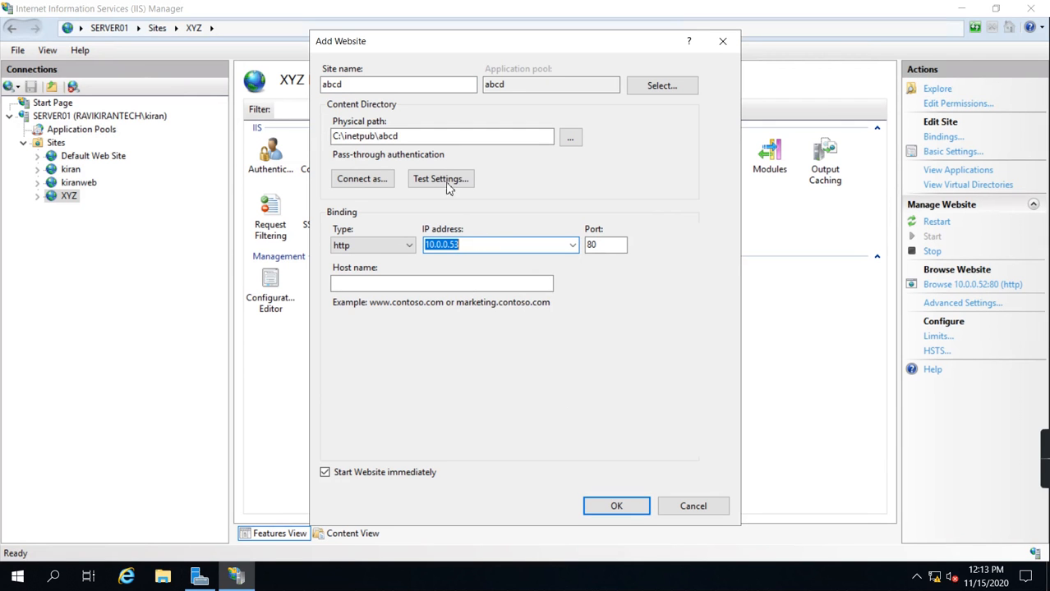
pyautogui.click(617, 507)
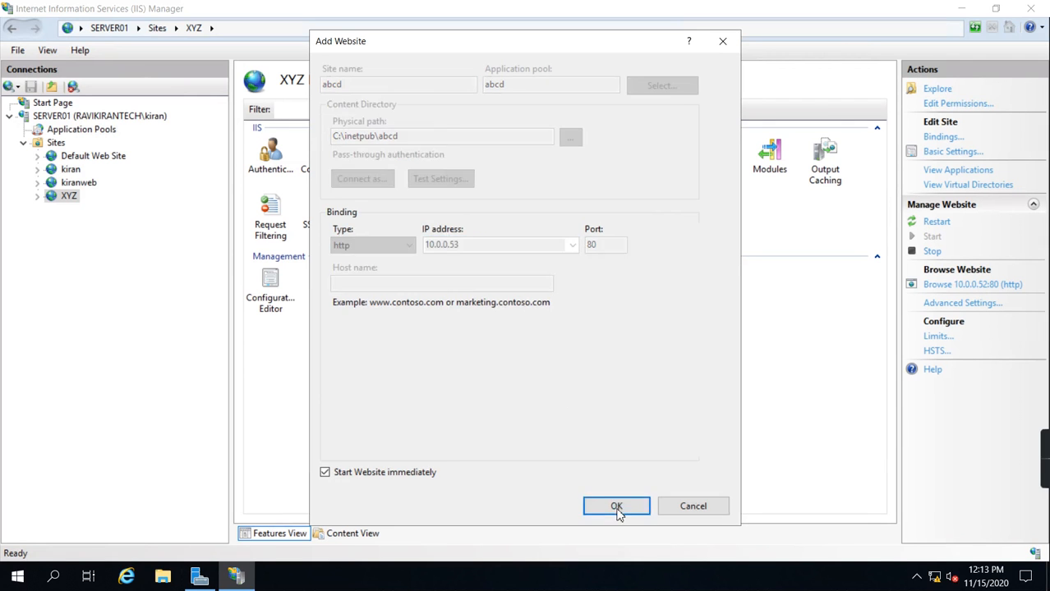
# Step: Review the site bindings of the kiranweb and kiran sites to check their IP addresses
pyautogui.rightClick(82, 184)
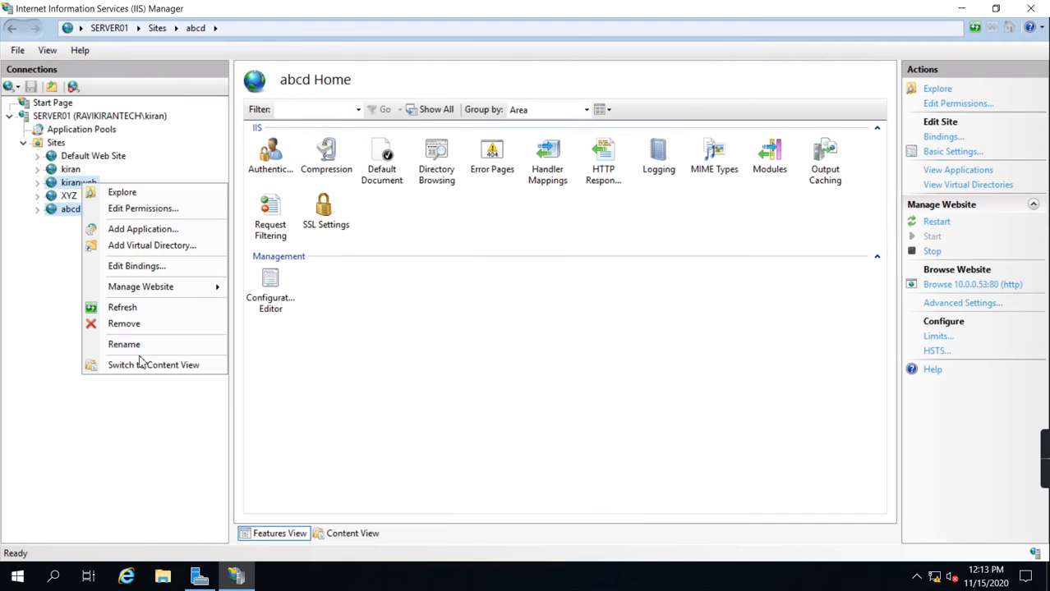
pyautogui.click(149, 268)
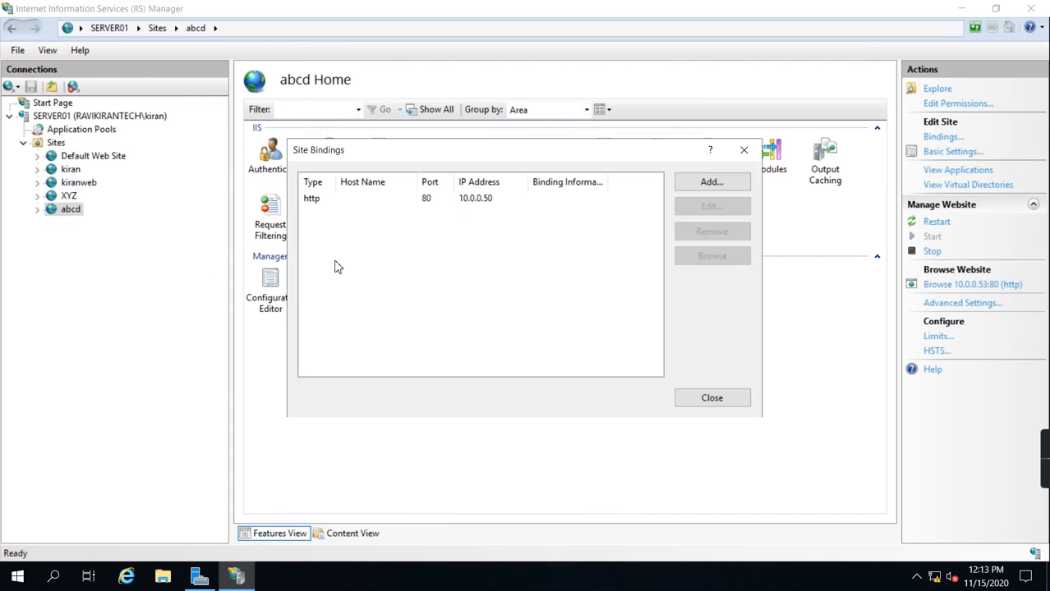
pyautogui.click(485, 206)
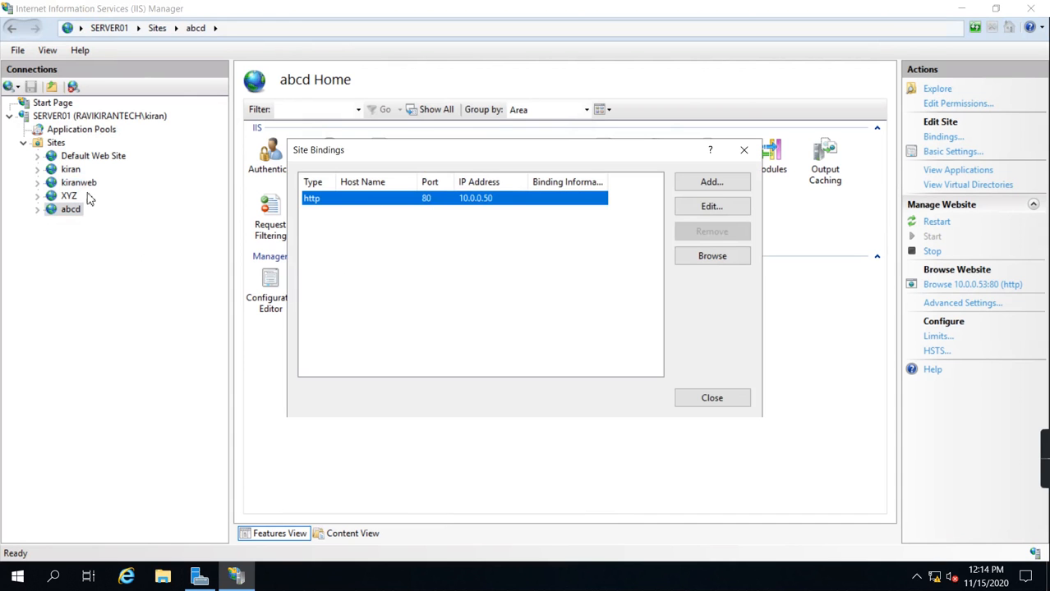
pyautogui.click(712, 398)
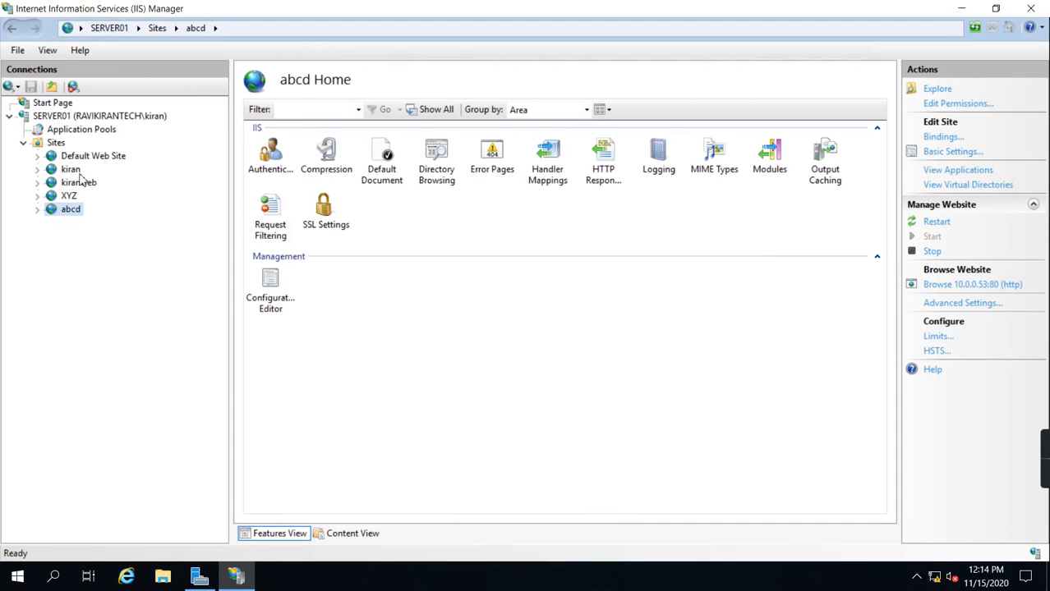
pyautogui.rightClick(76, 171)
pyautogui.click(133, 257)
pyautogui.click(486, 205)
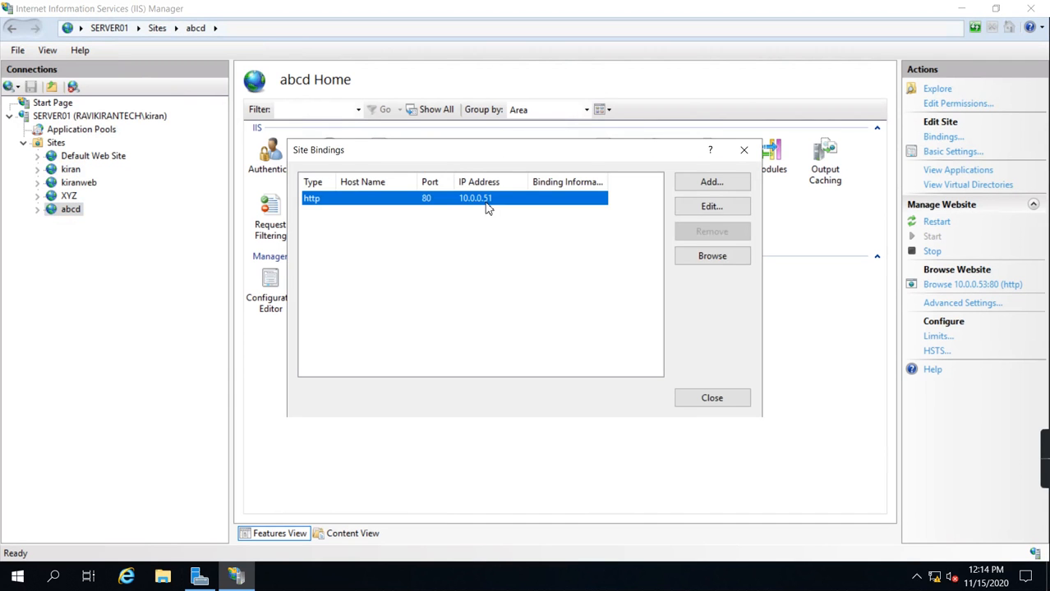
pyautogui.click(686, 396)
# Step: Review the site bindings of the XYZ and abcd sites to check their IP addresses
pyautogui.rightClick(69, 198)
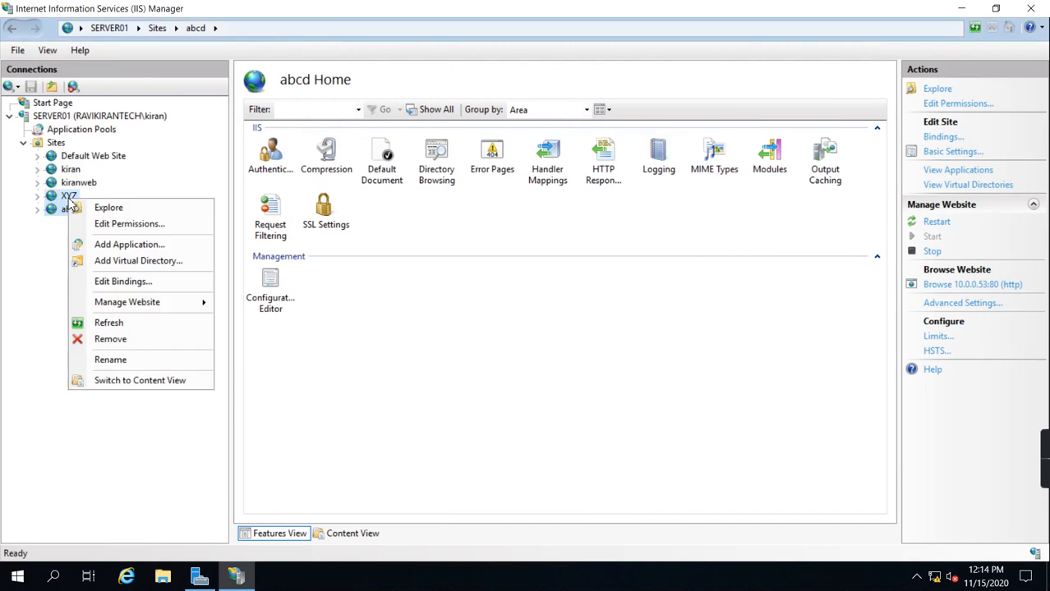
pyautogui.click(129, 282)
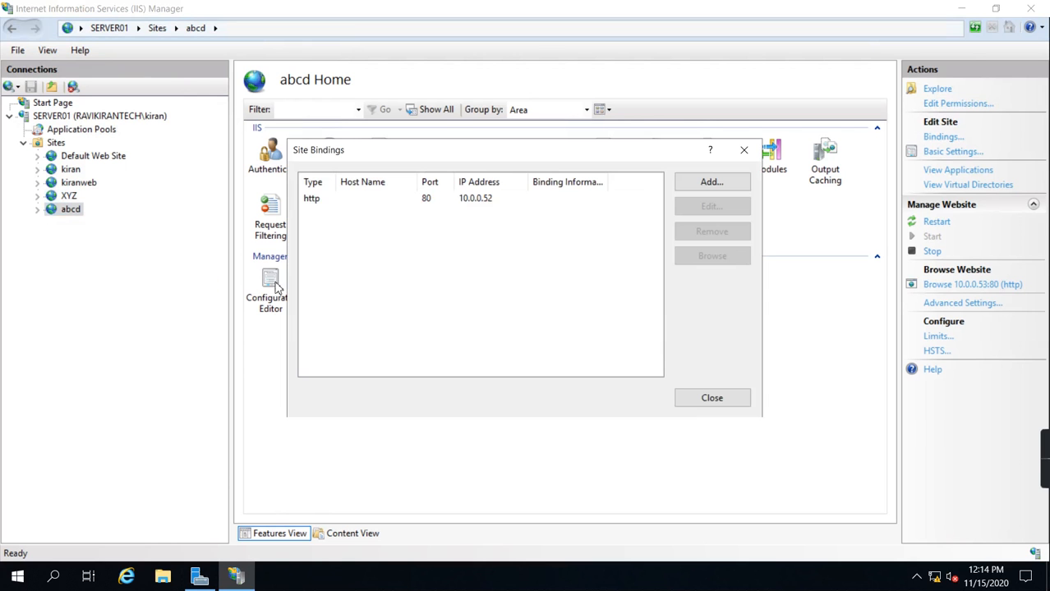
pyautogui.click(685, 396)
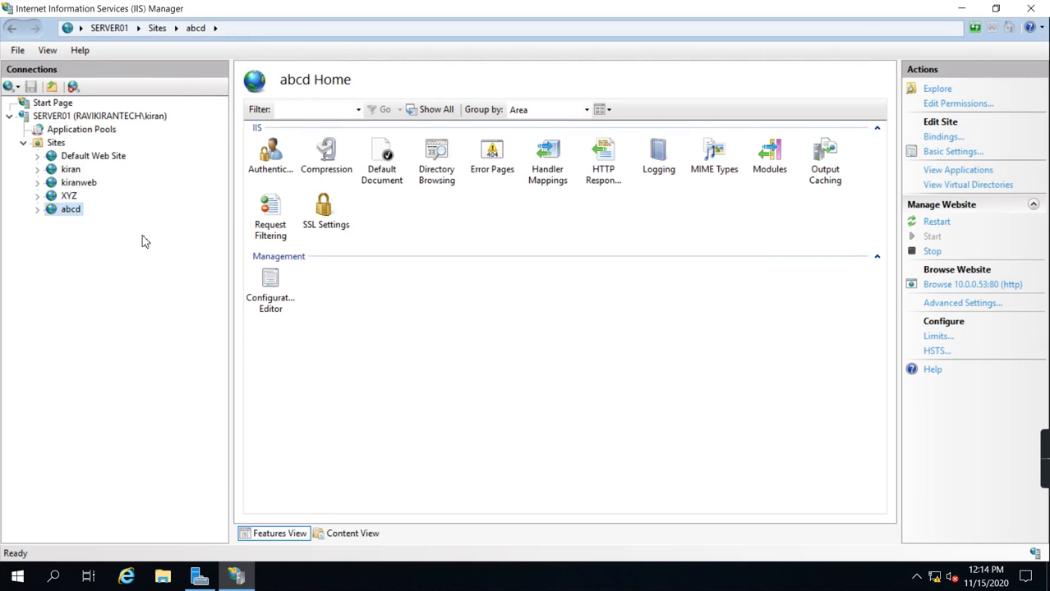
pyautogui.rightClick(70, 208)
pyautogui.click(125, 294)
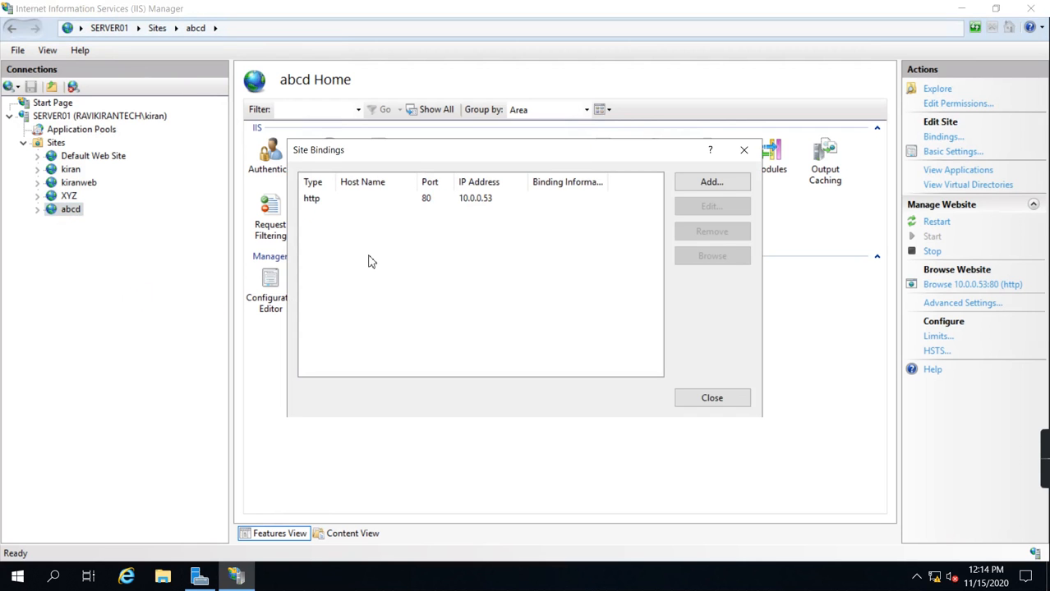
pyautogui.click(711, 398)
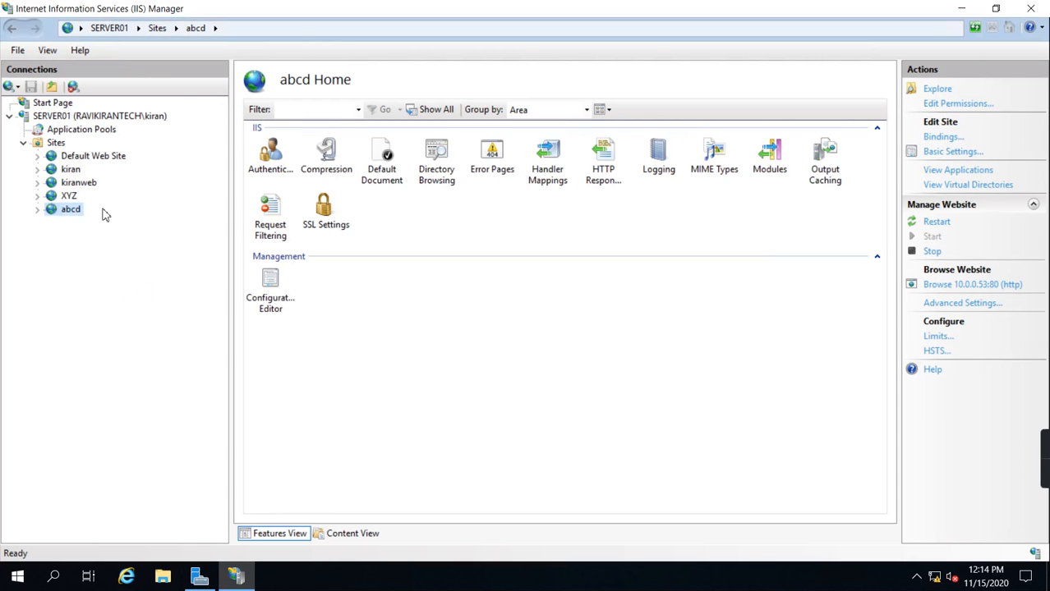
# Step: Browse the abcd website from IIS to test its page at 10.0.0.53, and close the browser
pyautogui.rightClick(74, 212)
pyautogui.moveTo(158, 317)
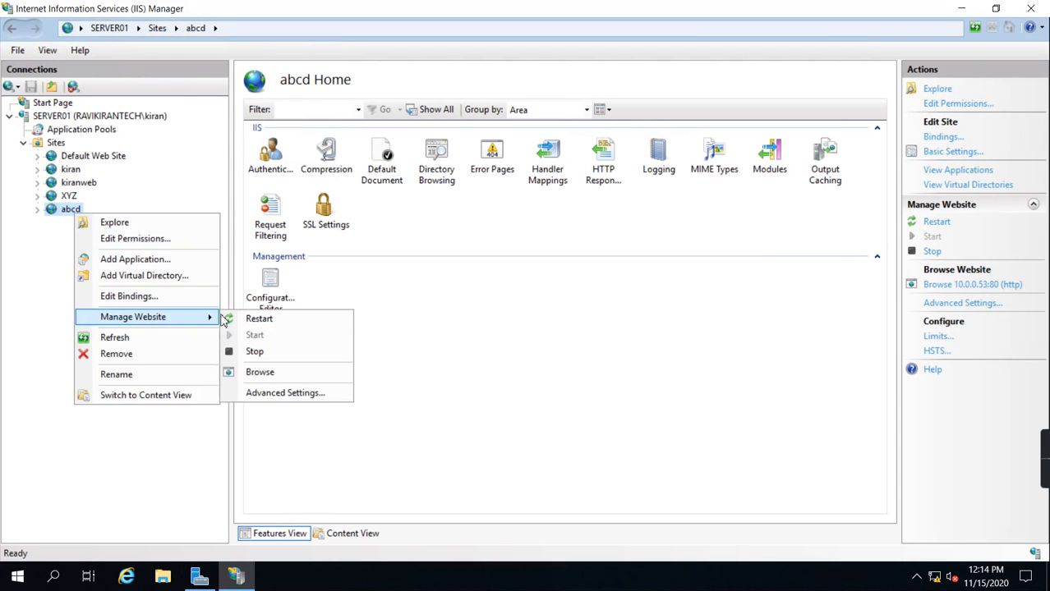
pyautogui.click(247, 376)
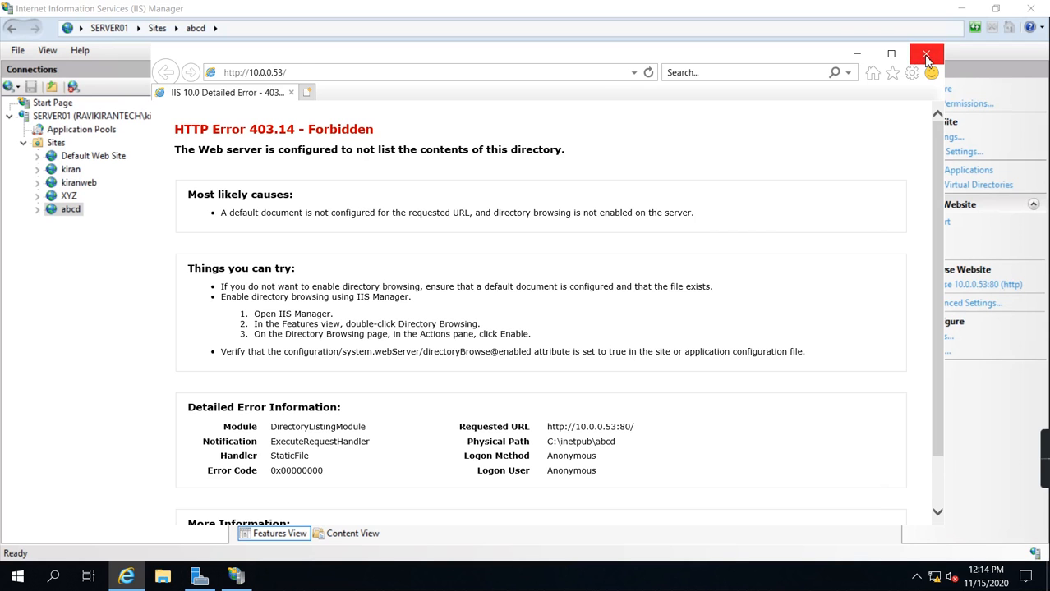
# Step: Open C:\inetpub in File Explorer and select the kiran, kiranweb, XYZ and abcd site folders
pyautogui.click(164, 579)
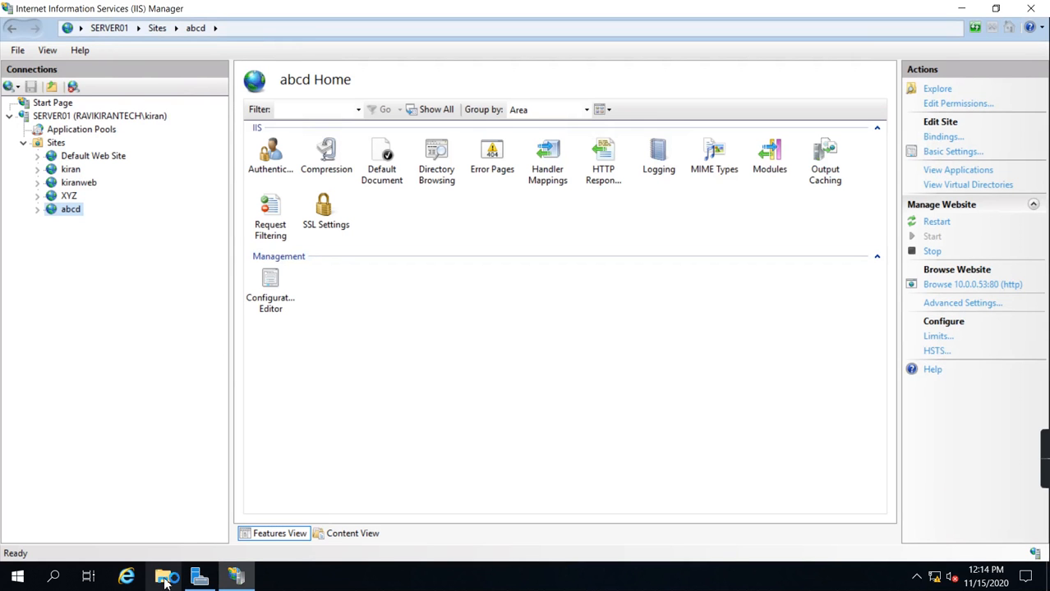
pyautogui.moveTo(204, 580)
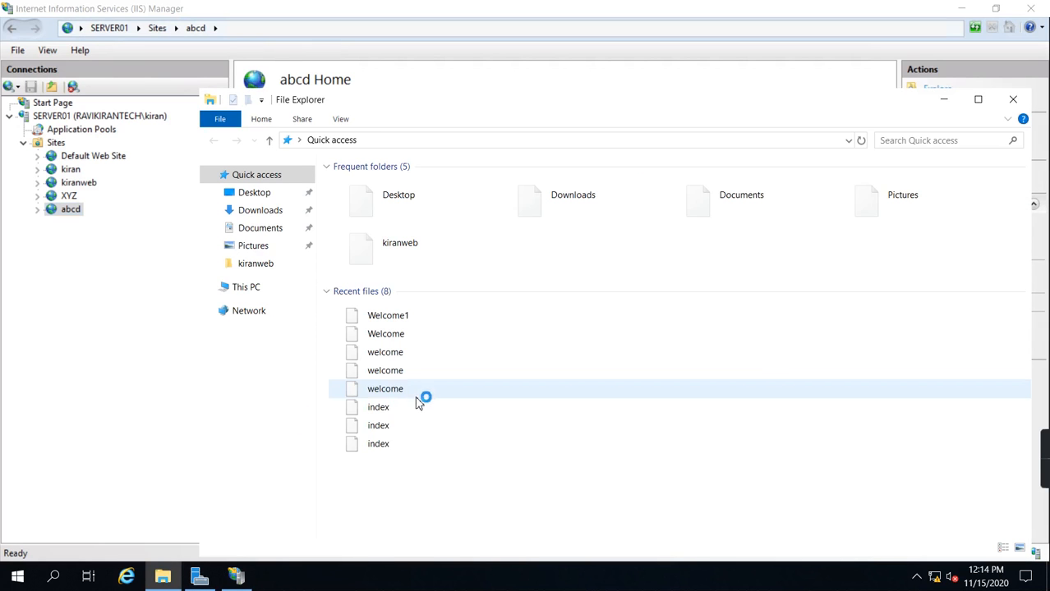
pyautogui.click(253, 289)
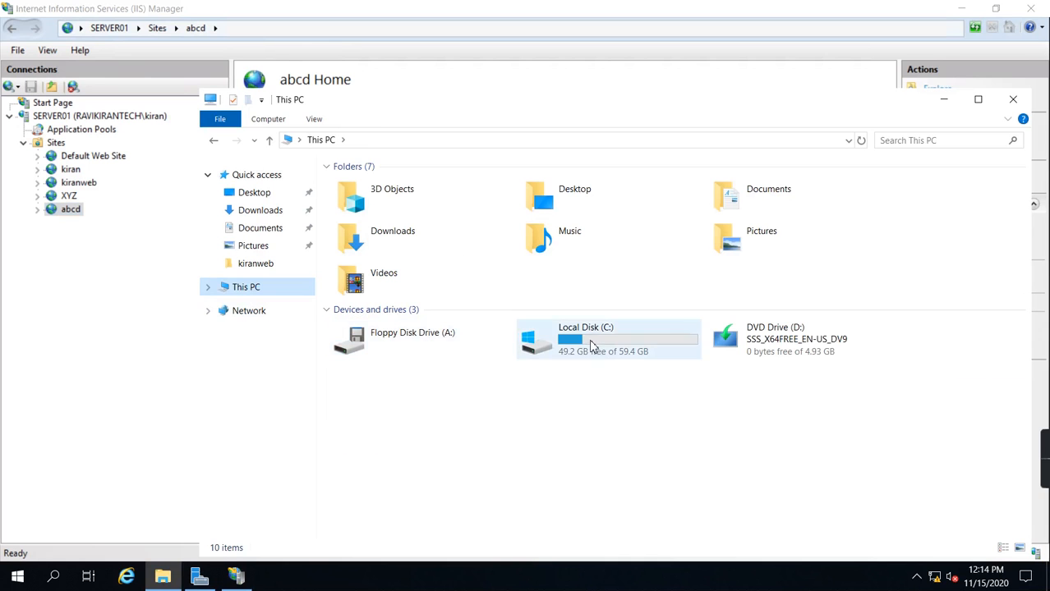
pyautogui.doubleClick(592, 345)
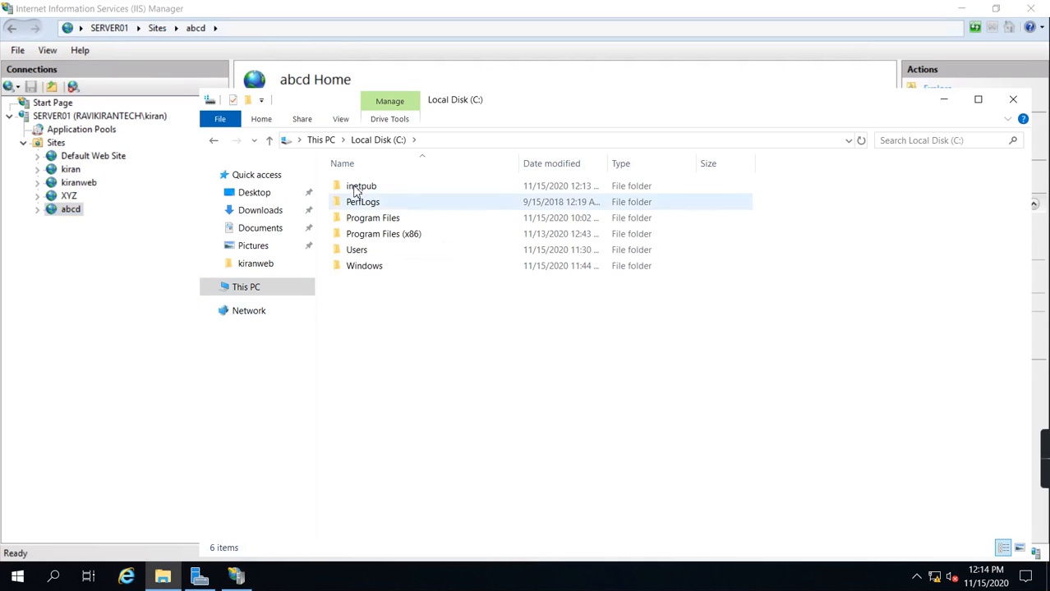
pyautogui.doubleClick(358, 187)
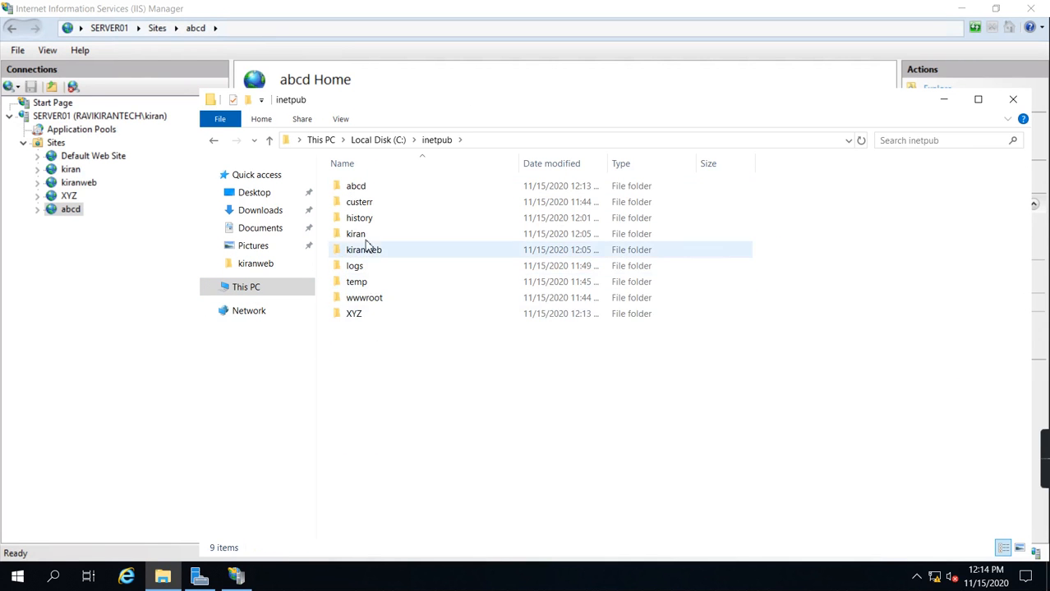
pyautogui.click(354, 237)
pyautogui.keyDown('ctrl'); pyautogui.click(362, 251); pyautogui.keyUp('ctrl')
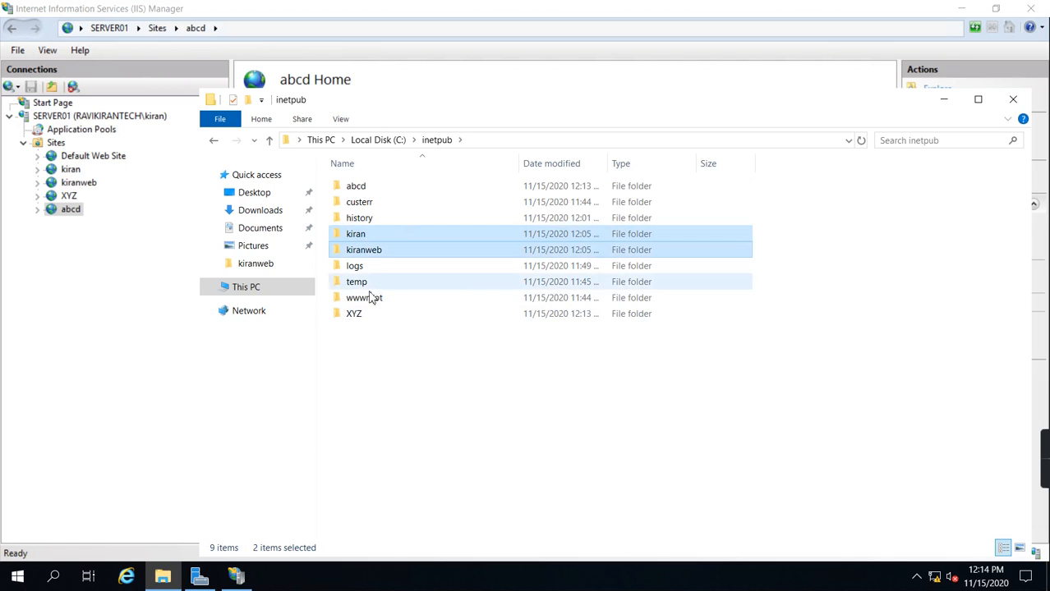
pyautogui.keyDown('ctrl'); pyautogui.click(362, 317); pyautogui.keyUp('ctrl')
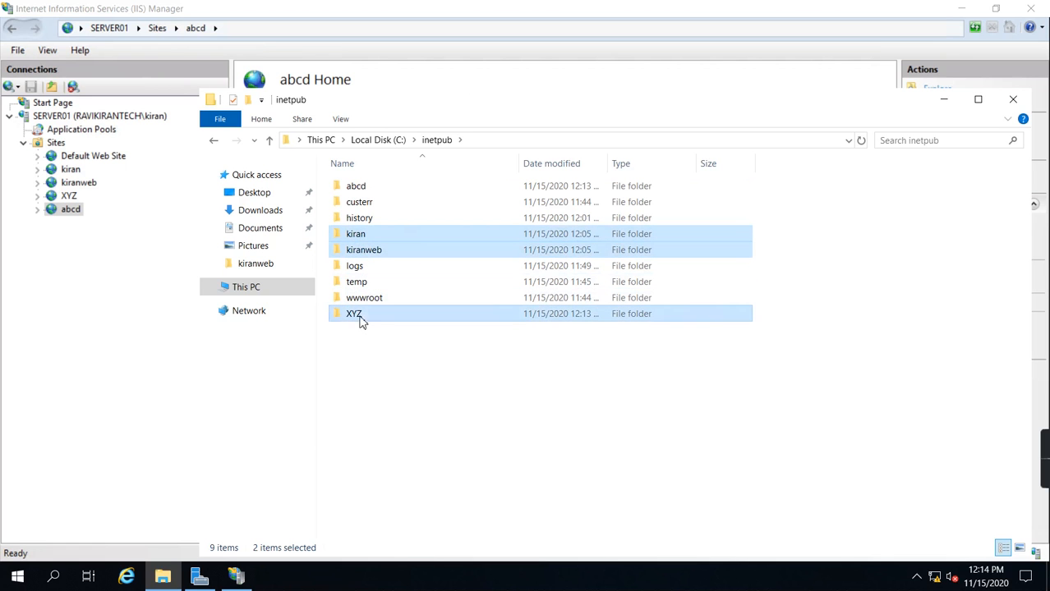
pyautogui.keyDown('ctrl'); pyautogui.click(358, 188); pyautogui.keyUp('ctrl')
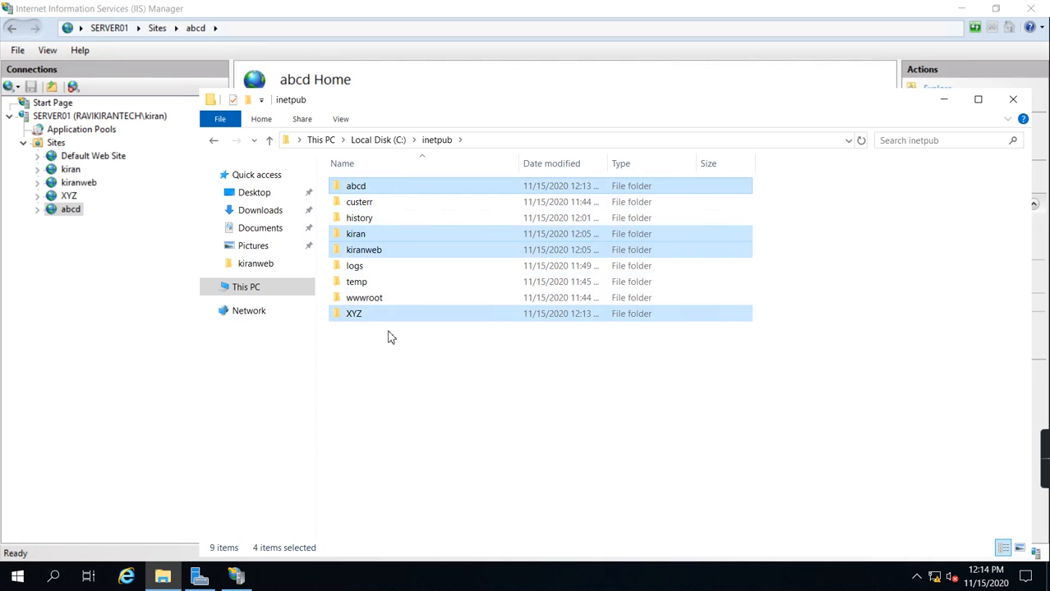
# Step: Open the Desktop's KiranWeb folder in a second File Explorer window and copy its index HTML file
pyautogui.rightClick(165, 582)
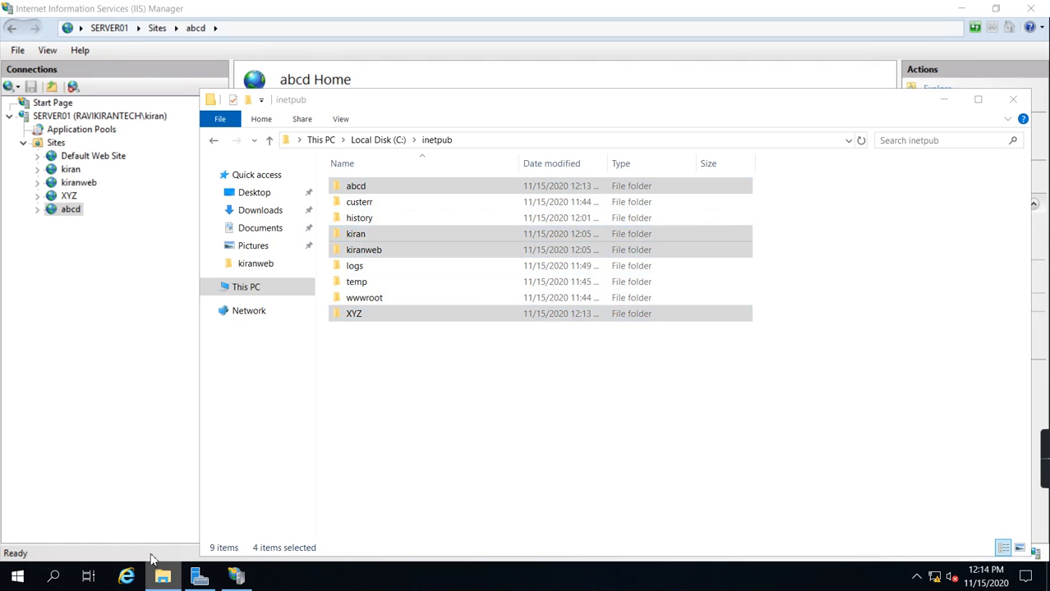
pyautogui.click(148, 499)
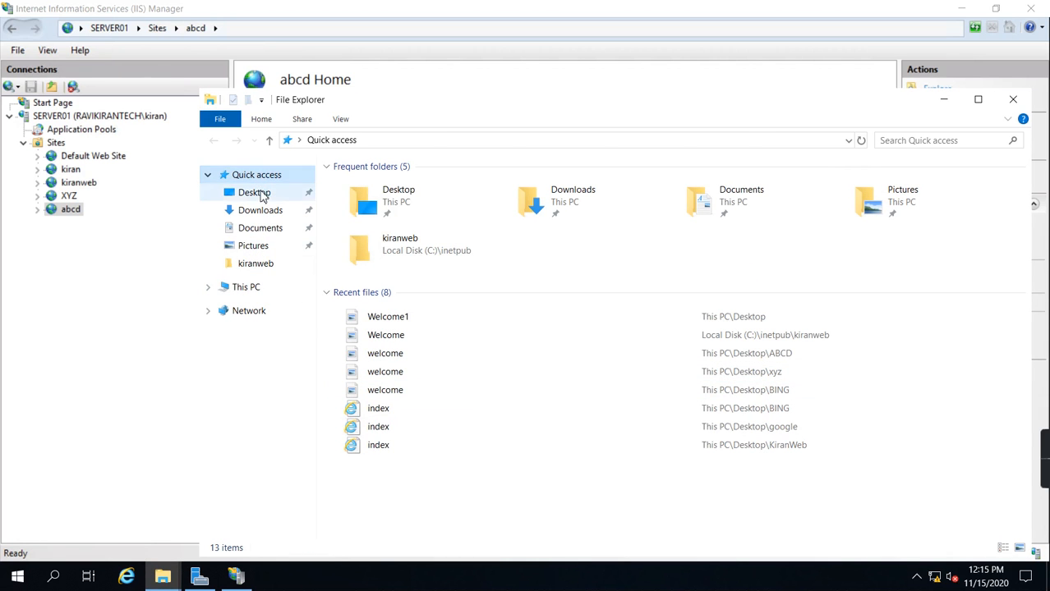
pyautogui.click(257, 193)
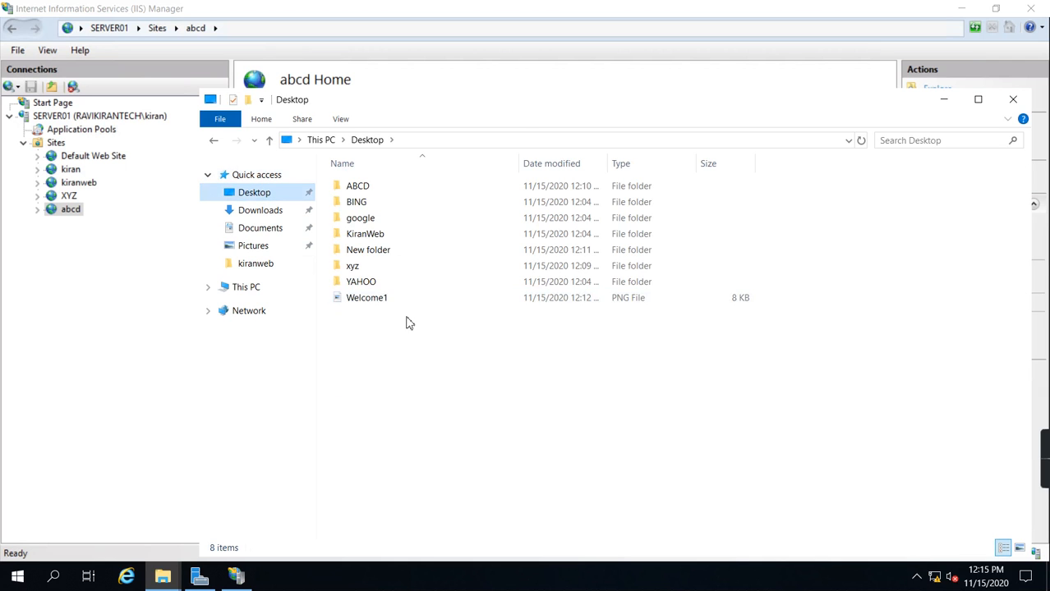
pyautogui.doubleClick(353, 268)
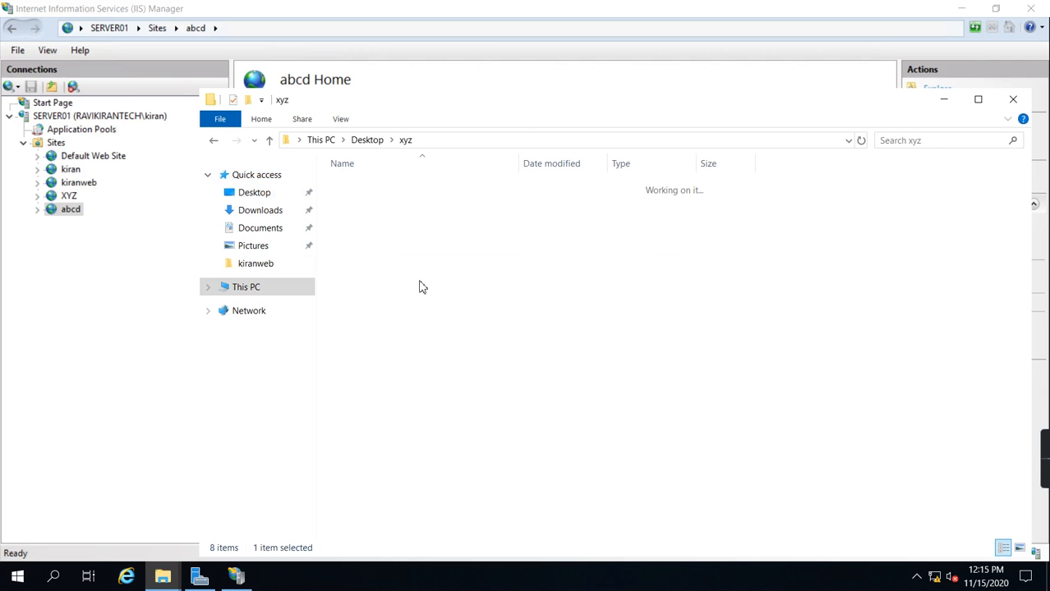
pyautogui.click(376, 142)
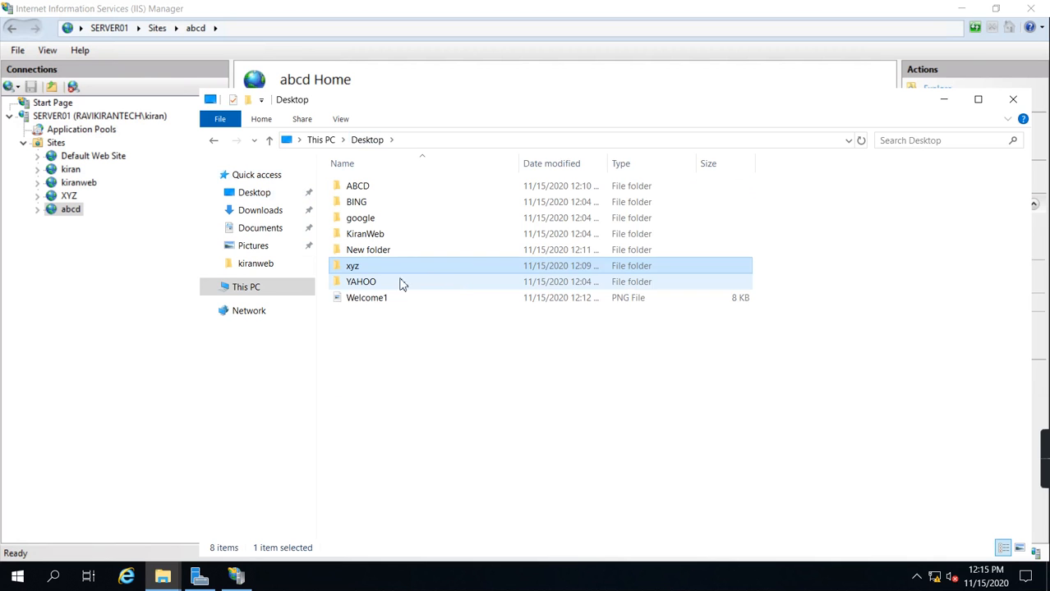
pyautogui.click(376, 238)
pyautogui.doubleClick(375, 238)
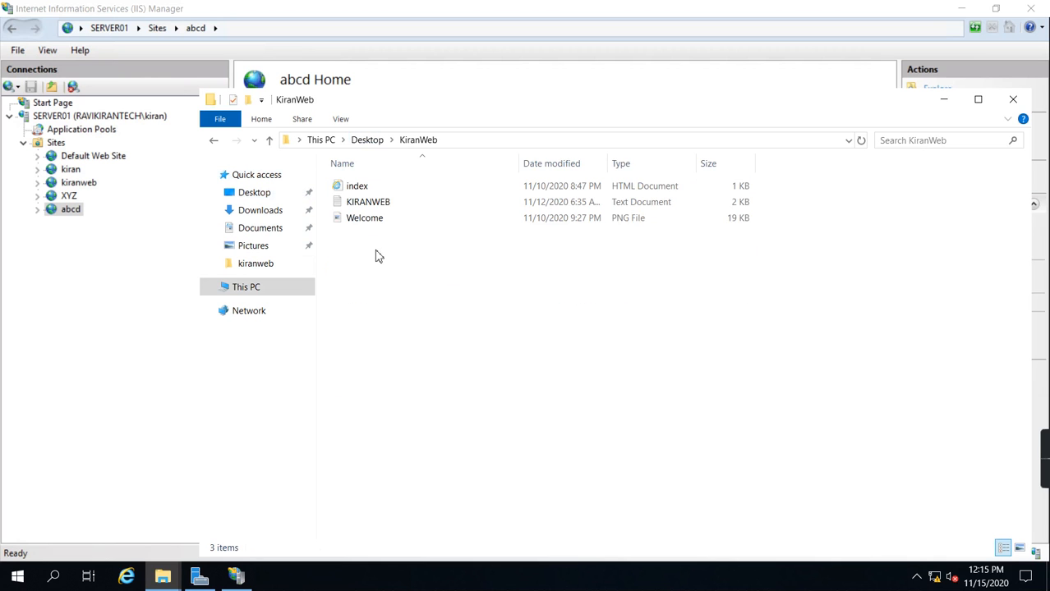
pyautogui.click(363, 189)
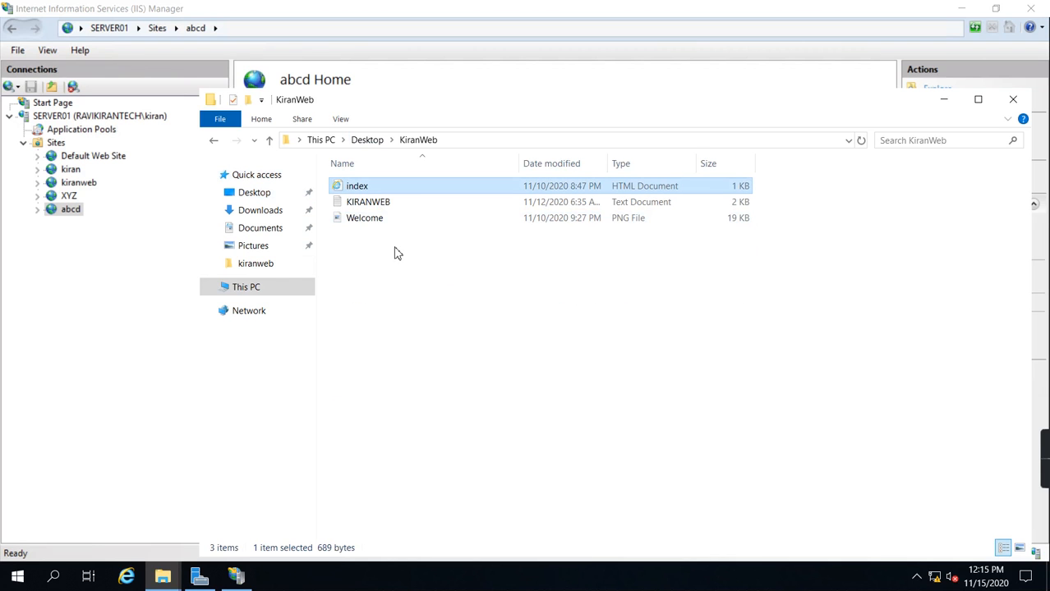
# Step: Paste the index file into C:\inetpub\XYZ, granting administrator permission for the copy
pyautogui.click(163, 577)
pyautogui.click(154, 516)
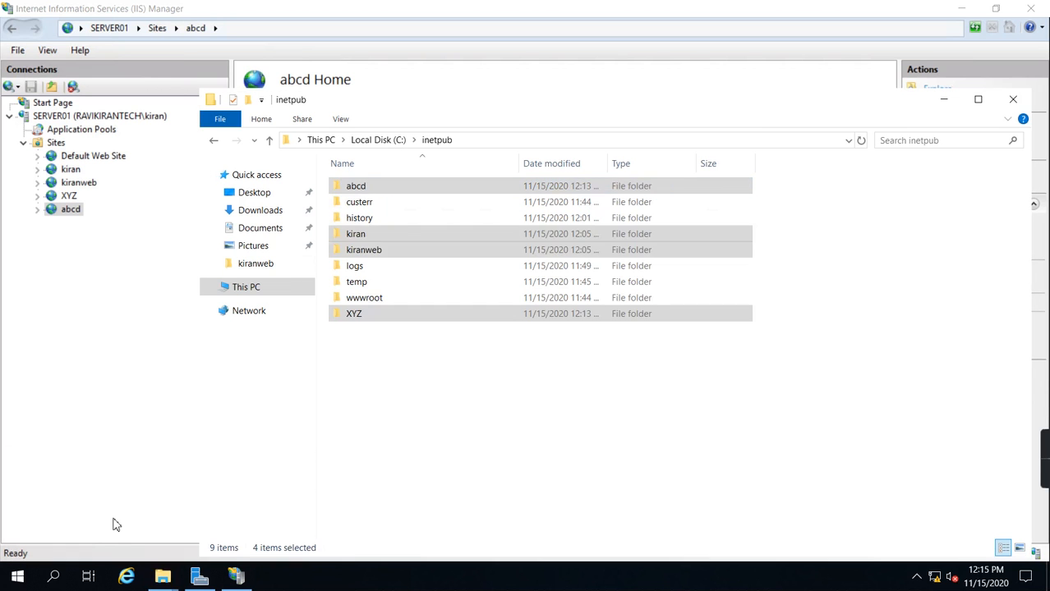
pyautogui.click(420, 361)
pyautogui.doubleClick(355, 319)
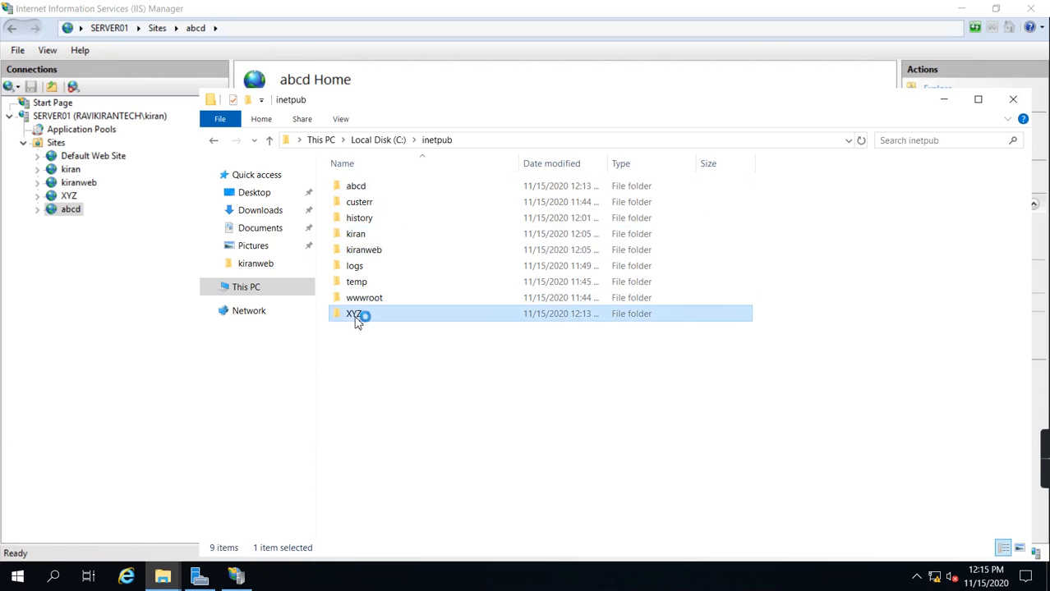
pyautogui.rightClick(416, 320)
pyautogui.click(452, 424)
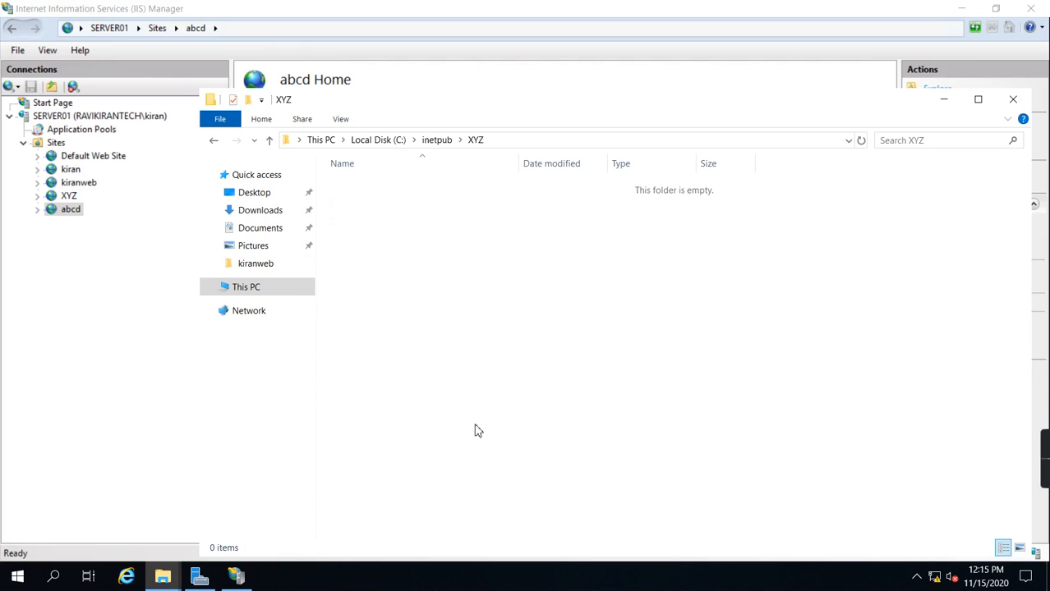
pyautogui.click(484, 224)
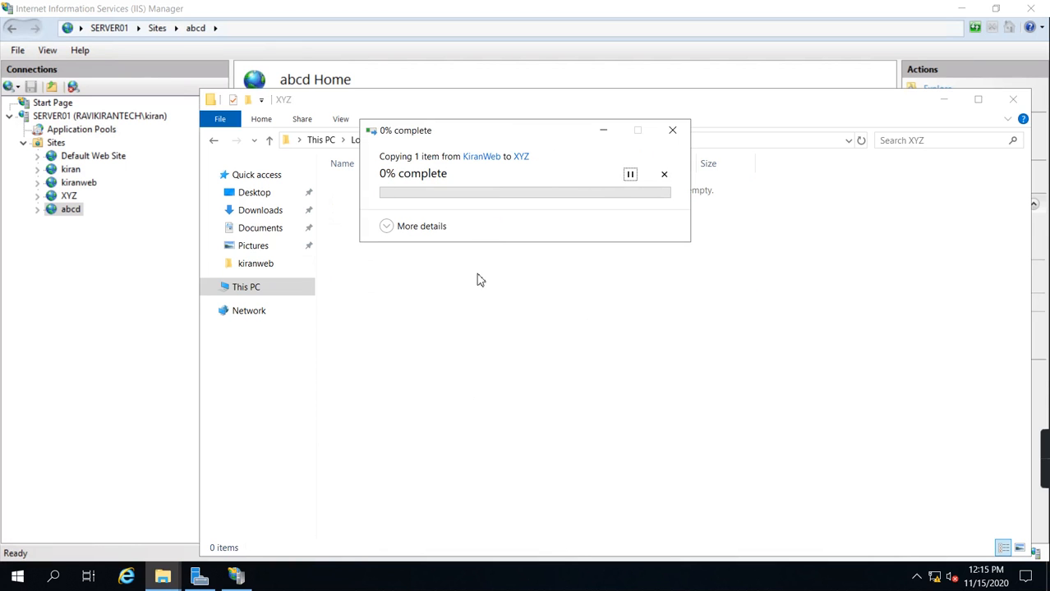
# Step: Paste the index file into C:\inetpub\abcd, granting administrator permission for the copy
pyautogui.click(430, 140)
pyautogui.doubleClick(358, 192)
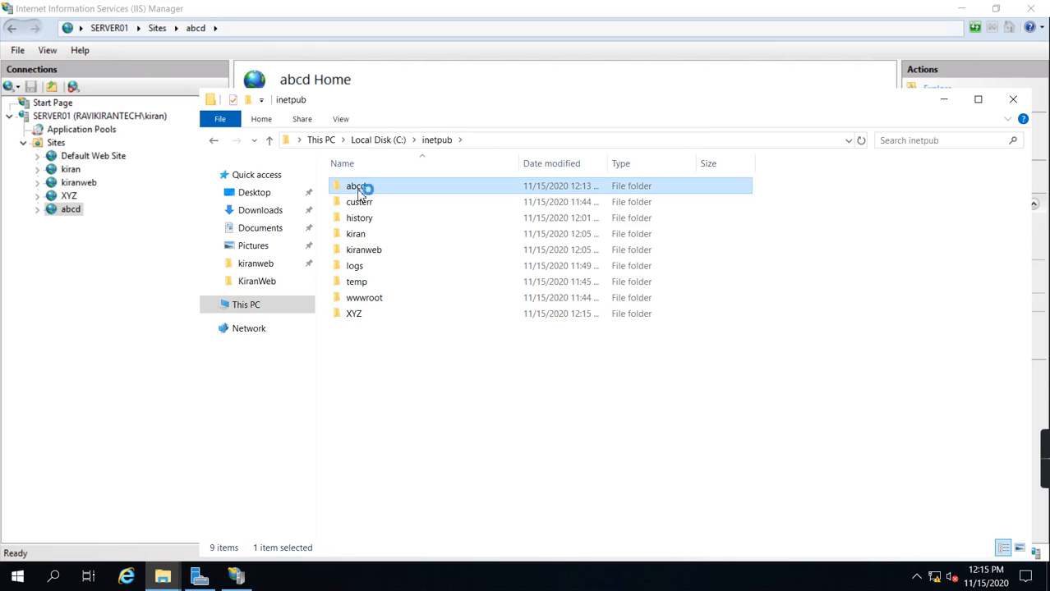
pyautogui.rightClick(435, 334)
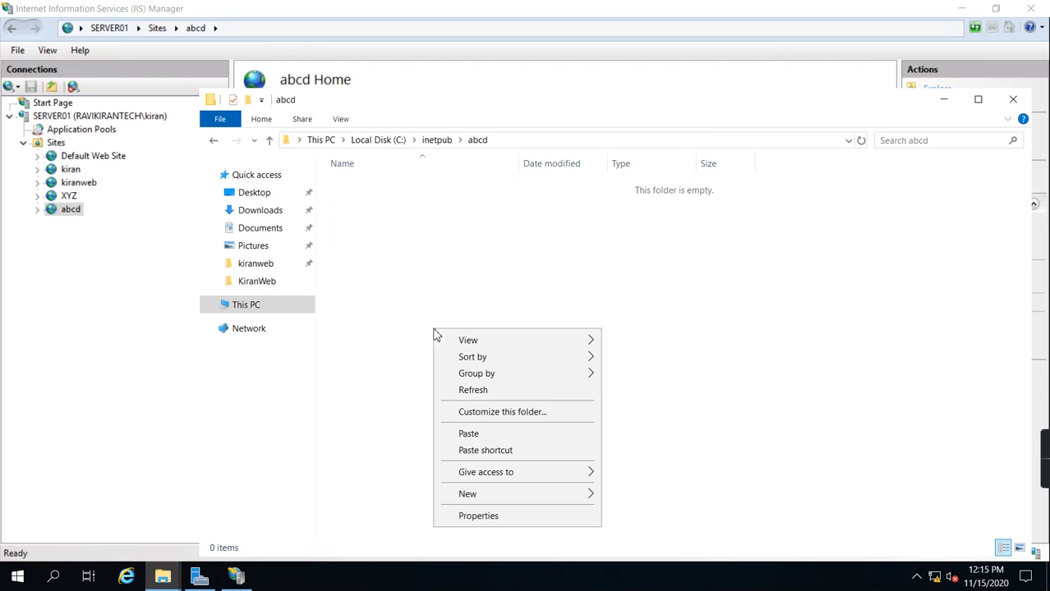
pyautogui.click(467, 433)
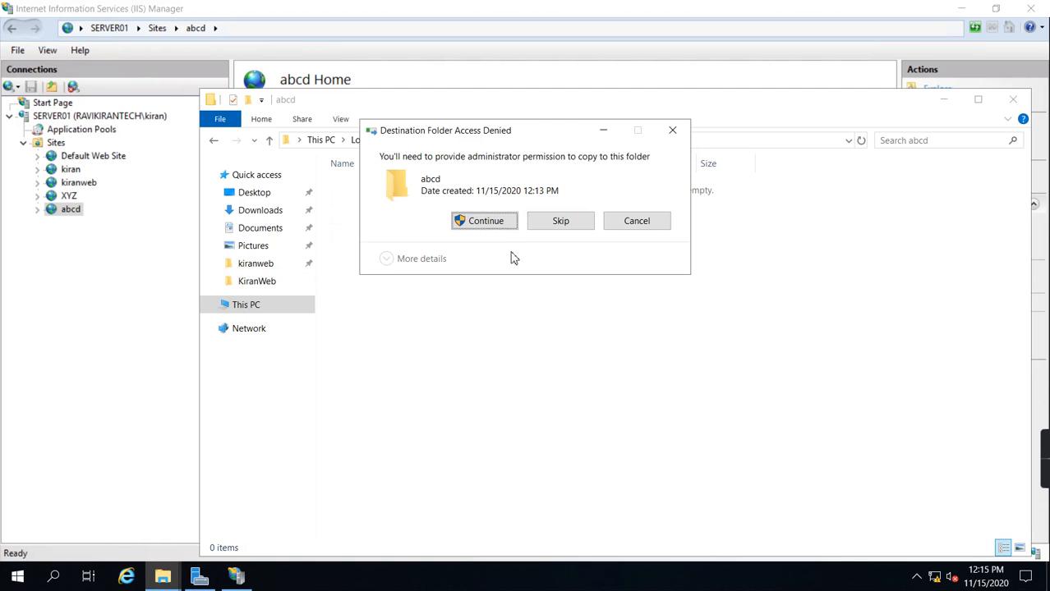
pyautogui.click(492, 225)
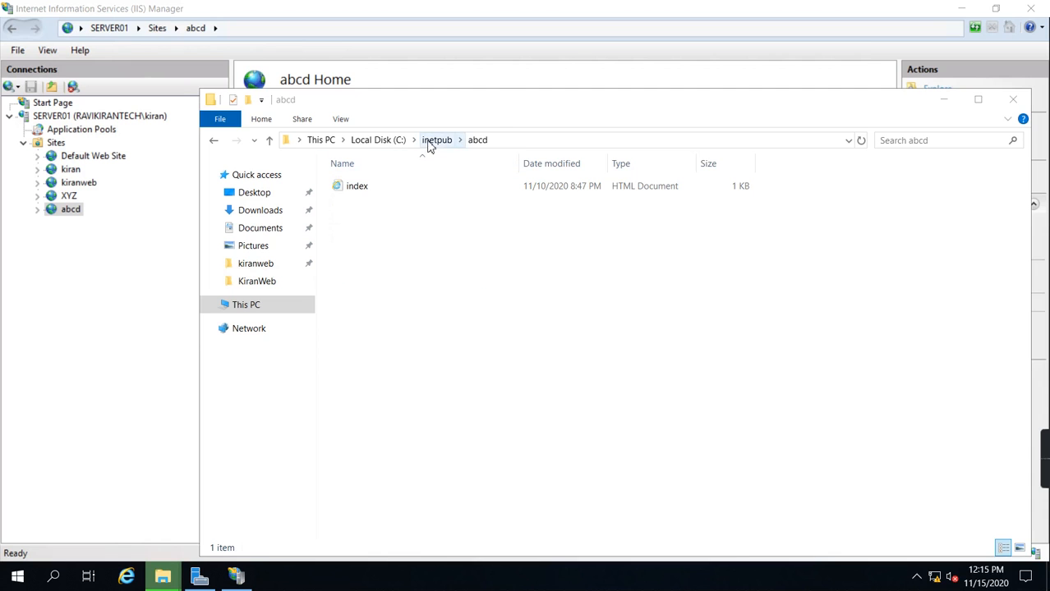
# Step: Paste the index file into C:\inetpub\kiran, replacing the existing file and granting administrator permission
pyautogui.click(427, 145)
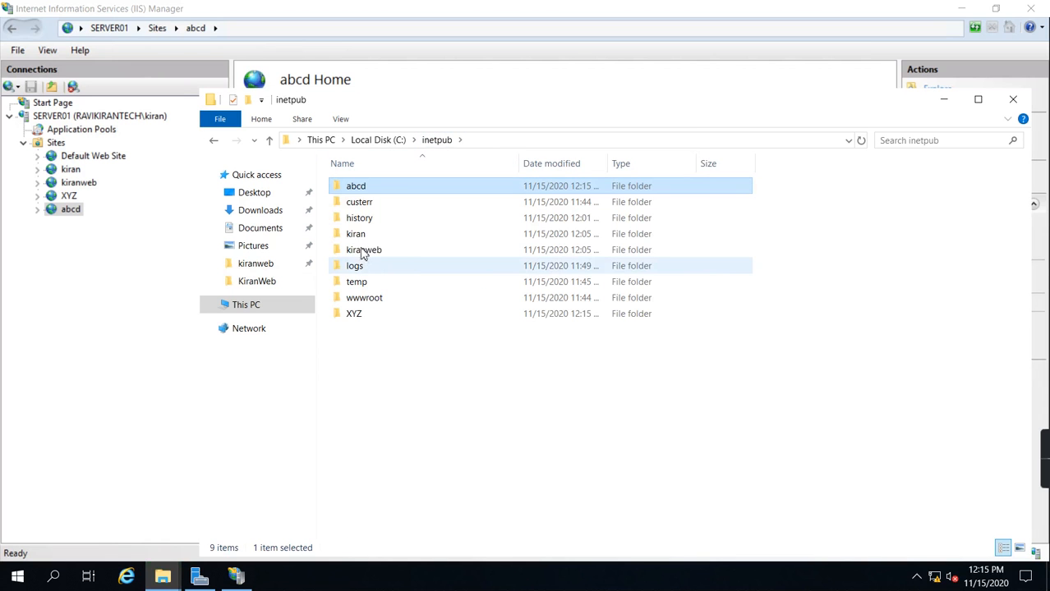
pyautogui.click(360, 234)
pyautogui.doubleClick(362, 234)
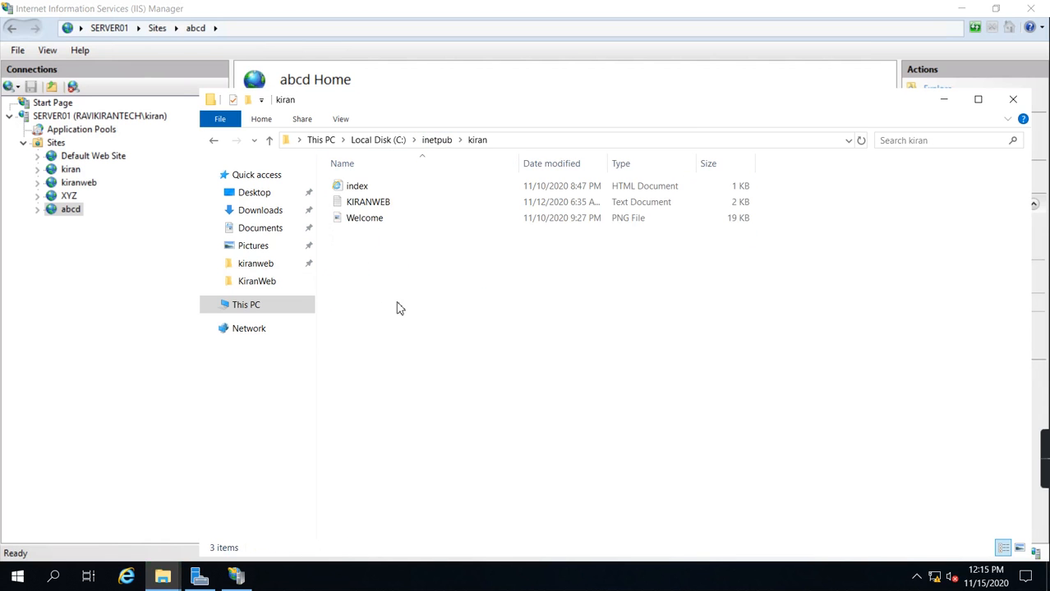
pyautogui.rightClick(380, 271)
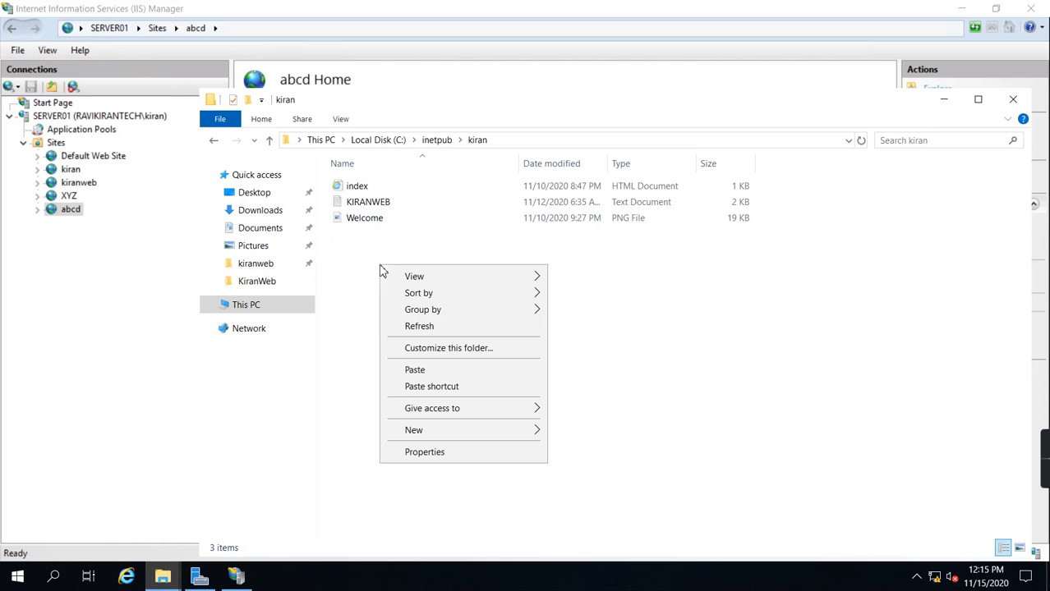
pyautogui.click(428, 371)
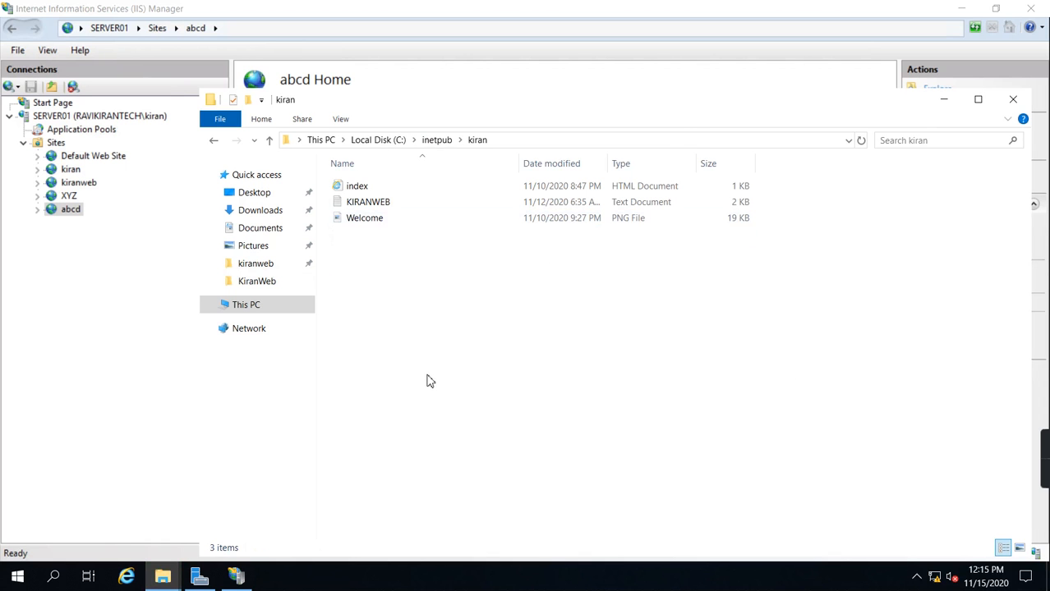
pyautogui.click(470, 215)
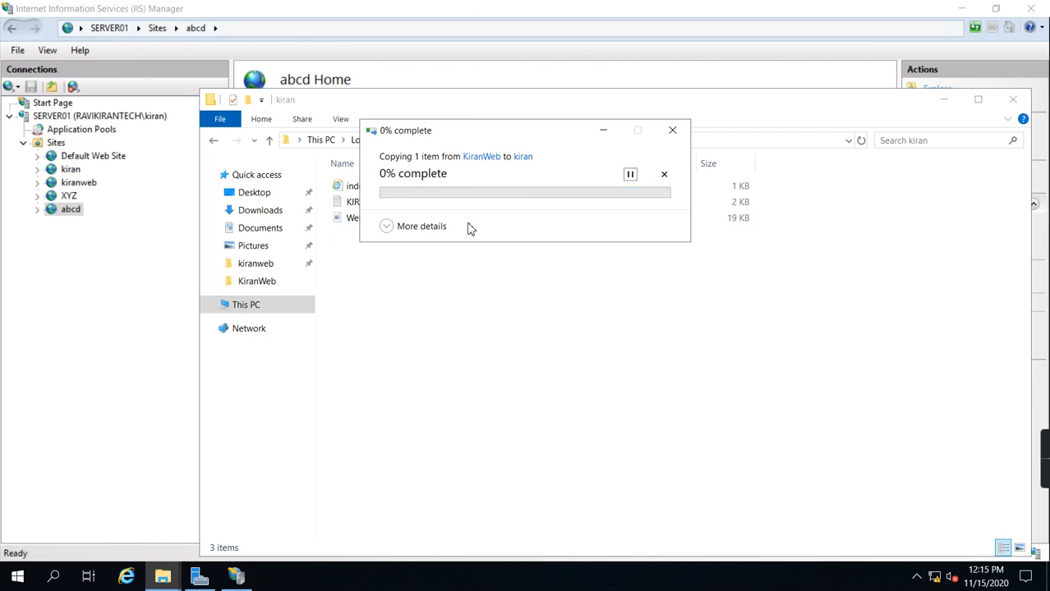
pyautogui.click(485, 221)
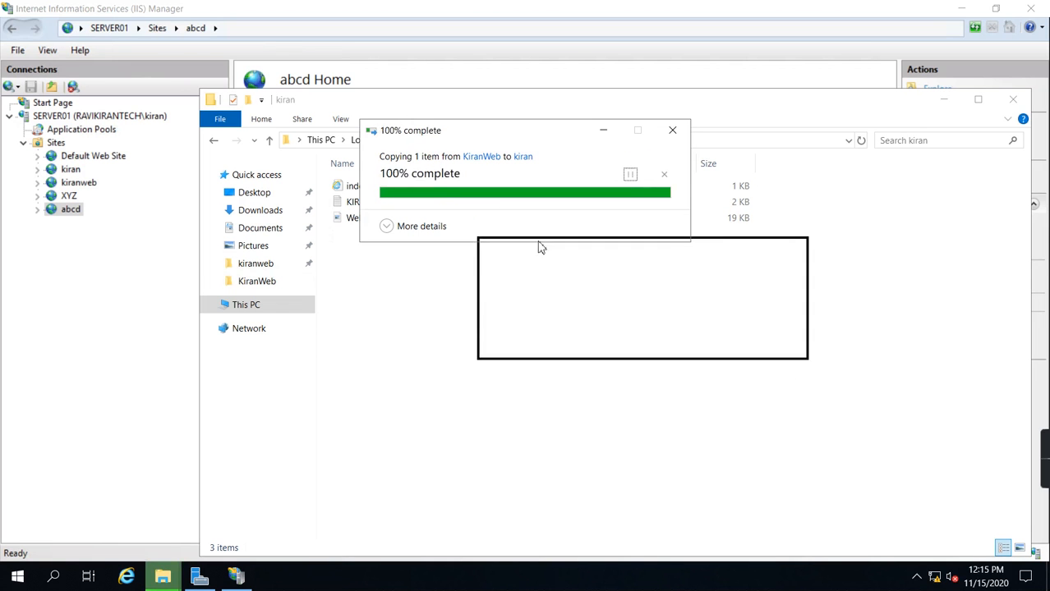
# Step: Paste the index file into C:\inetpub\kiranweb, replacing the existing file and granting administrator permission
pyautogui.click(436, 142)
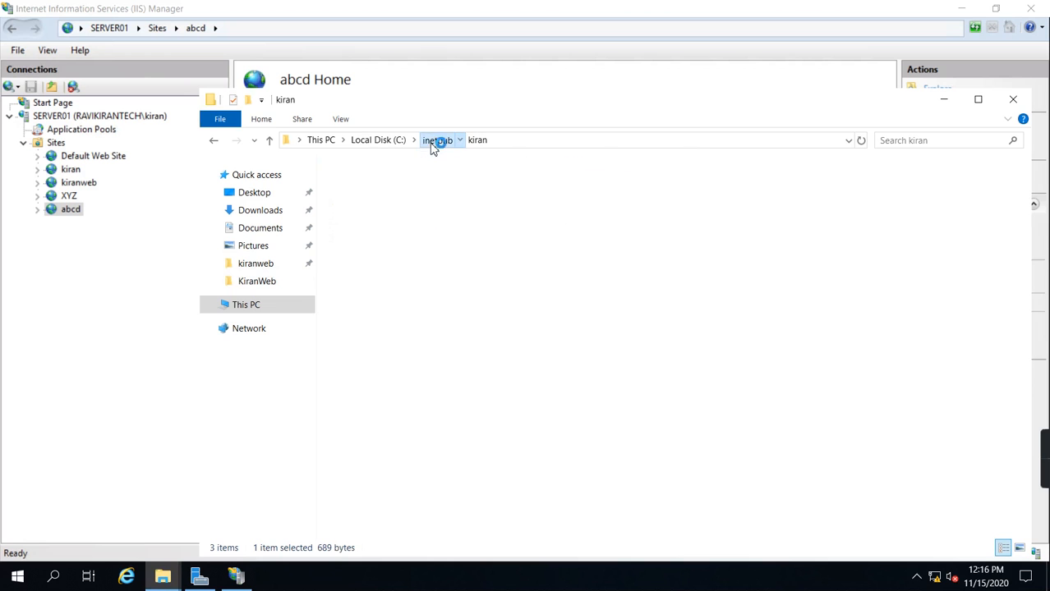
pyautogui.doubleClick(378, 251)
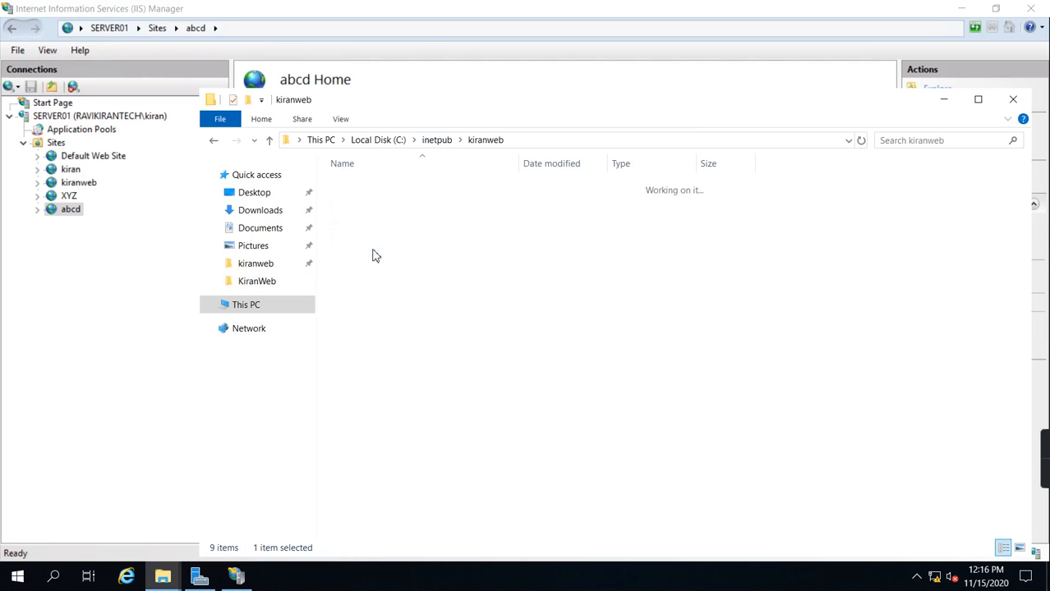
pyautogui.rightClick(395, 317)
pyautogui.click(460, 417)
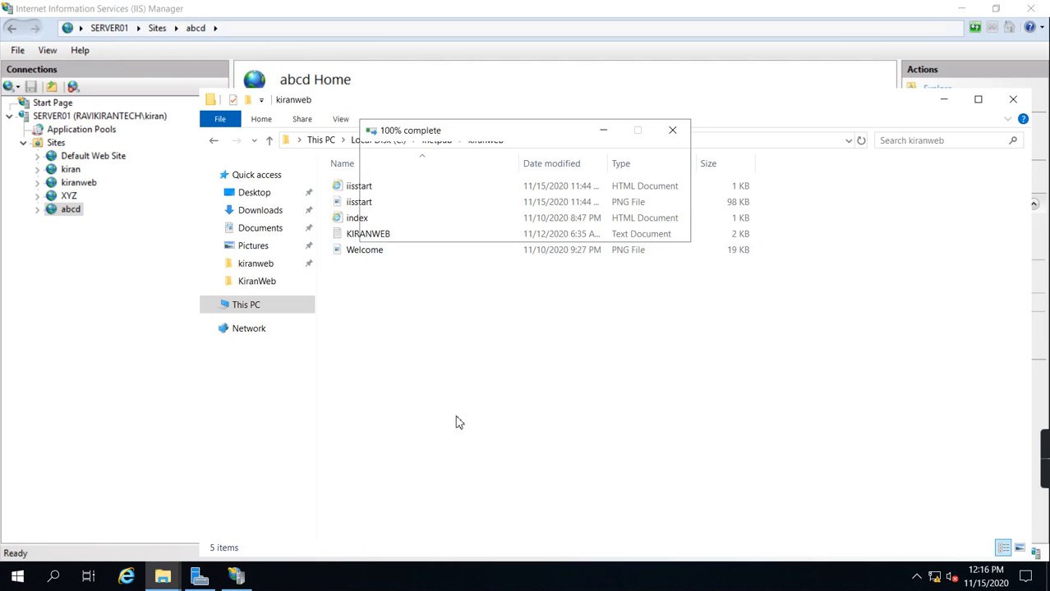
pyautogui.click(487, 216)
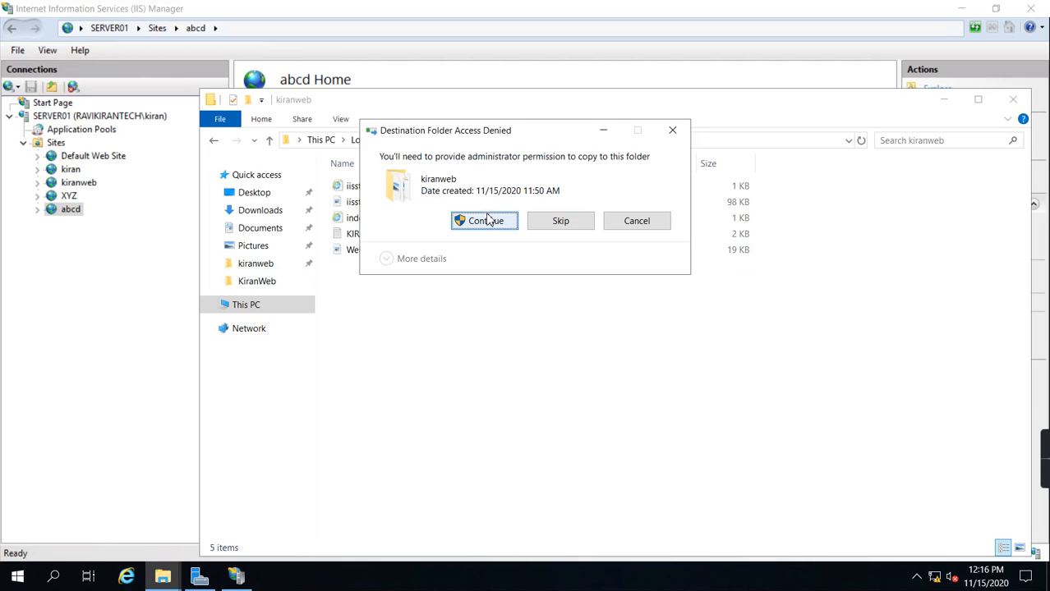
pyautogui.click(464, 227)
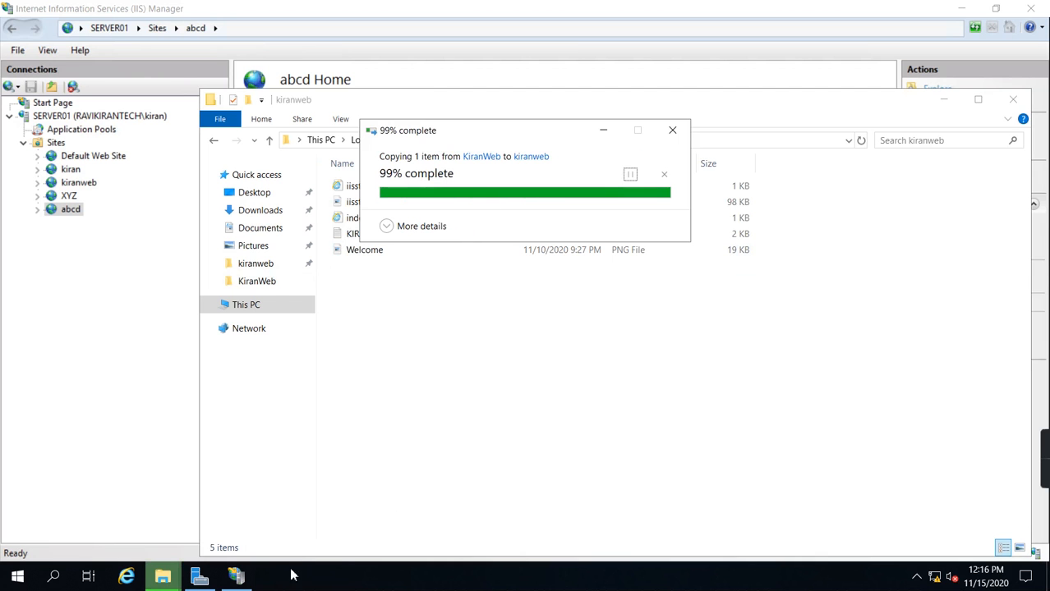
# Step: Switch back to IIS Manager and browse the abcd website again to test the copied index page
pyautogui.click(233, 579)
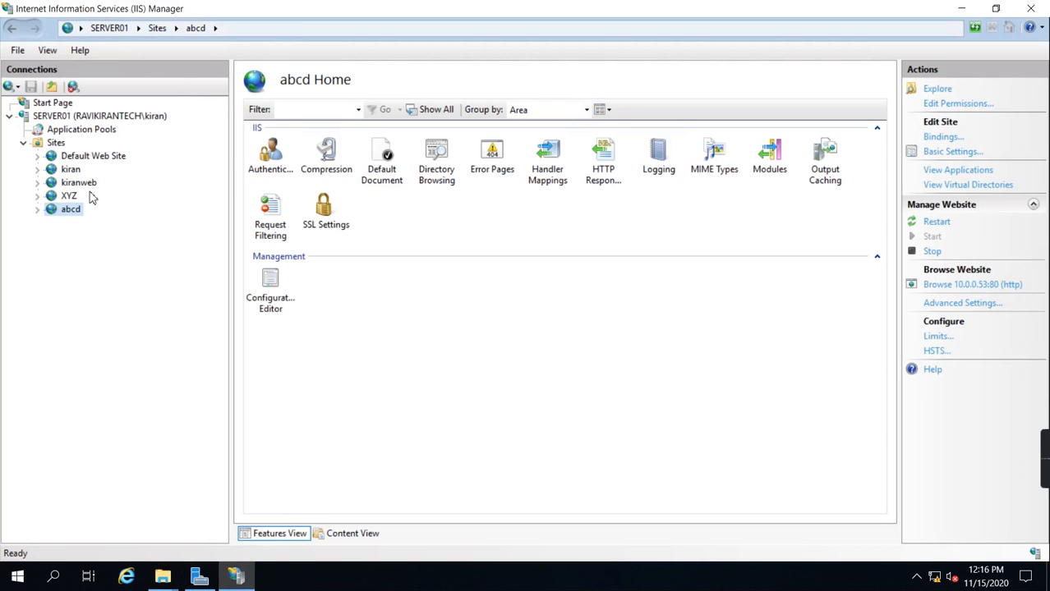
pyautogui.rightClick(74, 218)
pyautogui.moveTo(132, 322)
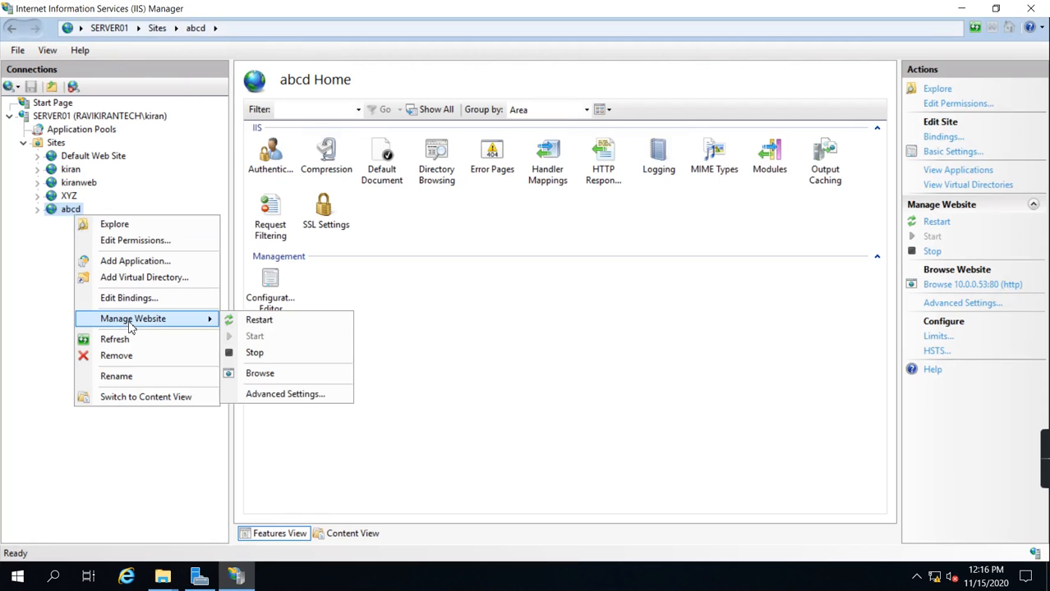
pyautogui.click(260, 374)
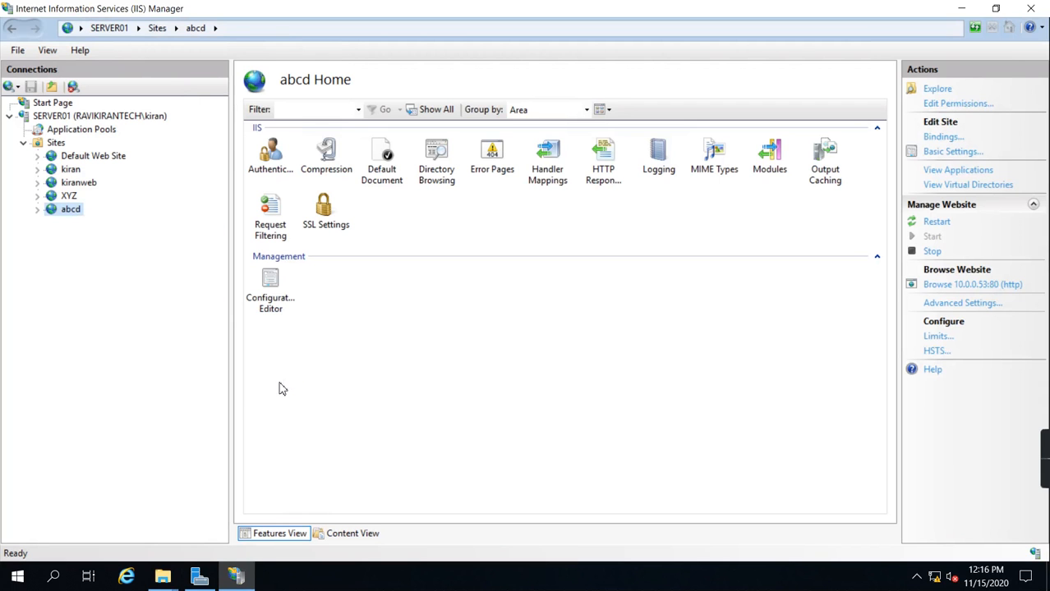
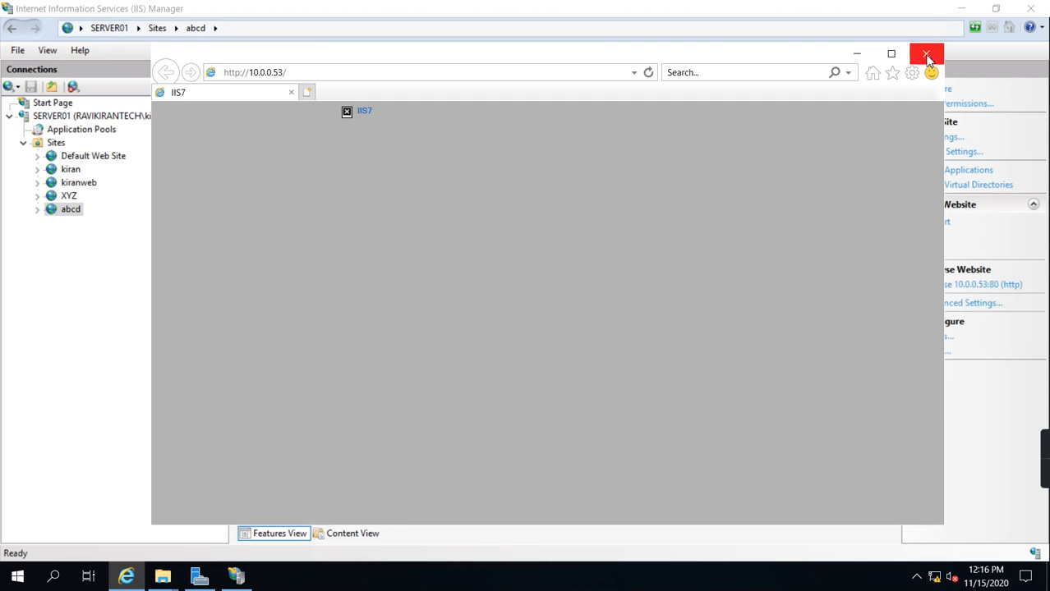
# Step: Switch to File Explorer, open the index file from the Desktop's KiranWeb folder in Notepad, and examine which image file its img tag references
pyautogui.click(859, 56)
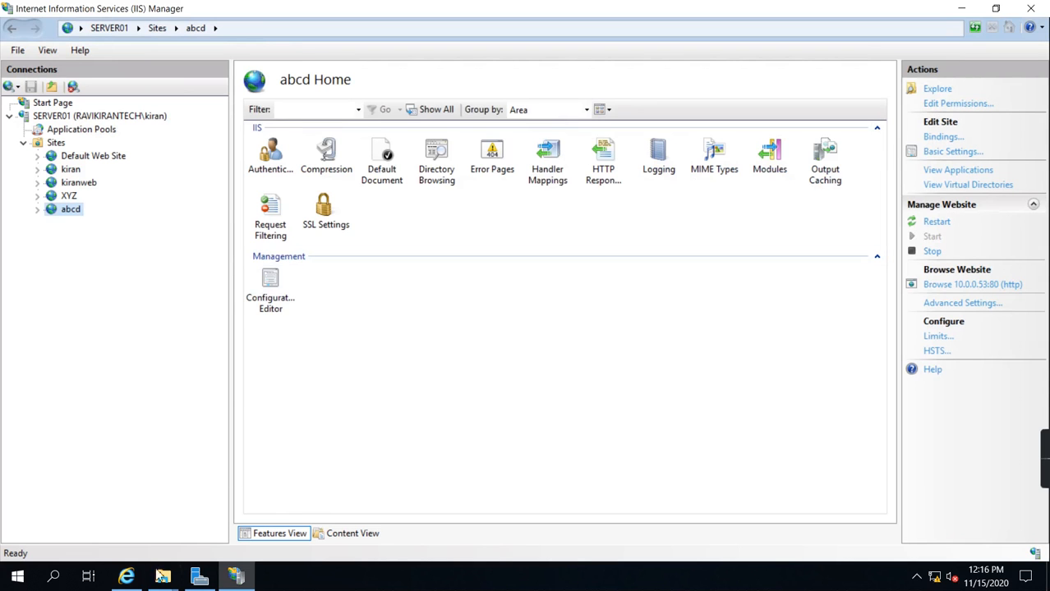
pyautogui.click(161, 580)
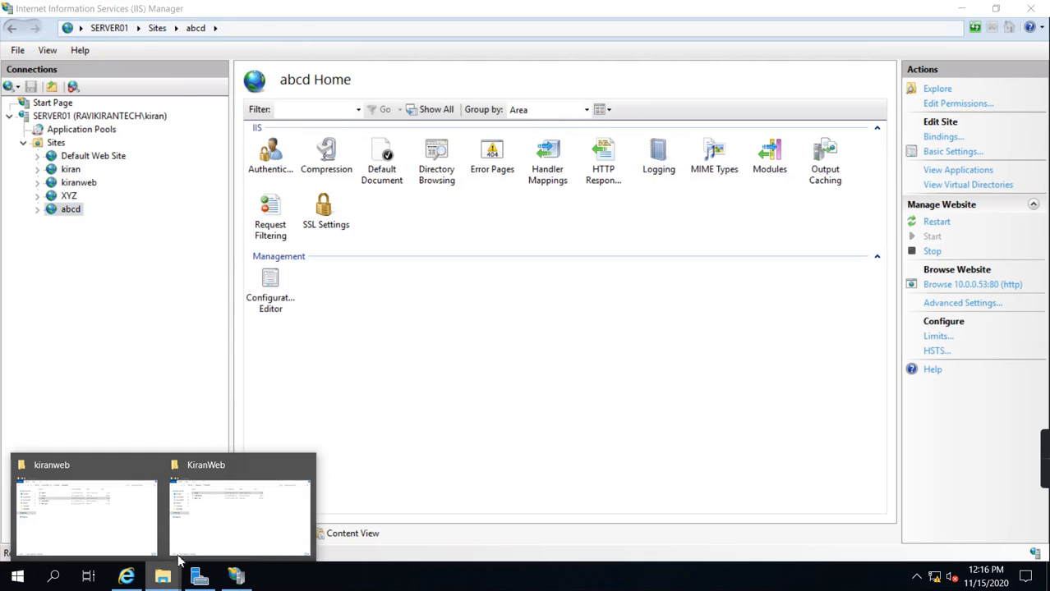
pyautogui.click(246, 517)
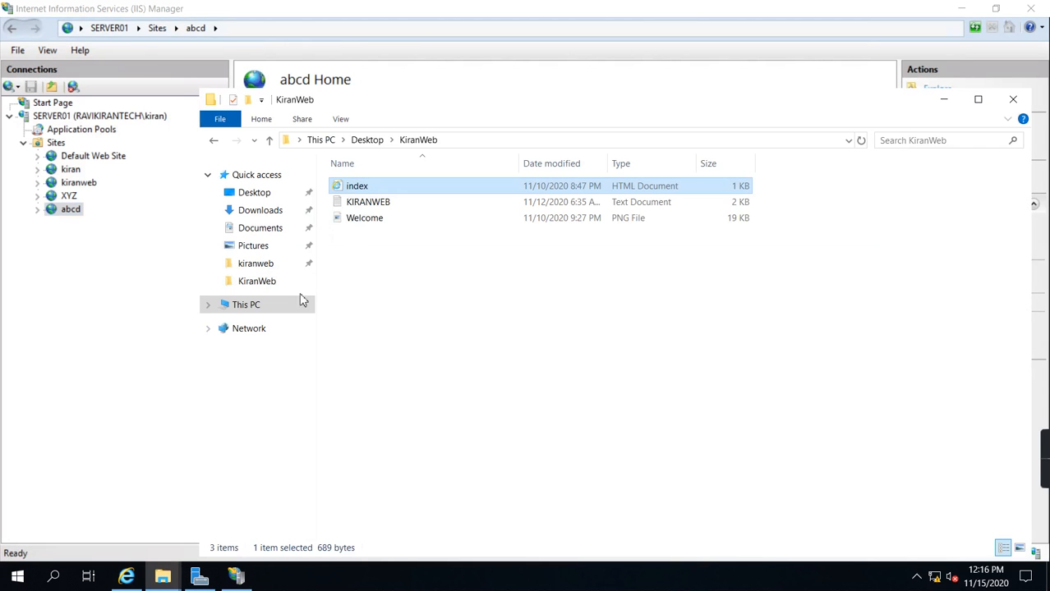
pyautogui.click(382, 140)
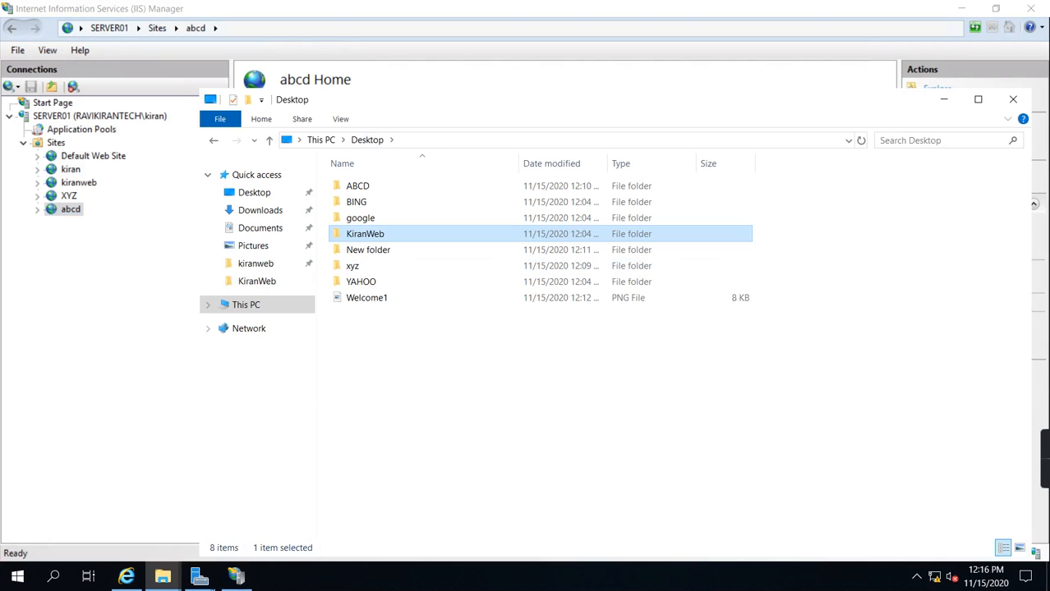
pyautogui.moveTo(236, 580)
pyautogui.doubleClick(377, 238)
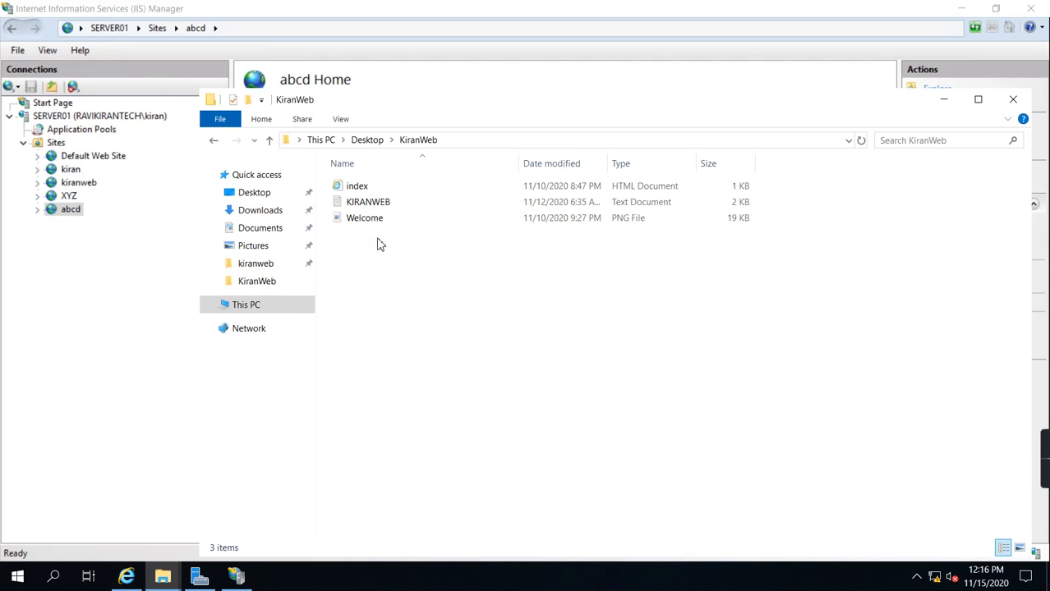
pyautogui.rightClick(356, 187)
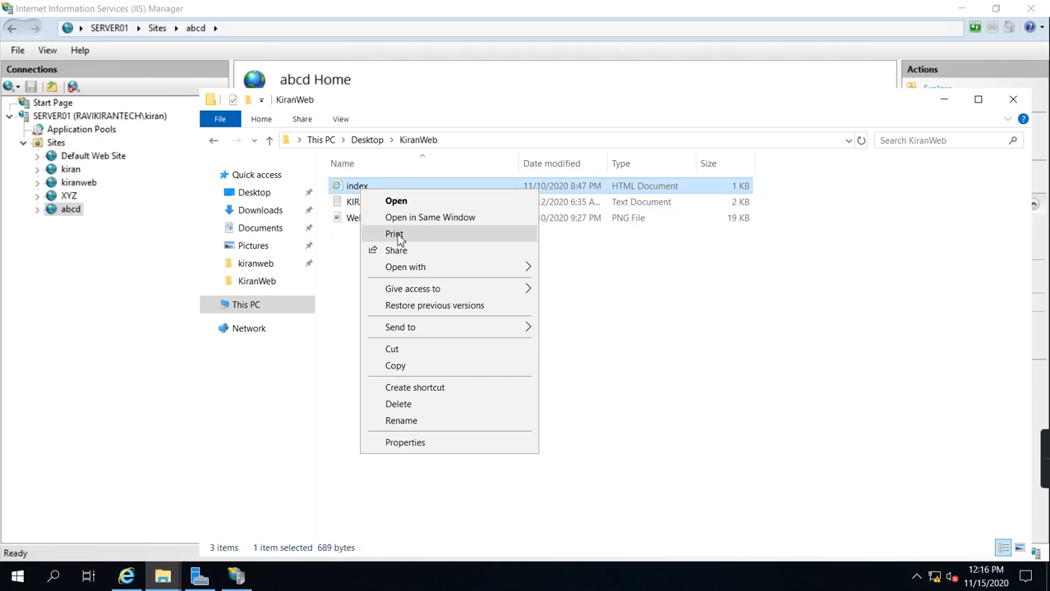
pyautogui.moveTo(415, 271)
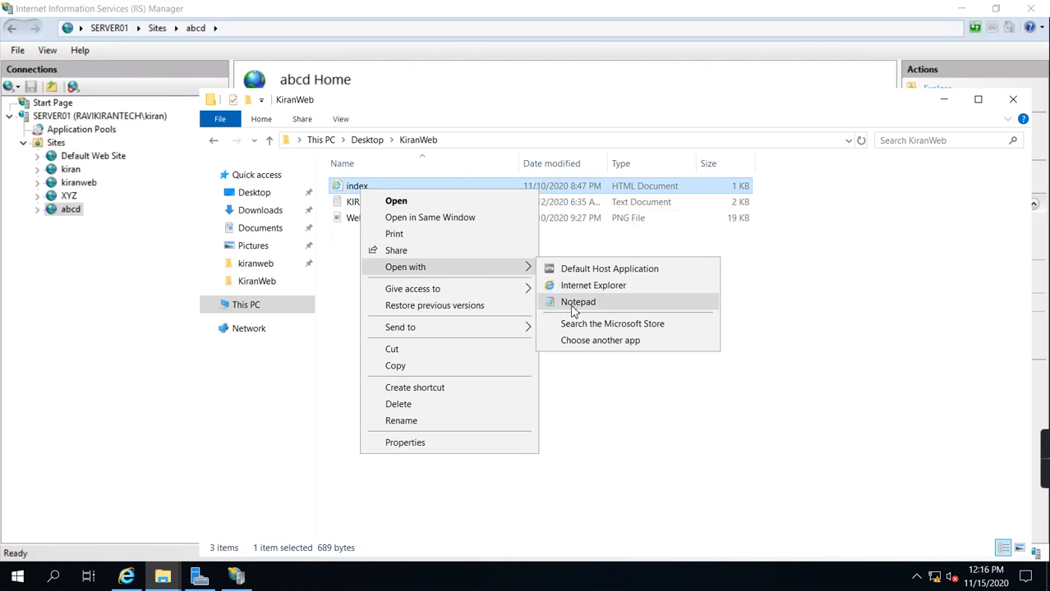
pyautogui.click(570, 303)
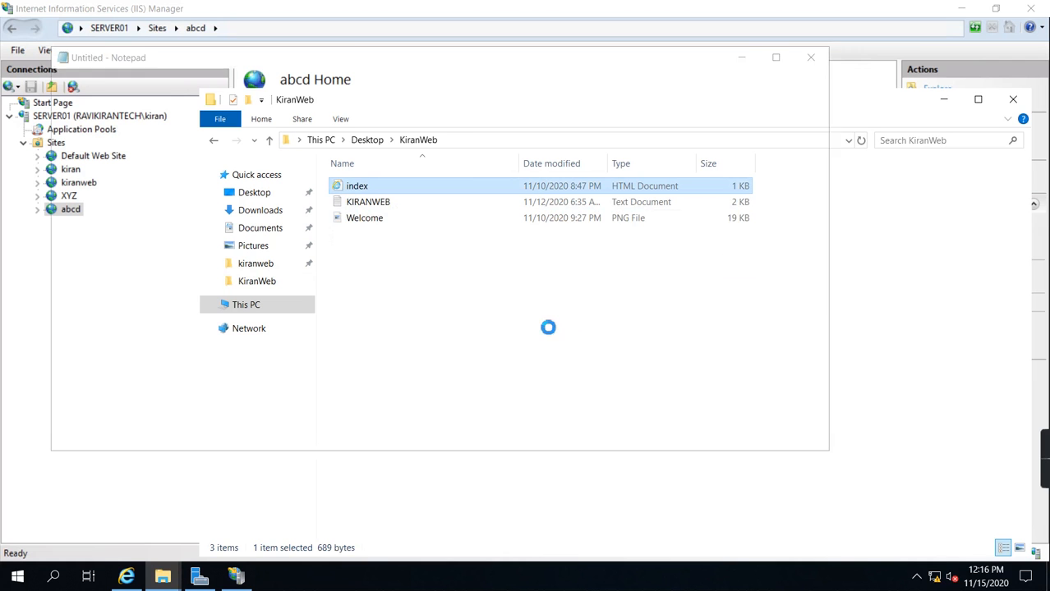
pyautogui.scroll(-3, 468, 272)
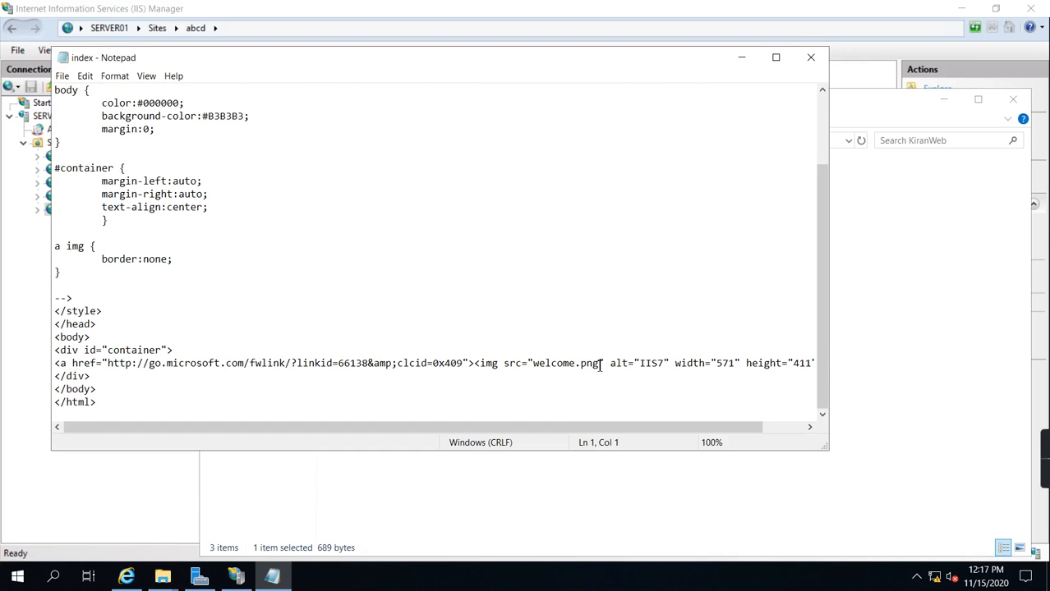
pyautogui.moveTo(601, 364); pyautogui.dragTo(549, 364)
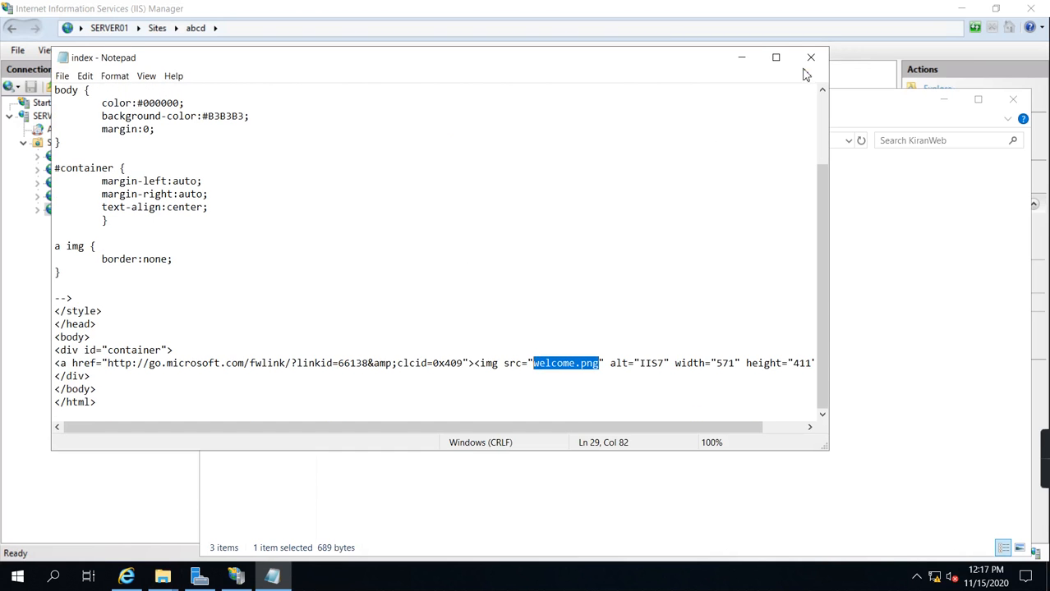
pyautogui.click(811, 58)
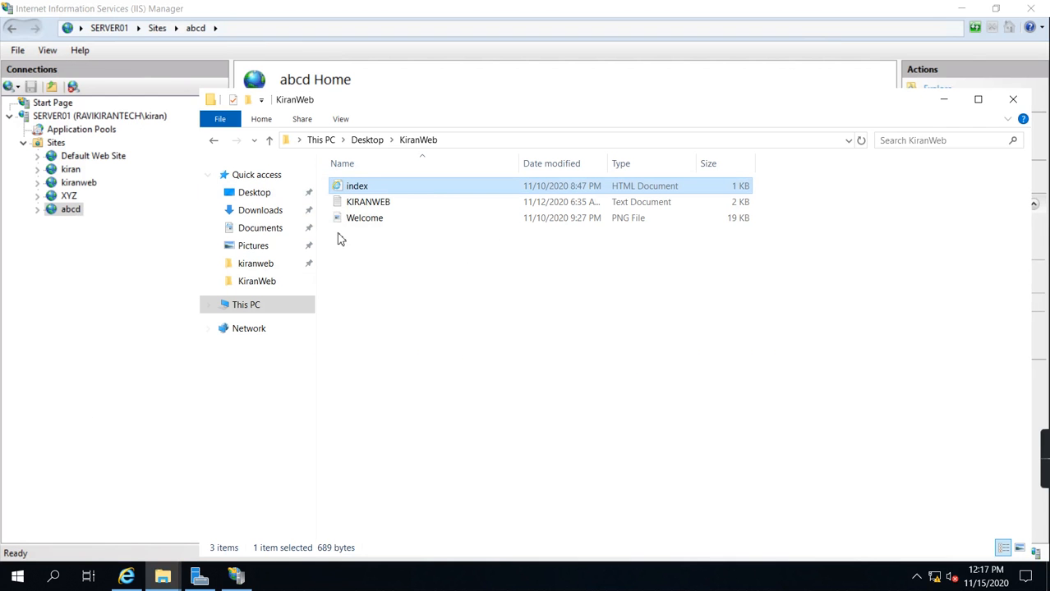
# Step: Go to the C:\inetpub\abcd folder in the same File Explorer window
pyautogui.click(263, 305)
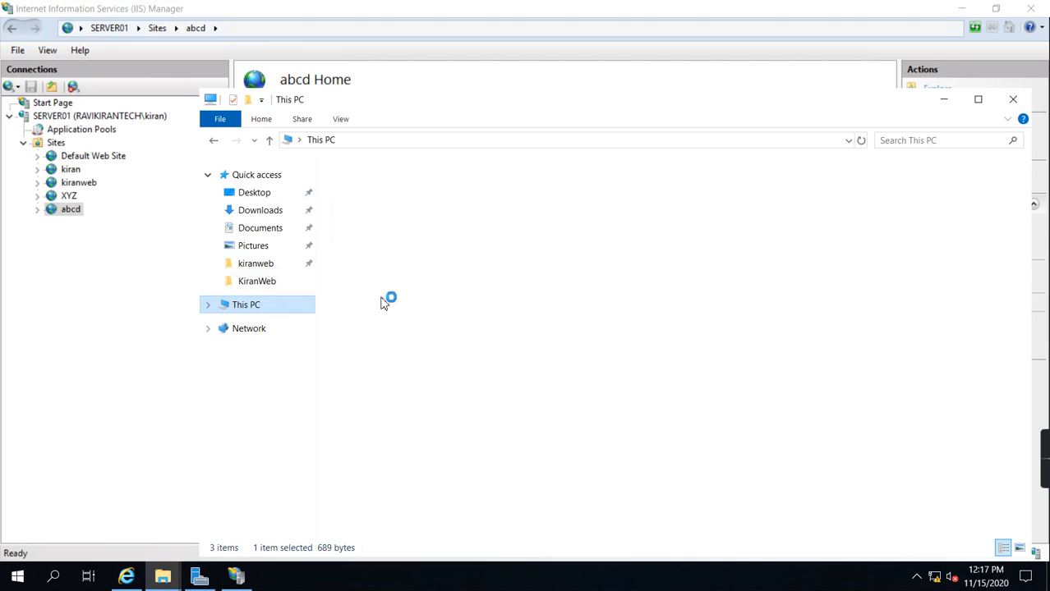
pyautogui.click(604, 352)
pyautogui.doubleClick(565, 355)
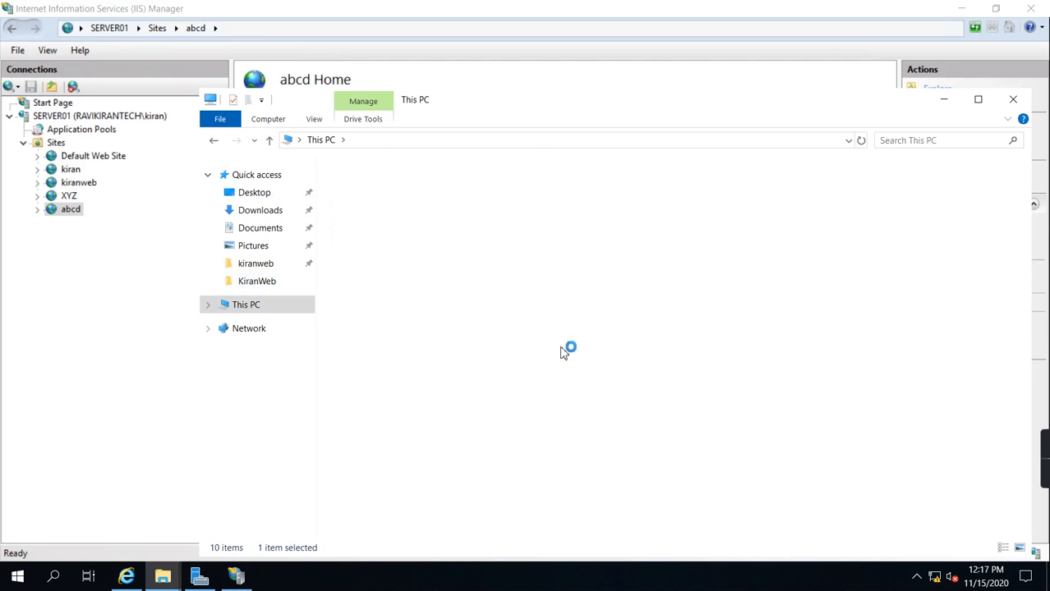
pyautogui.doubleClick(374, 184)
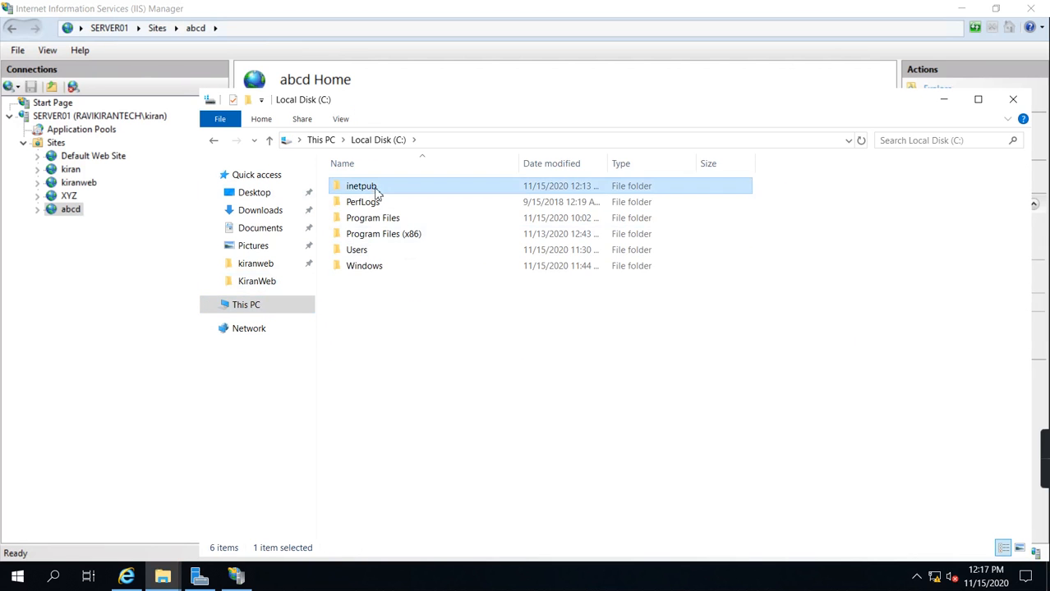
pyautogui.doubleClick(364, 187)
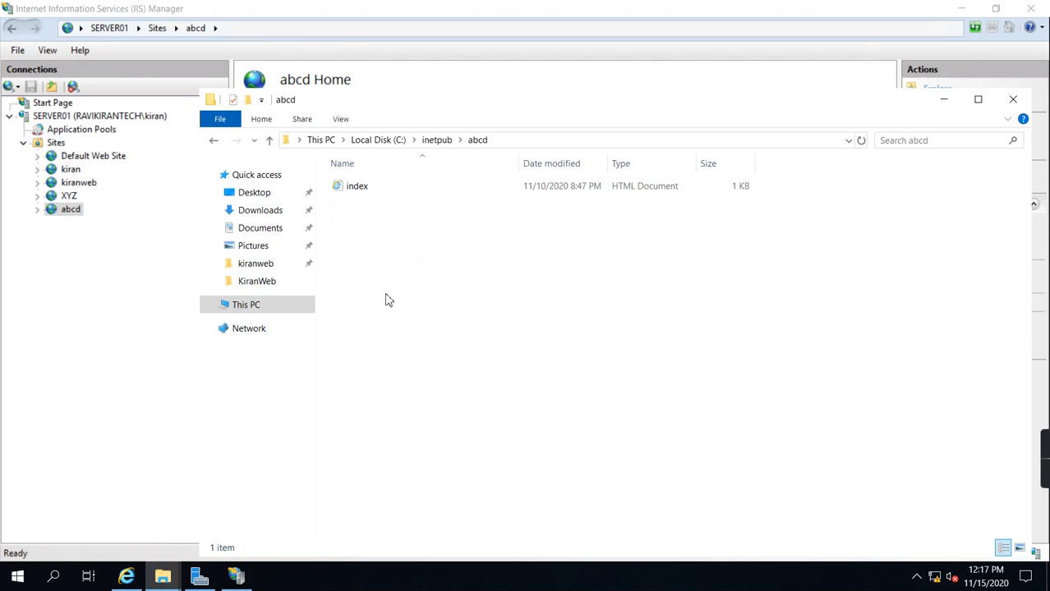
pyautogui.rightClick(385, 264)
# Step: Copy the welcome image from the Desktop's ABCD folder using the other File Explorer window
pyautogui.click(163, 577)
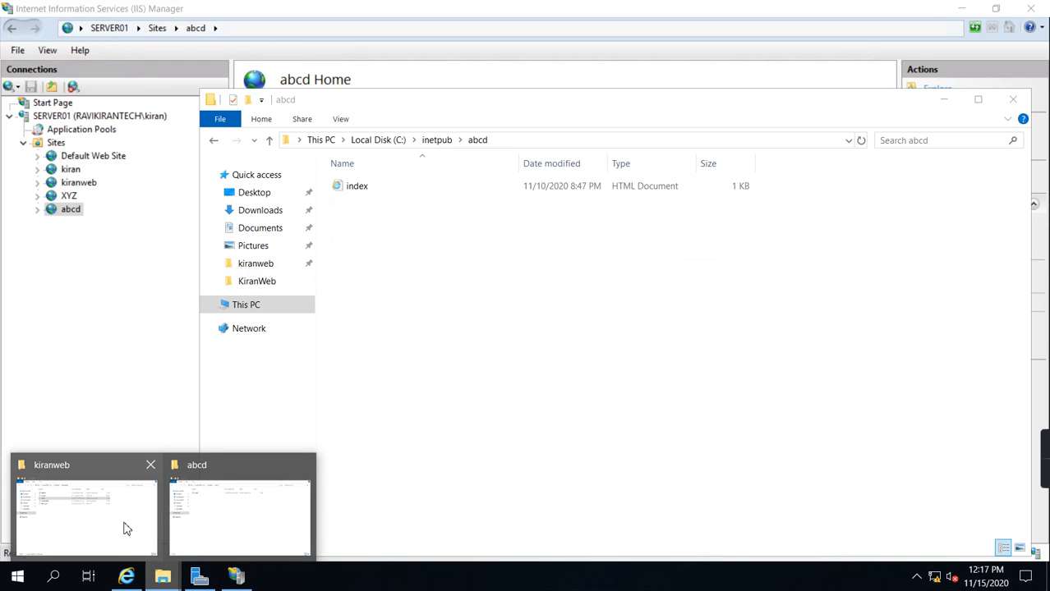
pyautogui.click(125, 528)
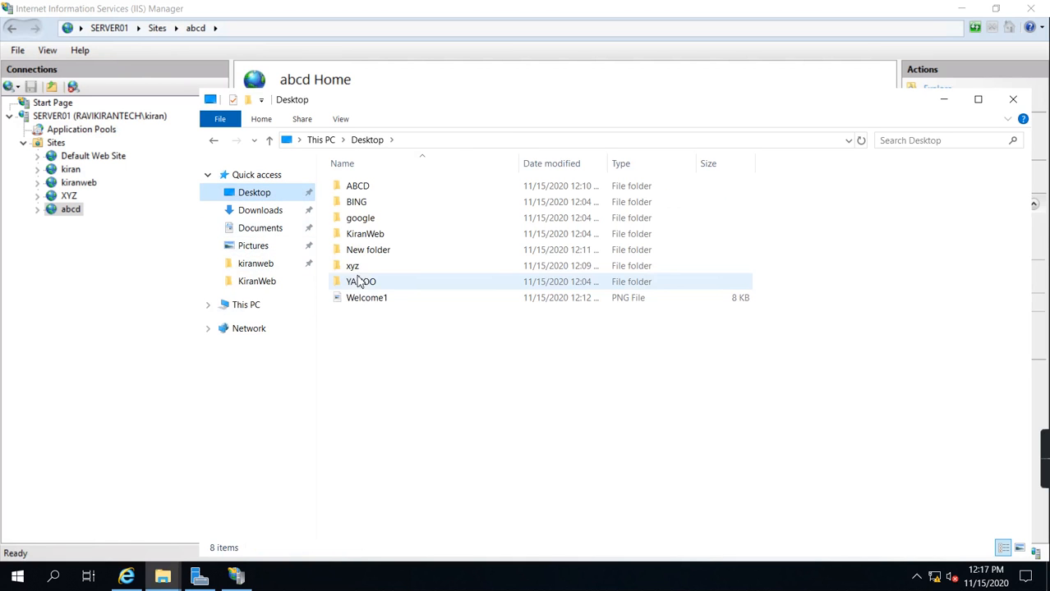
pyautogui.click(367, 189)
pyautogui.doubleClick(370, 188)
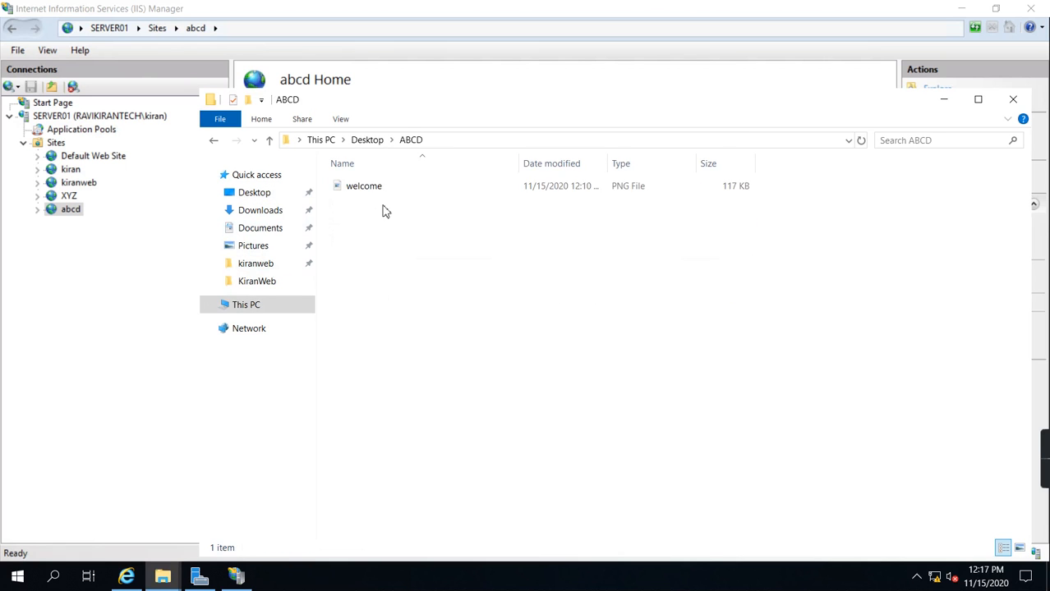
pyautogui.rightClick(364, 188)
pyautogui.click(393, 424)
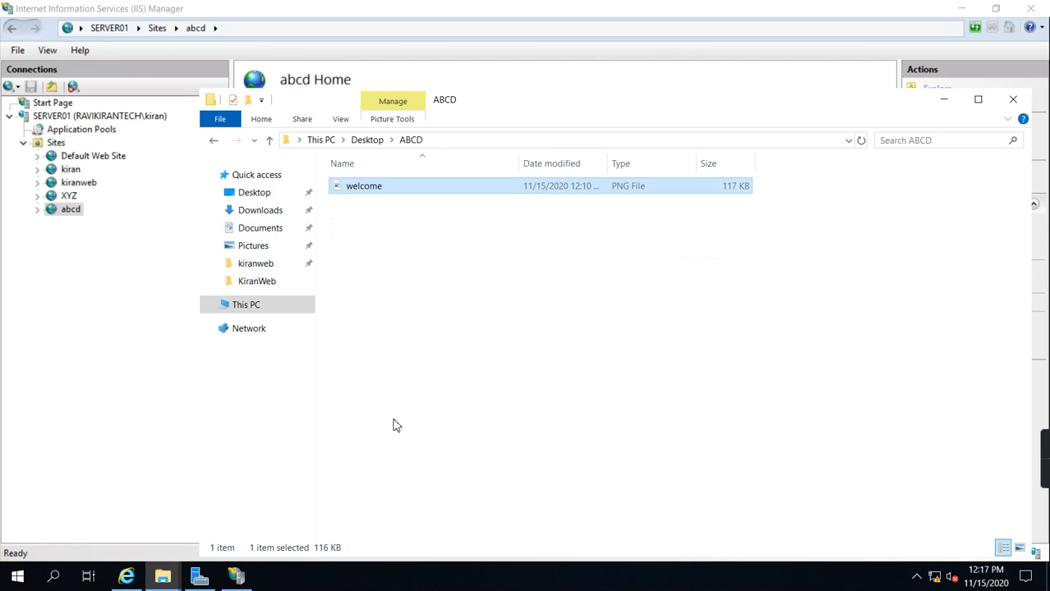
pyautogui.click(163, 577)
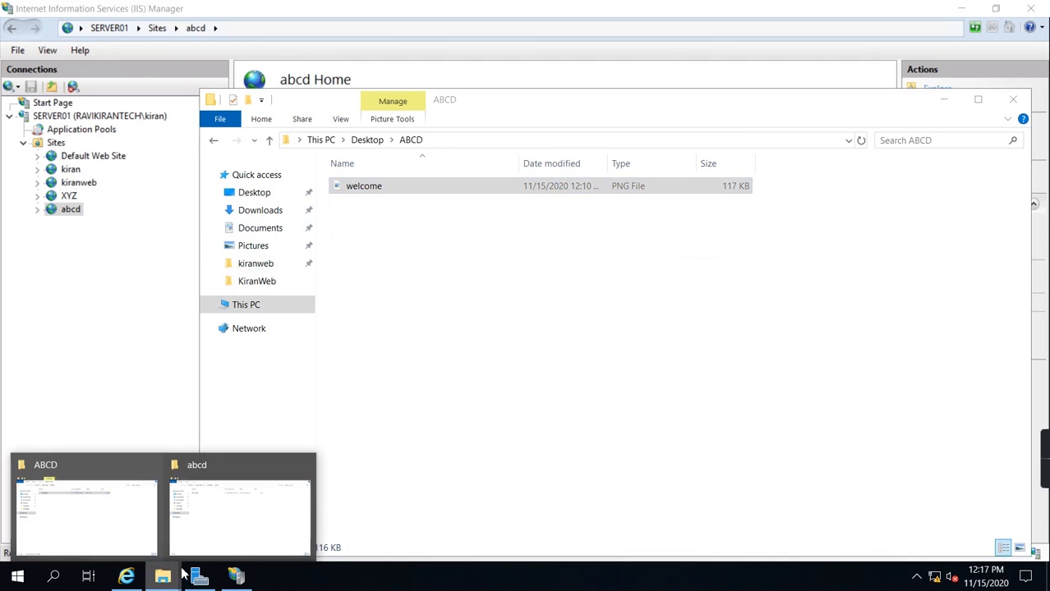
pyautogui.click(136, 503)
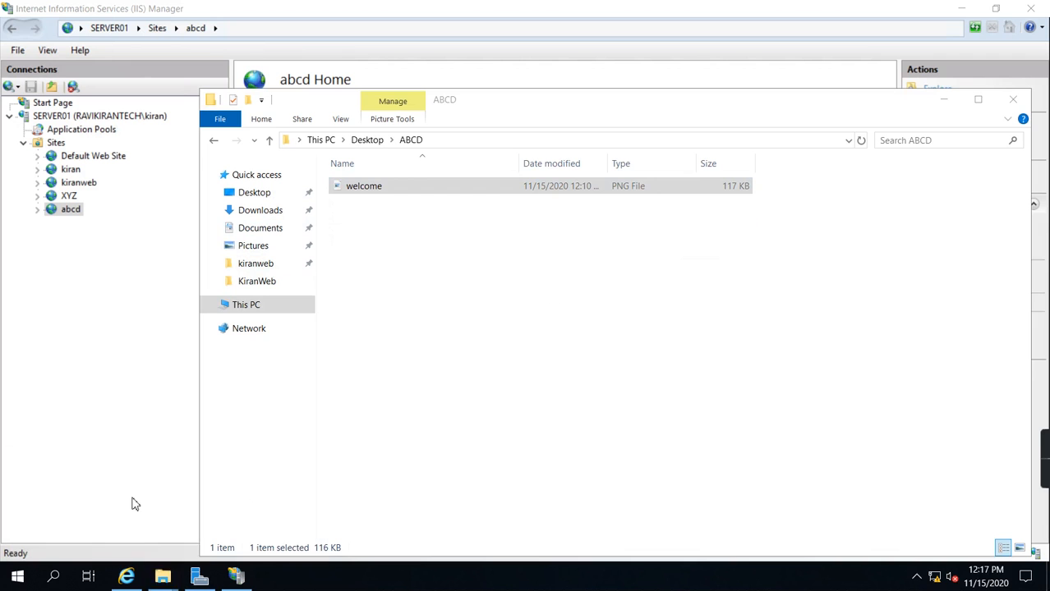
pyautogui.click(436, 306)
# Step: Paste the welcome image into C:\inetpub\abcd, granting administrator permission for the copy
pyautogui.click(162, 576)
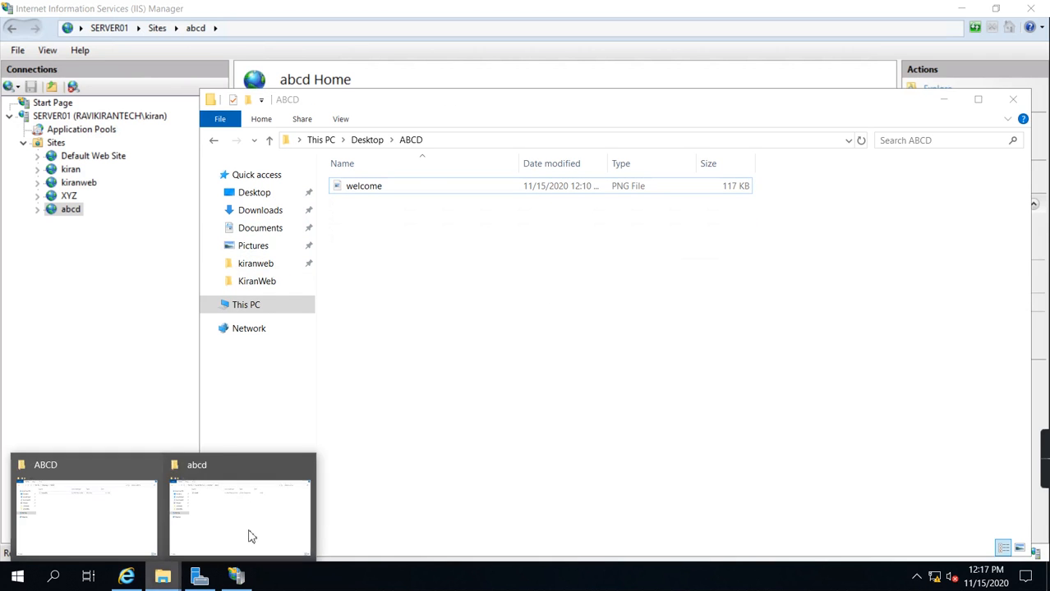
pyautogui.click(250, 532)
pyautogui.rightClick(418, 318)
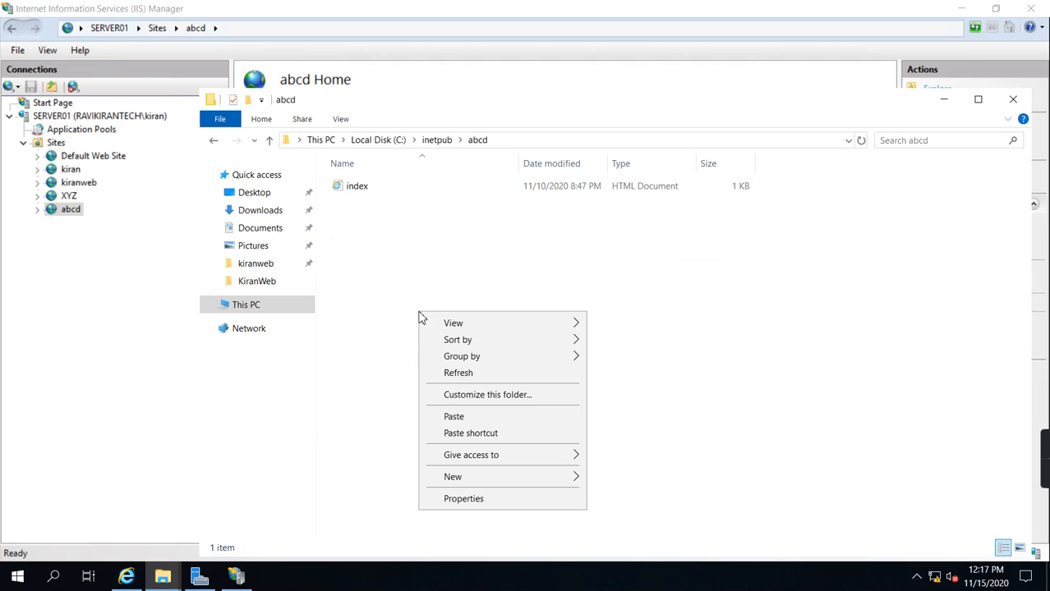
pyautogui.click(458, 412)
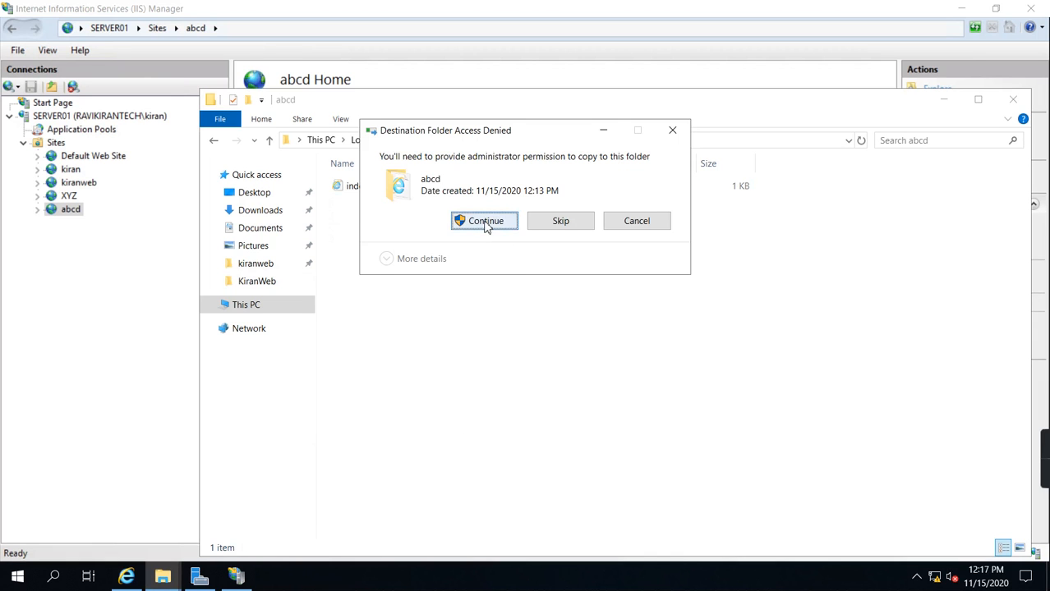
pyautogui.click(461, 220)
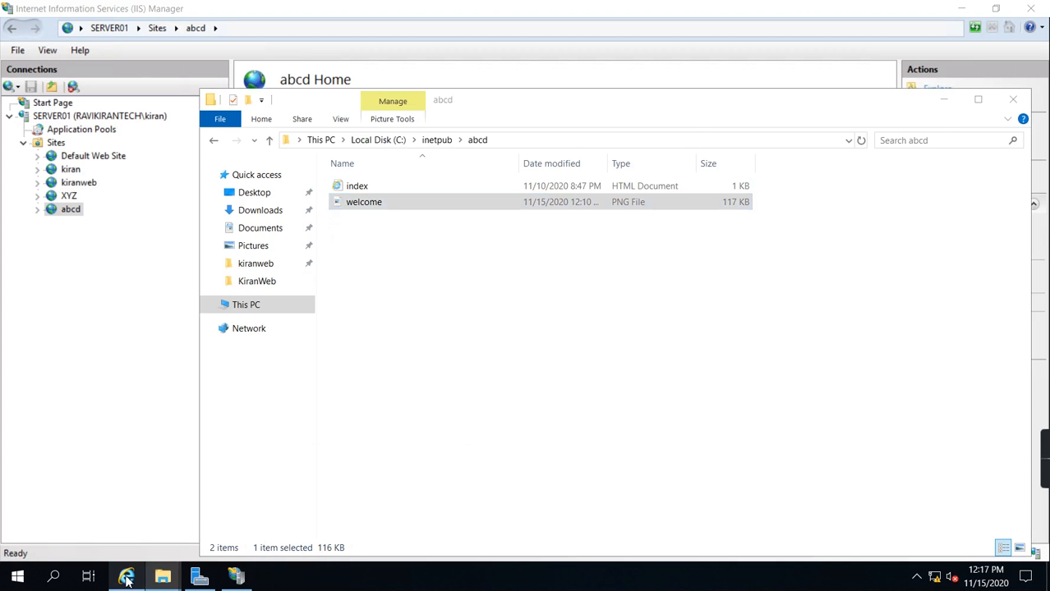
pyautogui.click(127, 575)
pyautogui.click(648, 73)
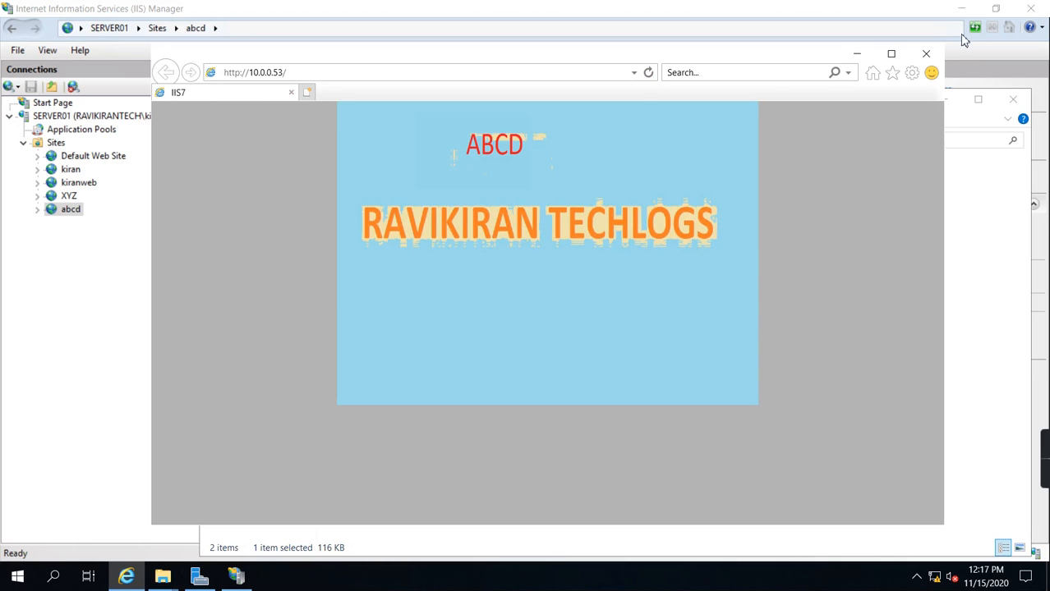
pyautogui.click(857, 53)
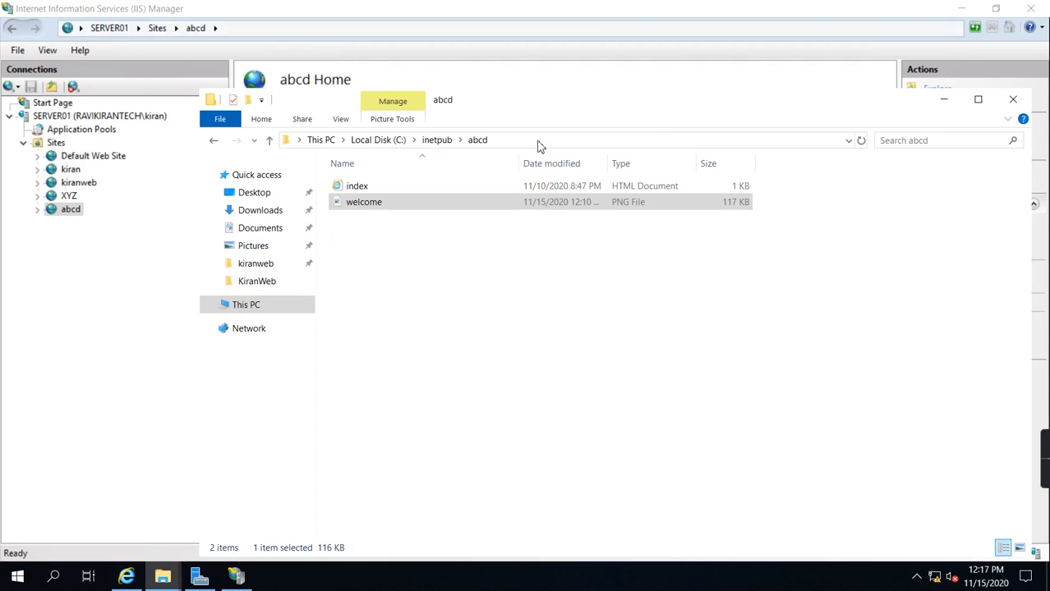
# Step: Open C:\inetpub\XYZ in one File Explorer window and copy the welcome image from the Desktop's xyz folder in the other
pyautogui.click(437, 142)
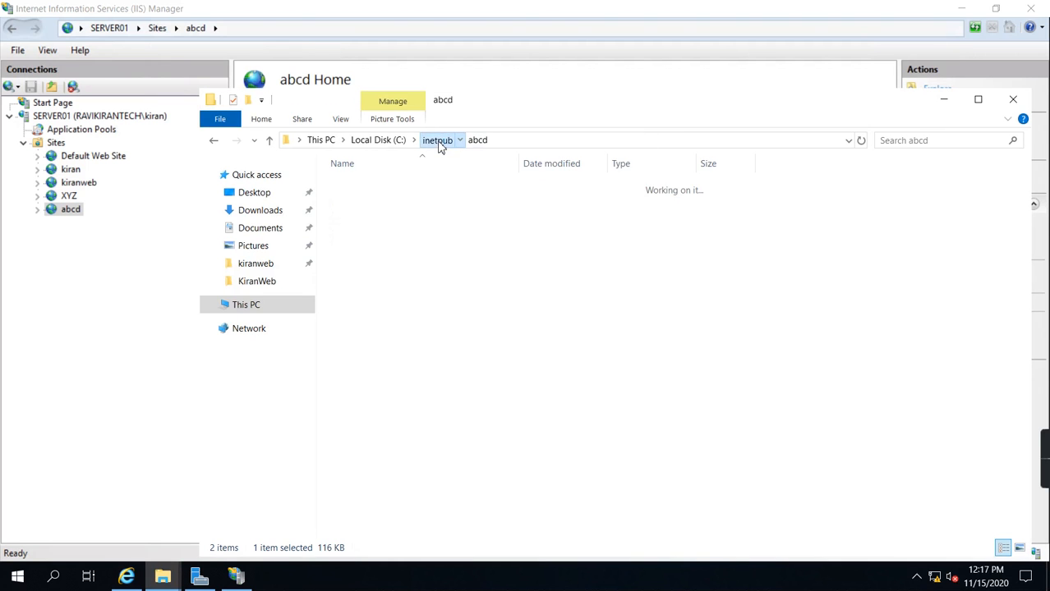
pyautogui.doubleClick(356, 316)
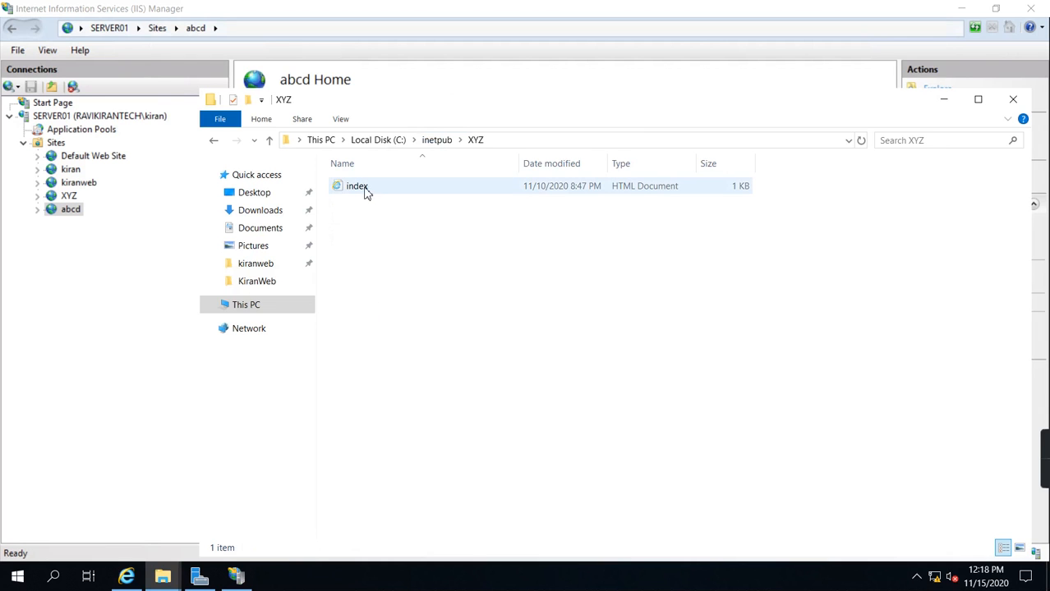
pyautogui.click(161, 582)
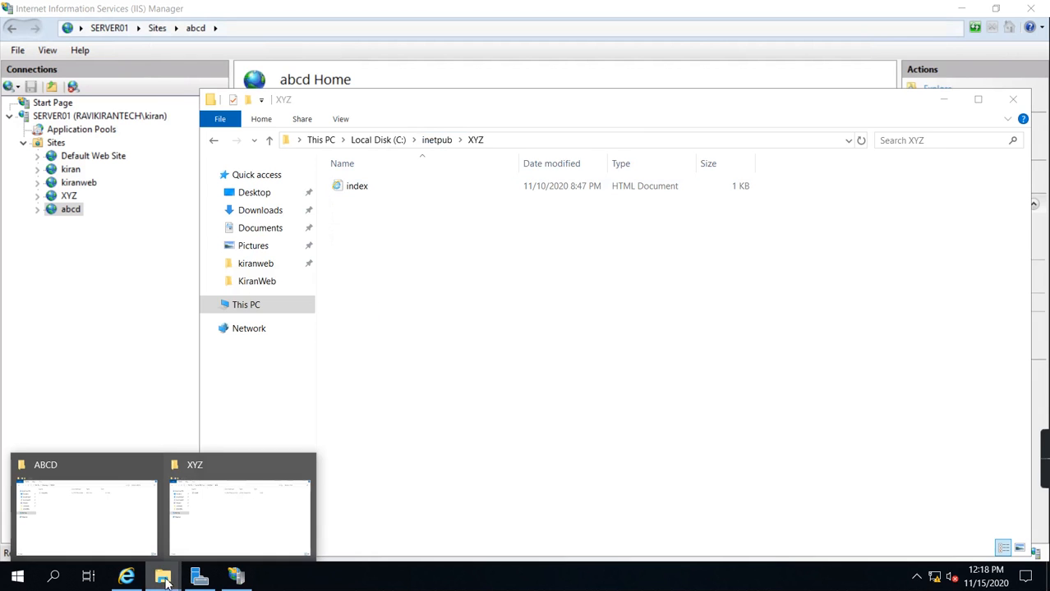
pyautogui.click(126, 515)
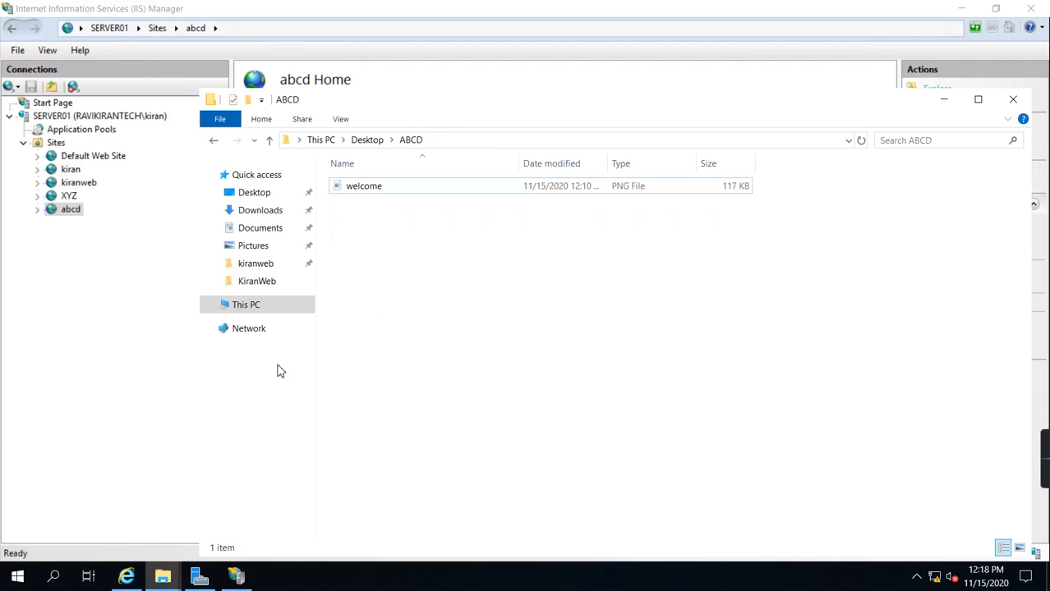
pyautogui.click(368, 141)
pyautogui.doubleClick(360, 268)
pyautogui.click(357, 189)
pyautogui.rightClick(356, 189)
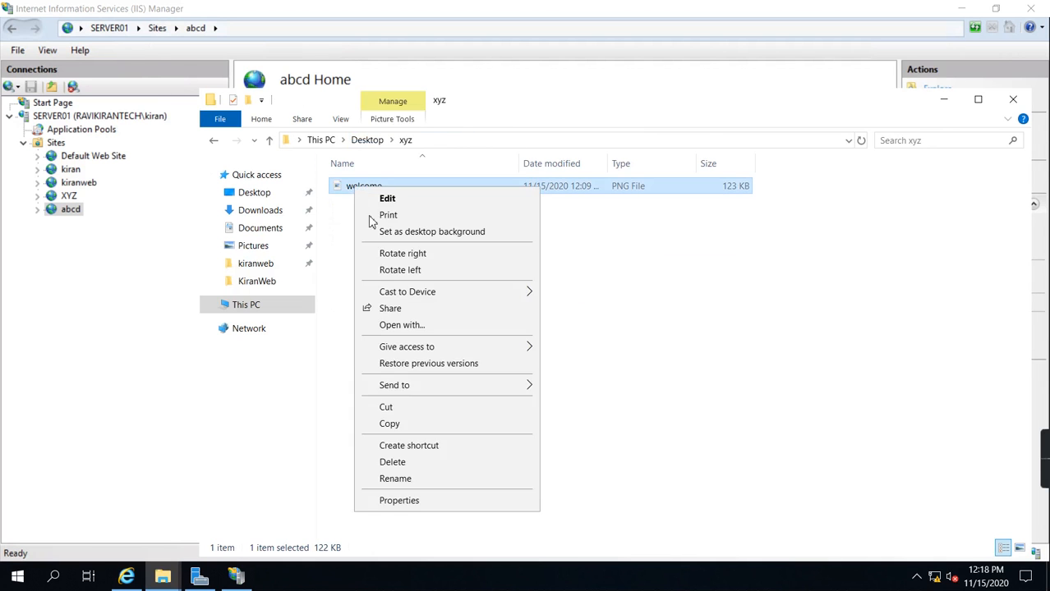
pyautogui.click(411, 424)
# Step: Paste the welcome image into C:\inetpub\XYZ, granting administrator permission for the copy
pyautogui.moveTo(162, 577)
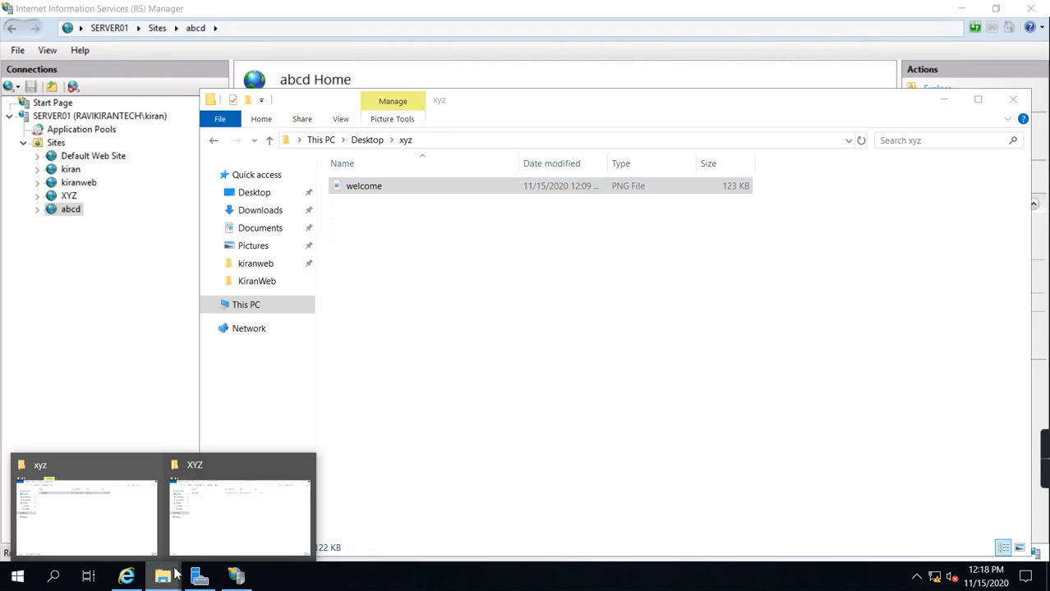
pyautogui.click(224, 511)
pyautogui.rightClick(426, 328)
pyautogui.click(459, 421)
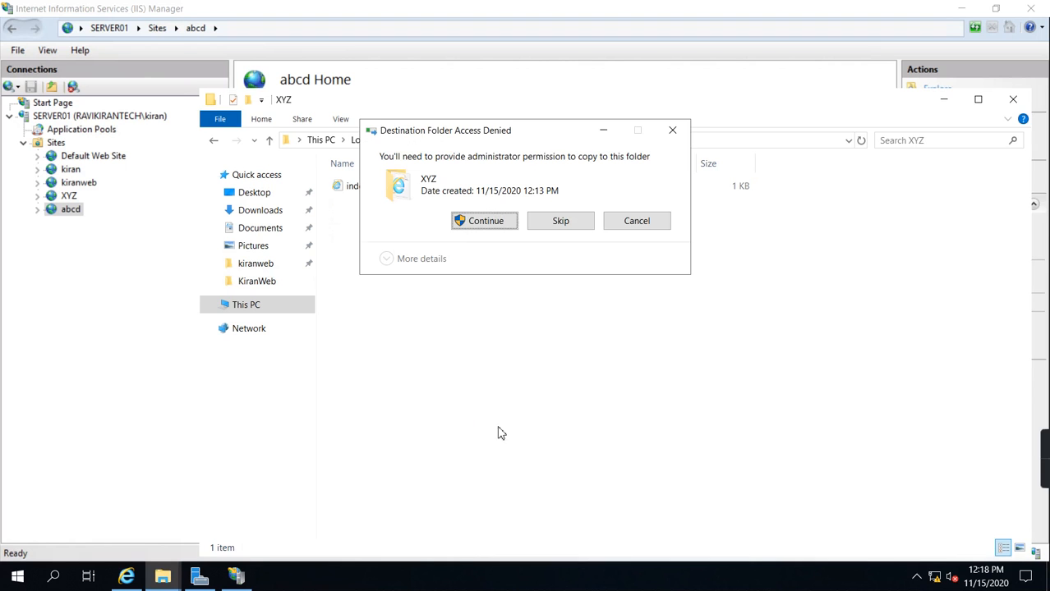
pyautogui.click(471, 226)
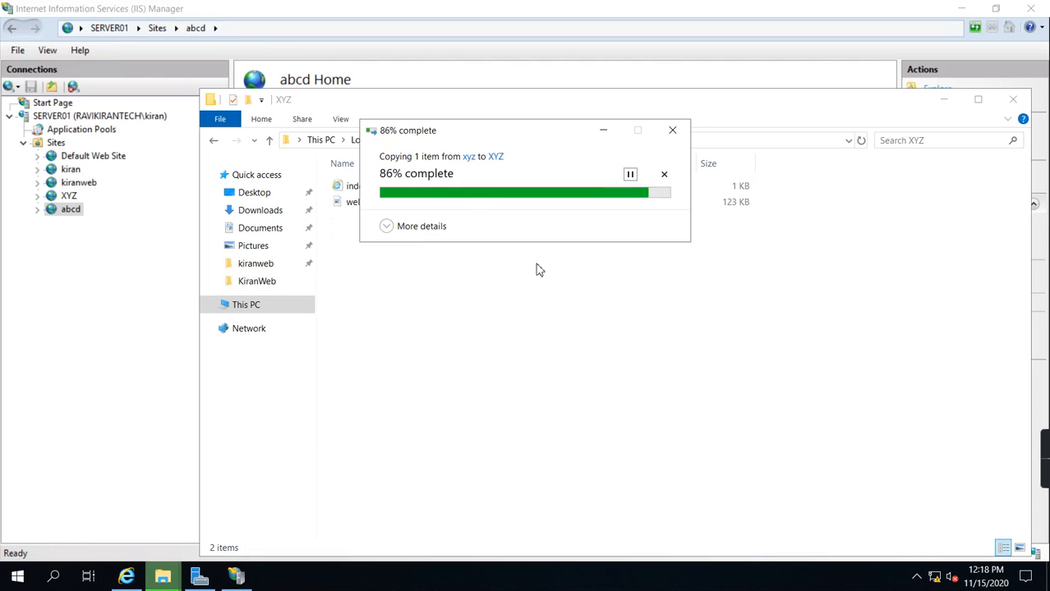
pyautogui.click(101, 308)
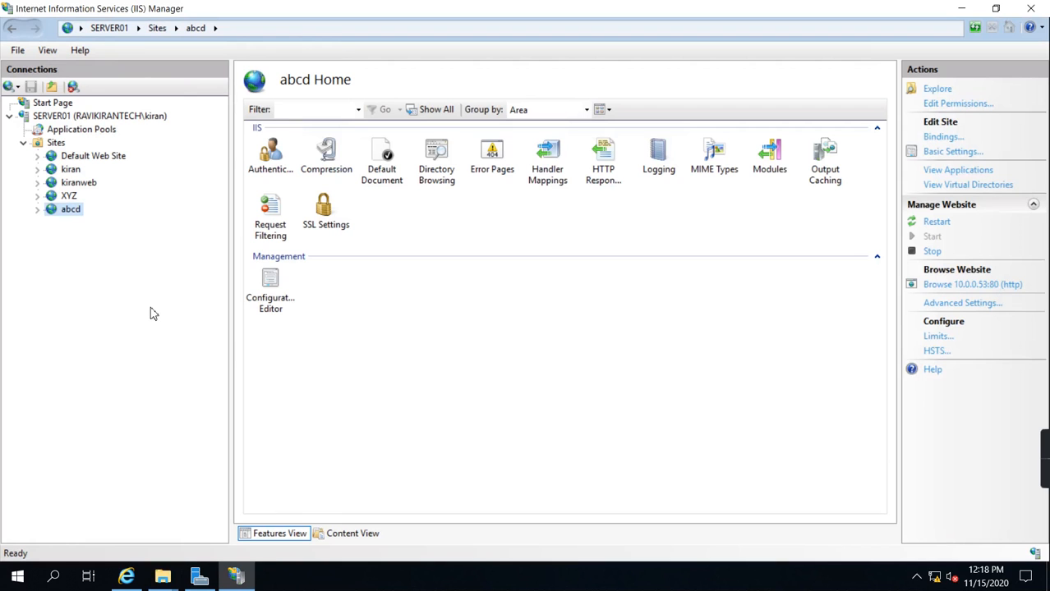
pyautogui.rightClick(64, 199)
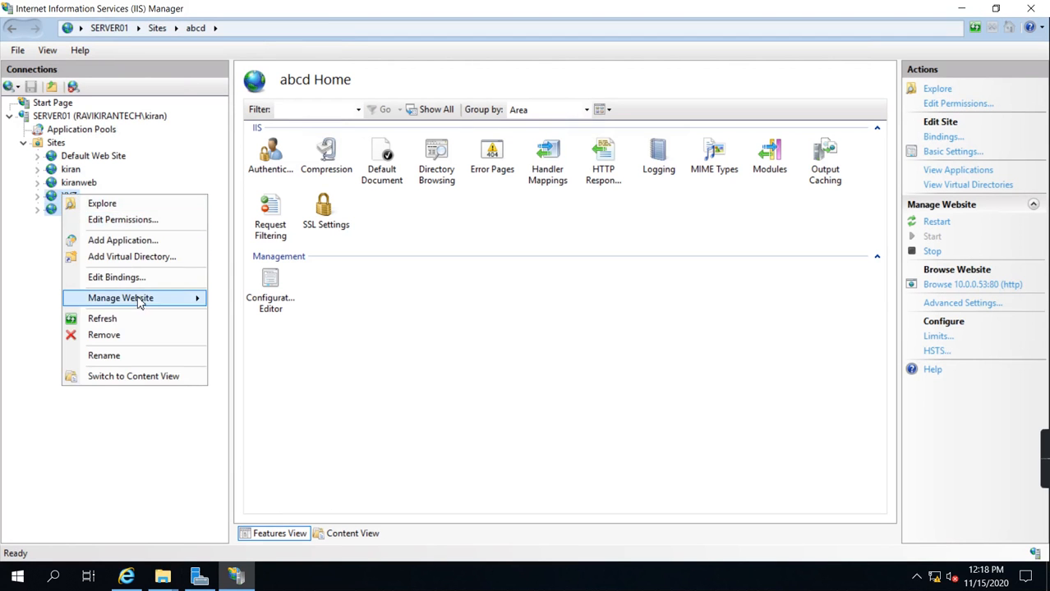
pyautogui.moveTo(140, 302)
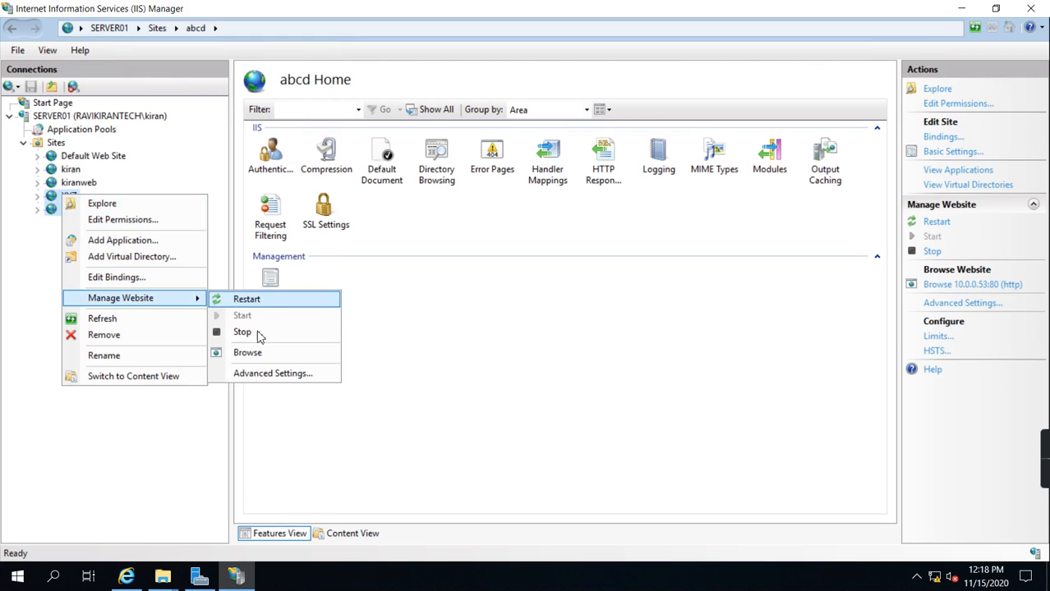
pyautogui.click(246, 353)
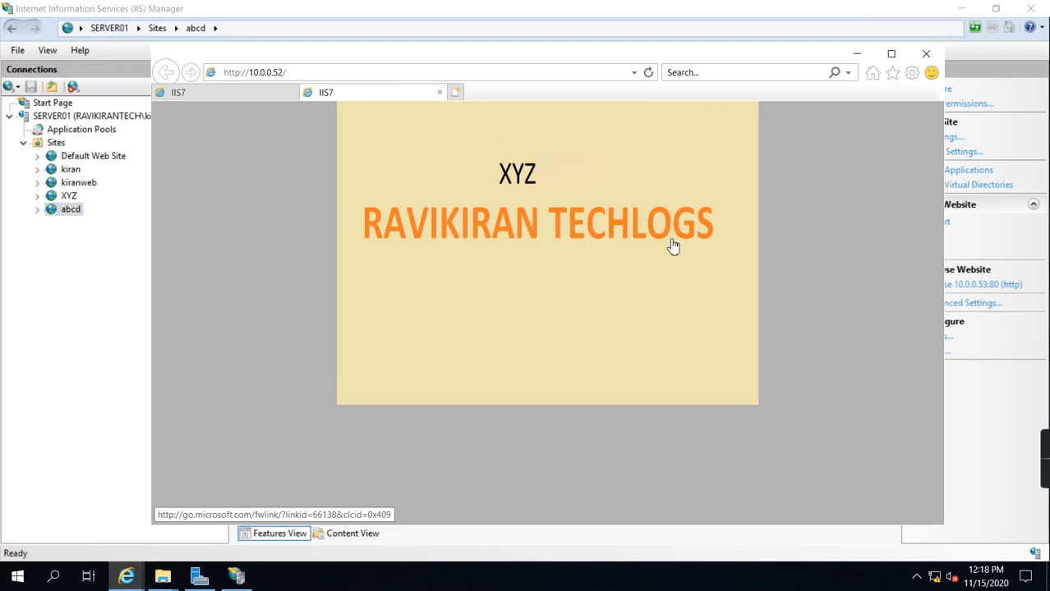
pyautogui.click(259, 96)
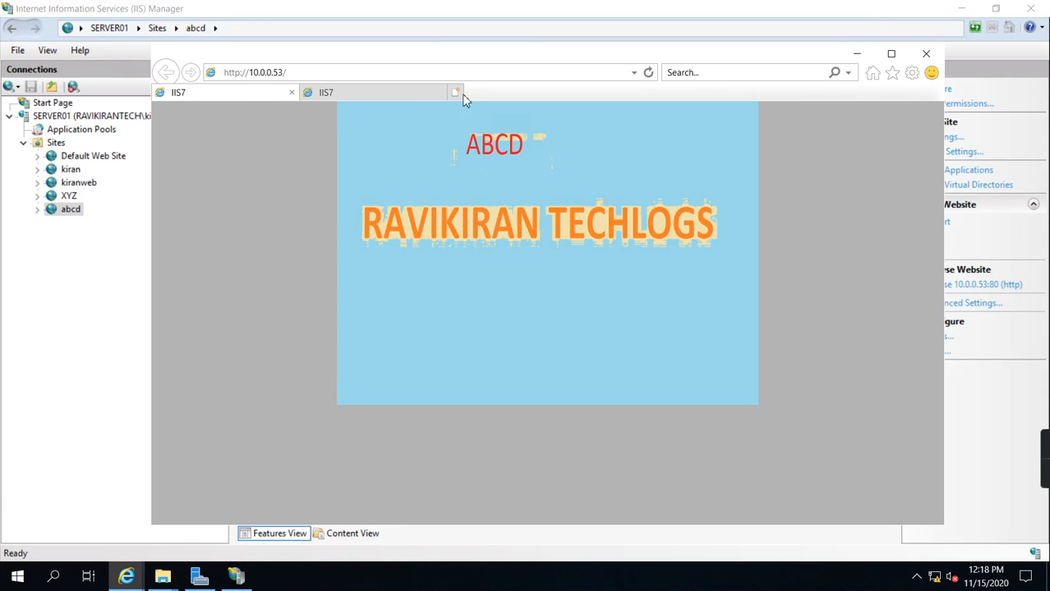
pyautogui.click(90, 209)
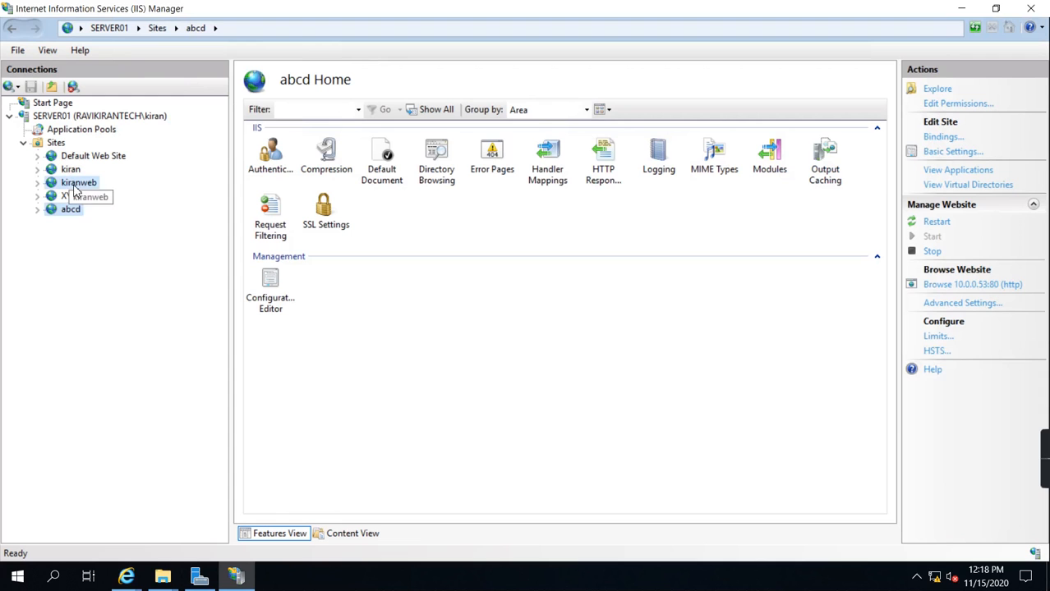
pyautogui.rightClick(76, 184)
pyautogui.moveTo(158, 295)
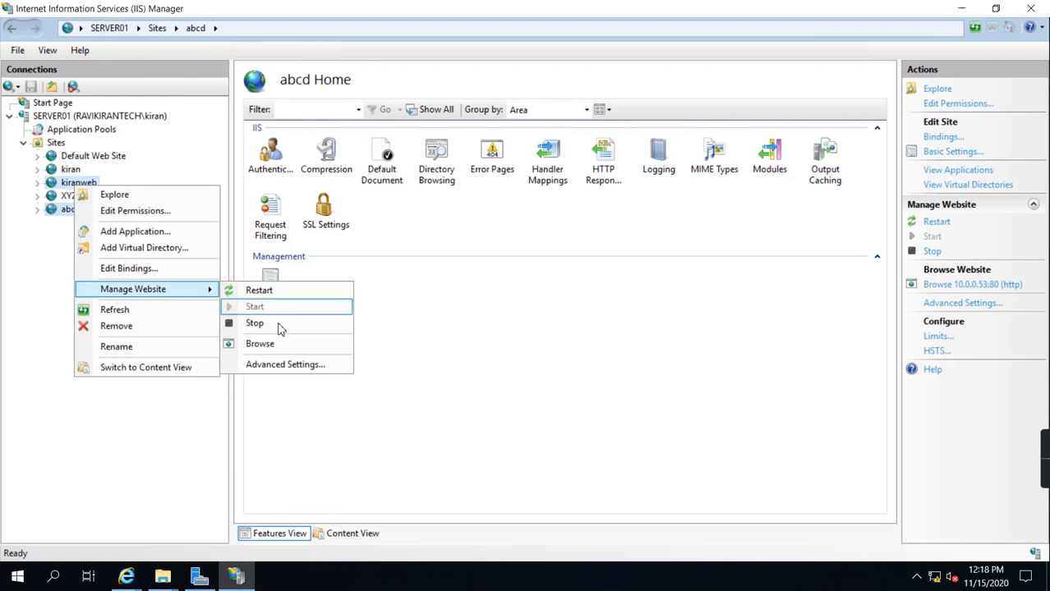
pyautogui.click(269, 344)
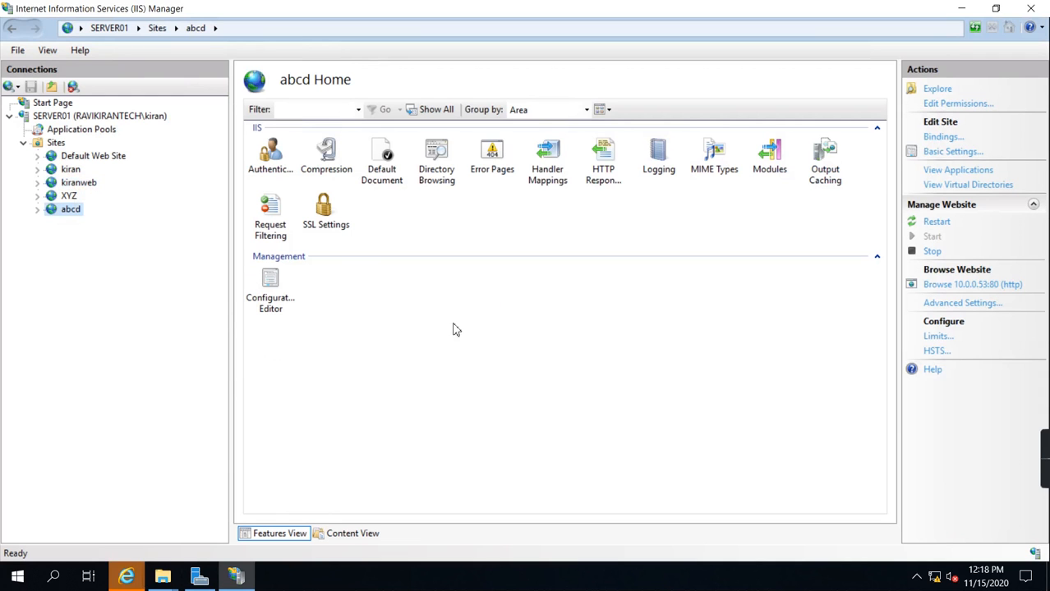
pyautogui.click(125, 579)
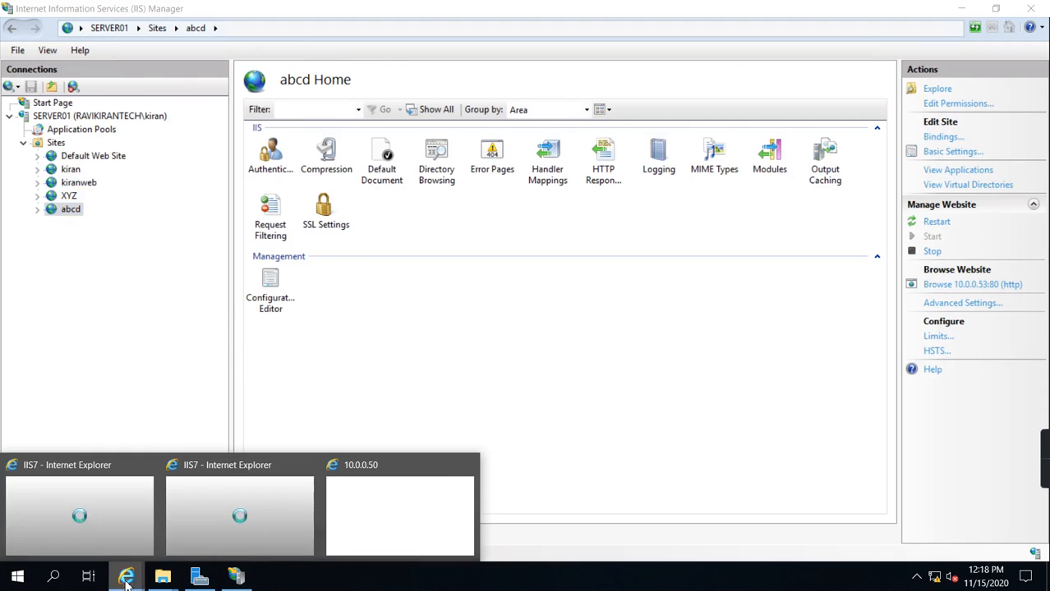
pyautogui.click(353, 542)
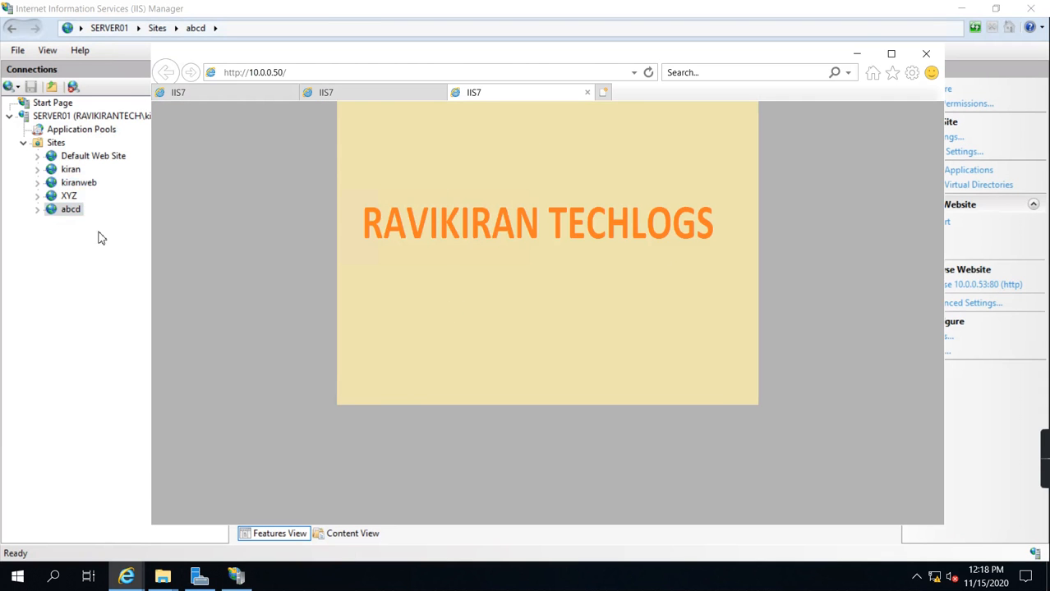
pyautogui.click(96, 207)
pyautogui.rightClick(73, 173)
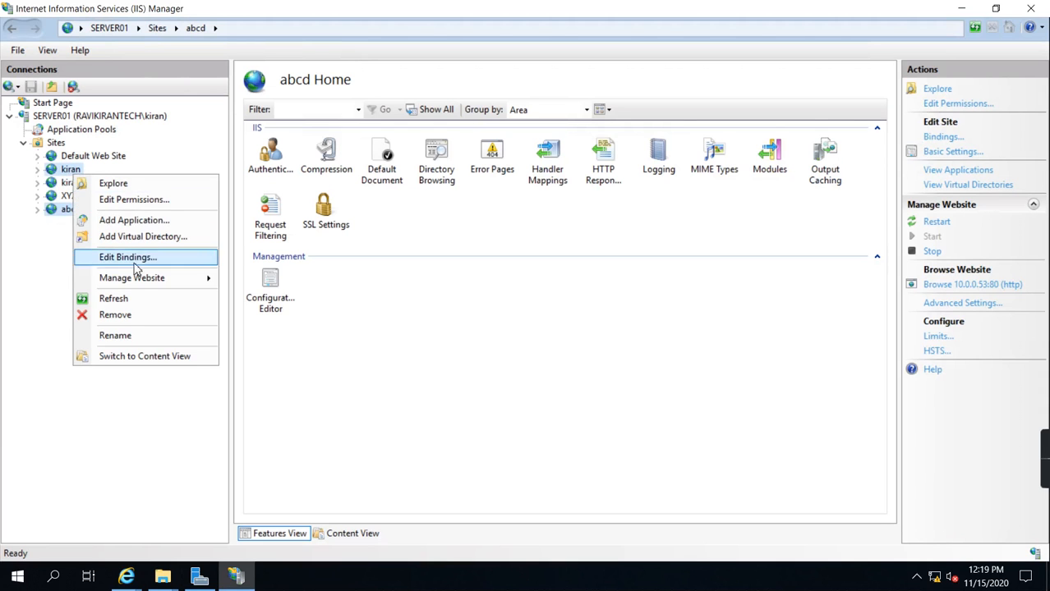
pyautogui.moveTo(134, 276)
pyautogui.click(257, 334)
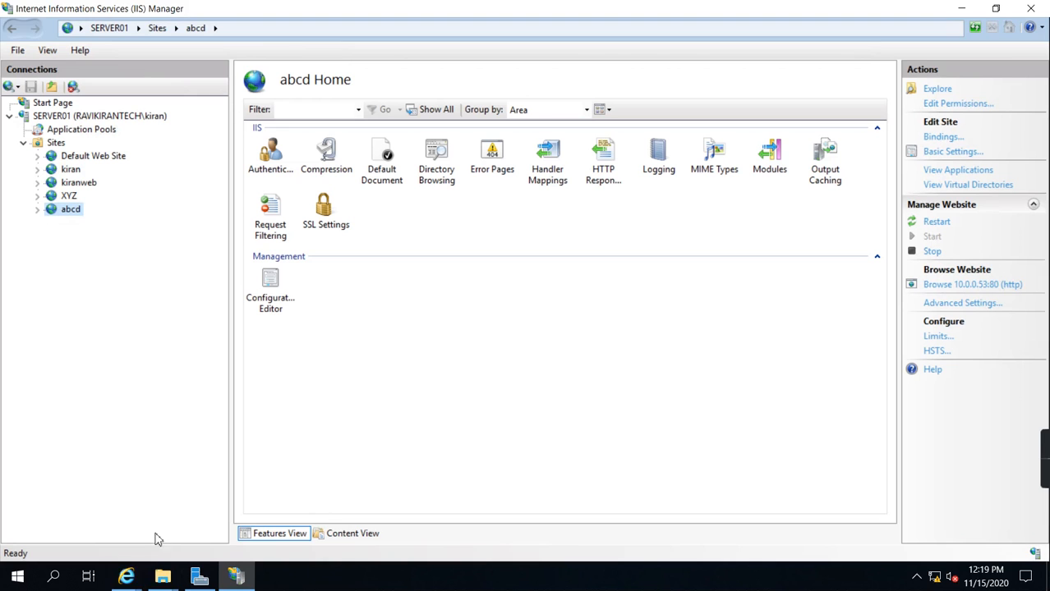
pyautogui.moveTo(126, 576)
pyautogui.click(529, 483)
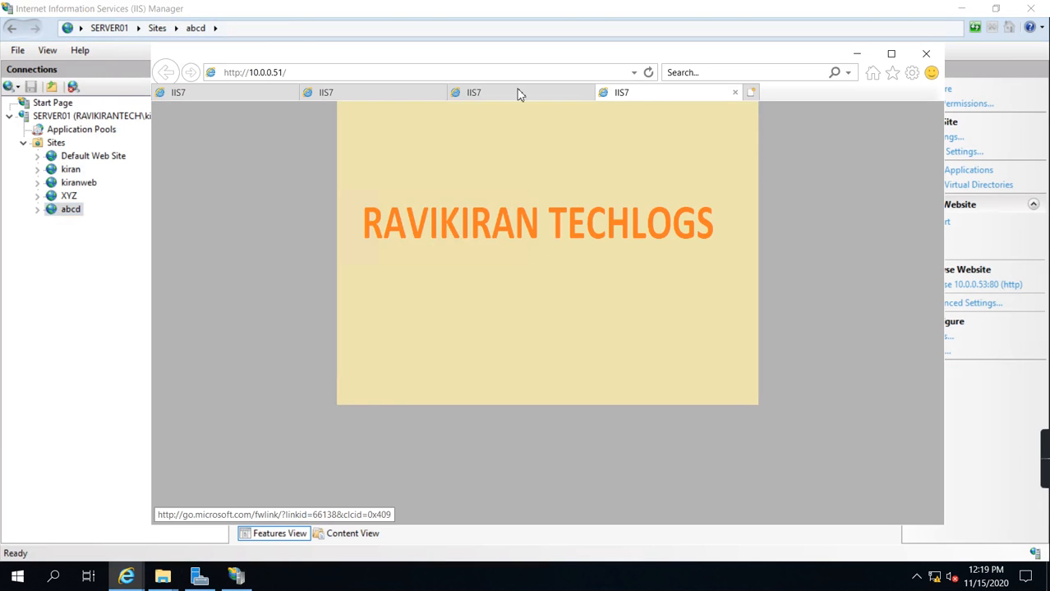
# Step: Compare the welcome pages of the four websites open at 10.0.0.50, 10.0.0.51, 10.0.0.52 and 10.0.0.53
pyautogui.click(519, 93)
pyautogui.click(622, 94)
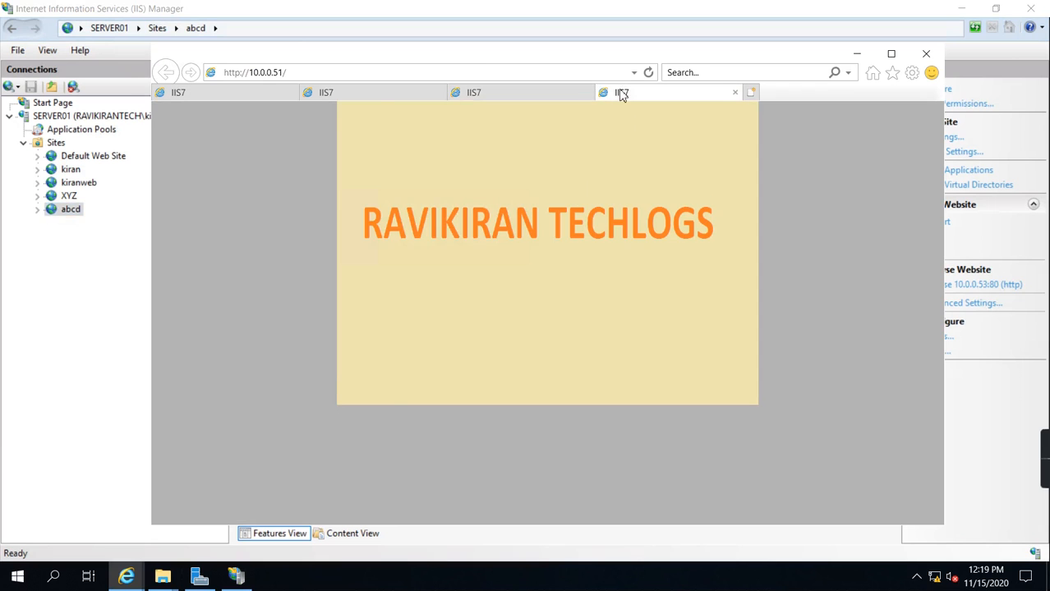
pyautogui.click(370, 96)
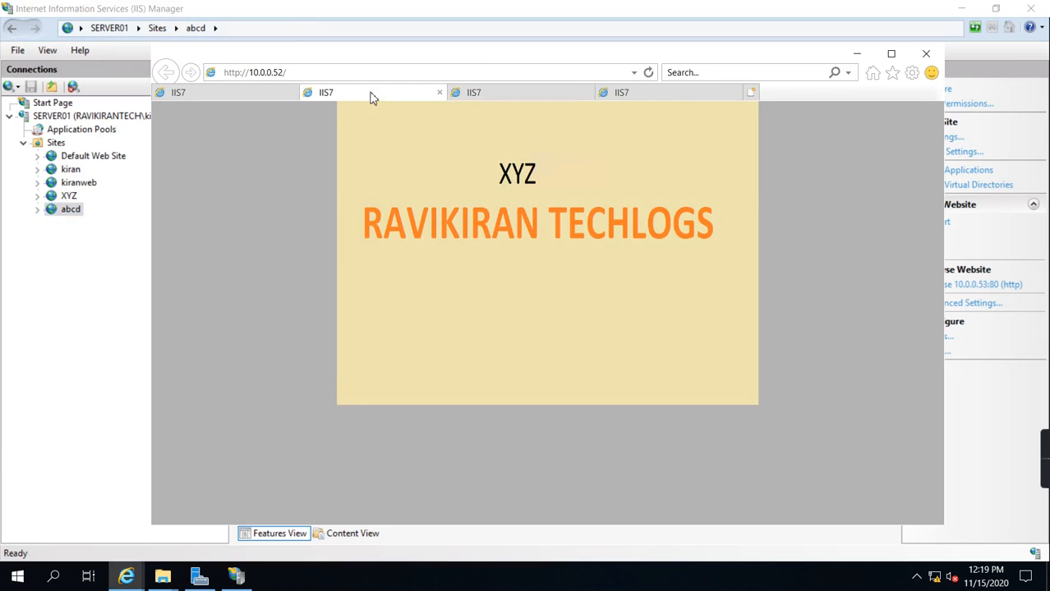
pyautogui.click(265, 96)
pyautogui.click(655, 97)
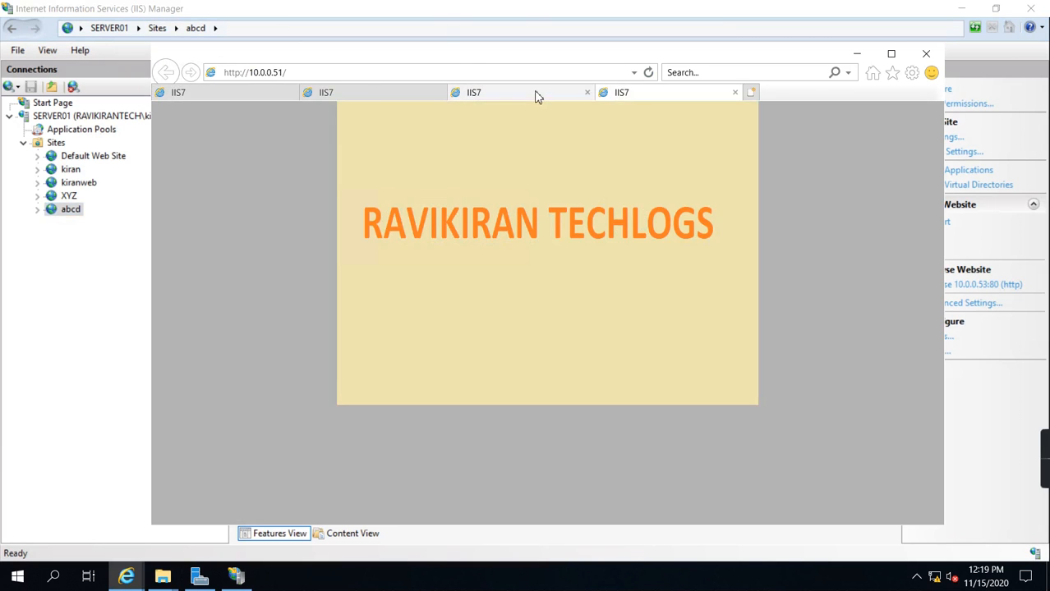
pyautogui.click(537, 96)
pyautogui.click(342, 94)
pyautogui.click(230, 94)
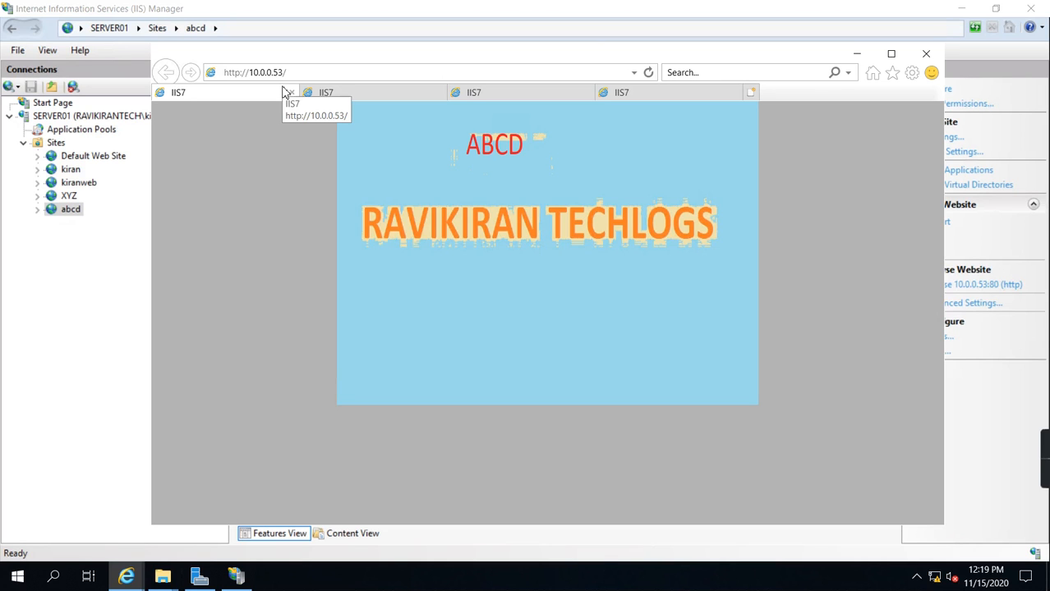
# Step: Minimize this remote session and switch to DNS Manager in the 10.0.0.10 remote session
pyautogui.moveTo(597, 4)
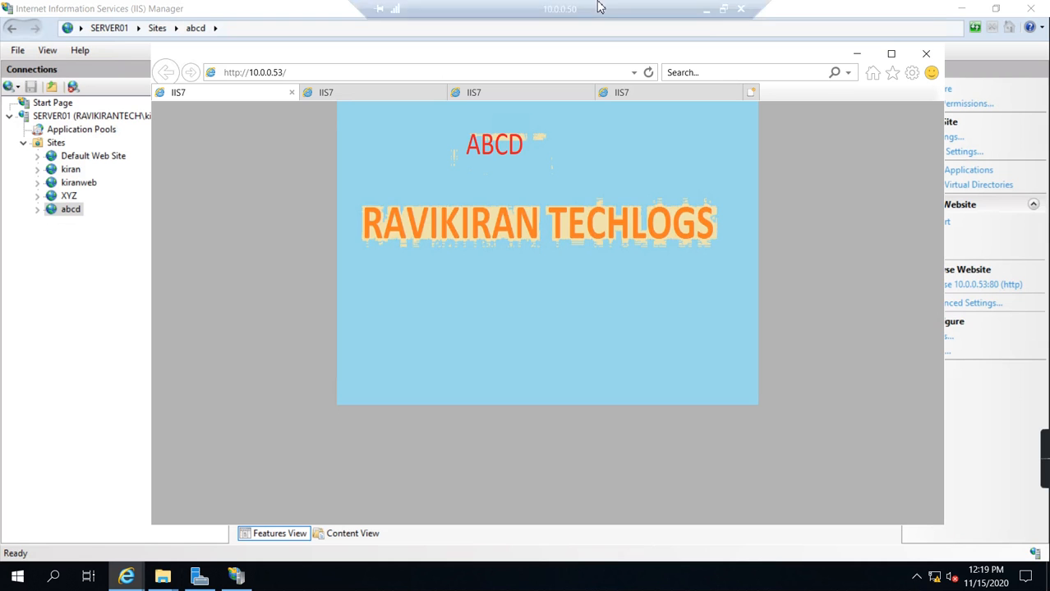
pyautogui.click(708, 9)
pyautogui.moveTo(326, 579)
pyautogui.click(271, 516)
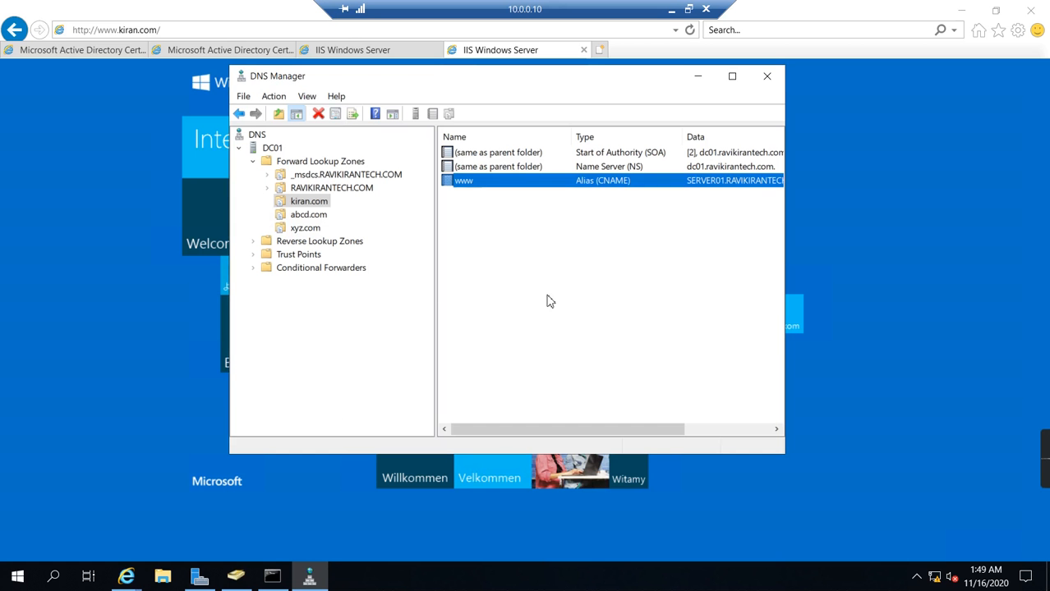
pyautogui.click(549, 302)
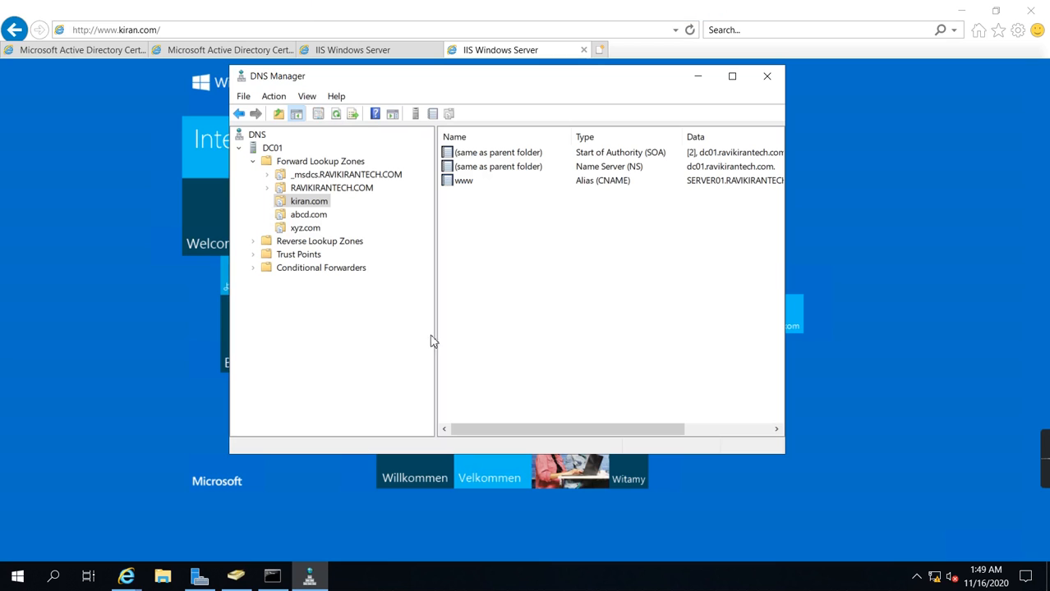
pyautogui.rightClick(306, 228)
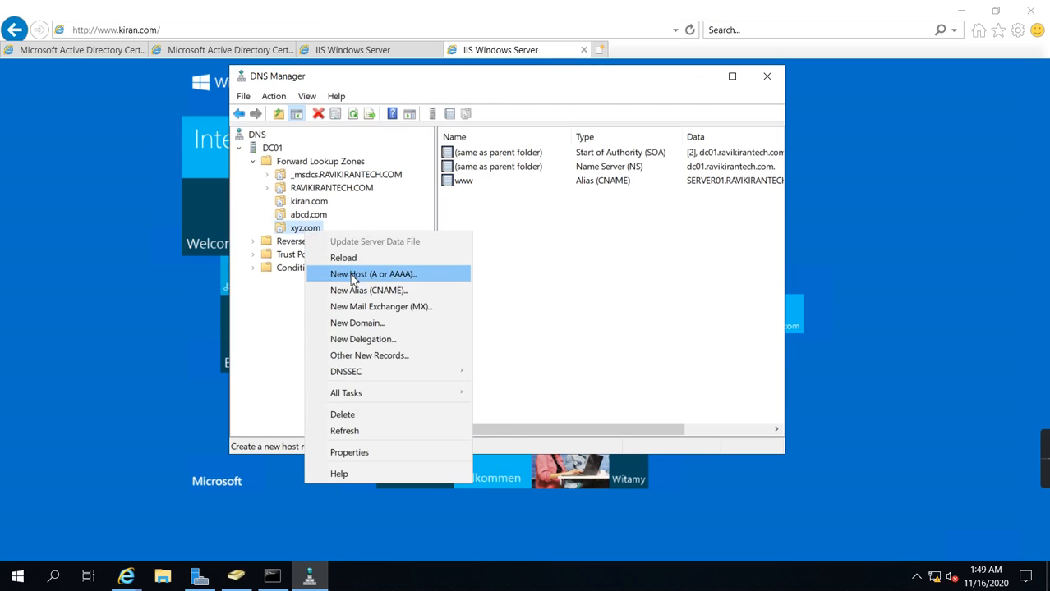
pyautogui.click(353, 275)
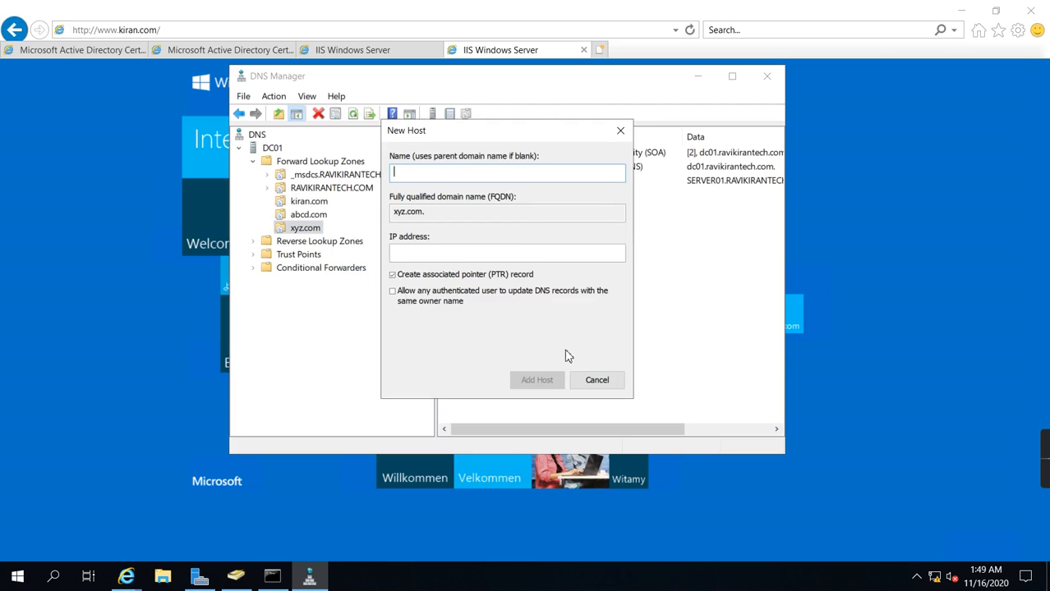
pyautogui.click(609, 378)
# Step: Start a new CNAME alias record named www in the xyz.com forward lookup zone
pyautogui.rightClick(312, 230)
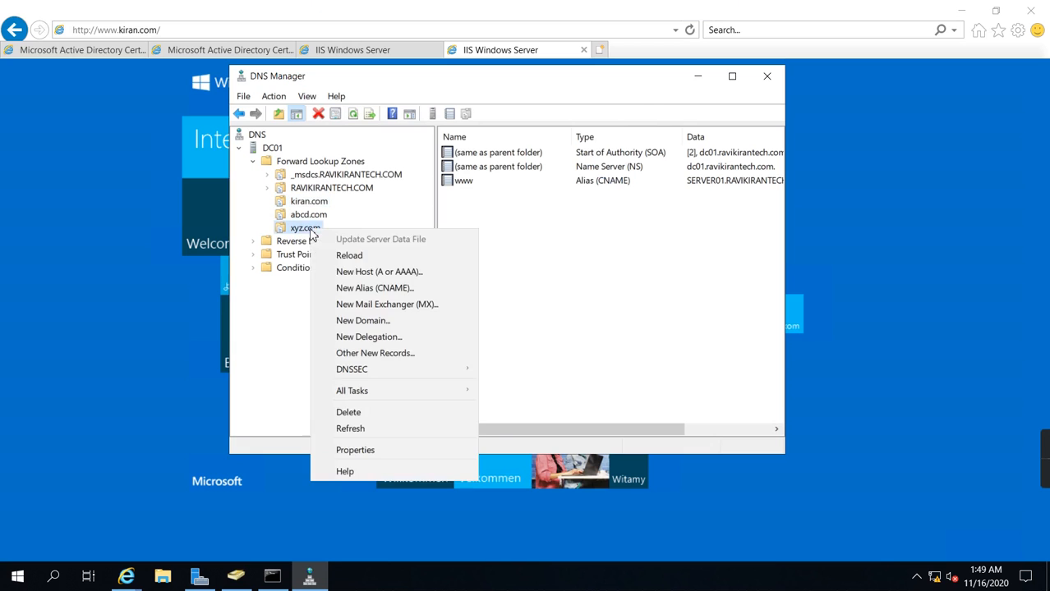
pyautogui.click(365, 288)
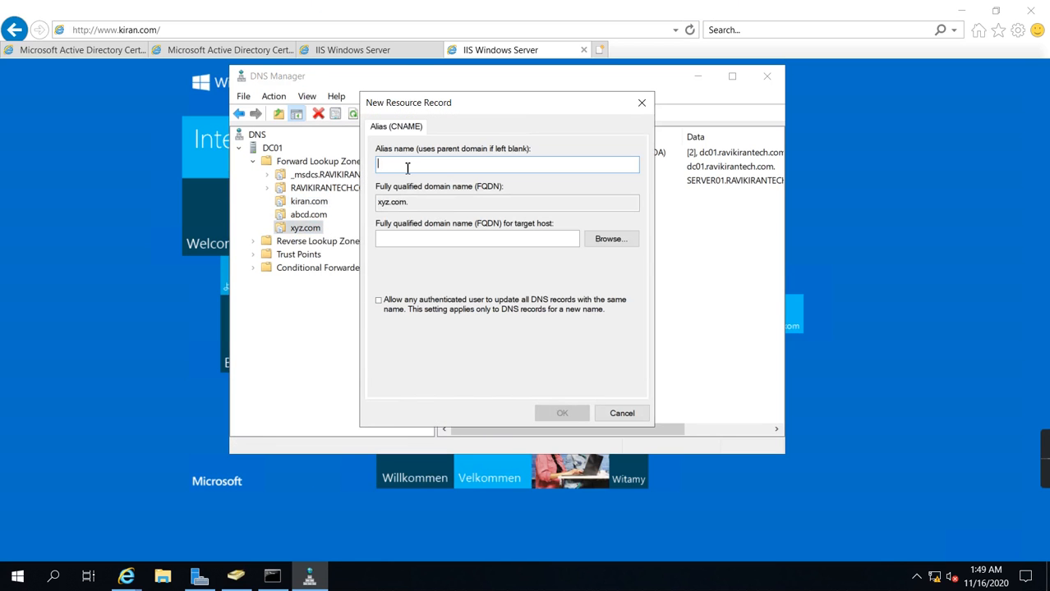
pyautogui.write('WWW')
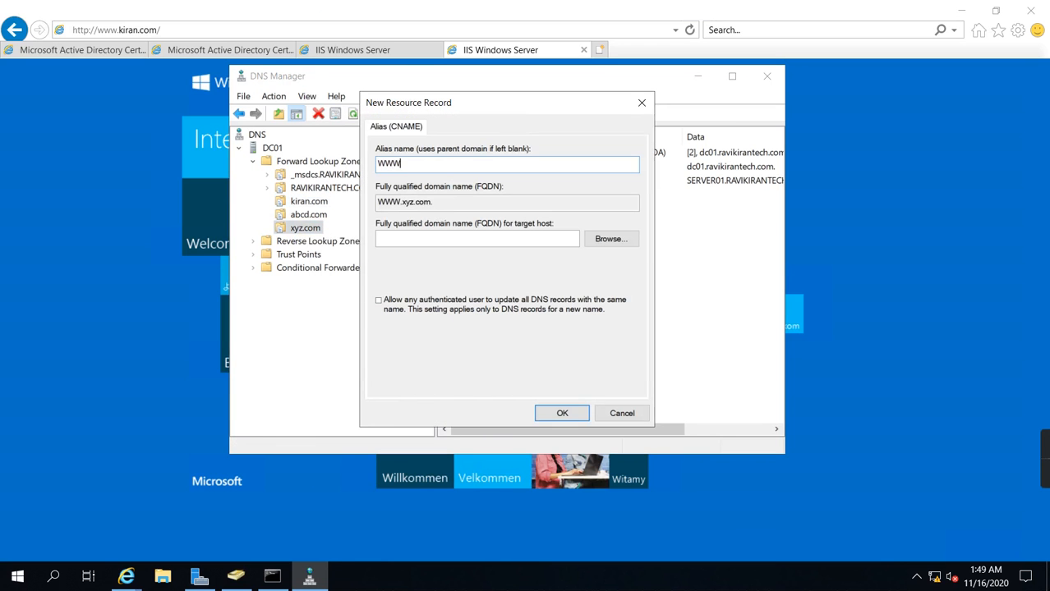
pyautogui.moveTo(414, 168); pyautogui.dragTo(279, 174)
pyautogui.write('www')
# Step: Choose SERVER01.RAVIKIRANTECH.COM as the alias's target host, create the record, and view the xyz.com zone's records
pyautogui.click(611, 235)
pyautogui.doubleClick(409, 220)
pyautogui.doubleClick(405, 217)
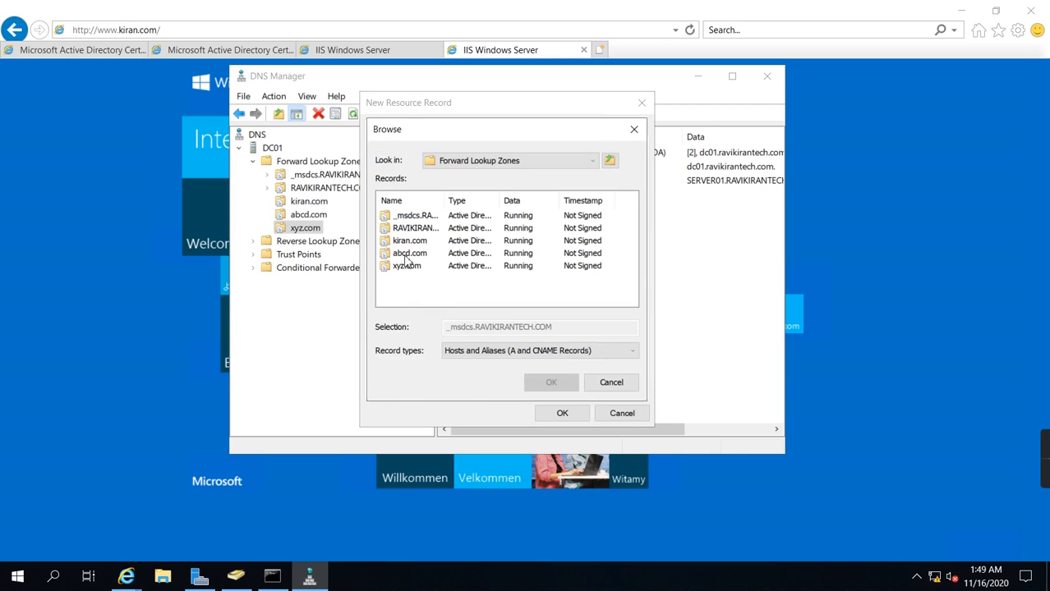
pyautogui.doubleClick(415, 230)
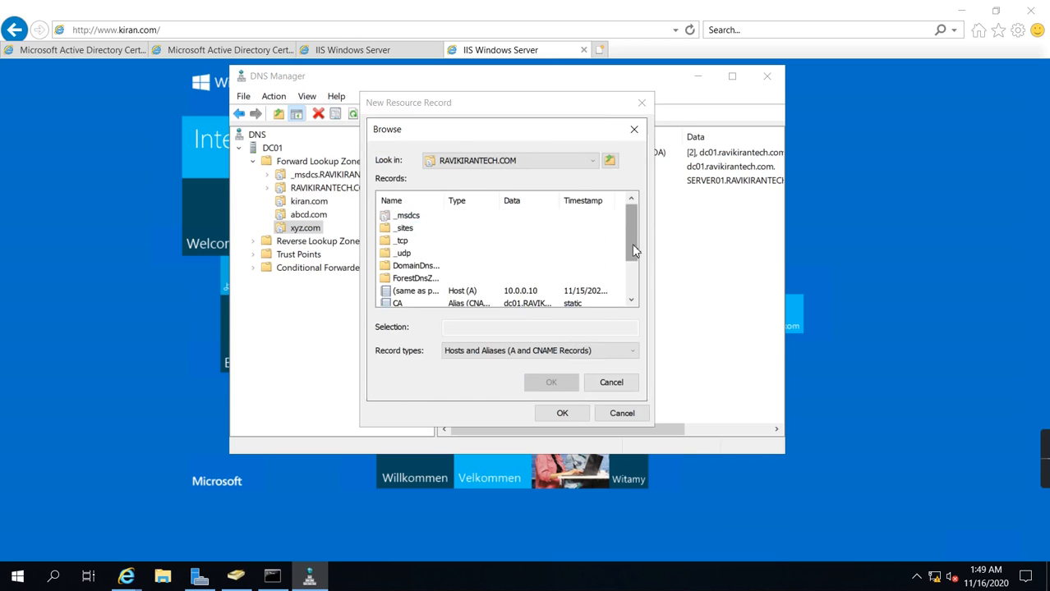
pyautogui.moveTo(631, 247); pyautogui.dragTo(630, 297)
pyautogui.click(415, 279)
pyautogui.doubleClick(417, 285)
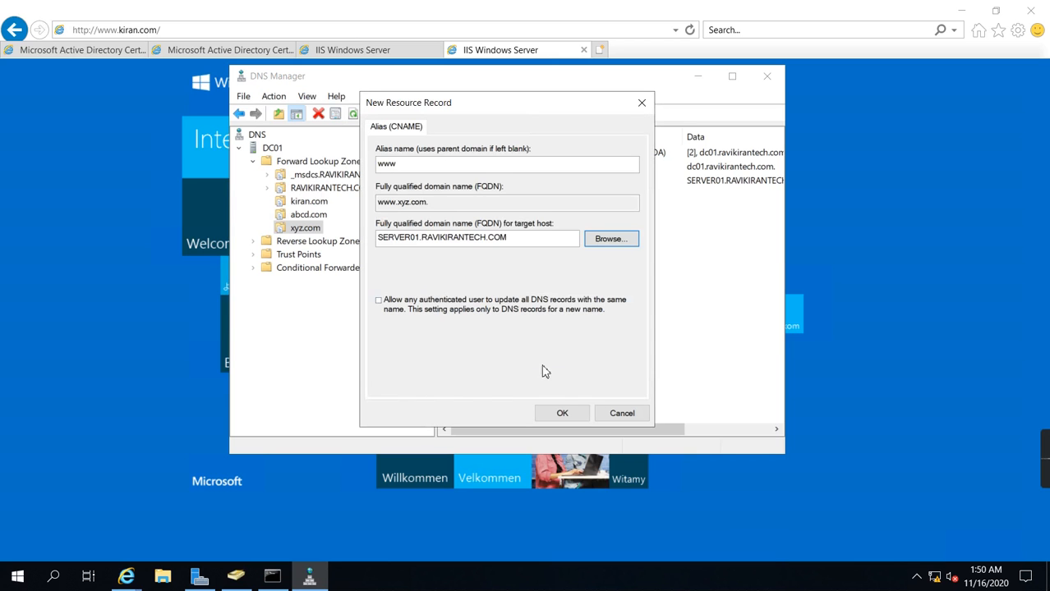
pyautogui.click(556, 414)
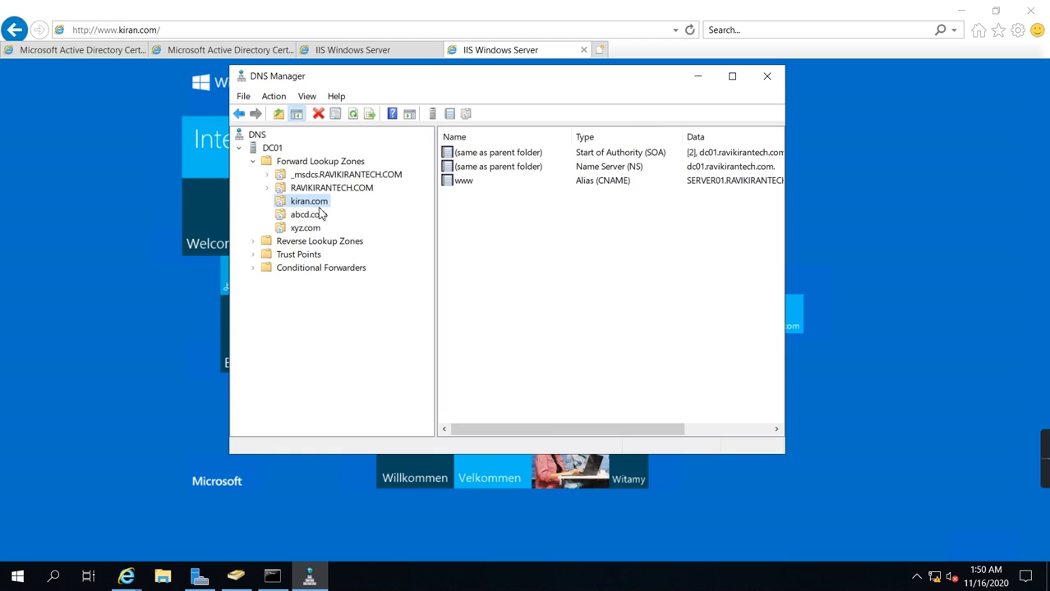
pyautogui.click(304, 229)
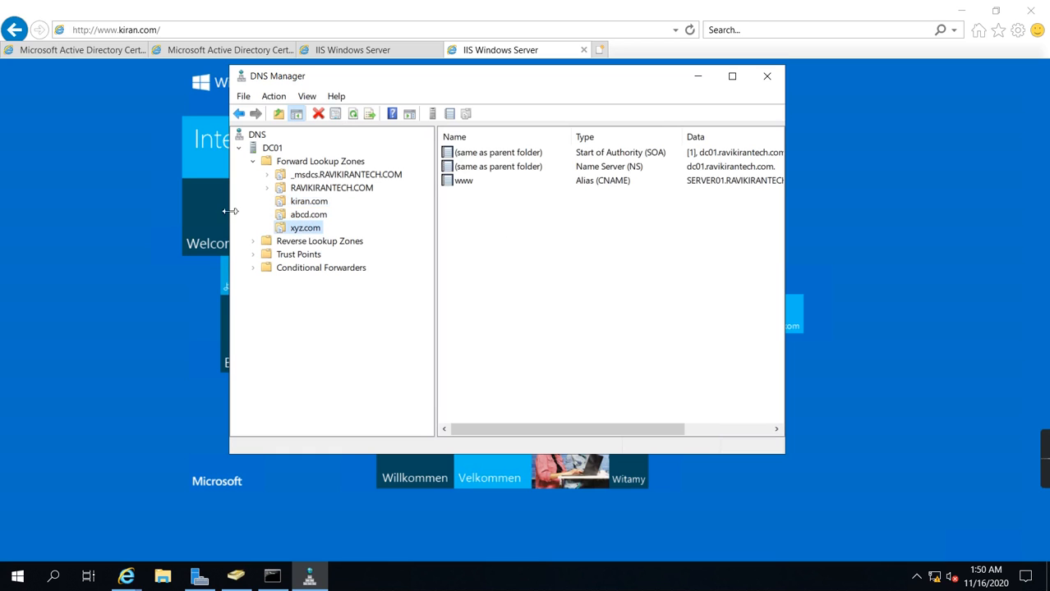
# Step: Start a new CNAME alias record named www in the abcd.com forward lookup zone
pyautogui.click(316, 216)
pyautogui.rightClick(317, 220)
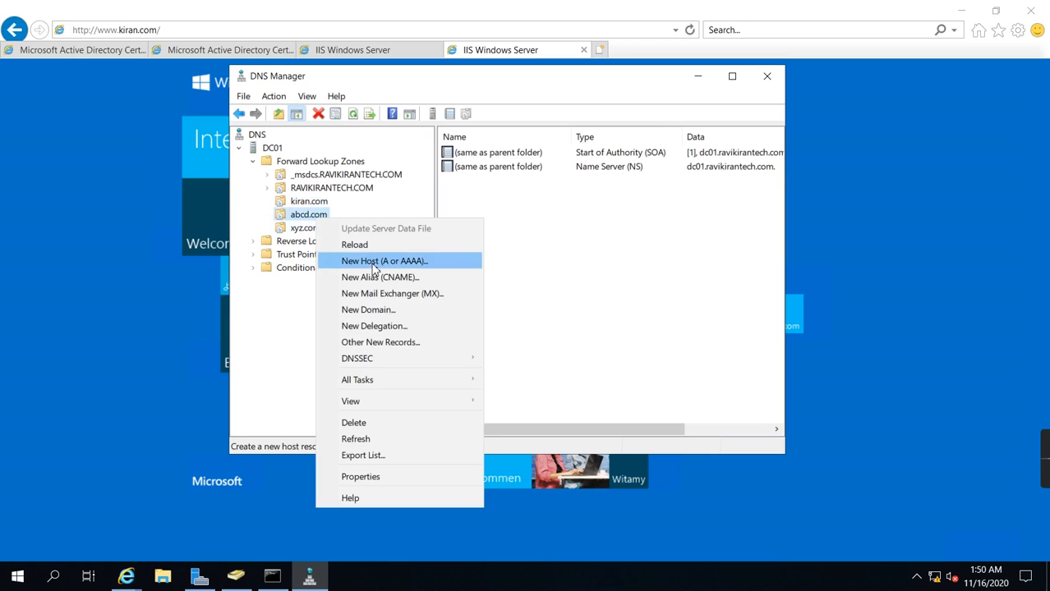
pyautogui.click(380, 275)
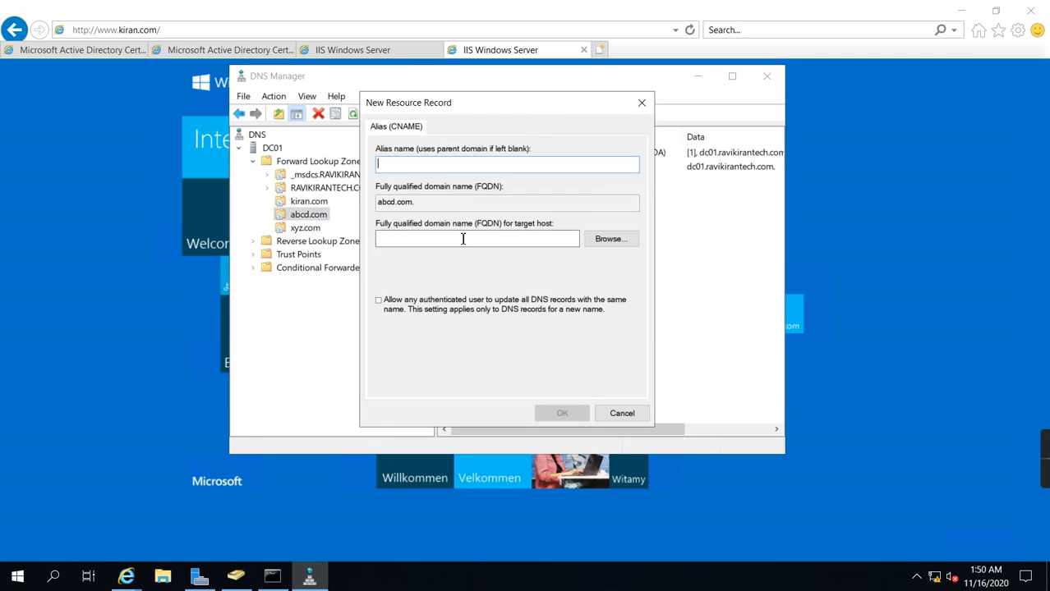
pyautogui.write('www')
pyautogui.click(610, 239)
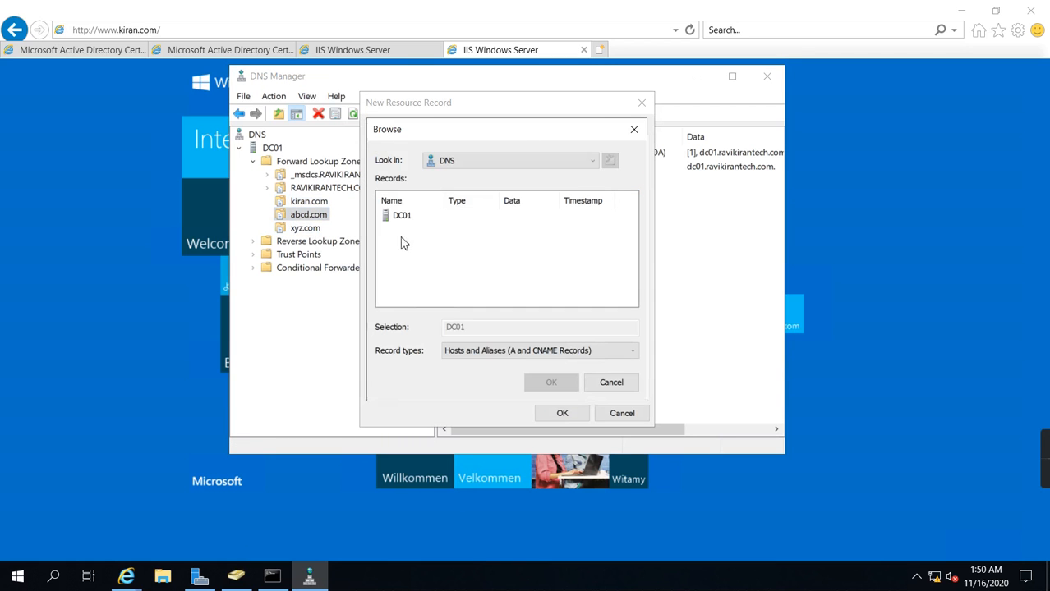
pyautogui.doubleClick(400, 216)
pyautogui.doubleClick(398, 218)
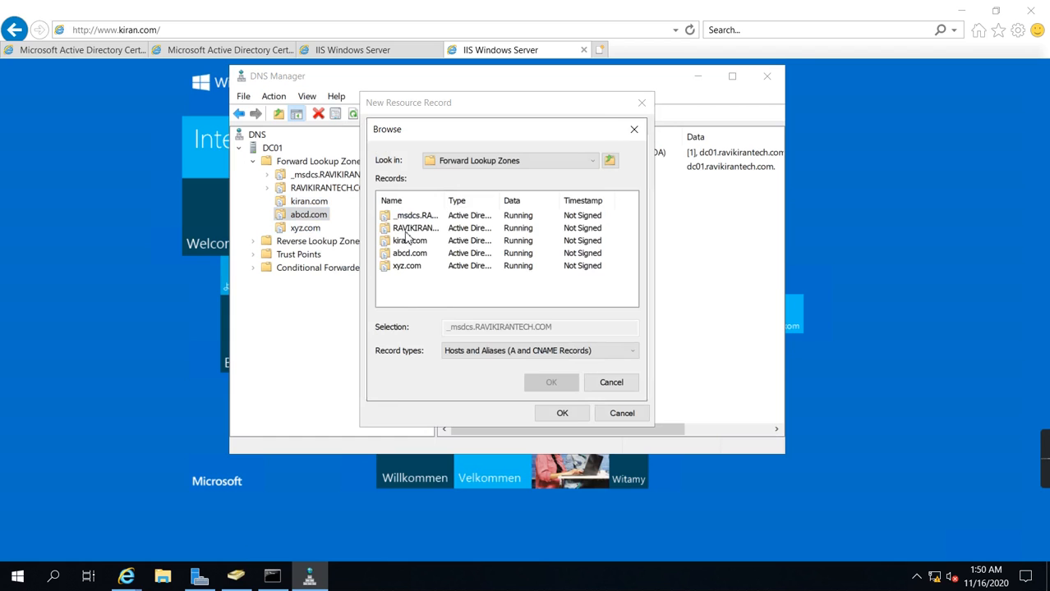
pyautogui.doubleClick(406, 229)
pyautogui.scroll(-2, 417, 305)
pyautogui.doubleClick(410, 283)
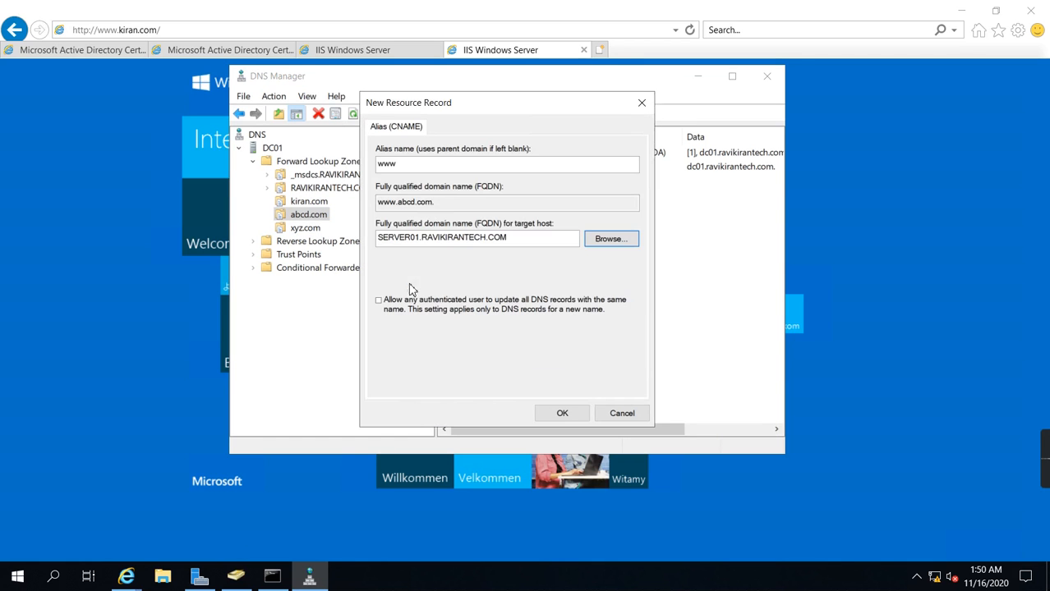
# Step: Create the www alias record in the abcd.com zone and view the kiran.com zone's records
pyautogui.click(562, 413)
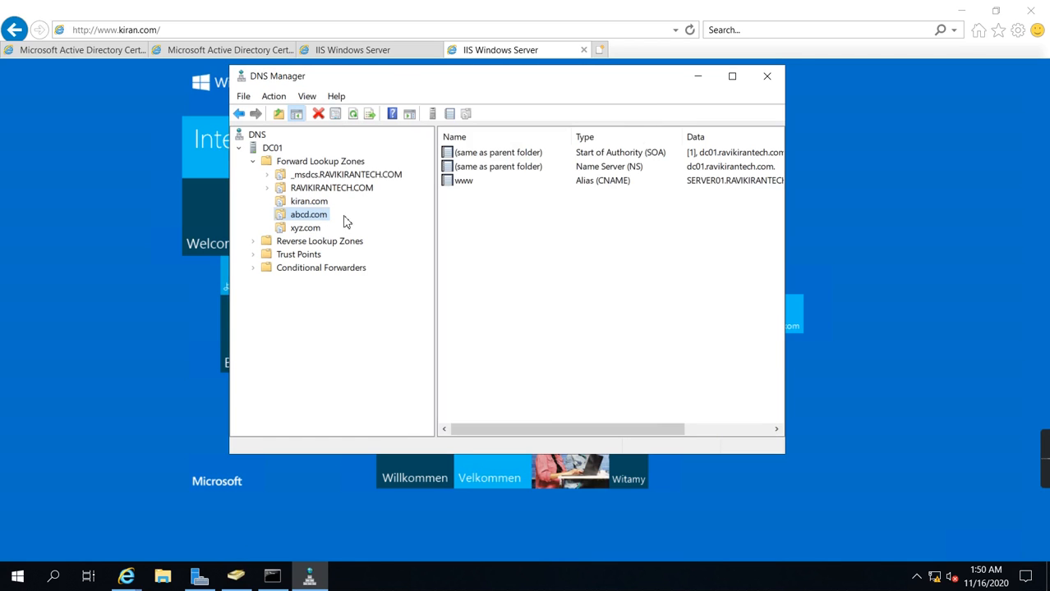
pyautogui.click(311, 203)
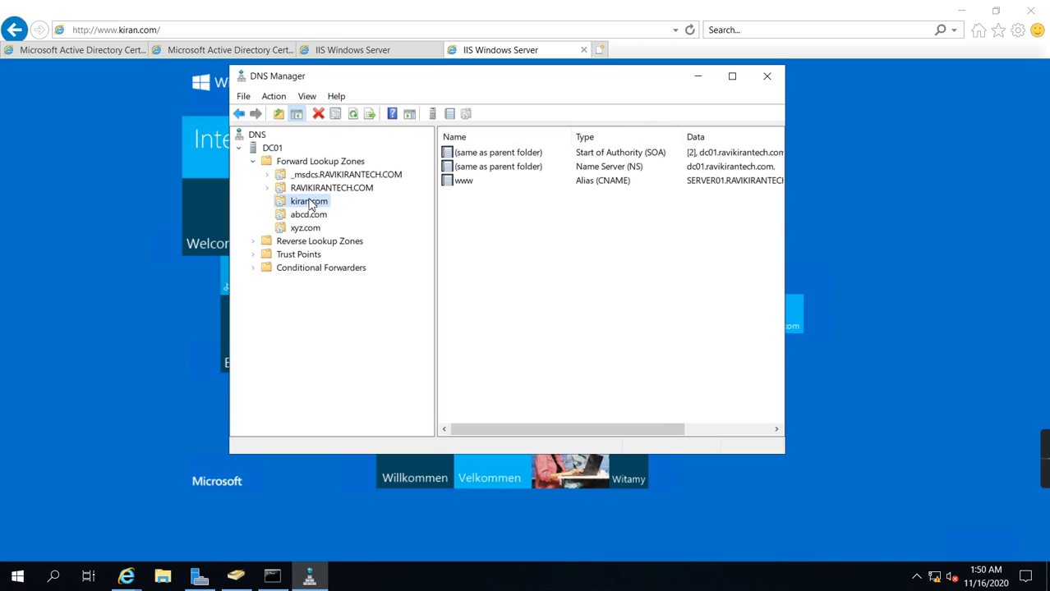
pyautogui.click(454, 7)
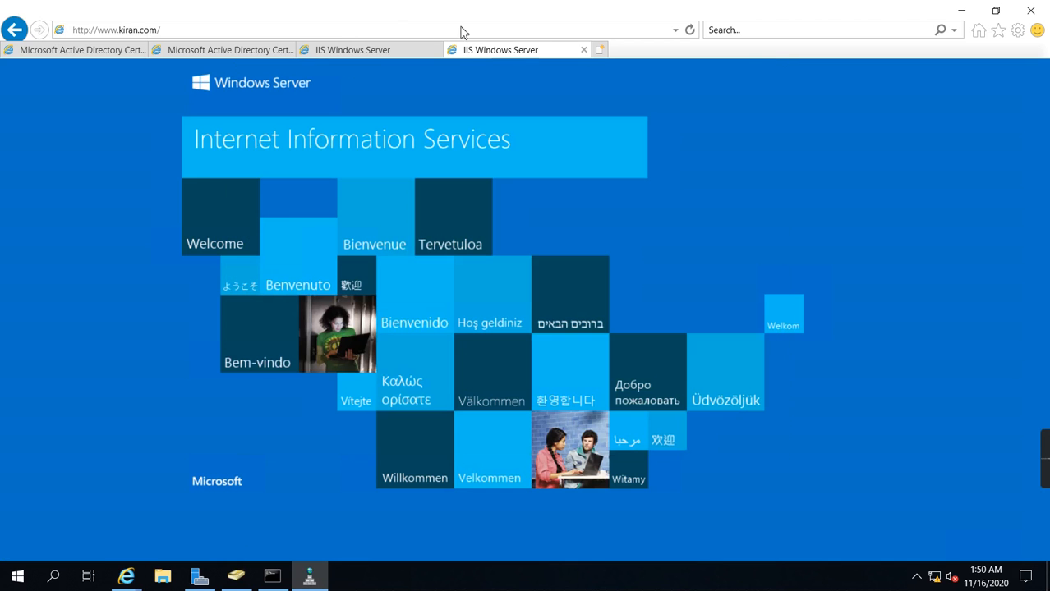
pyautogui.click(298, 31)
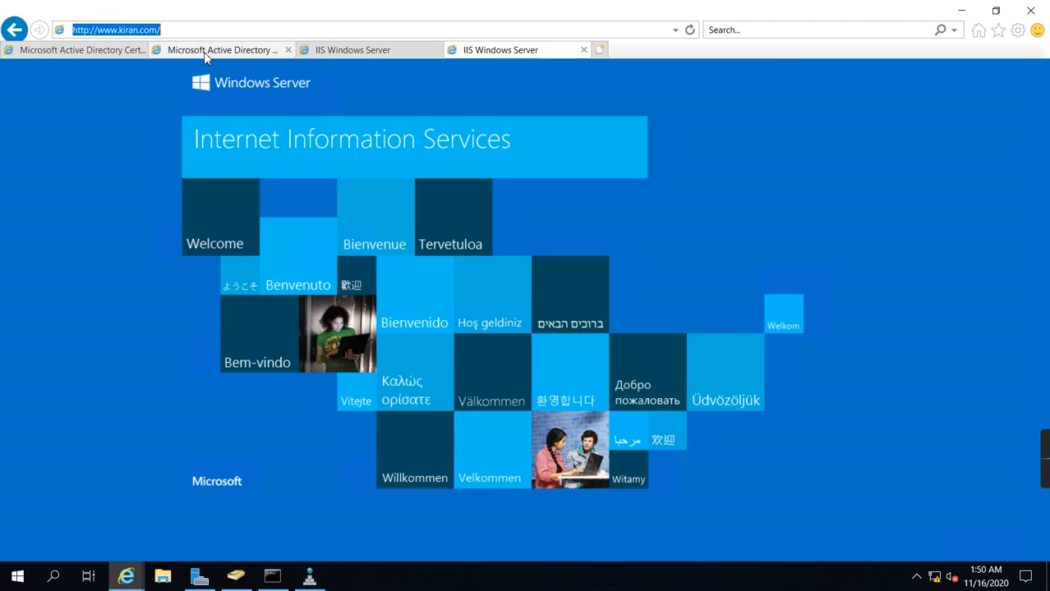
pyautogui.click(689, 30)
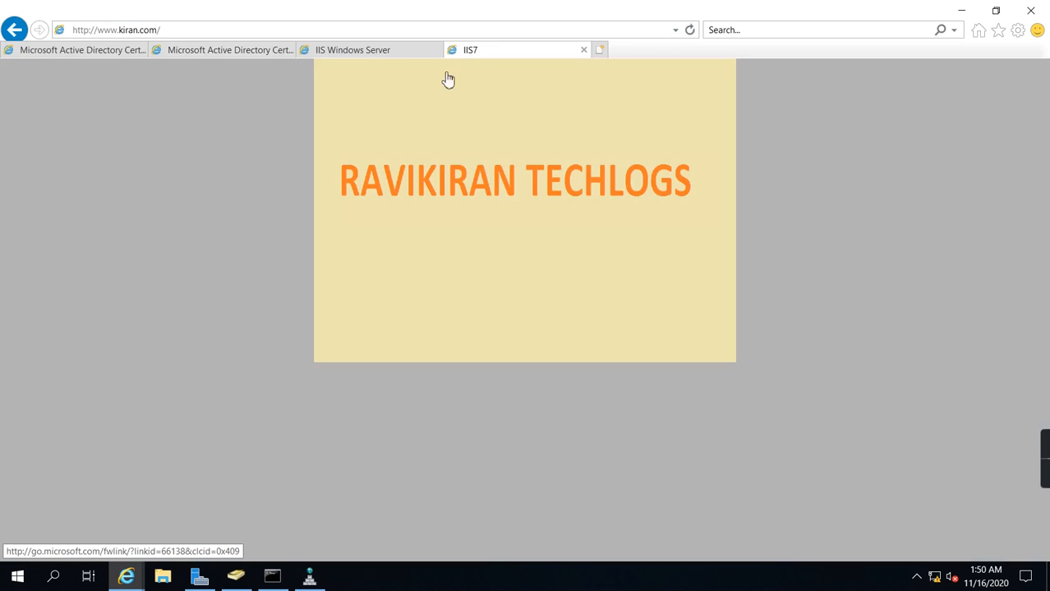
pyautogui.click(360, 50)
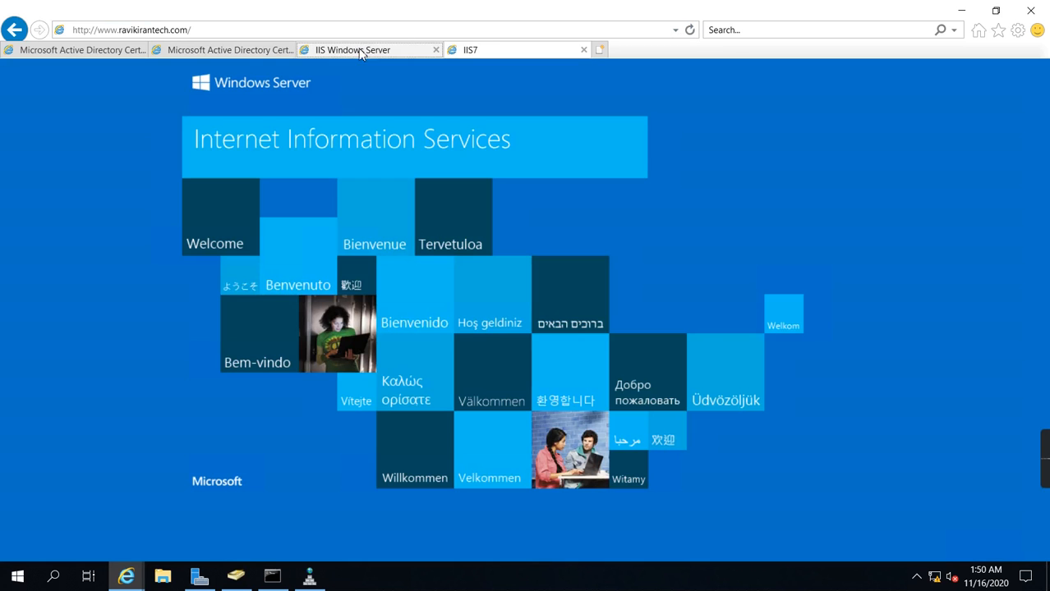
pyautogui.click(689, 31)
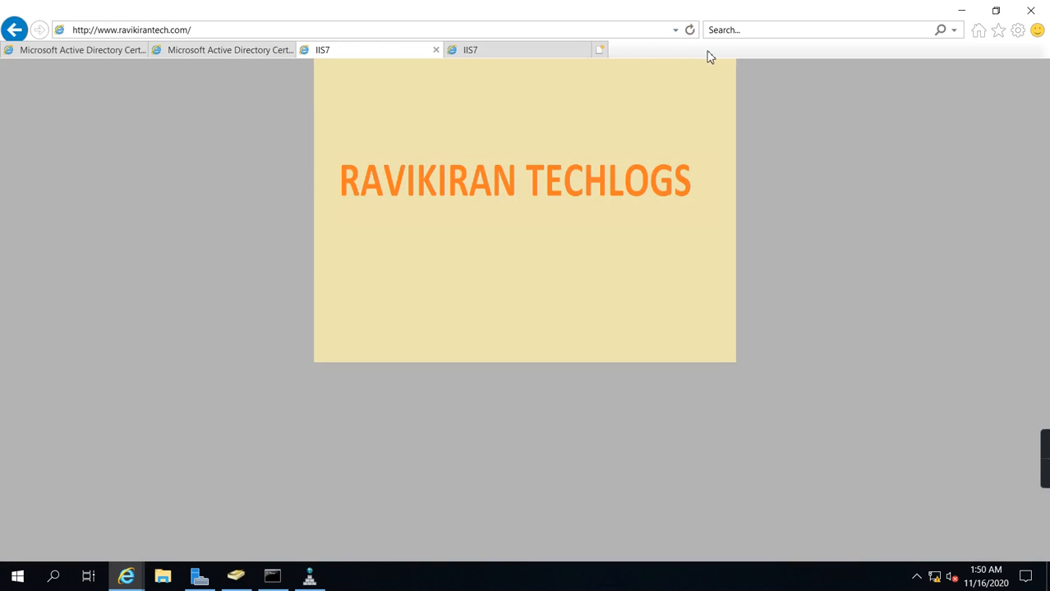
pyautogui.click(600, 50)
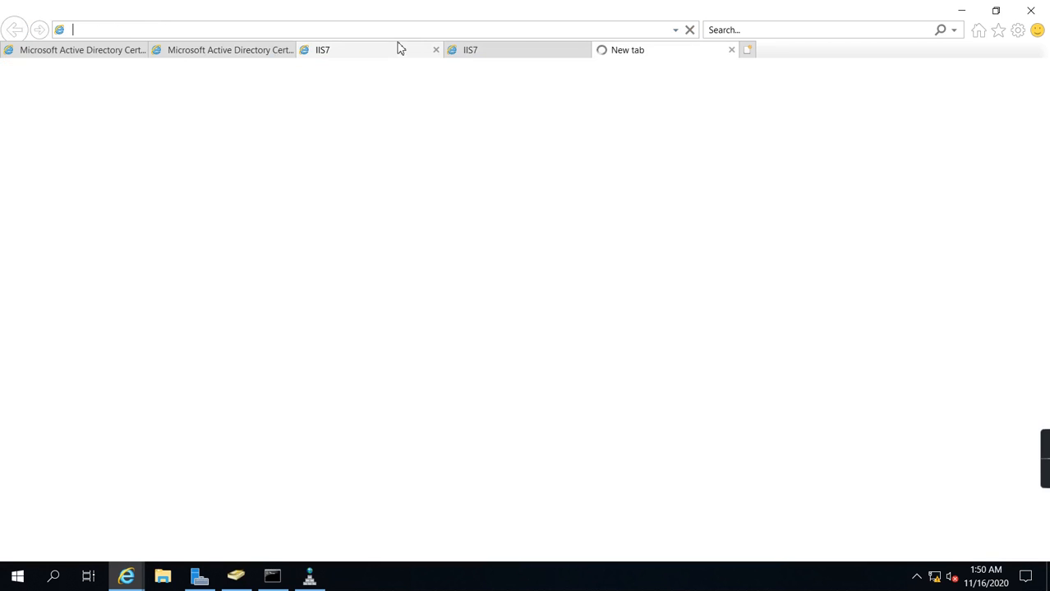
pyautogui.write('www.xy')
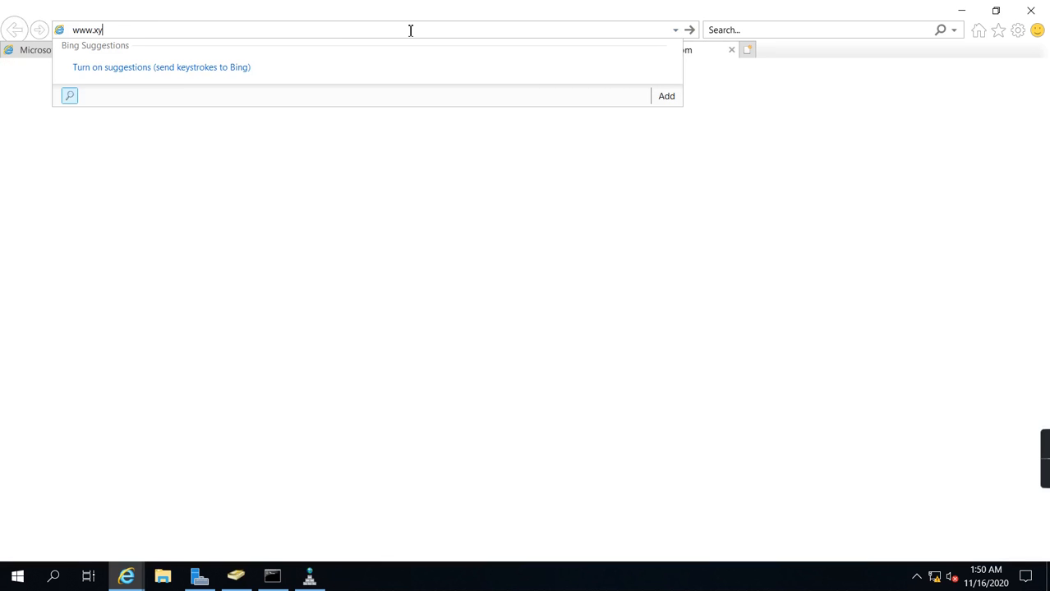
pyautogui.write('z.ccom')
pyautogui.press('Left')
pyautogui.press('Return')
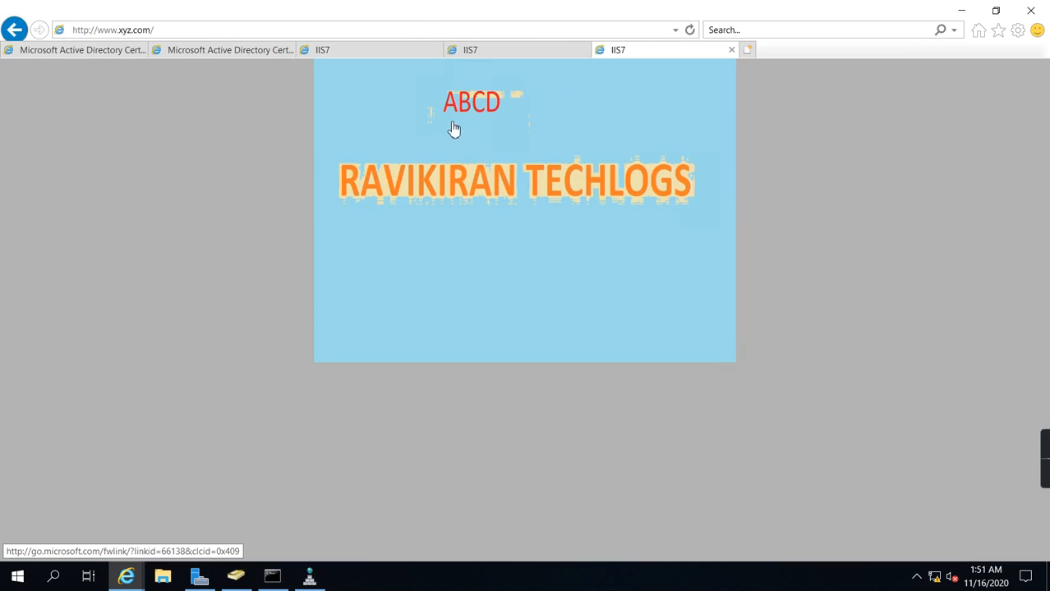
pyautogui.click(749, 51)
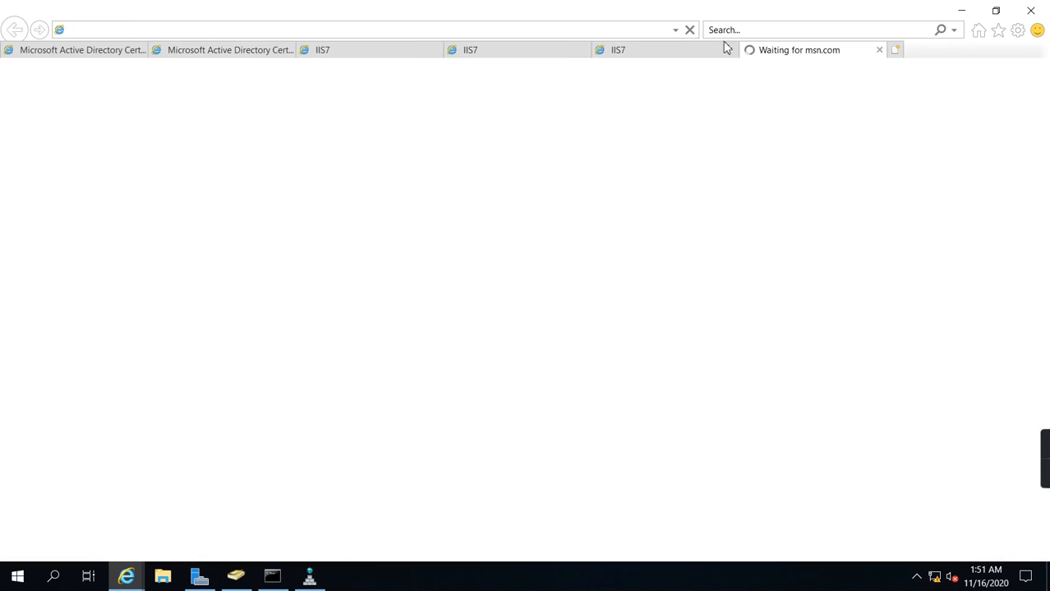
pyautogui.click(689, 29)
pyautogui.write('ww')
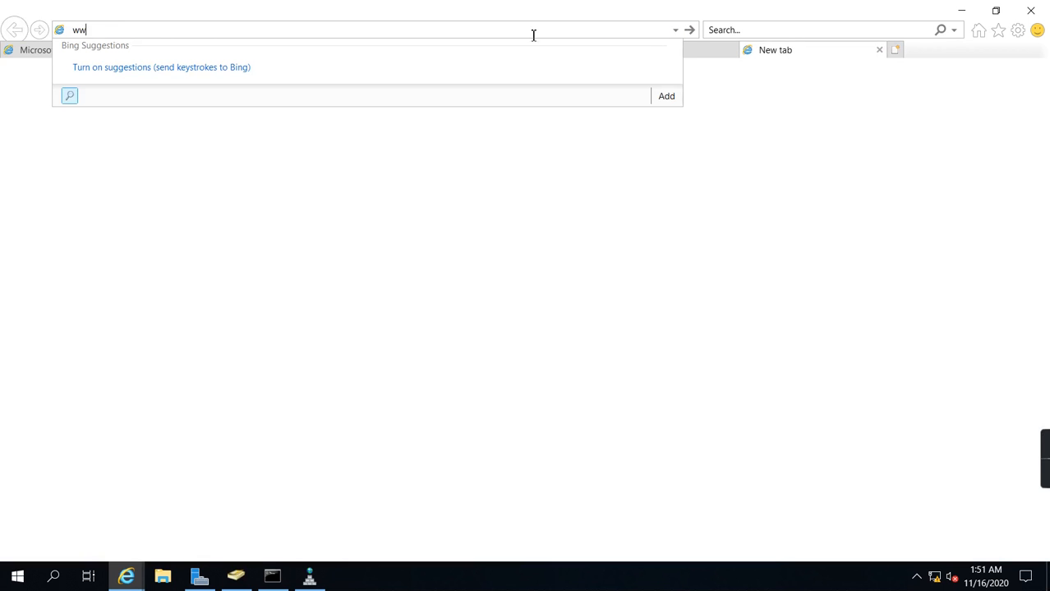
pyautogui.write('w.abcd.ccom')
pyautogui.press('BackSpace')
pyautogui.press('BackSpace')
pyautogui.press('BackSpace')
pyautogui.write('om')
pyautogui.press('Return')
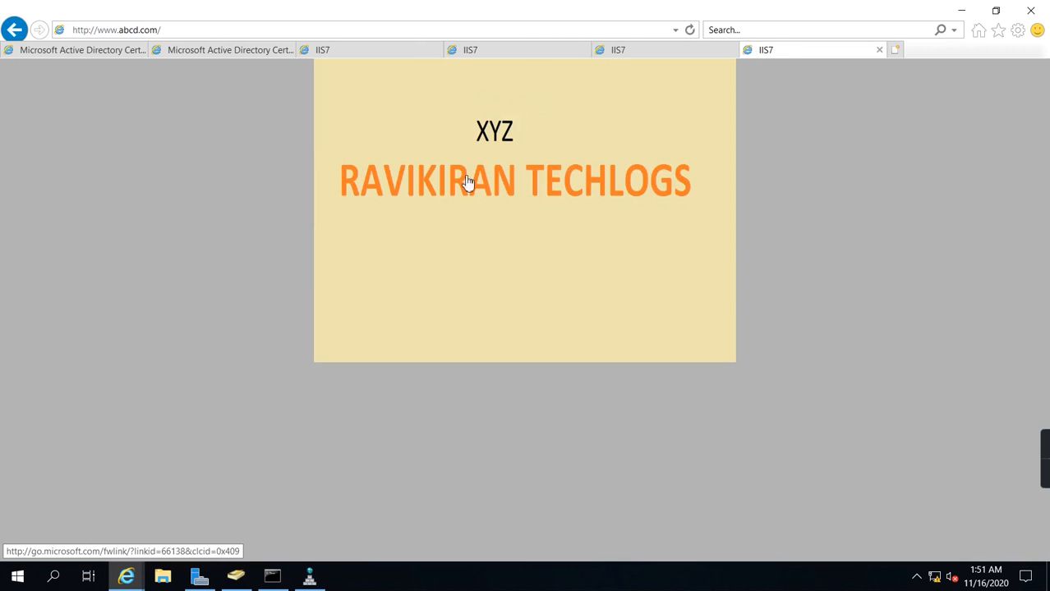
pyautogui.click(686, 52)
pyautogui.click(783, 54)
pyautogui.click(671, 58)
pyautogui.click(667, 58)
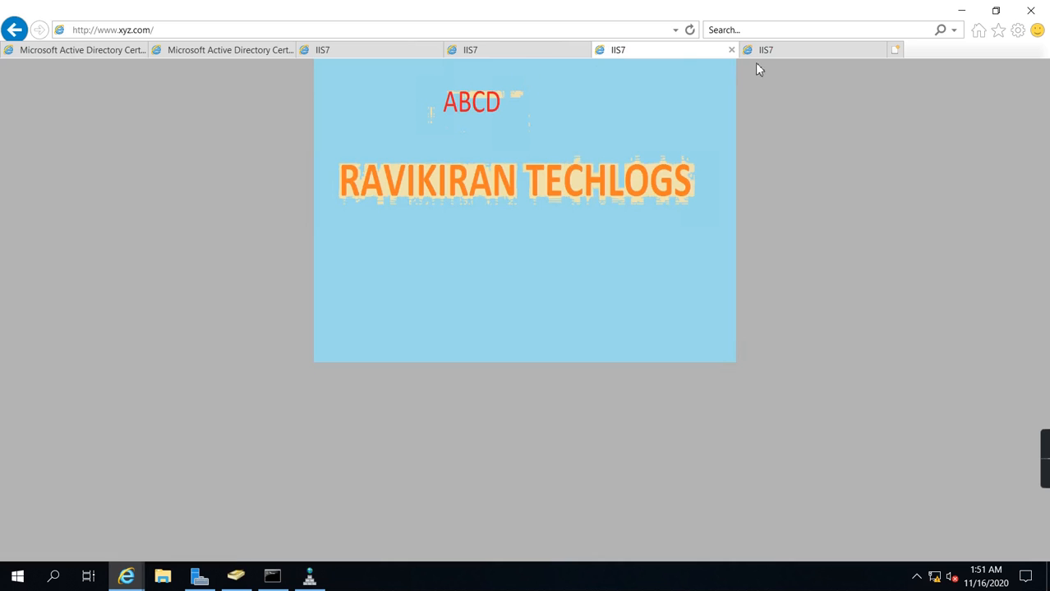
pyautogui.click(526, 51)
pyautogui.click(412, 54)
pyautogui.click(527, 51)
pyautogui.click(649, 54)
pyautogui.click(772, 53)
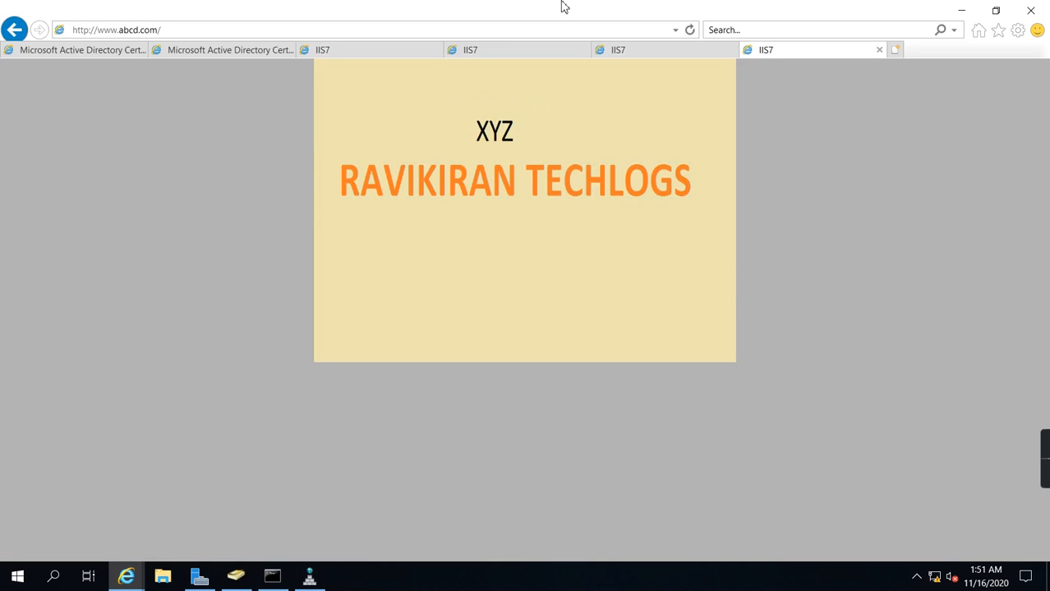
pyautogui.moveTo(563, 7)
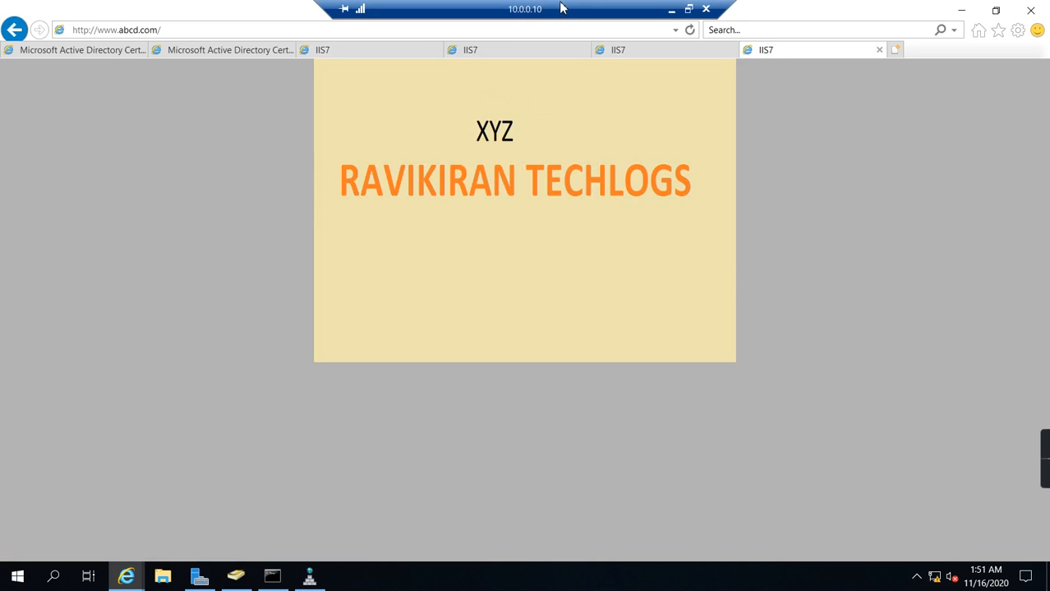